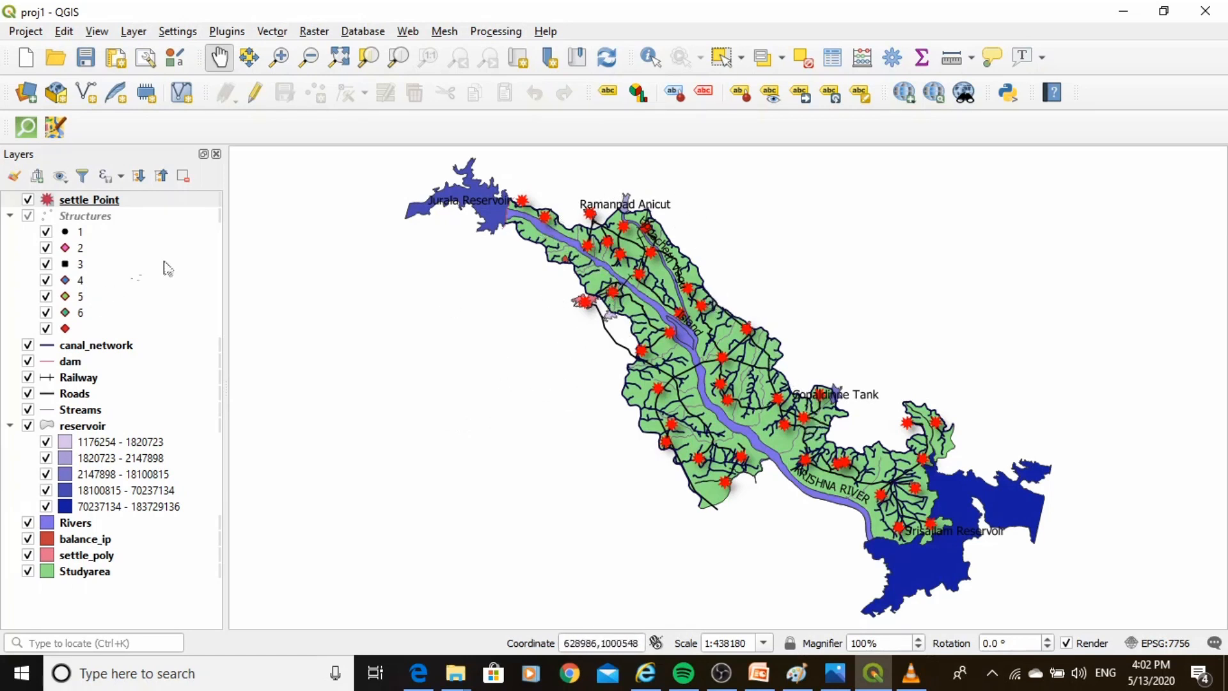
Restyle the settle_Point layer with the dot brown marker at size 2 and apply the change.
{"action": "right_click", "coordinate": [97, 201]}
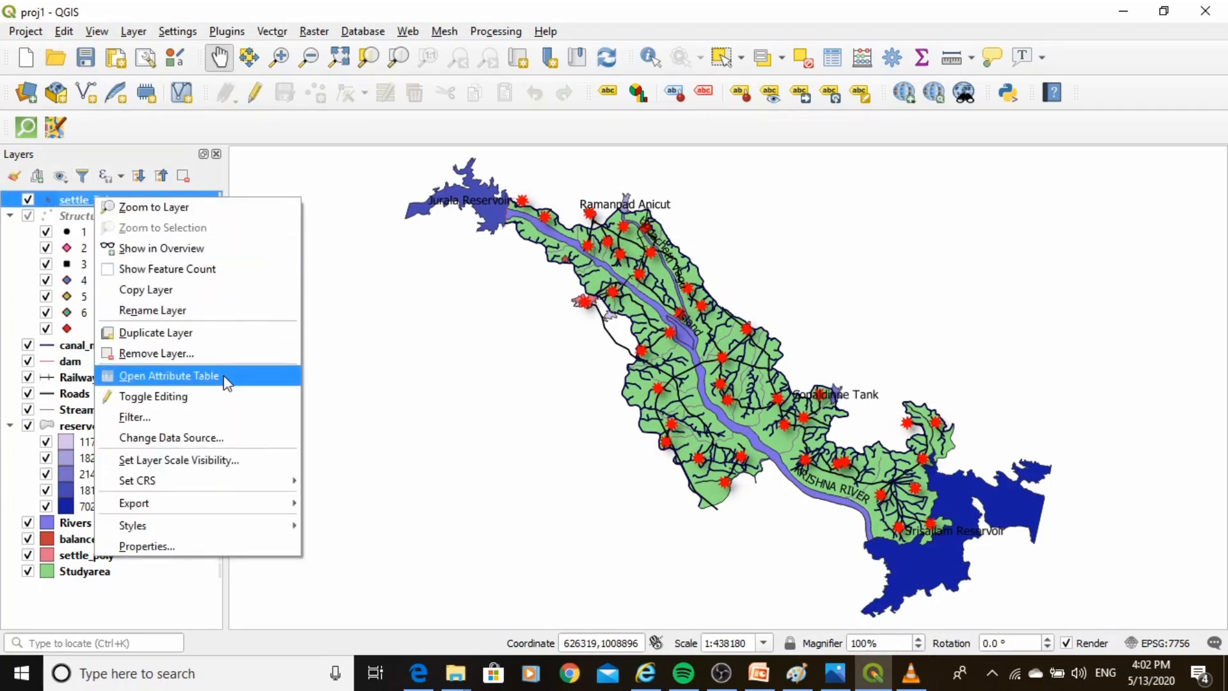
{"action": "left_click", "coordinate": [161, 551]}
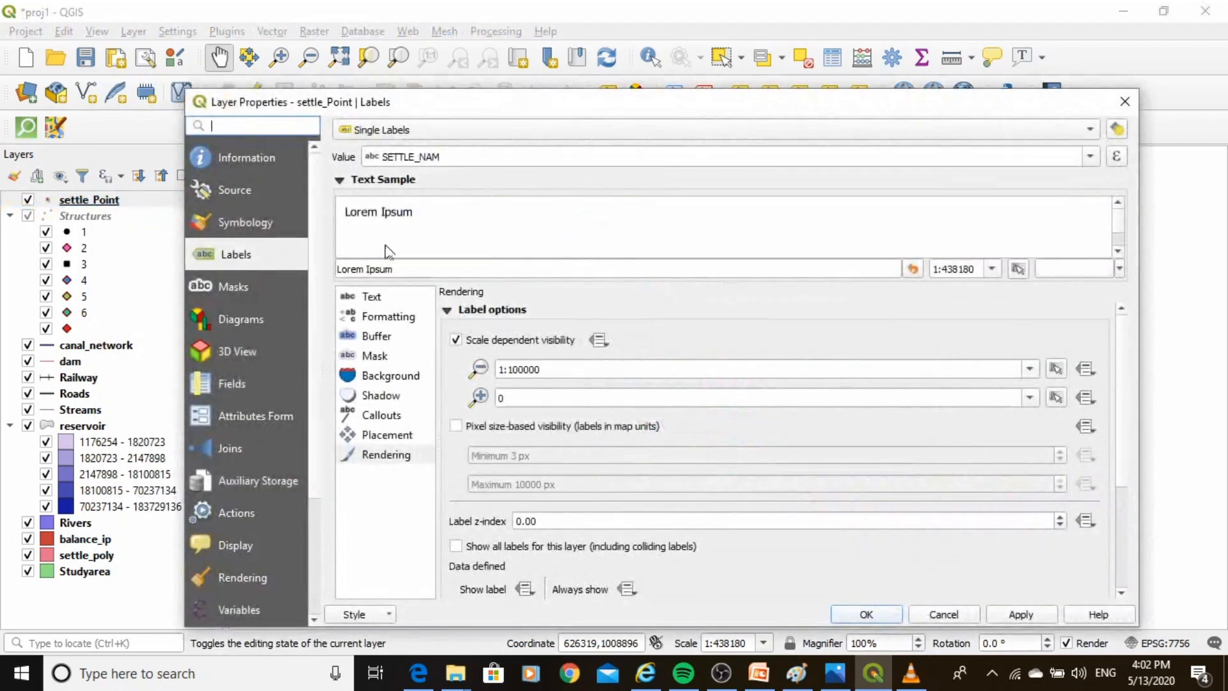
{"action": "left_click", "coordinate": [240, 212]}
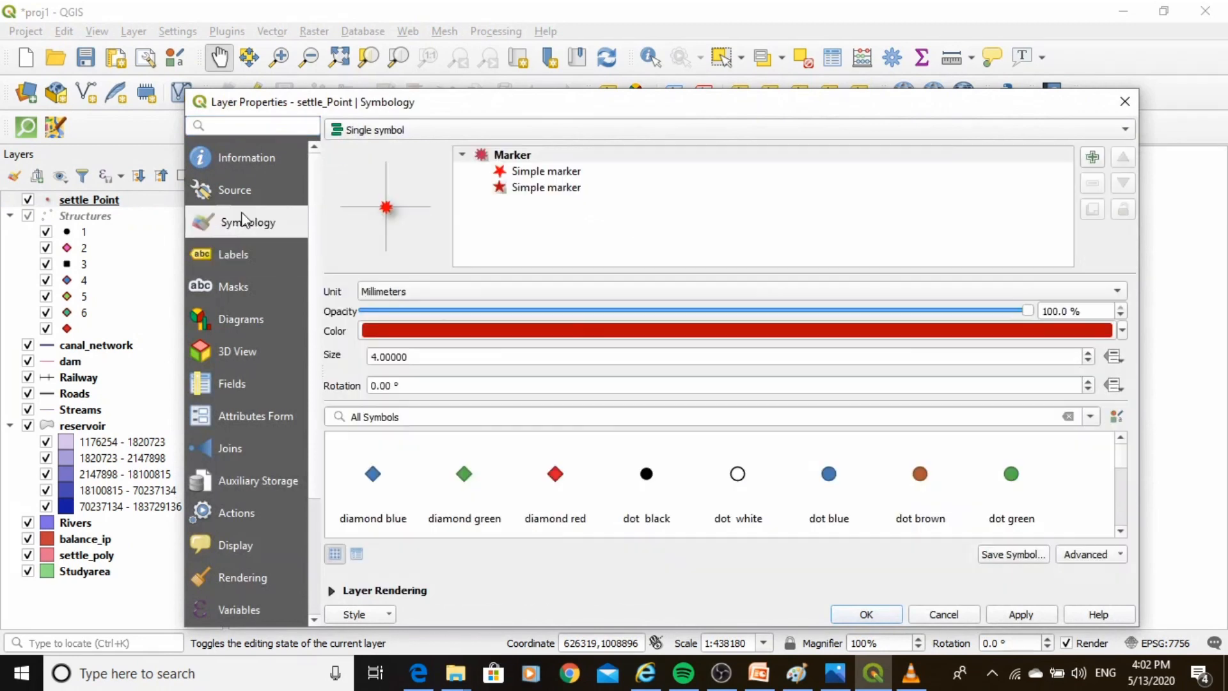
{"action": "left_click", "coordinate": [921, 475]}
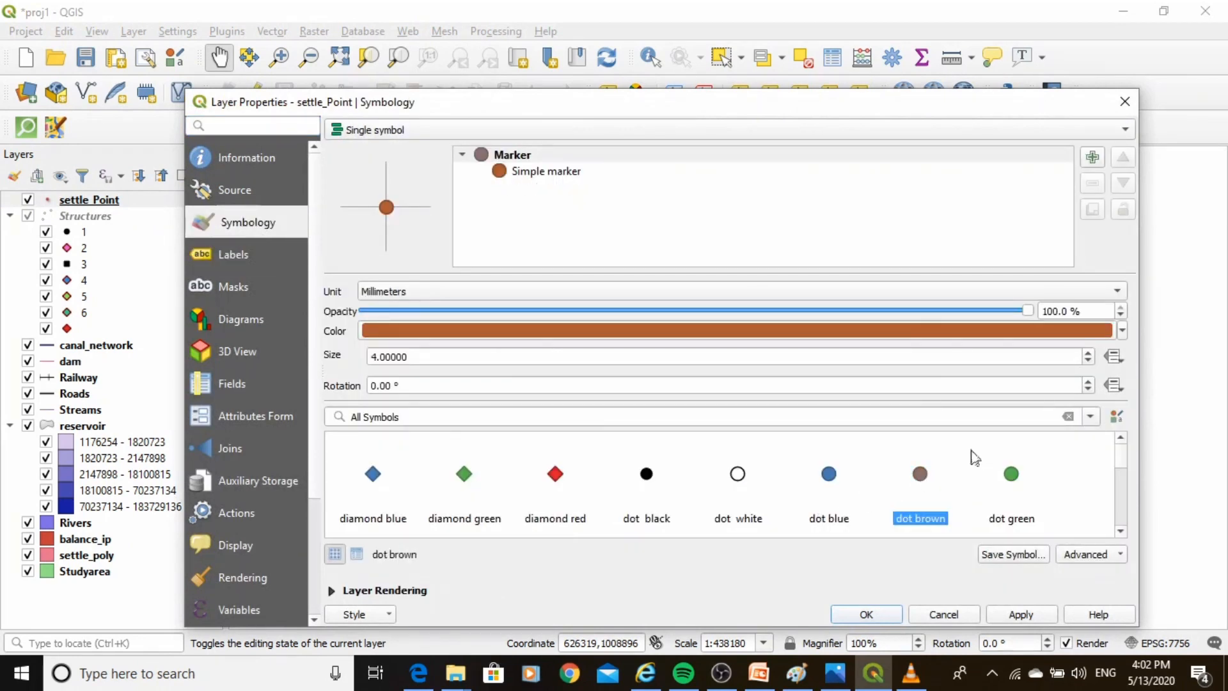
{"action": "double_click", "coordinate": [1088, 360]}
{"action": "double_click", "coordinate": [1089, 360]}
{"action": "double_click", "coordinate": [1089, 360]}
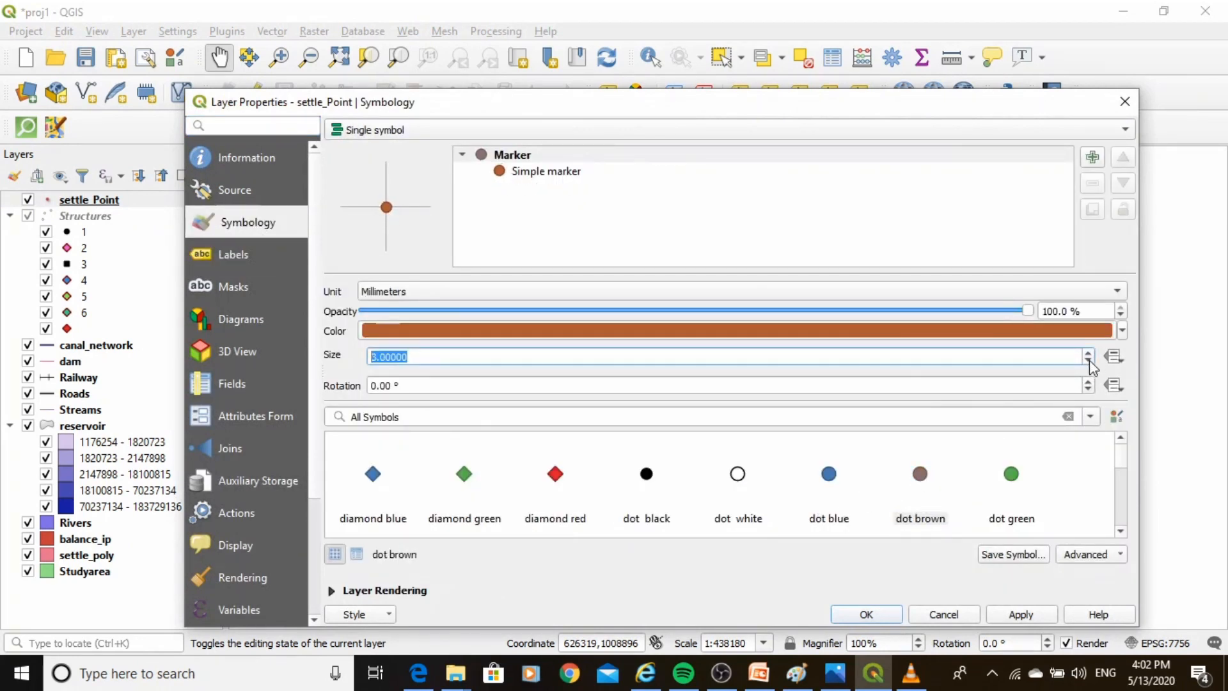
{"action": "double_click", "coordinate": [1088, 360]}
{"action": "double_click", "coordinate": [1089, 360]}
{"action": "left_click", "coordinate": [1089, 360]}
{"action": "type", "text": "2"}
{"action": "left_click", "coordinate": [1007, 611]}
{"action": "left_click", "coordinate": [866, 615]}
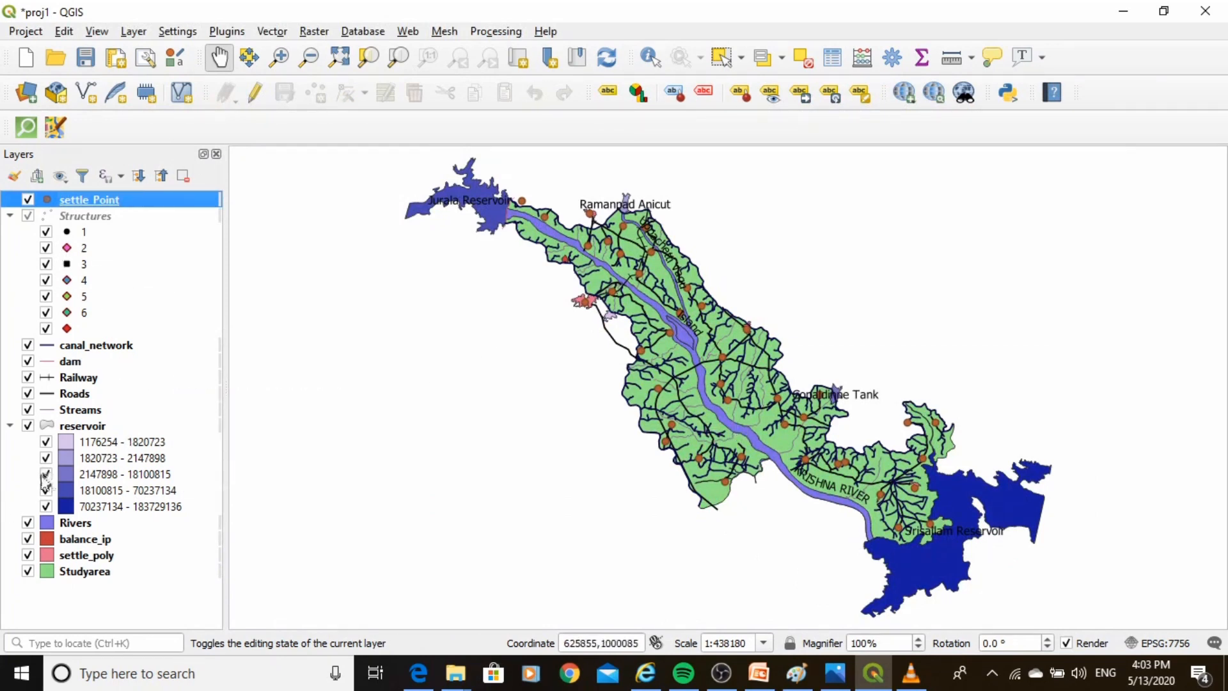
Switch the reservoir layer to a single symbol fill coloured purple #8110ea and apply it.
{"action": "left_click", "coordinate": [86, 427]}
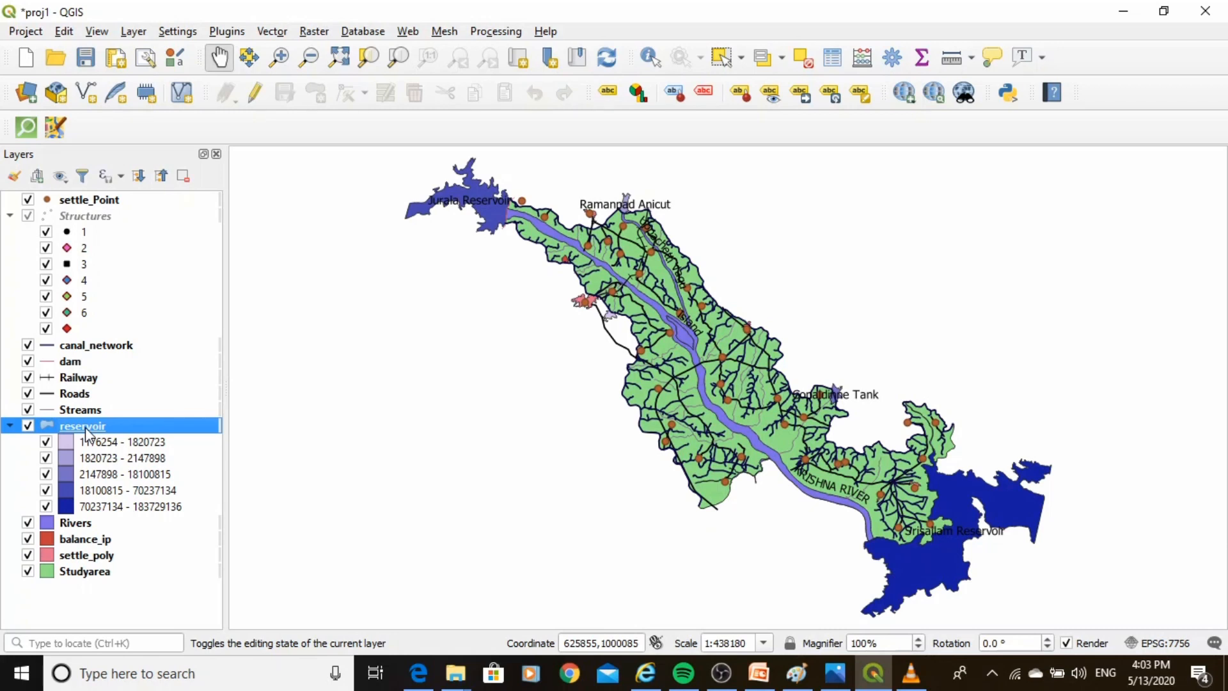
{"action": "right_click", "coordinate": [87, 429]}
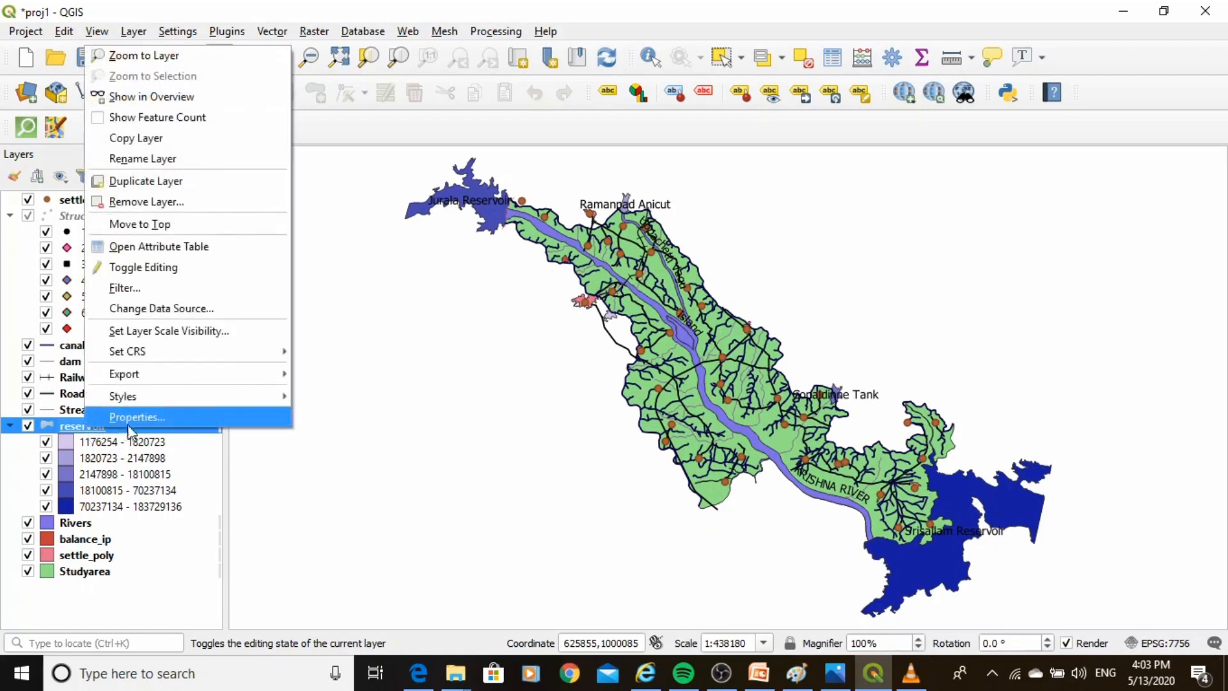
{"action": "left_click", "coordinate": [126, 415]}
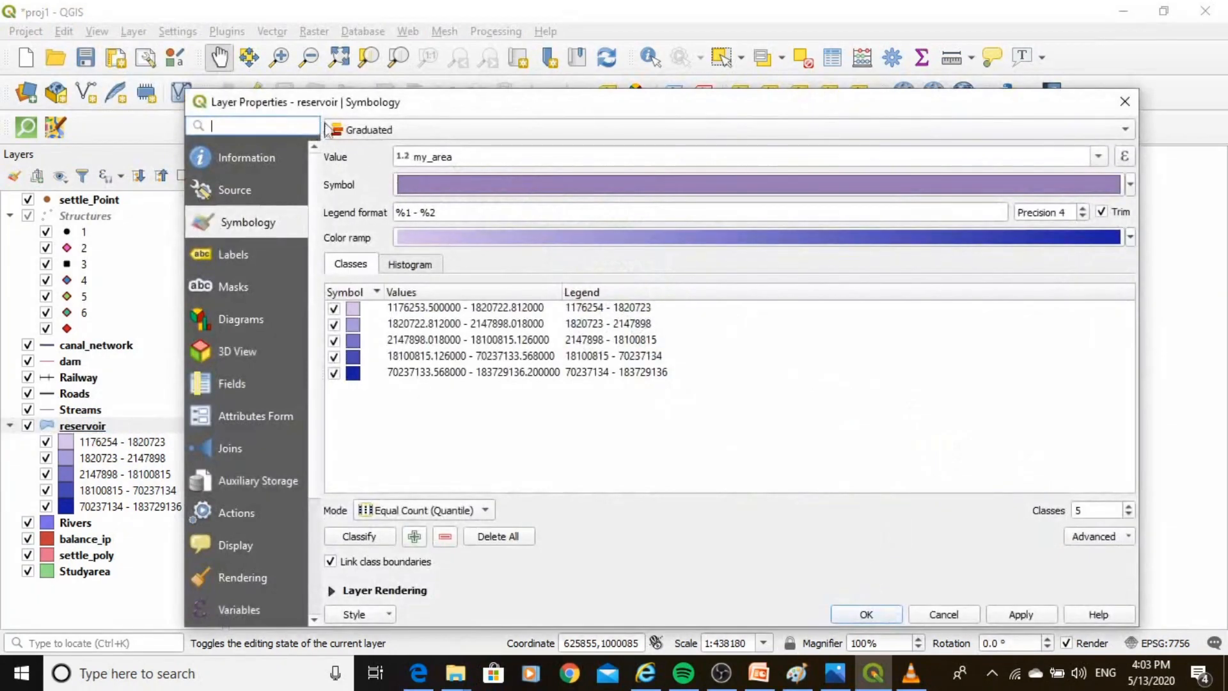
{"action": "left_click", "coordinate": [384, 130]}
{"action": "left_click", "coordinate": [384, 91]}
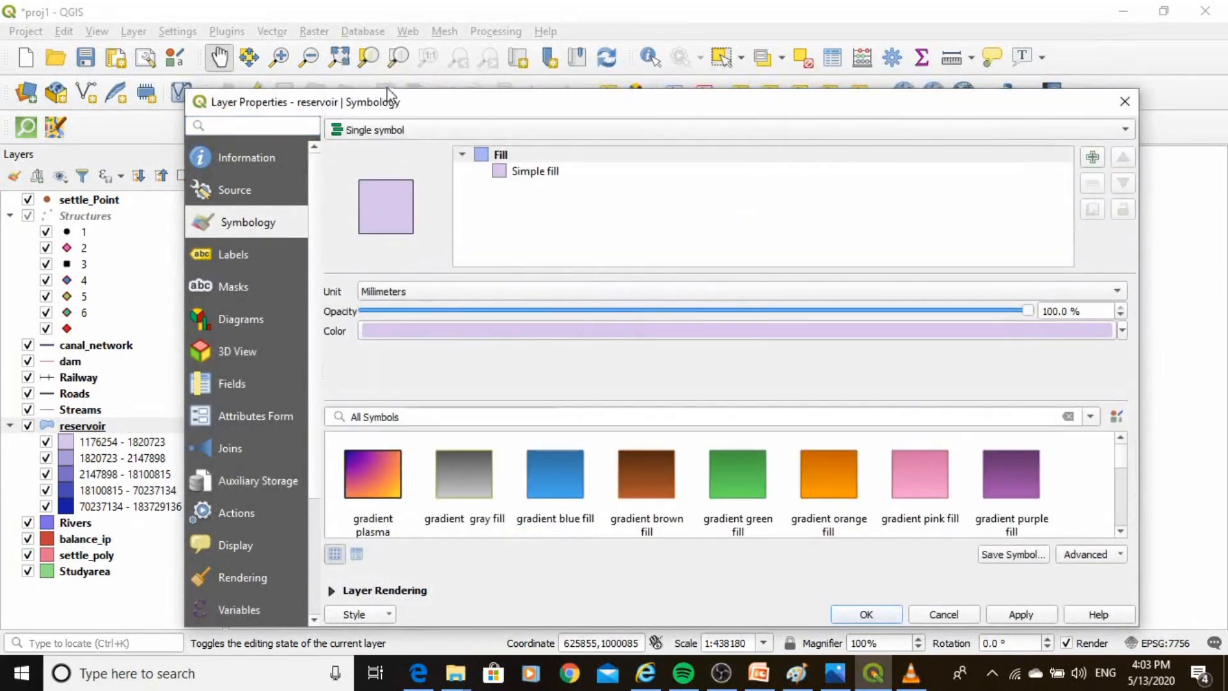
{"action": "left_click", "coordinate": [1073, 332]}
{"action": "left_click", "coordinate": [889, 217]}
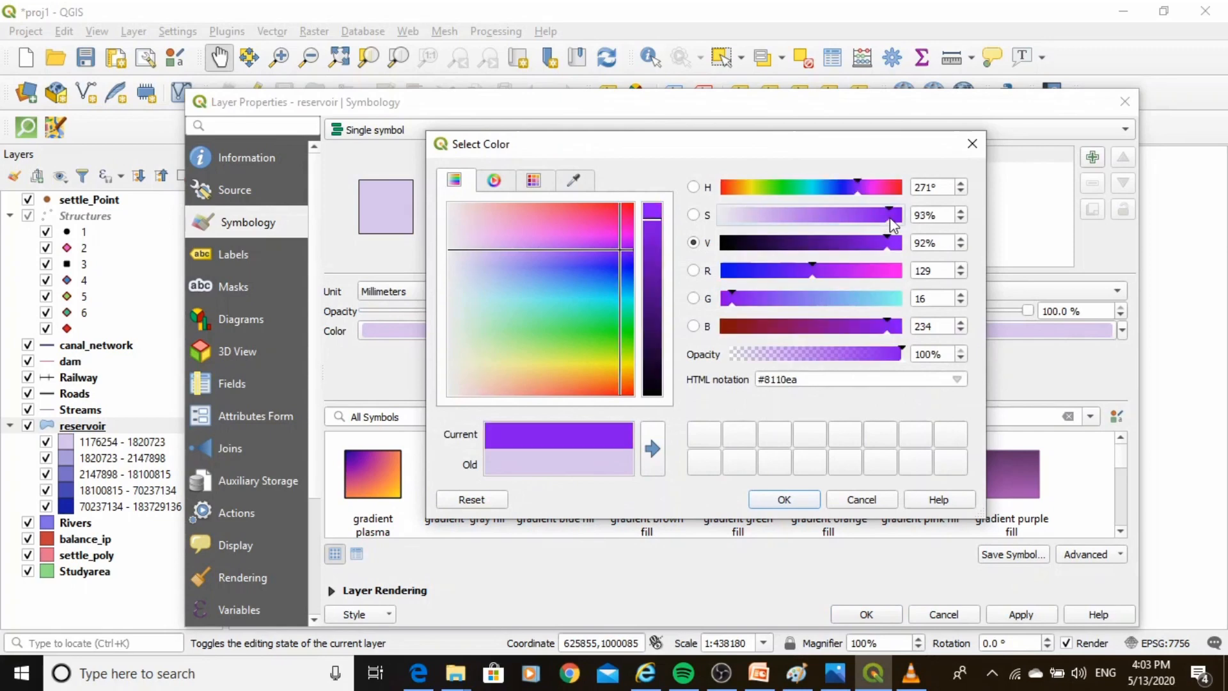
{"action": "left_click", "coordinate": [777, 500]}
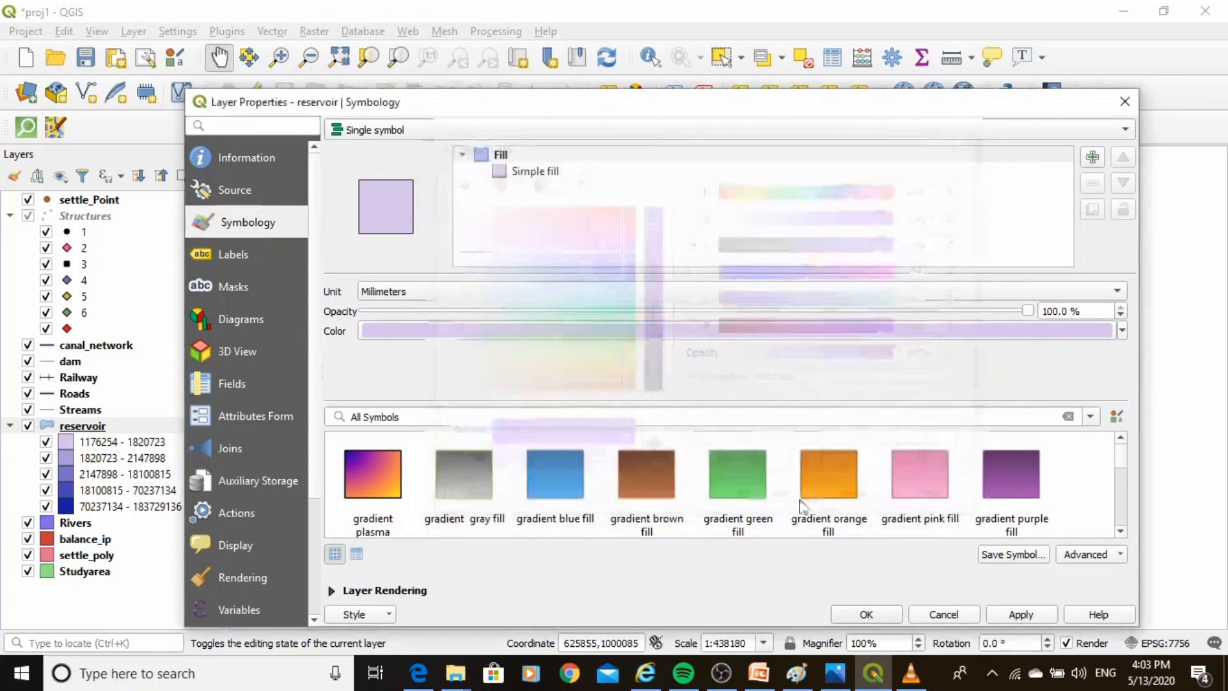
{"action": "left_click", "coordinate": [1020, 613]}
{"action": "left_click", "coordinate": [872, 610]}
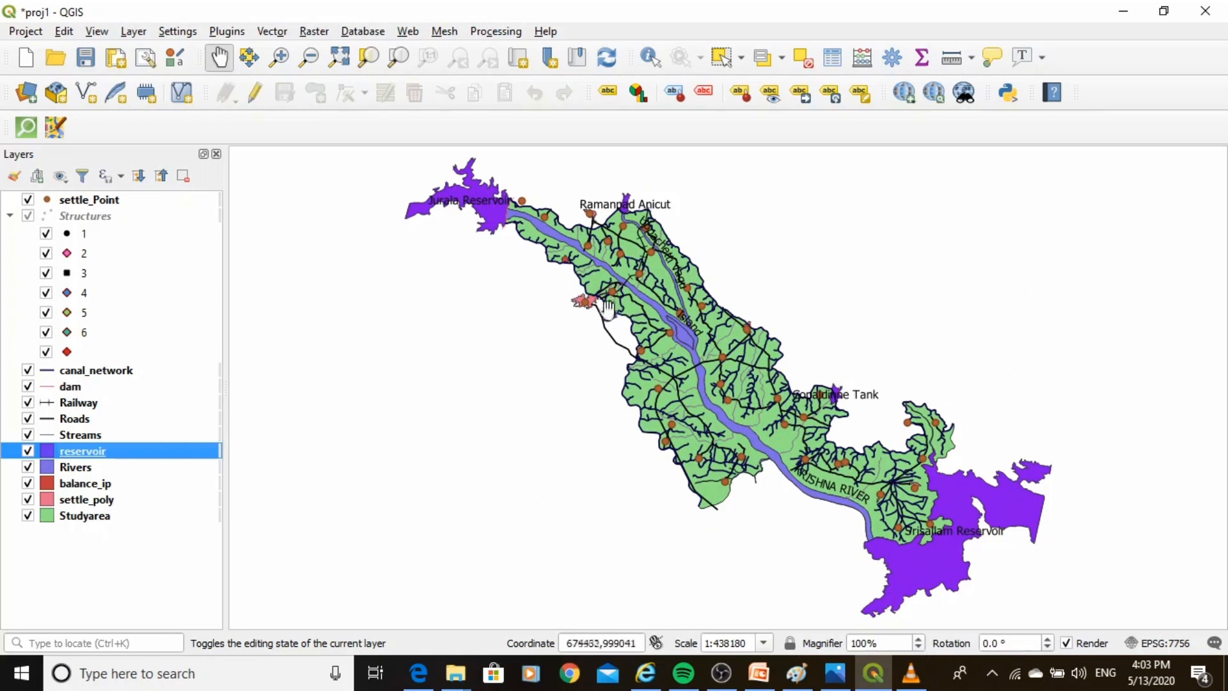
Zoom to the full extent and create a new print layout titled MAP_Jurala.
{"action": "left_click", "coordinate": [348, 66]}
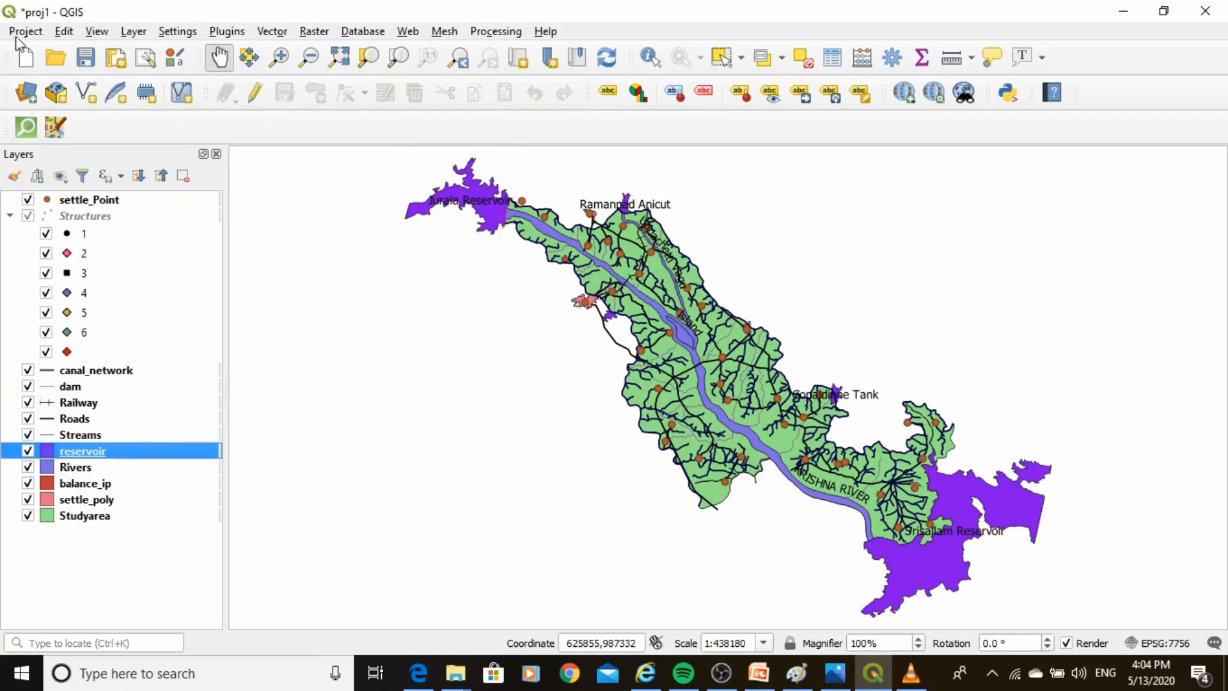
{"action": "left_click", "coordinate": [19, 34]}
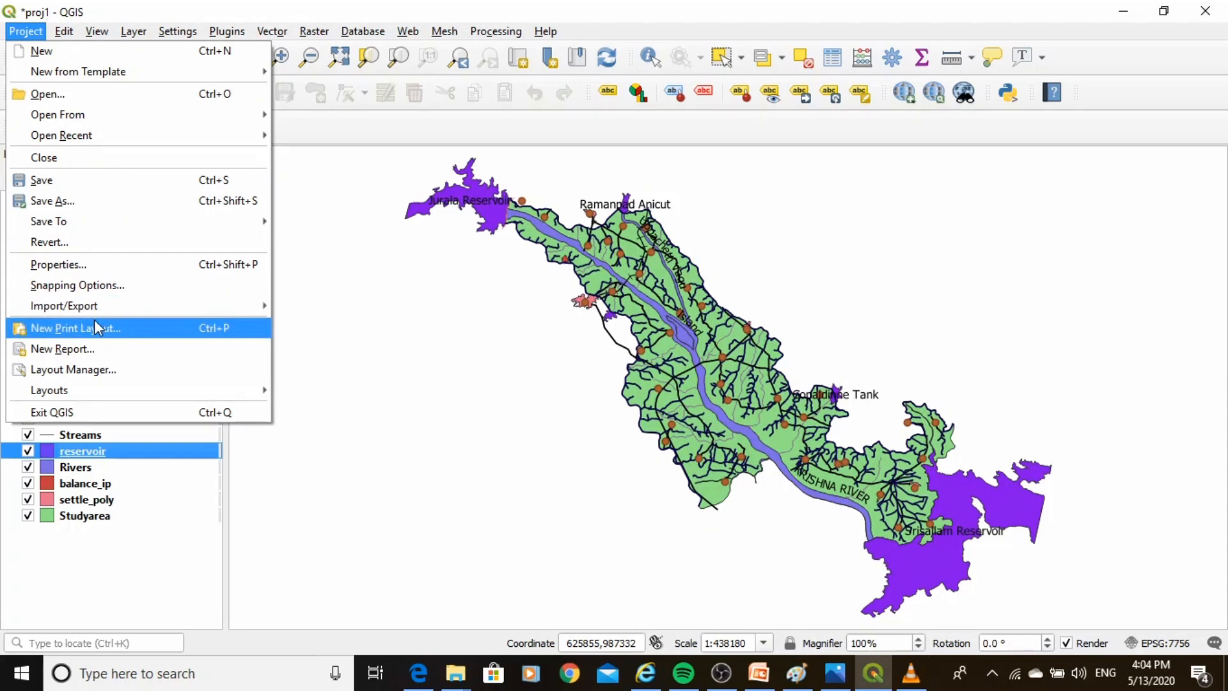
{"action": "left_click", "coordinate": [75, 328]}
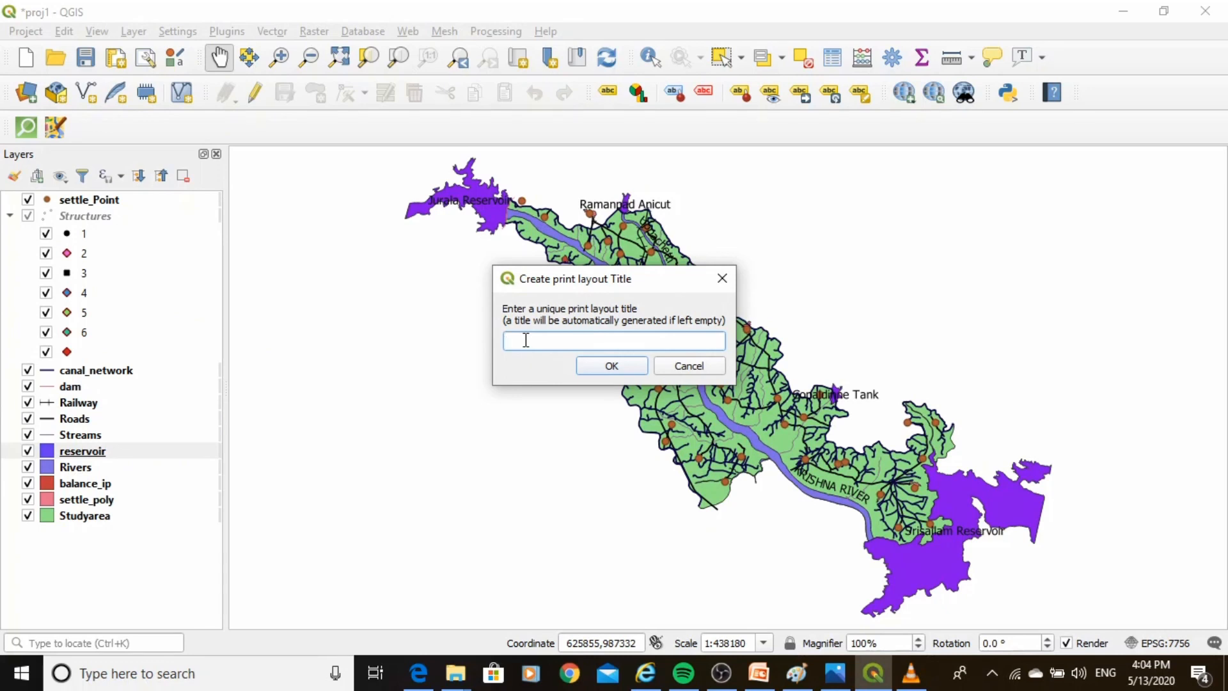
{"action": "type", "text": "MAP"}
{"action": "type", "text": "Jurala"}
{"action": "left_click", "coordinate": [609, 370]}
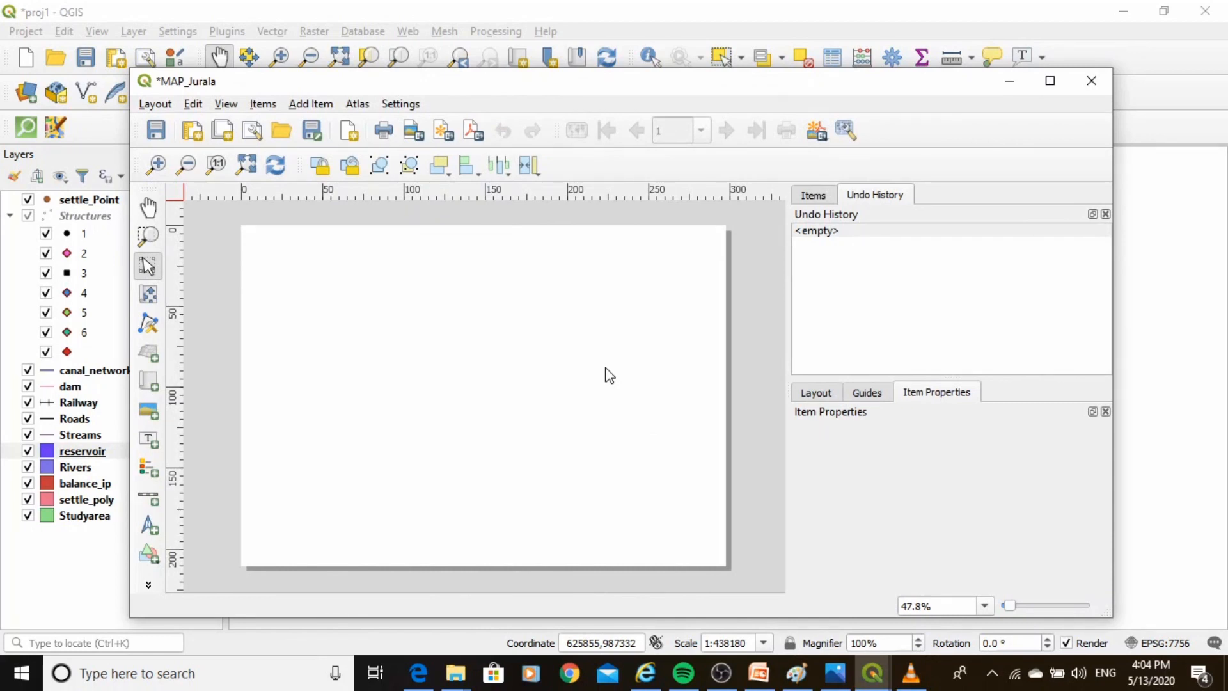
Set the layout page size to A0.
{"action": "left_click", "coordinate": [1048, 90]}
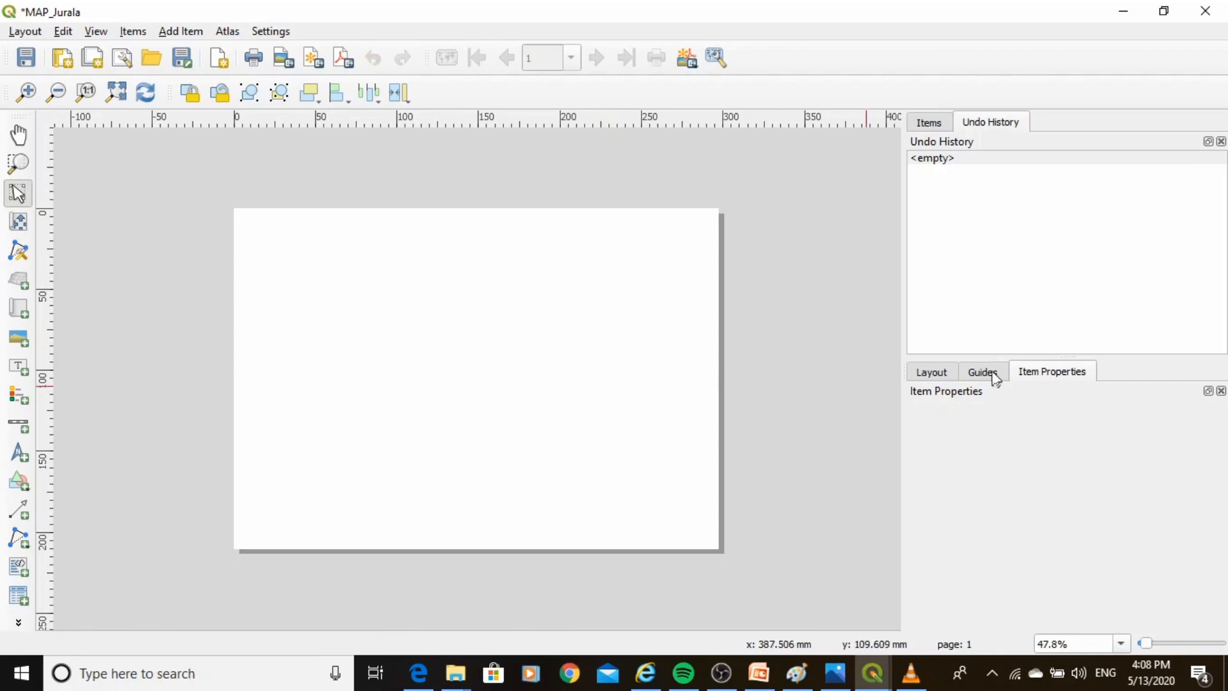
{"action": "left_click", "coordinate": [917, 372]}
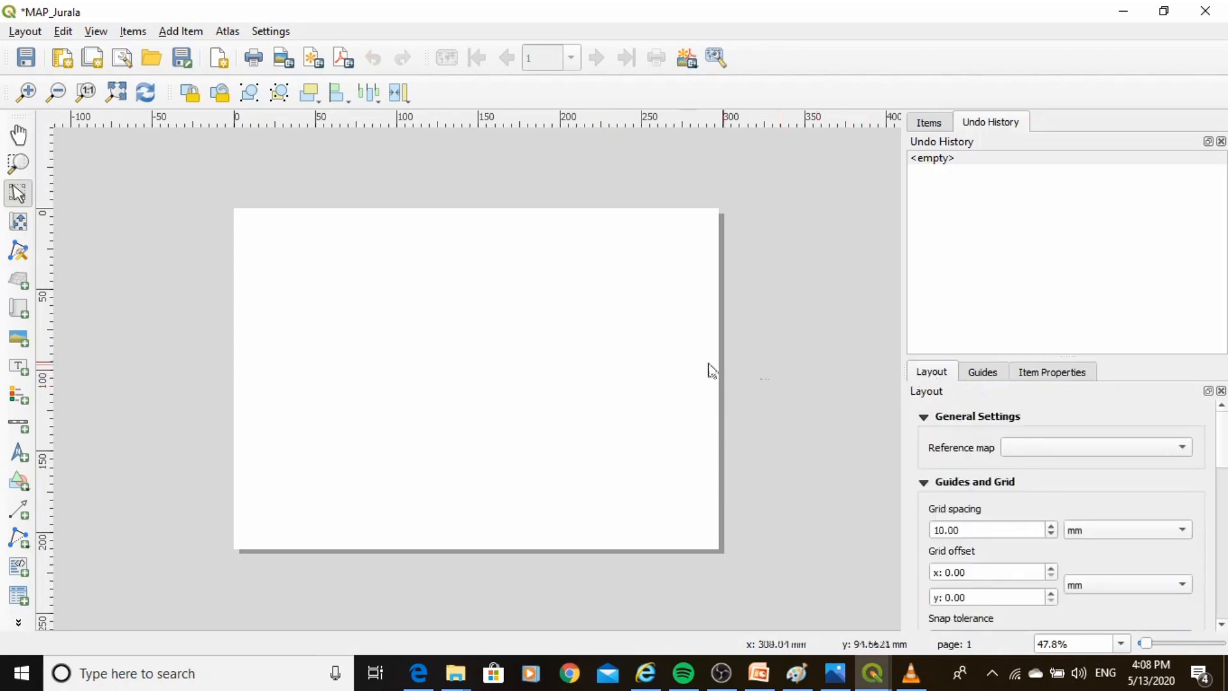
{"action": "right_click", "coordinate": [614, 362]}
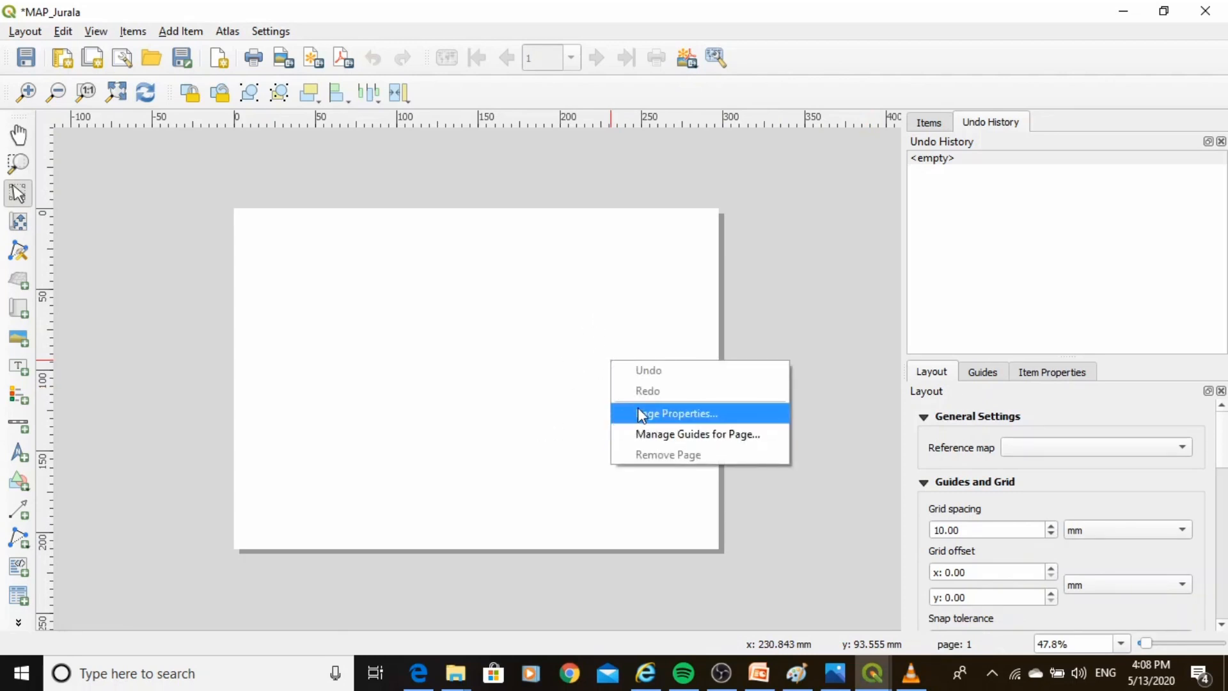
{"action": "left_click", "coordinate": [672, 416]}
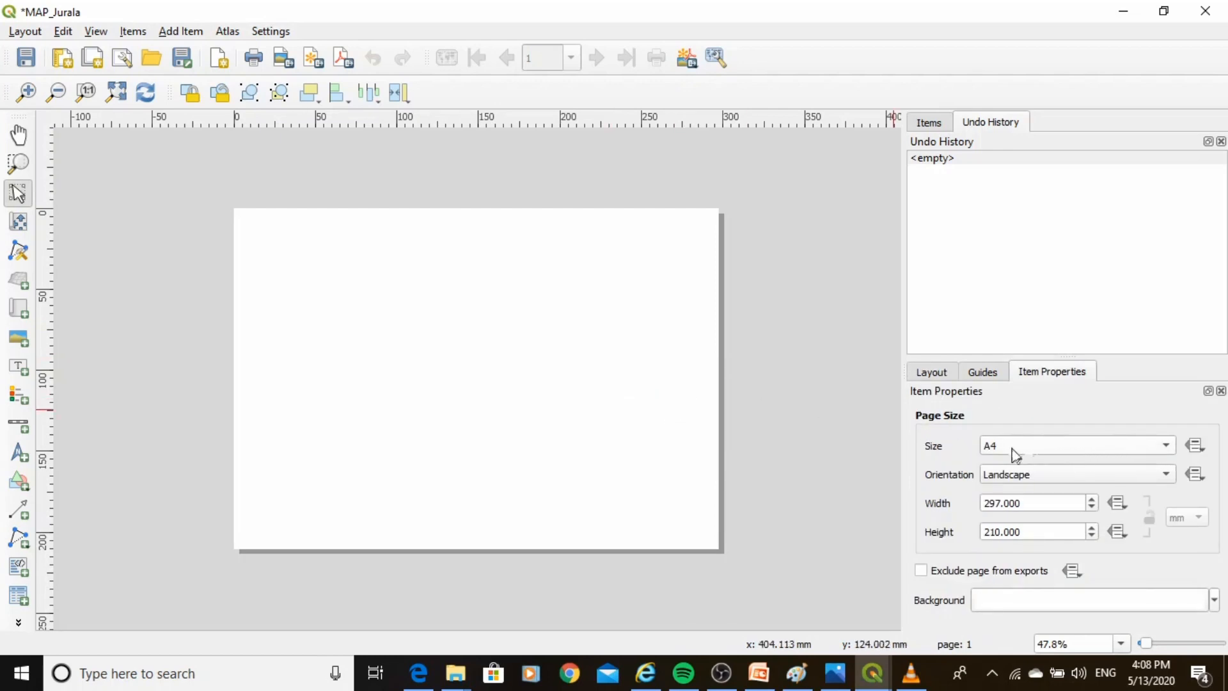
{"action": "left_click", "coordinate": [1160, 447]}
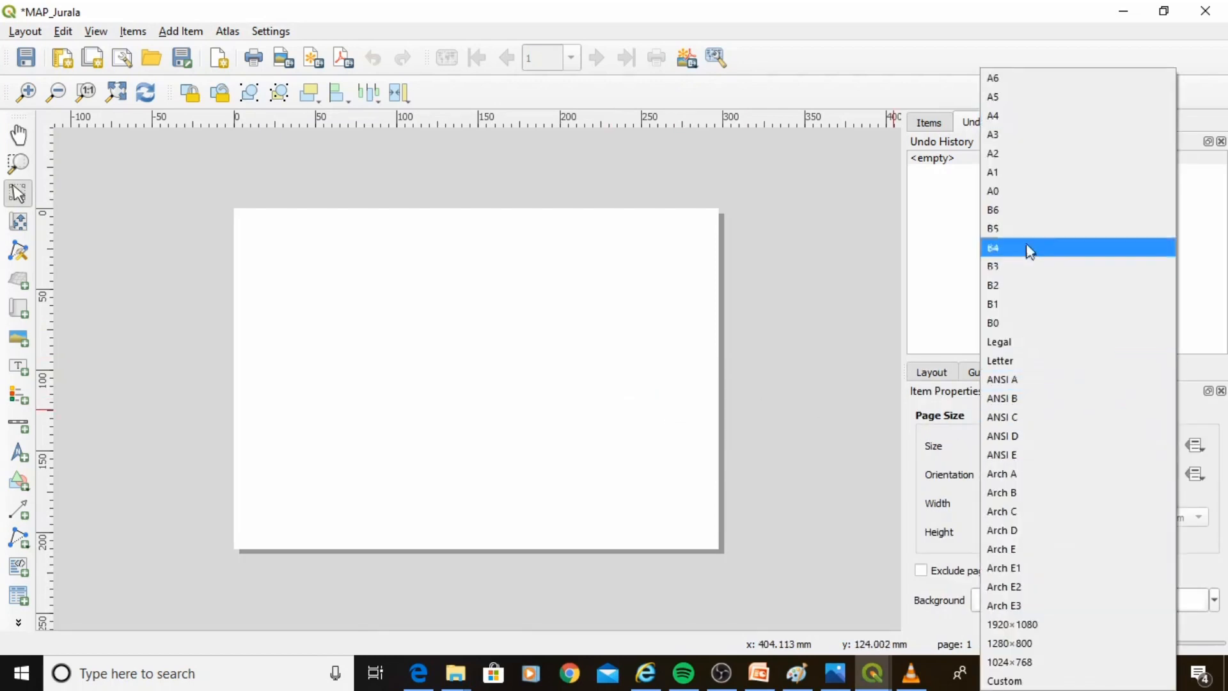
{"action": "left_click", "coordinate": [1026, 193]}
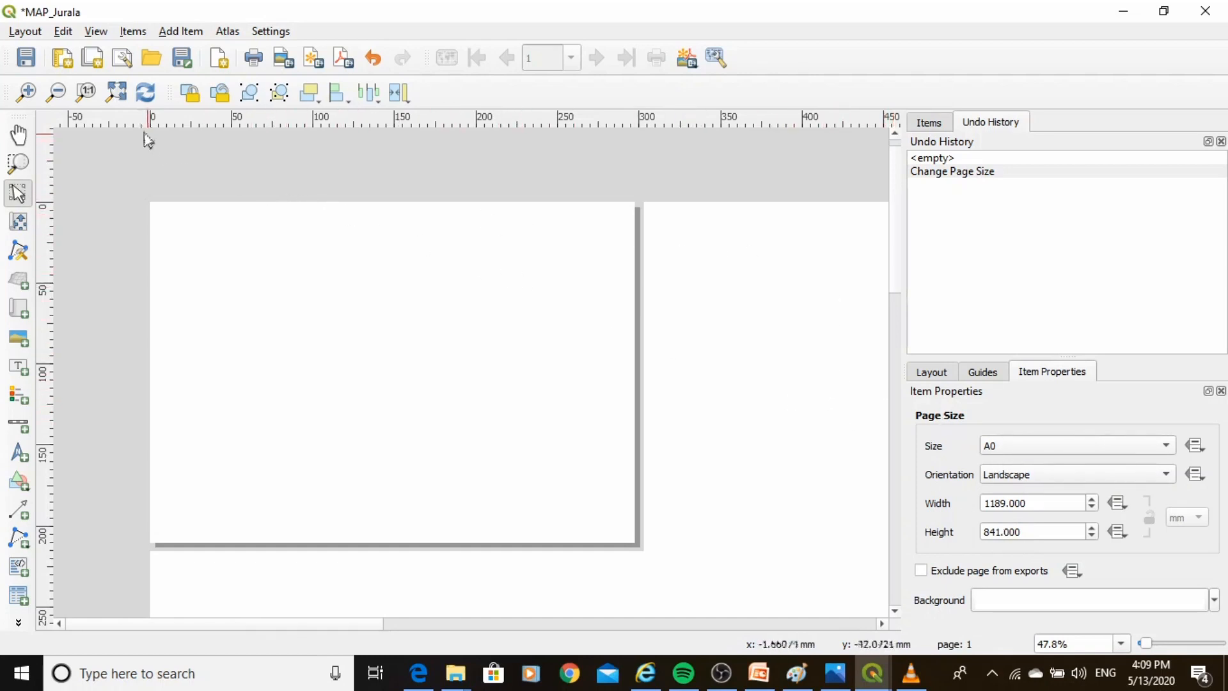
Add a map item by drawing a frame across most of the A0 page.
{"action": "left_click", "coordinate": [117, 93]}
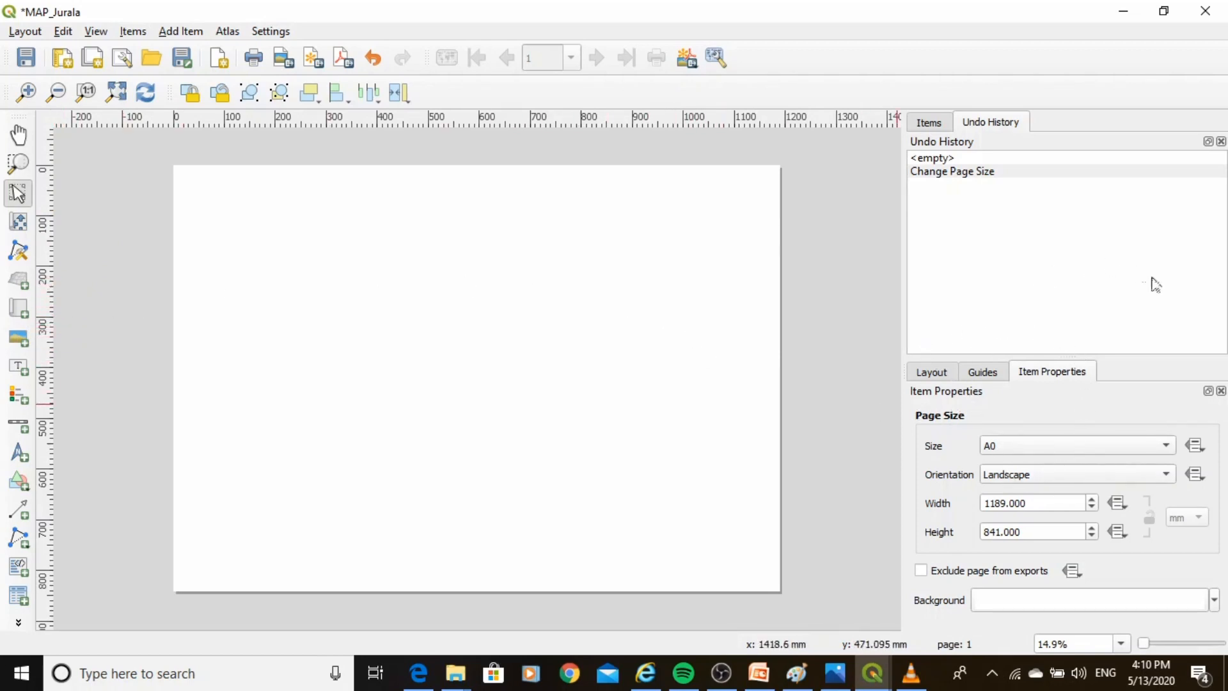
{"action": "left_click", "coordinate": [926, 377]}
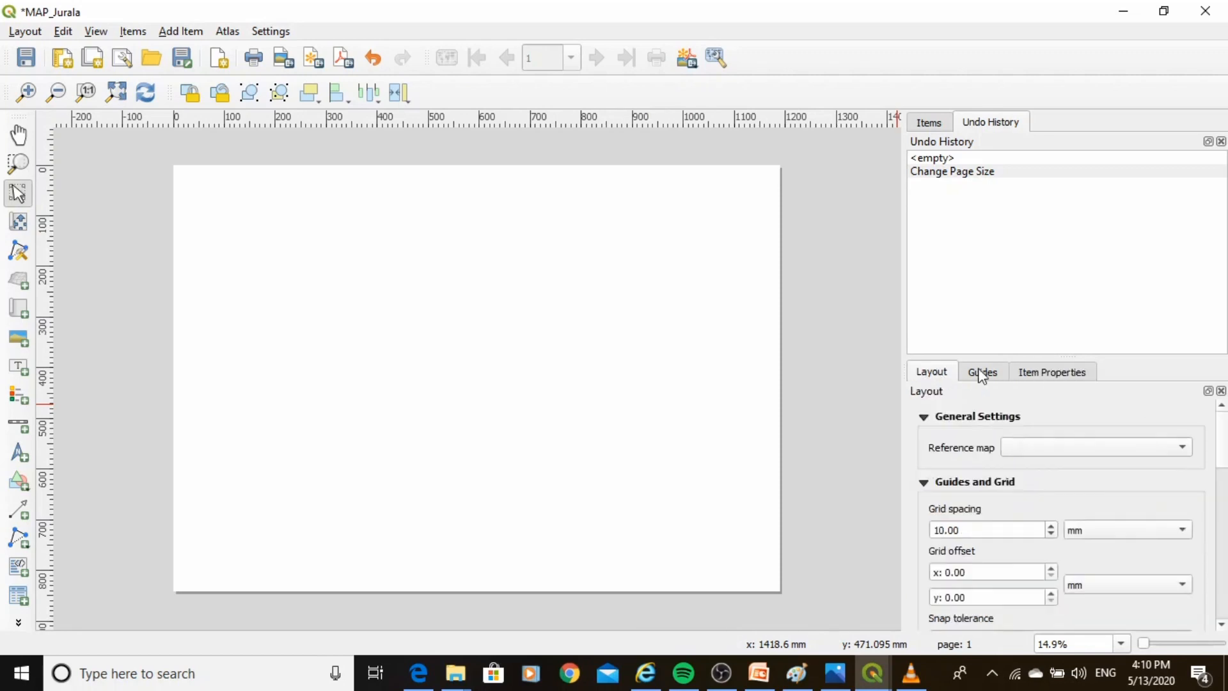
{"action": "left_click", "coordinate": [982, 374]}
{"action": "left_click", "coordinate": [1033, 376]}
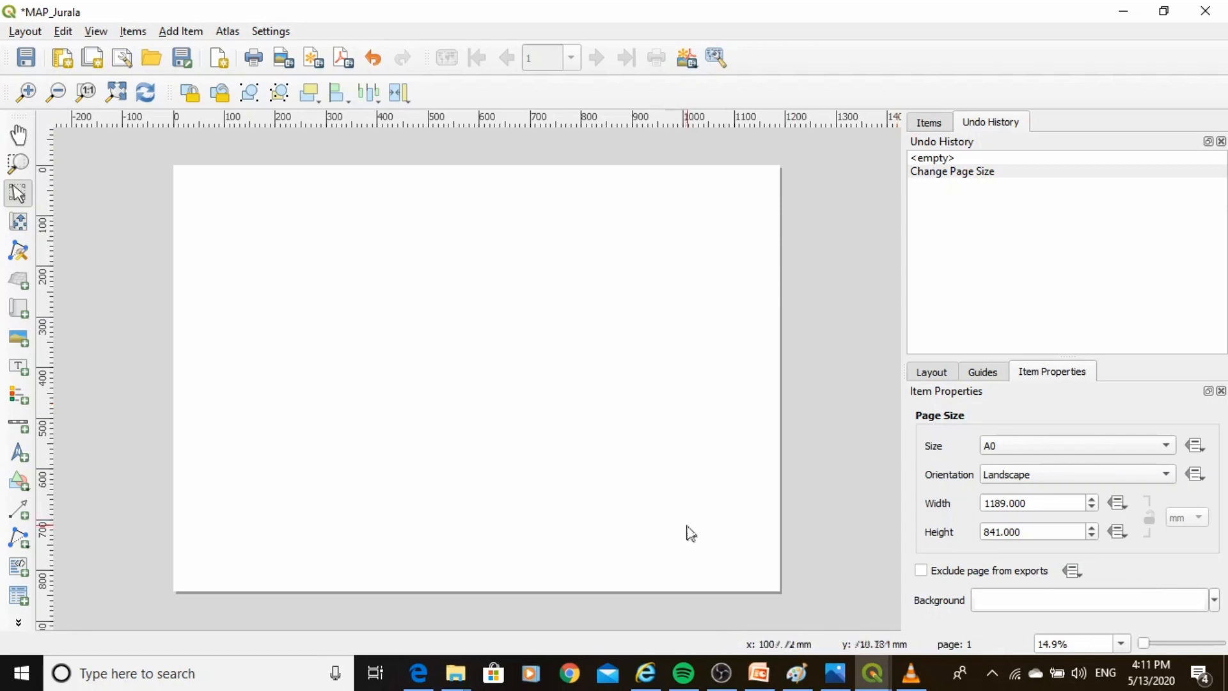
{"action": "left_click", "coordinate": [19, 308]}
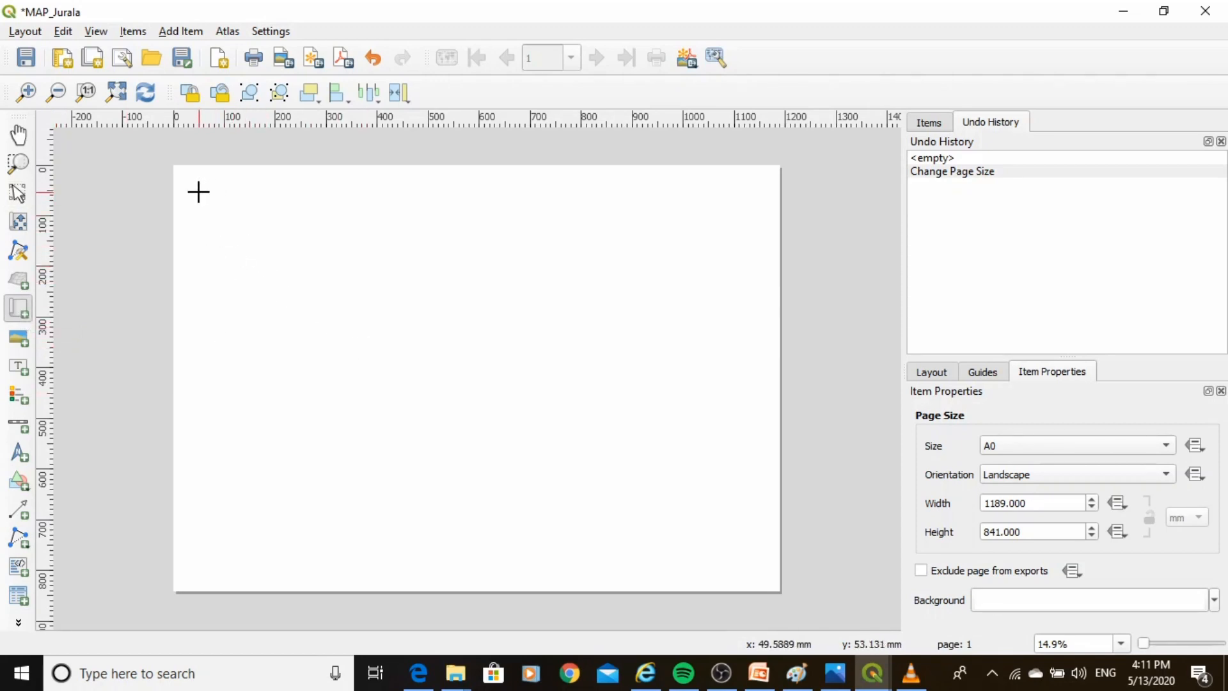
{"action": "left_click_drag", "start_coordinate": [197, 192], "coordinate": [758, 529]}
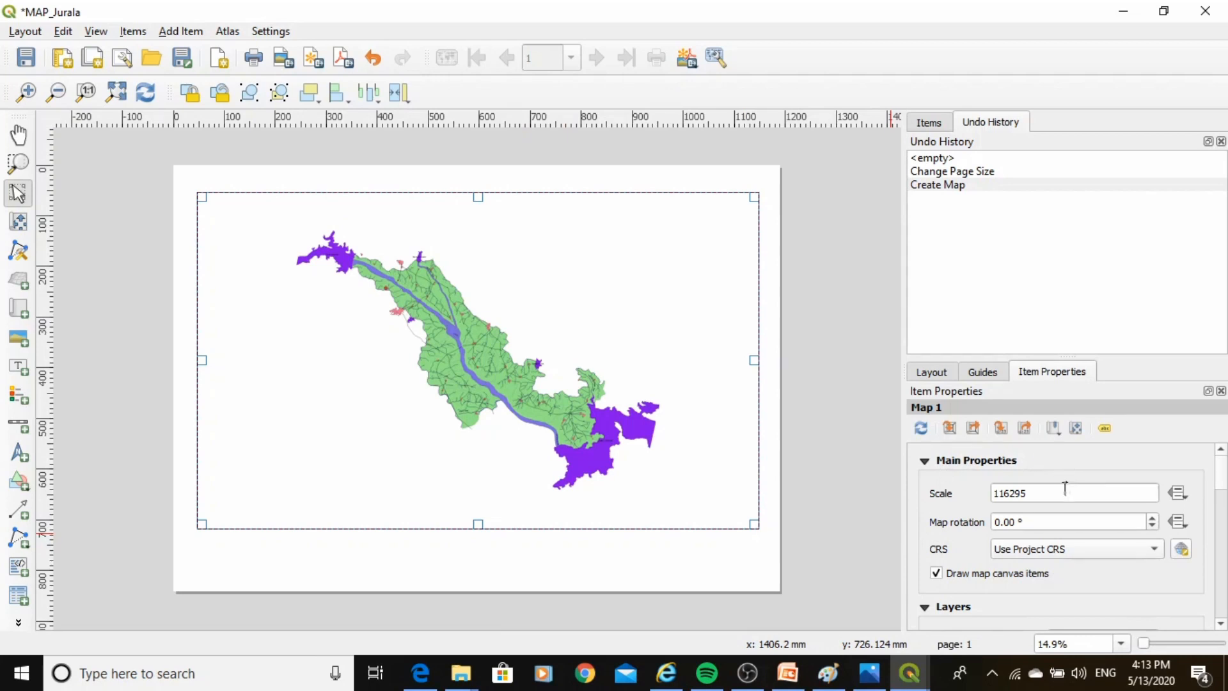
Set the map item's scale to 75000.
{"action": "left_click", "coordinate": [1036, 492]}
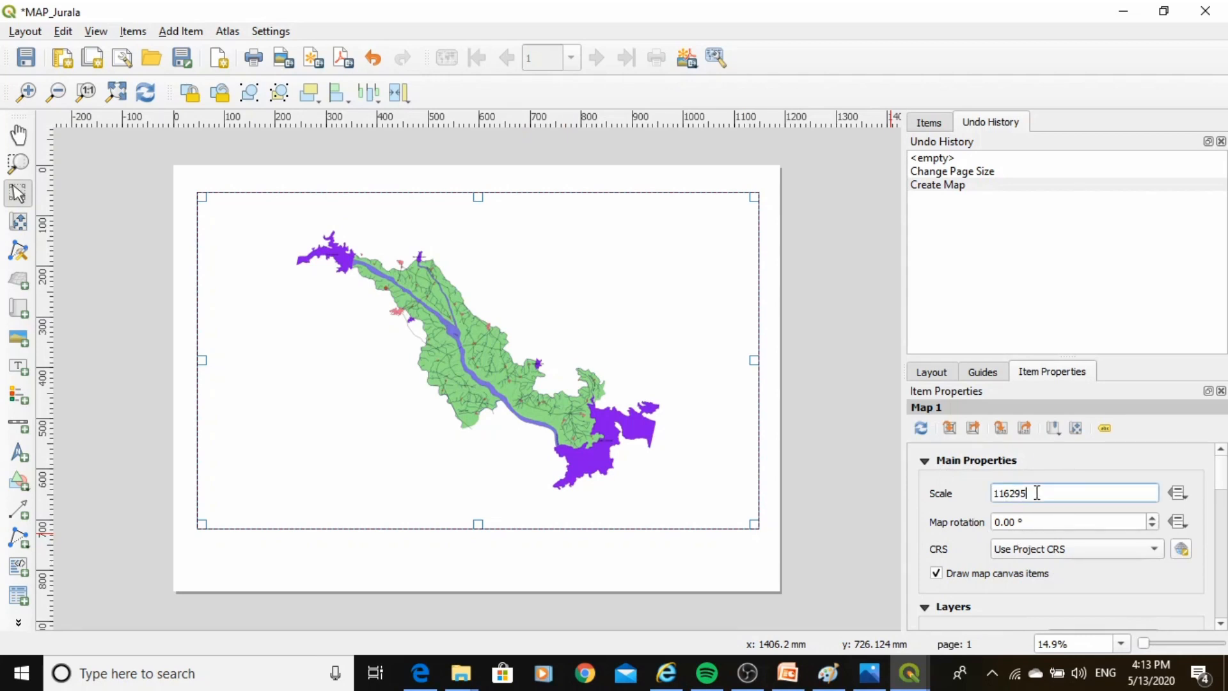
{"action": "left_click_drag", "start_coordinate": [1036, 493], "coordinate": [993, 493]}
{"action": "type", "text": "75000"}
{"action": "key", "text": "Return"}
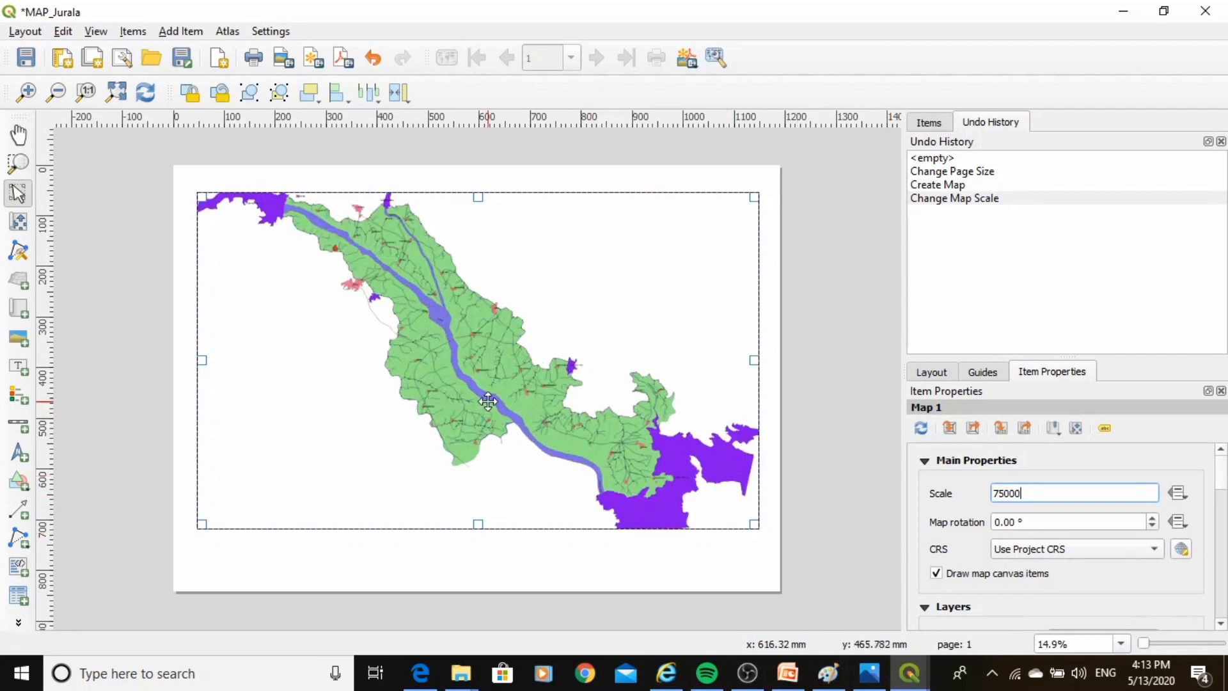
Move the map frame slightly and stretch its edges to fill the page margins.
{"action": "left_click_drag", "start_coordinate": [494, 400], "coordinate": [482, 399]}
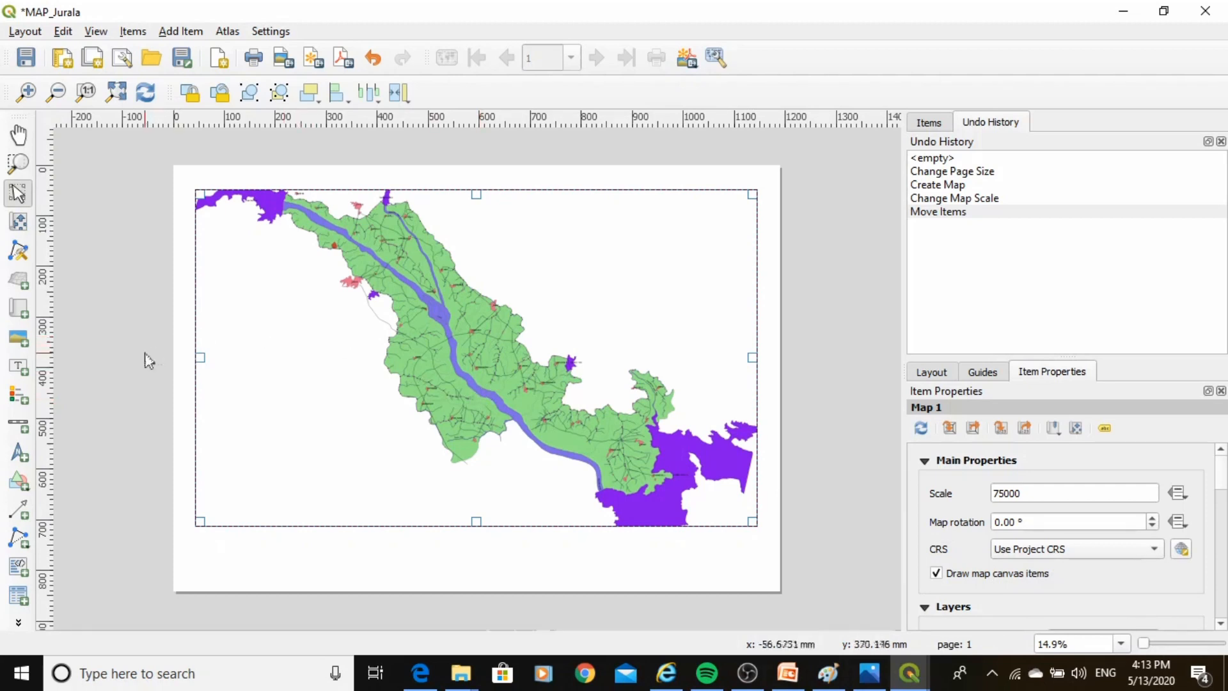
{"action": "left_click_drag", "start_coordinate": [192, 356], "coordinate": [186, 357]}
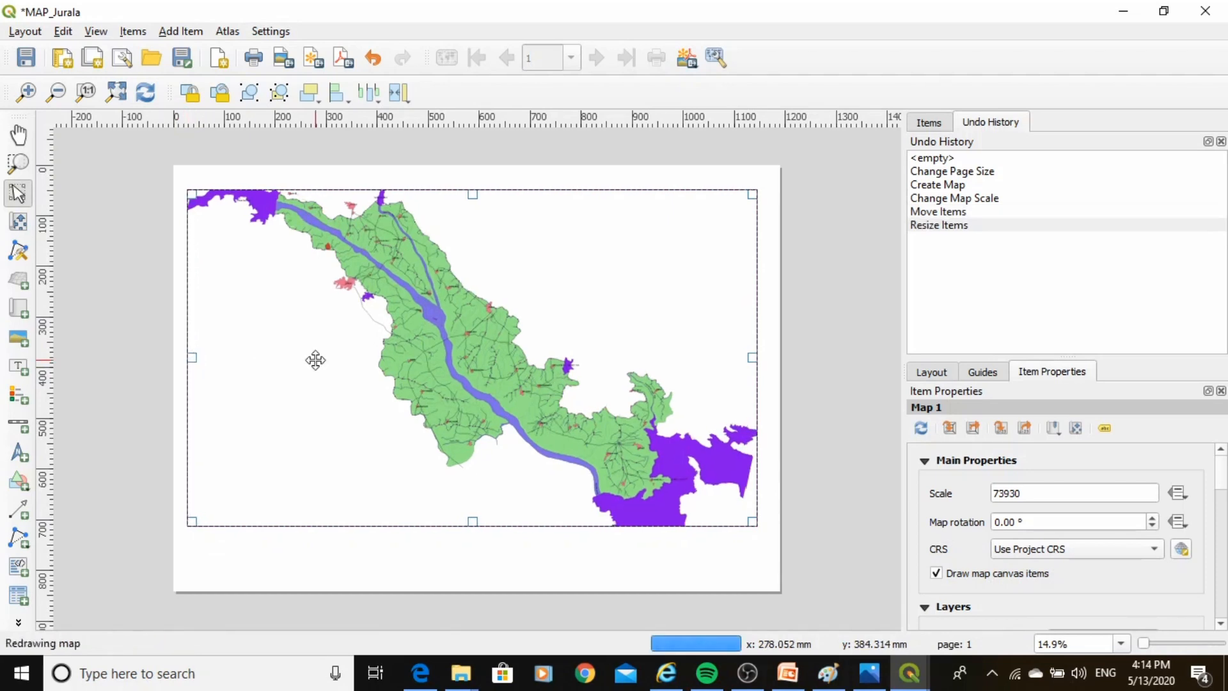
{"action": "left_click_drag", "start_coordinate": [472, 193], "coordinate": [473, 183]}
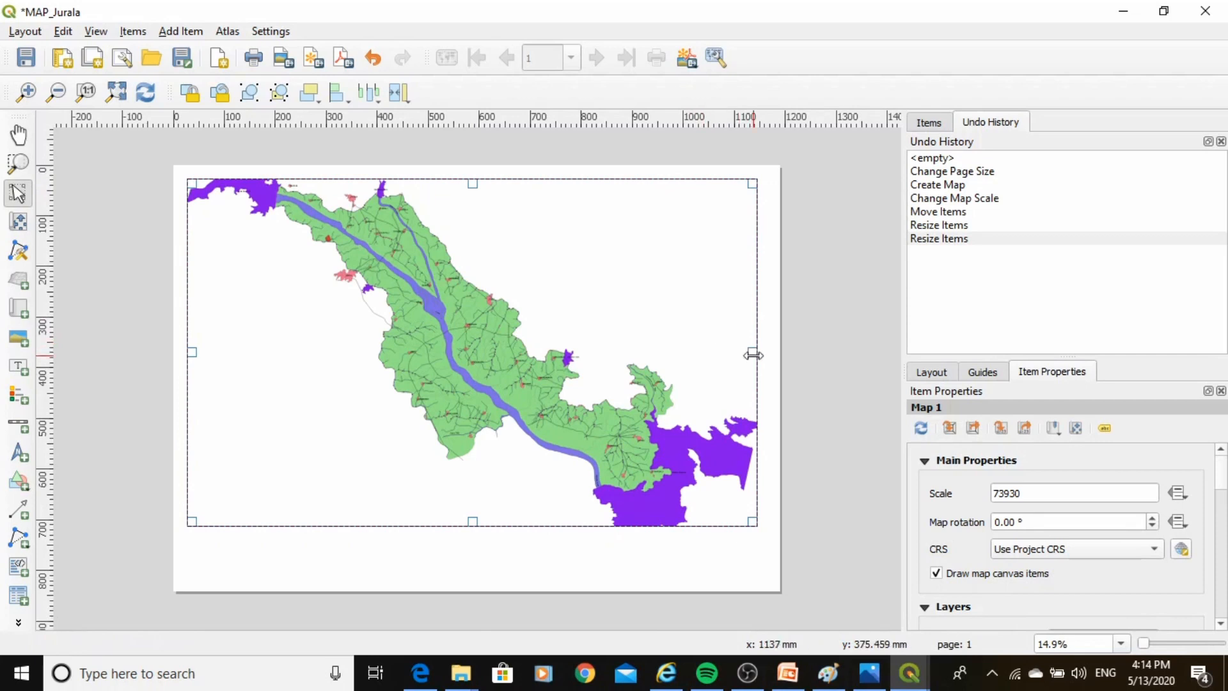
{"action": "left_click_drag", "start_coordinate": [752, 352], "coordinate": [763, 357]}
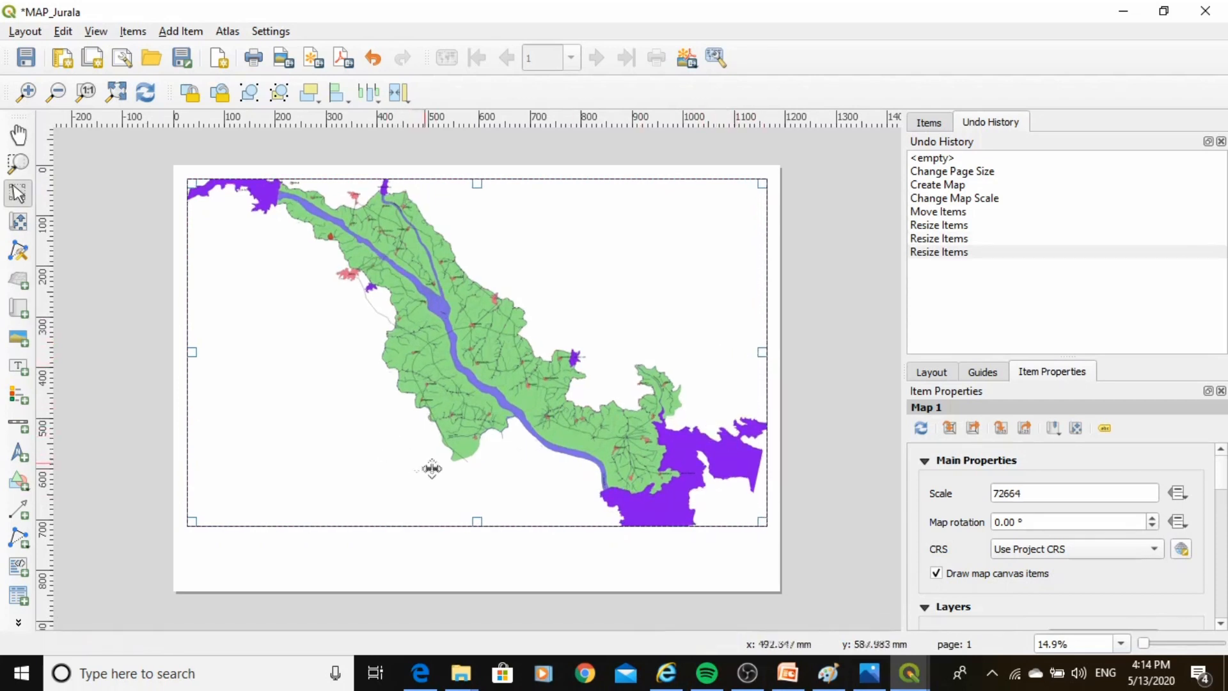
{"action": "left_click_drag", "start_coordinate": [476, 524], "coordinate": [473, 543]}
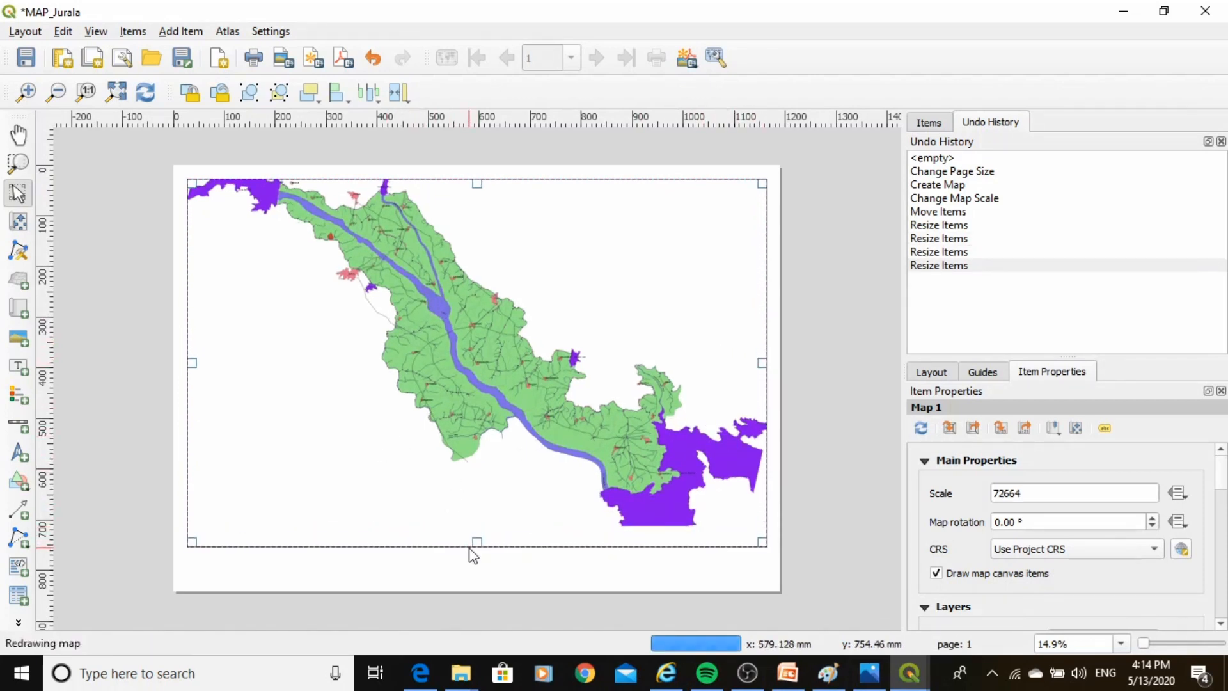
Re-enter the map item's scale as 75000 and nudge the map content slightly inside the frame.
{"action": "double_click", "coordinate": [1031, 493]}
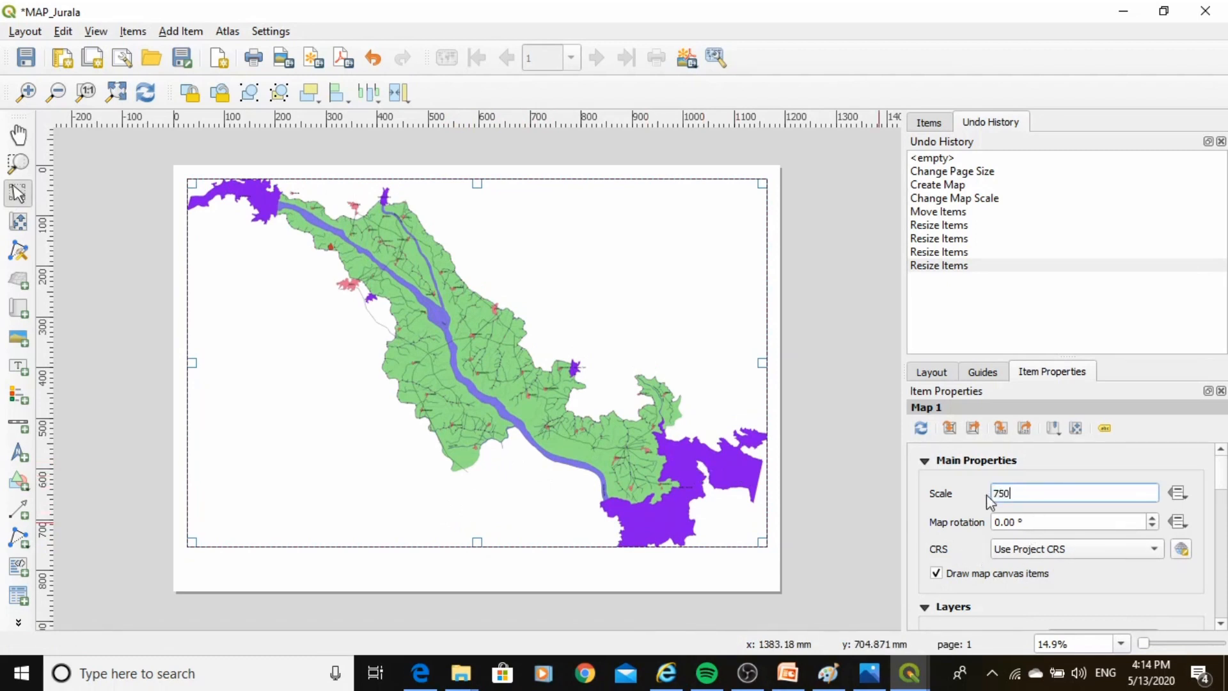
{"action": "key", "text": "Return"}
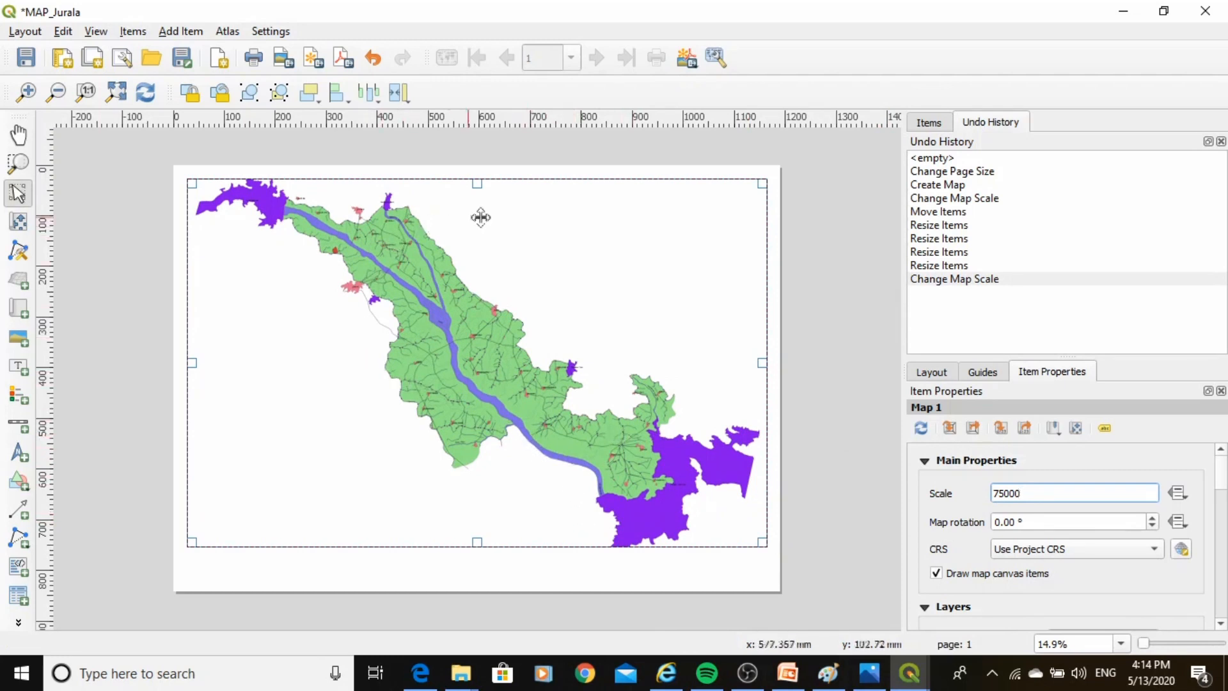
{"action": "left_click", "coordinate": [19, 224]}
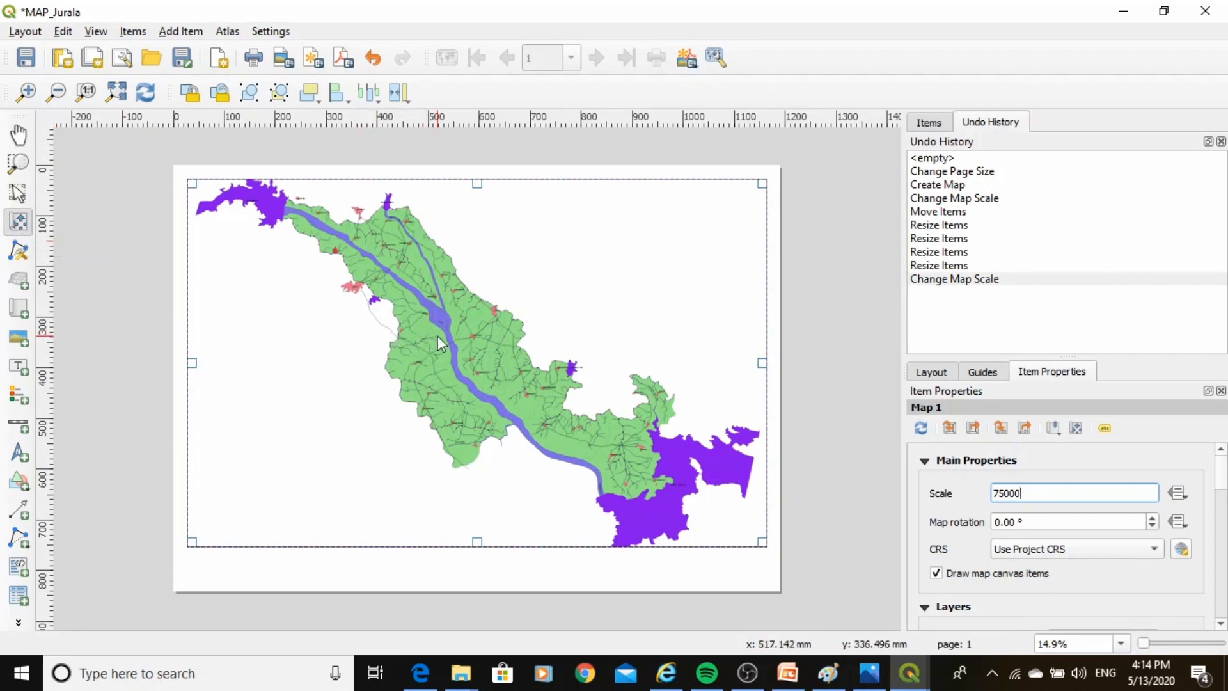
{"action": "mouse_move", "coordinate": [440, 341]}
{"action": "left_mouse_down"}
{"action": "mouse_move", "coordinate": [419, 322]}
{"action": "mouse_move", "coordinate": [458, 325]}
{"action": "mouse_move", "coordinate": [442, 262]}
{"action": "mouse_move", "coordinate": [477, 354]}
{"action": "mouse_move", "coordinate": [474, 336]}
{"action": "mouse_move", "coordinate": [440, 340]}
{"action": "left_mouse_up"}
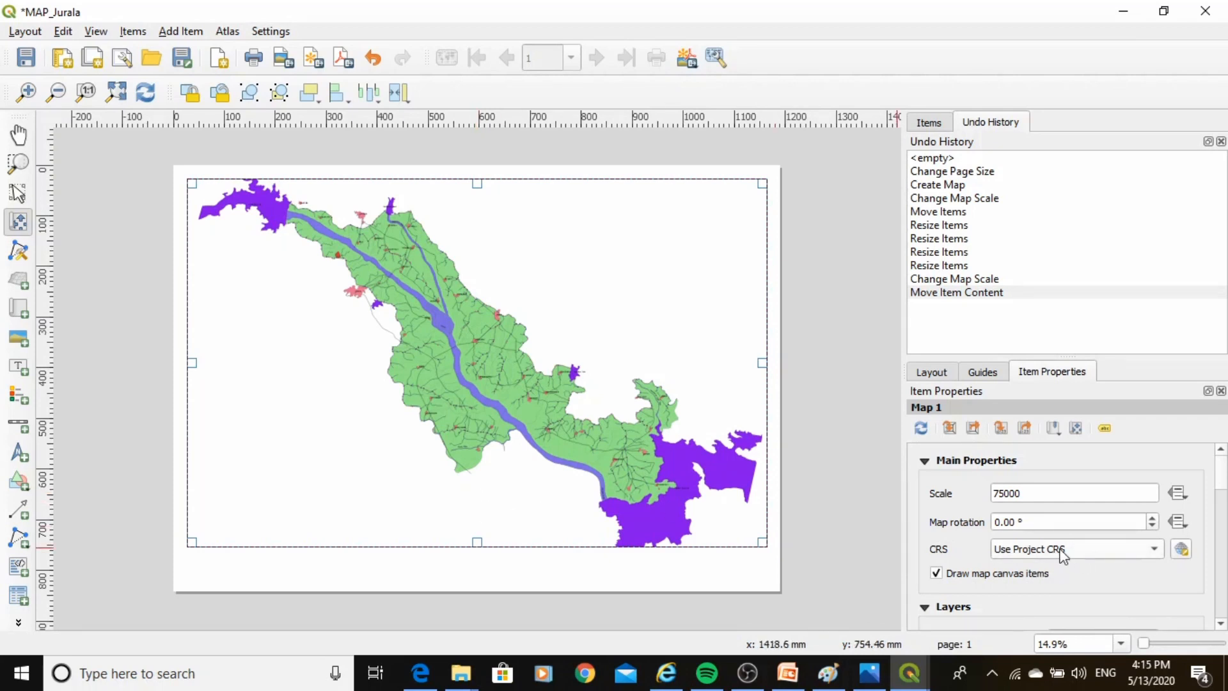
Set the map item's CRS to WGS 84 (EPSG:4326), clearing the no-CRS option.
{"action": "left_click", "coordinate": [1176, 551]}
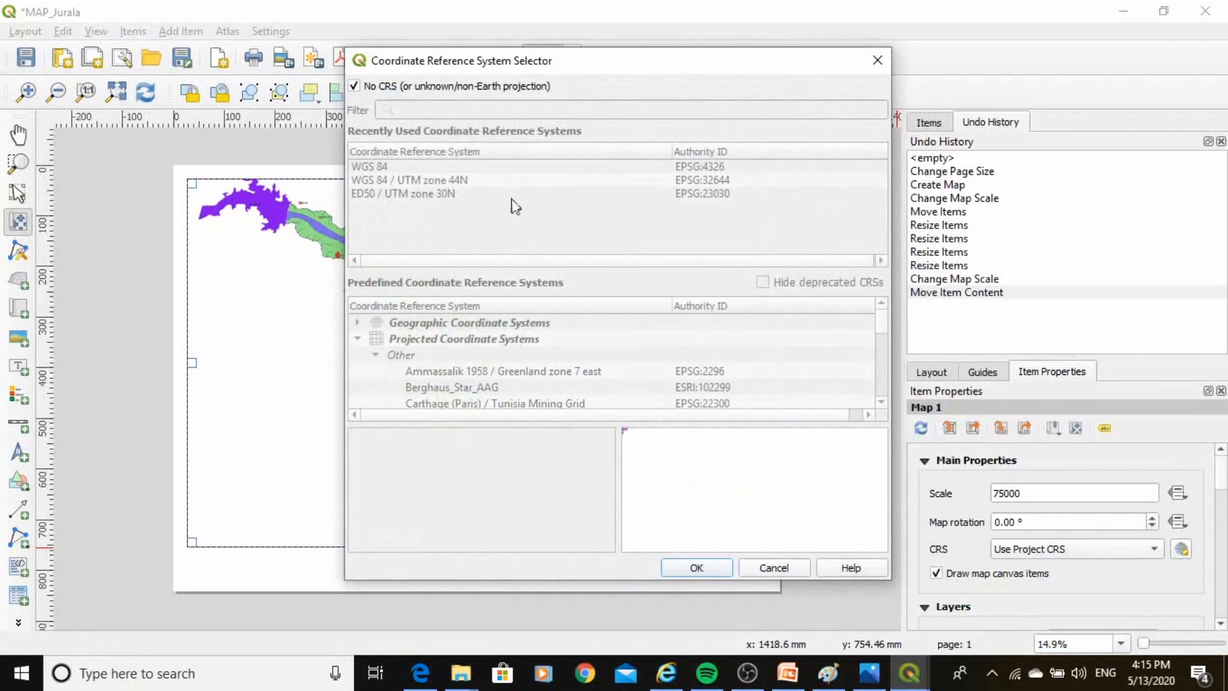
{"action": "left_click", "coordinate": [354, 87]}
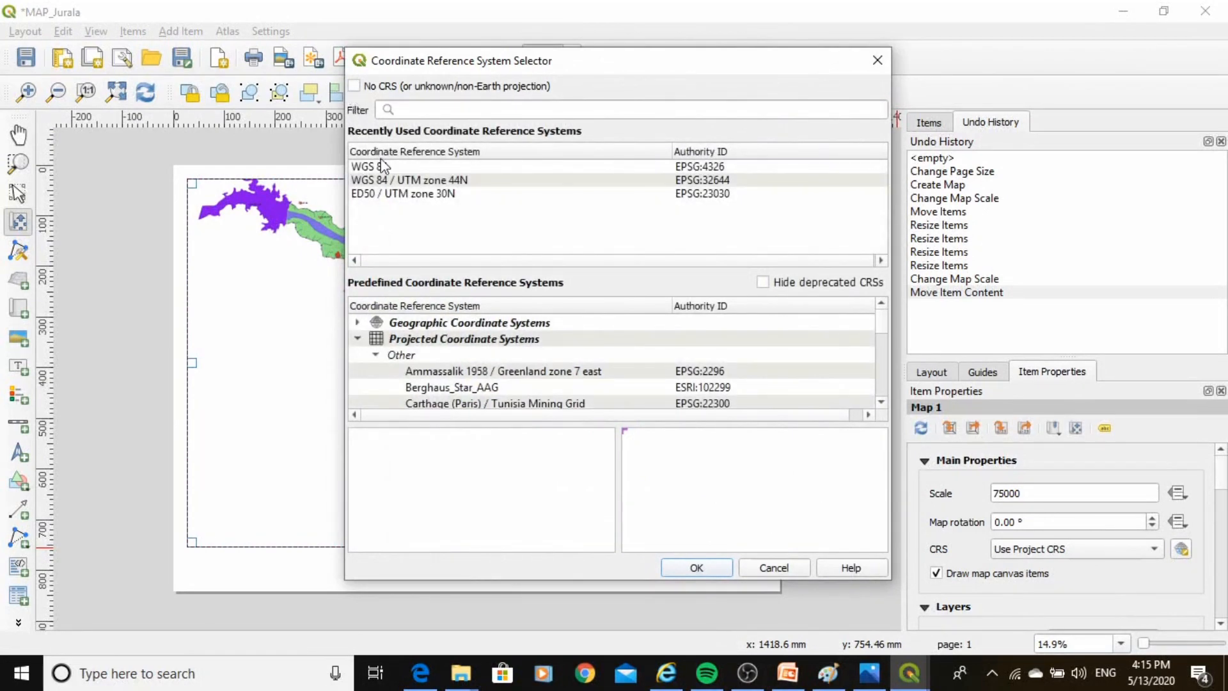
{"action": "left_click", "coordinate": [382, 167]}
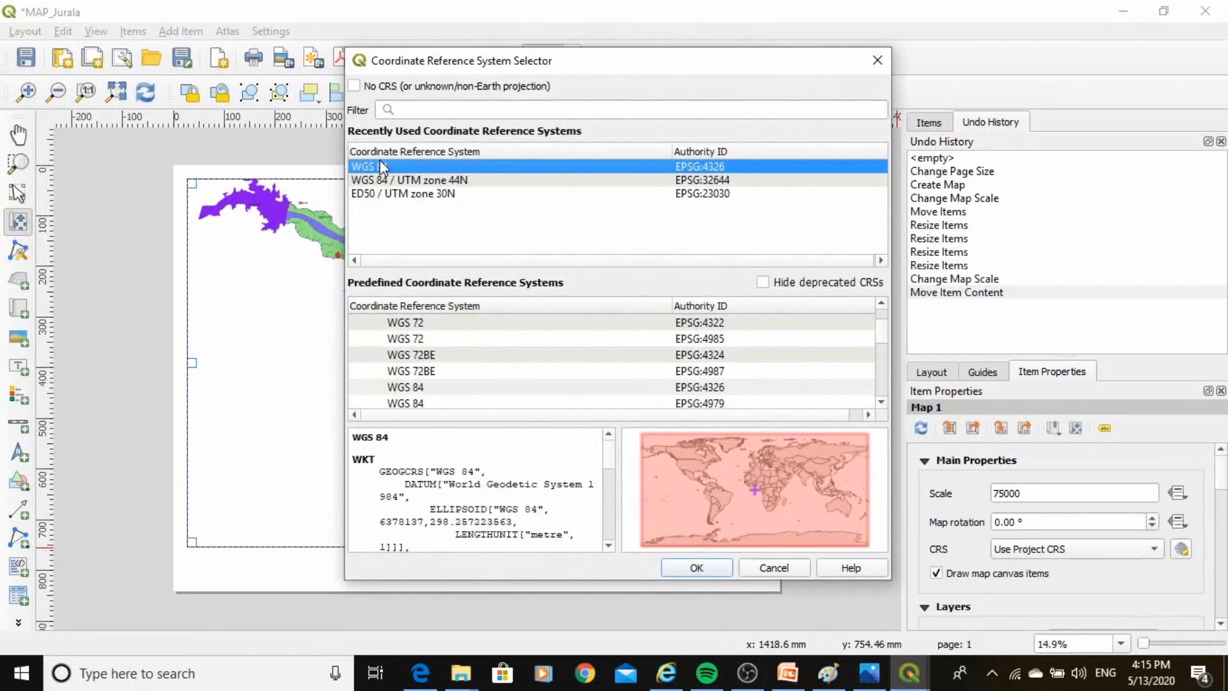
{"action": "left_click", "coordinate": [693, 568]}
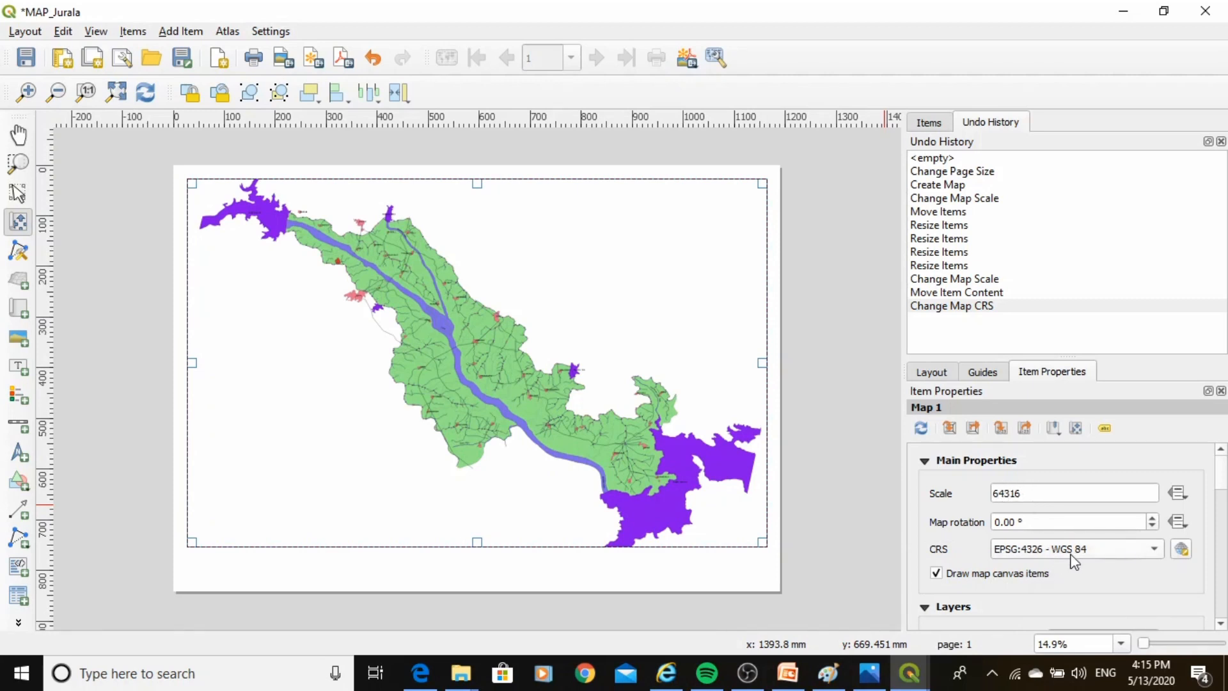
Reapply the 75000 map scale and shift the map content slightly within the frame.
{"action": "mouse_move", "coordinate": [1074, 562]}
{"action": "left_click_drag", "start_coordinate": [1056, 494], "coordinate": [985, 499]}
{"action": "type", "text": "7"}
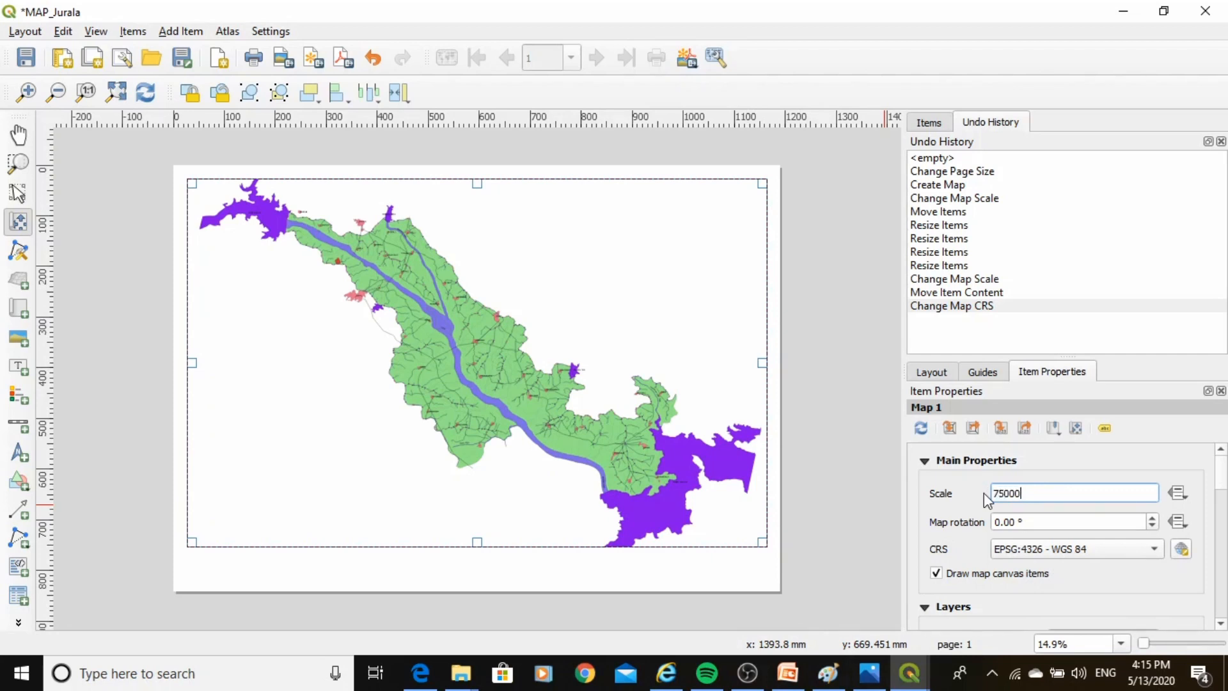
{"action": "type", "text": "5000"}
{"action": "key", "text": "Return"}
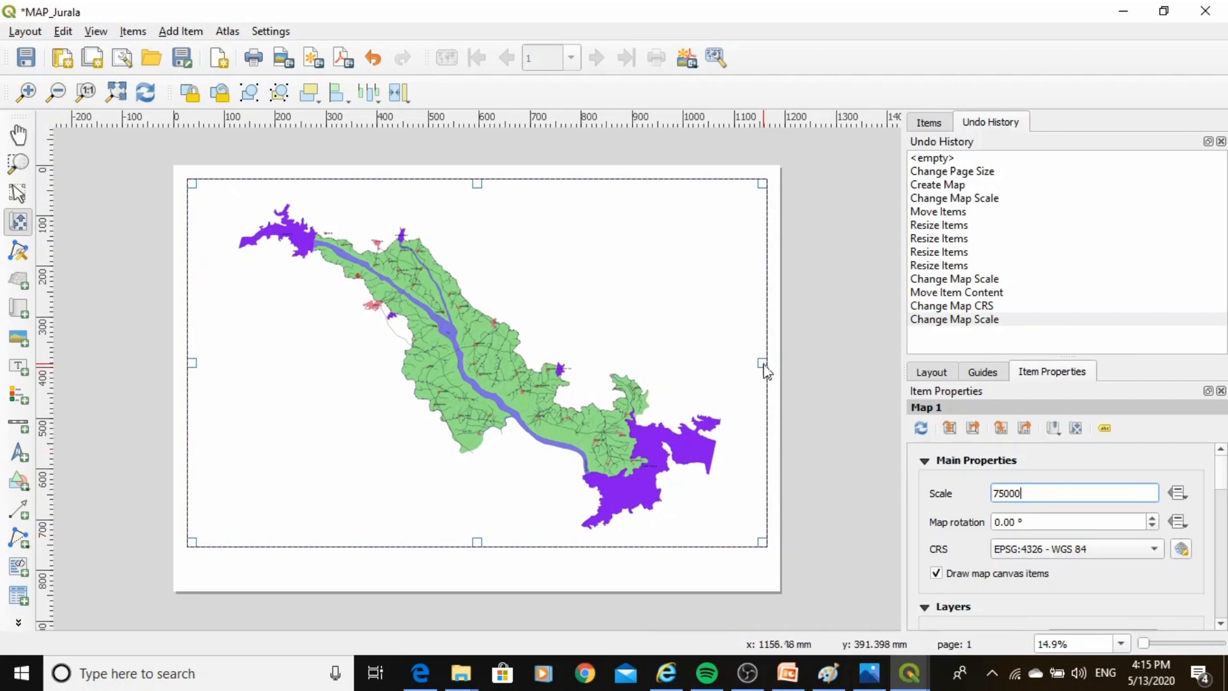
{"action": "left_click", "coordinate": [195, 370]}
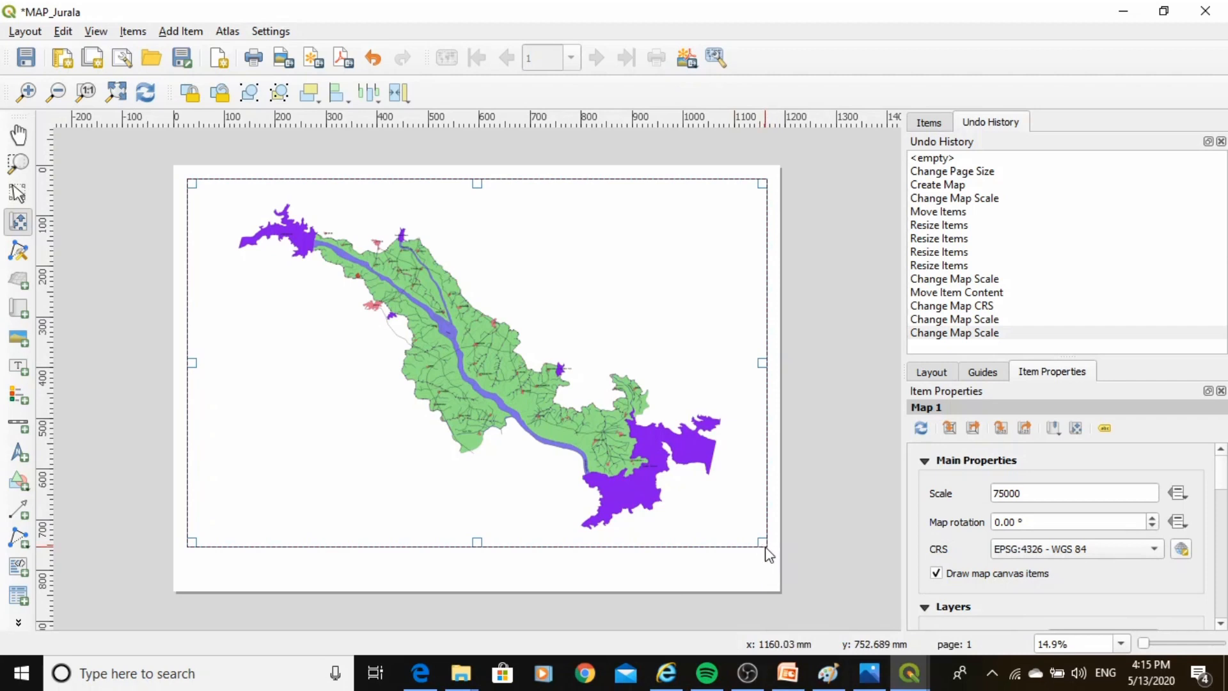
{"action": "left_click_drag", "start_coordinate": [765, 551], "coordinate": [759, 541]}
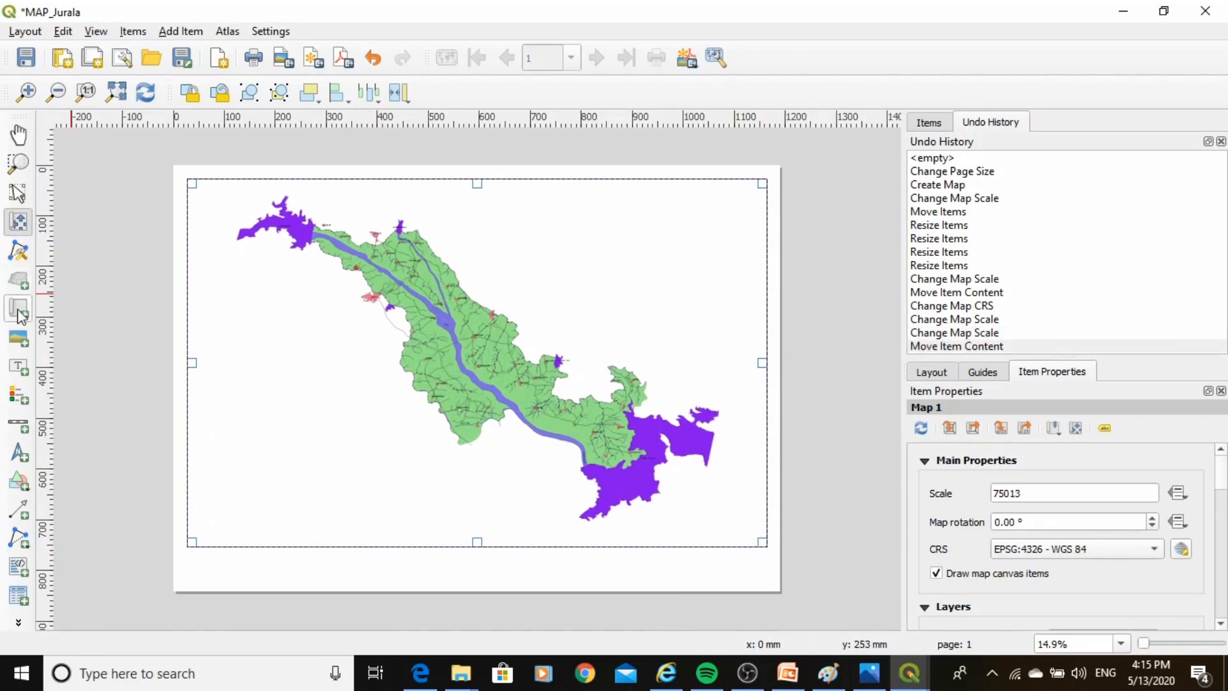
Resize the map frame by pulling its left, top, right and bottom edges slightly inward.
{"action": "left_click", "coordinate": [19, 194]}
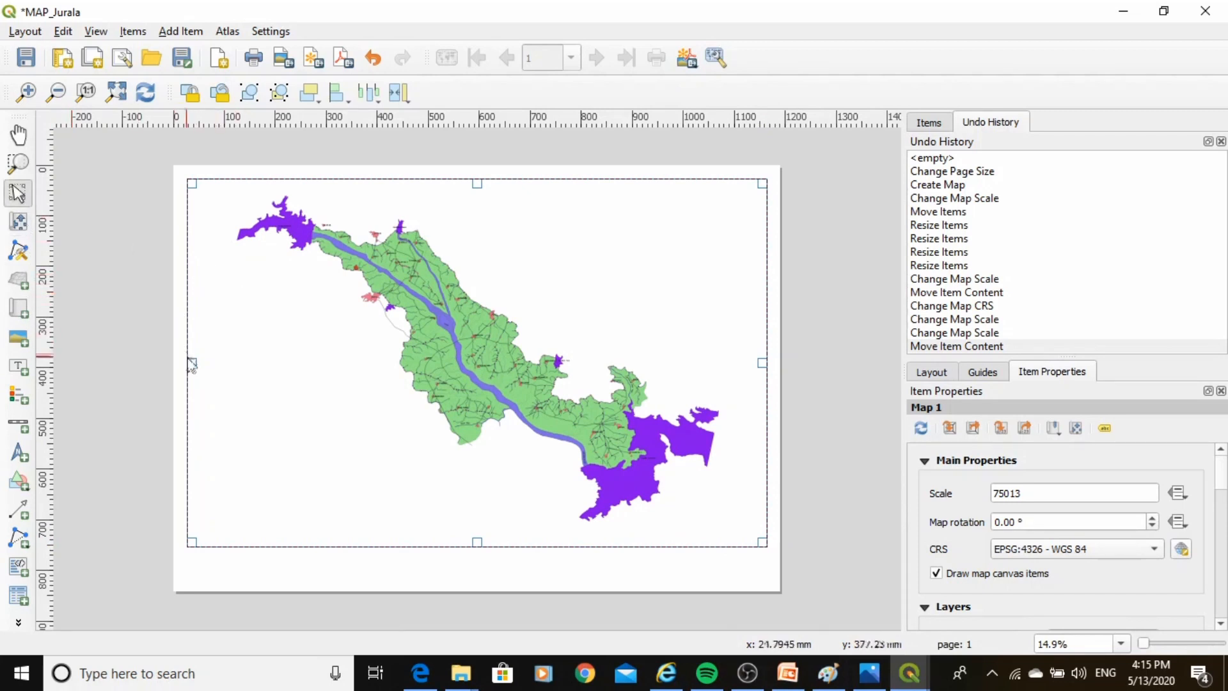
{"action": "left_click_drag", "start_coordinate": [192, 363], "coordinate": [206, 363]}
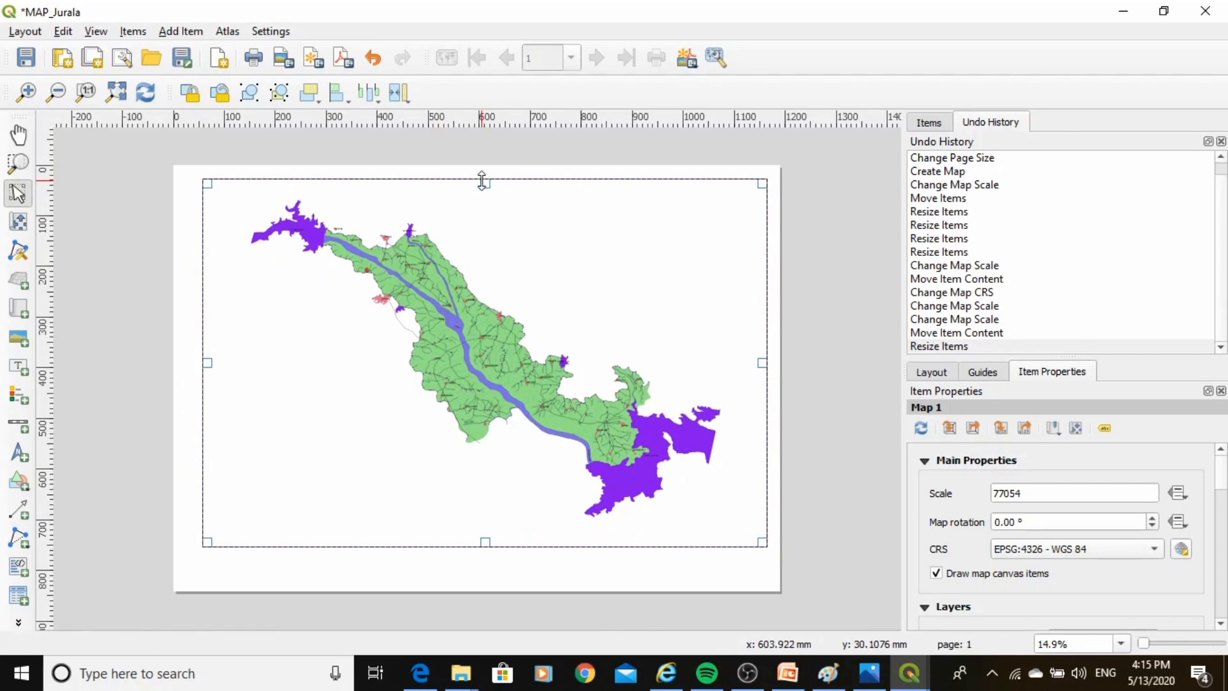
{"action": "left_click_drag", "start_coordinate": [484, 184], "coordinate": [480, 200]}
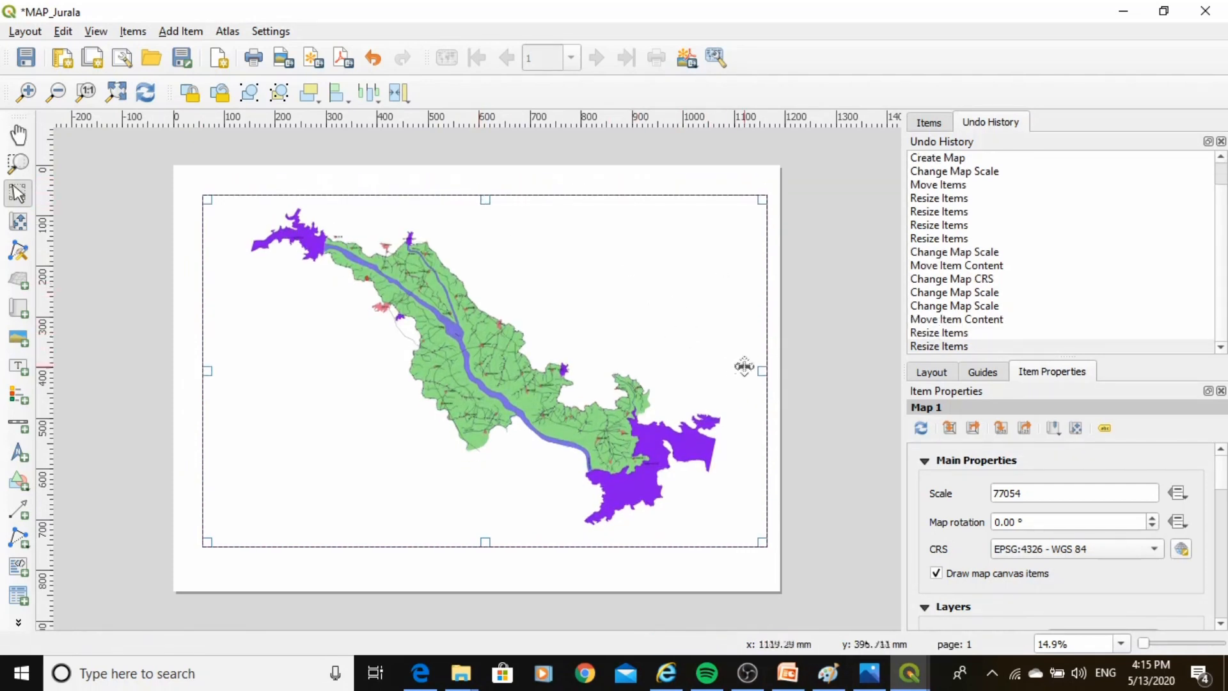
{"action": "left_click_drag", "start_coordinate": [766, 372], "coordinate": [749, 375]}
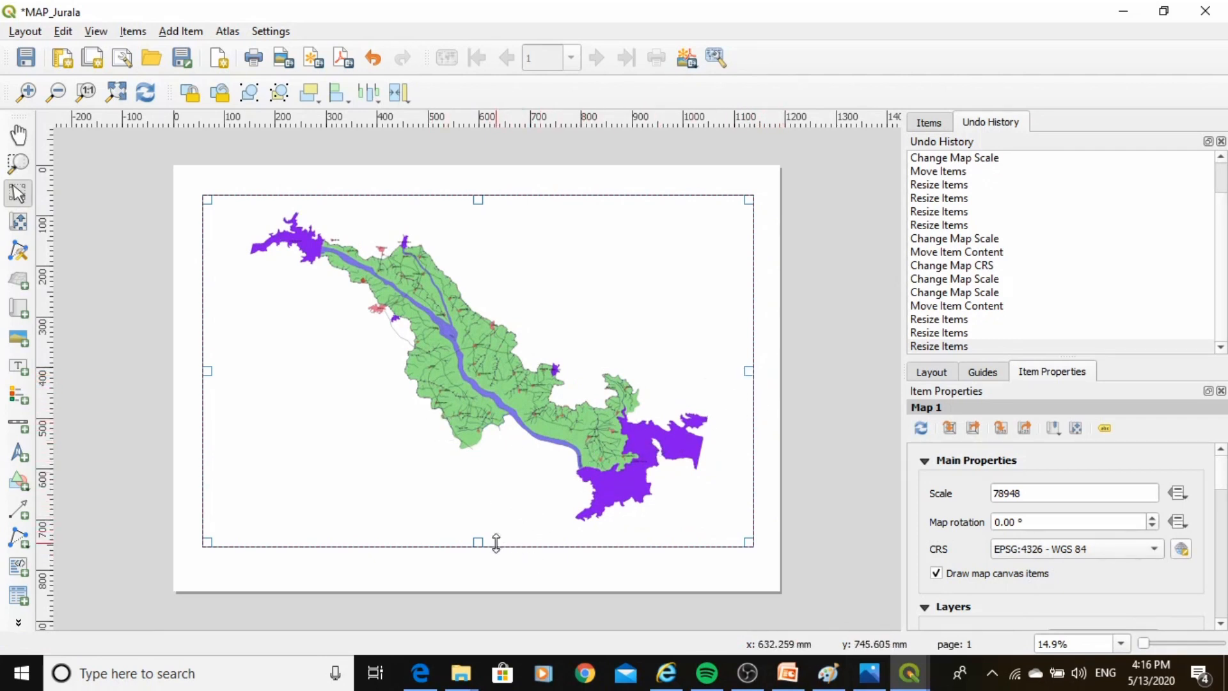
{"action": "left_click_drag", "start_coordinate": [483, 541], "coordinate": [484, 533]}
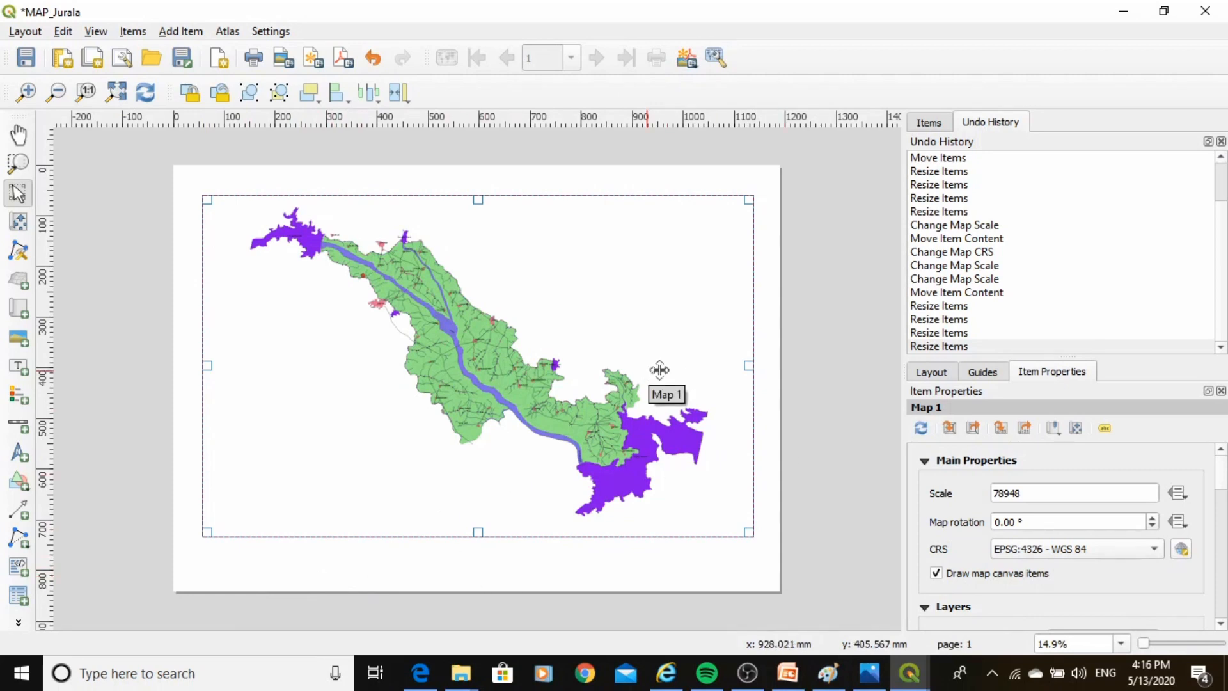
Set the map item's scale back to 75000 after the resize.
{"action": "left_click_drag", "start_coordinate": [1036, 493], "coordinate": [1001, 496]}
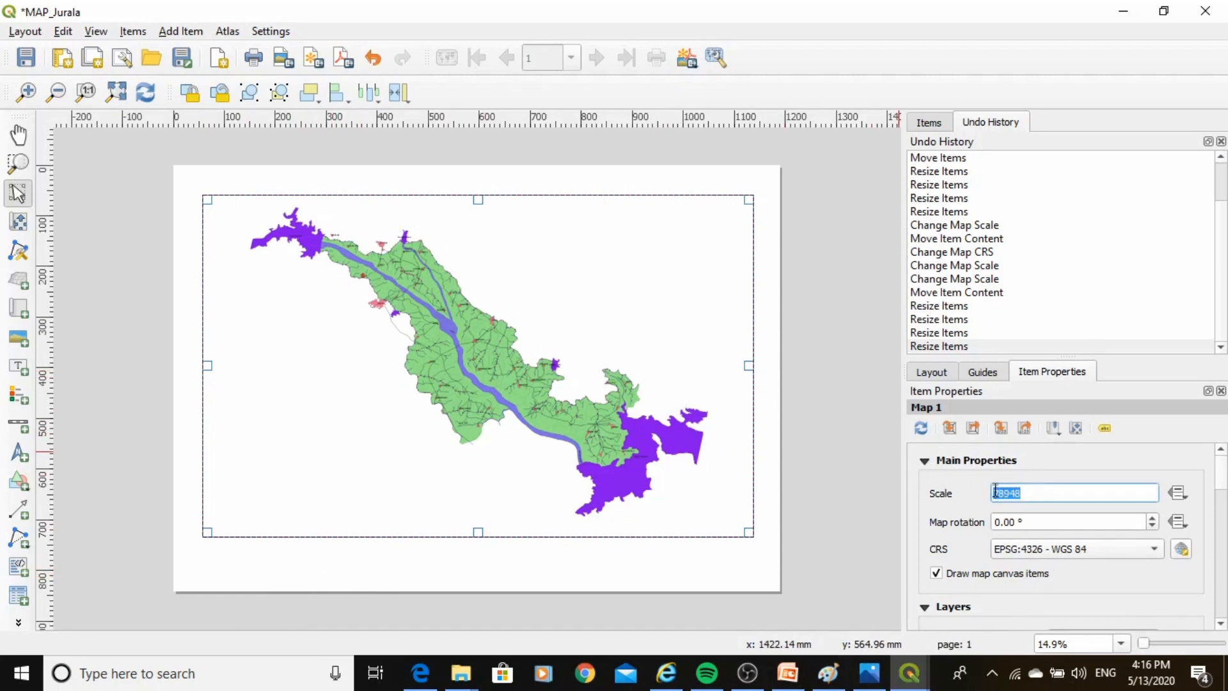
{"action": "type", "text": "250"}
{"action": "key", "text": "Return"}
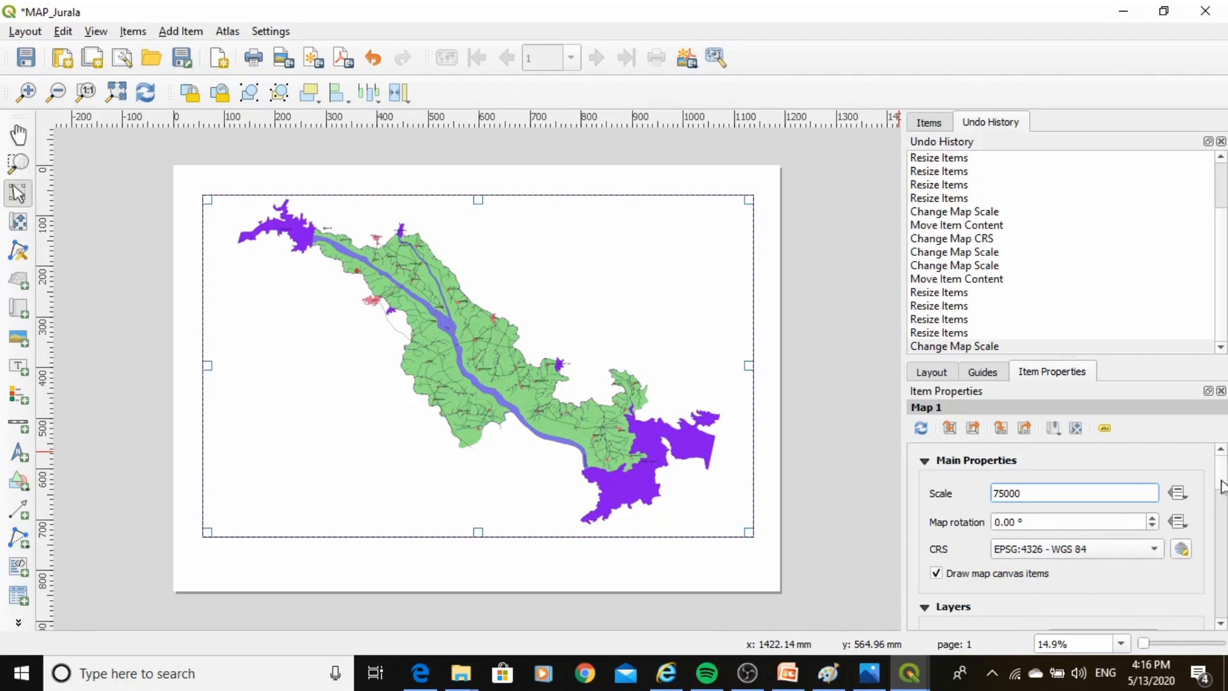
Enable a frame border on the map item and set its thickness to 0.80 mm.
{"action": "left_click_drag", "start_coordinate": [1221, 487], "coordinate": [1217, 549]}
{"action": "scroll", "coordinate": [1218, 549], "scroll_direction": "down", "scroll_amount": 4}
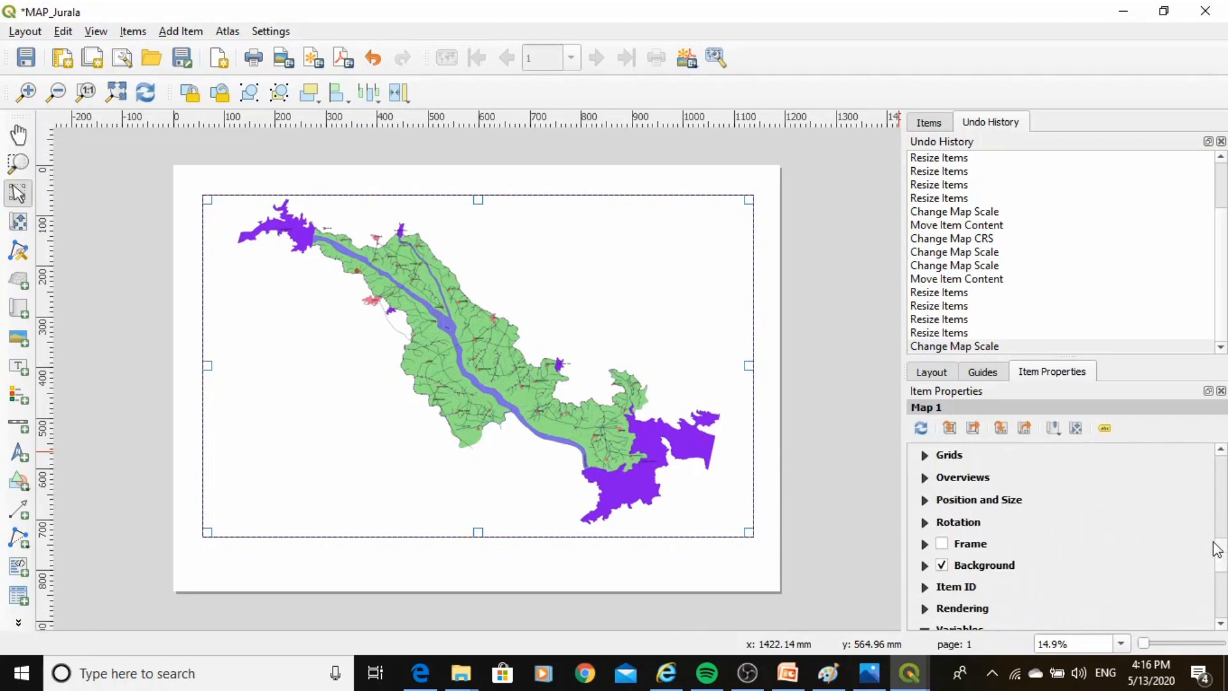
{"action": "left_click", "coordinate": [941, 543]}
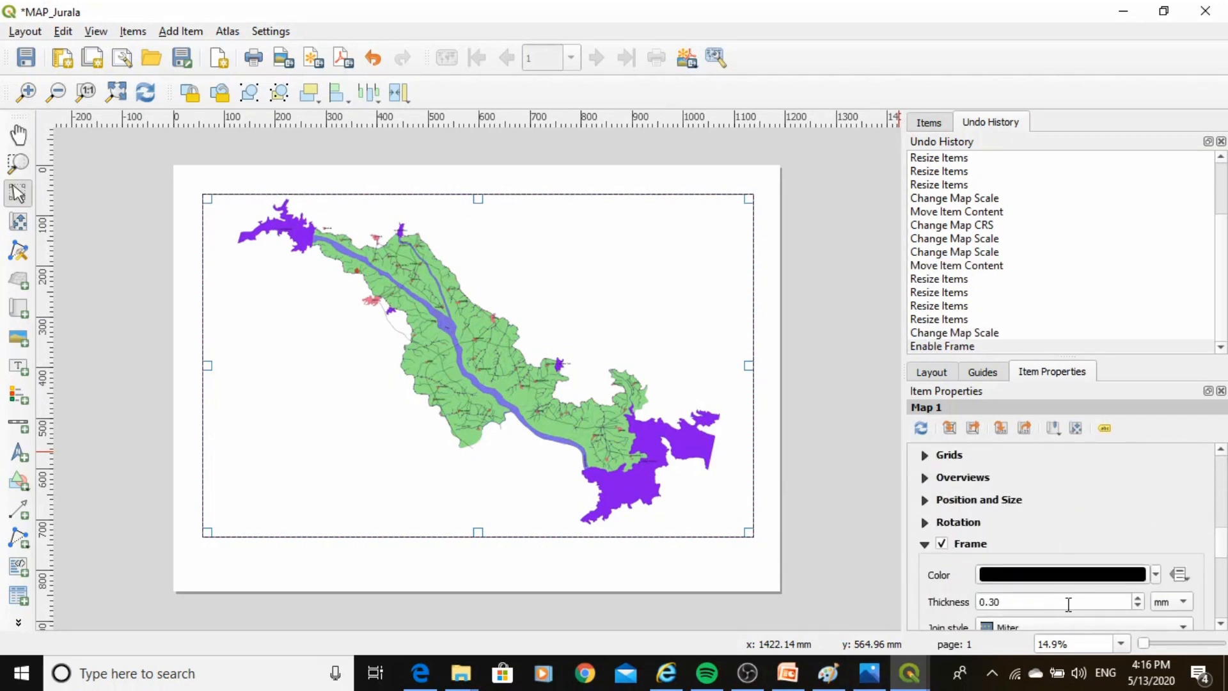
{"action": "left_click", "coordinate": [1137, 601]}
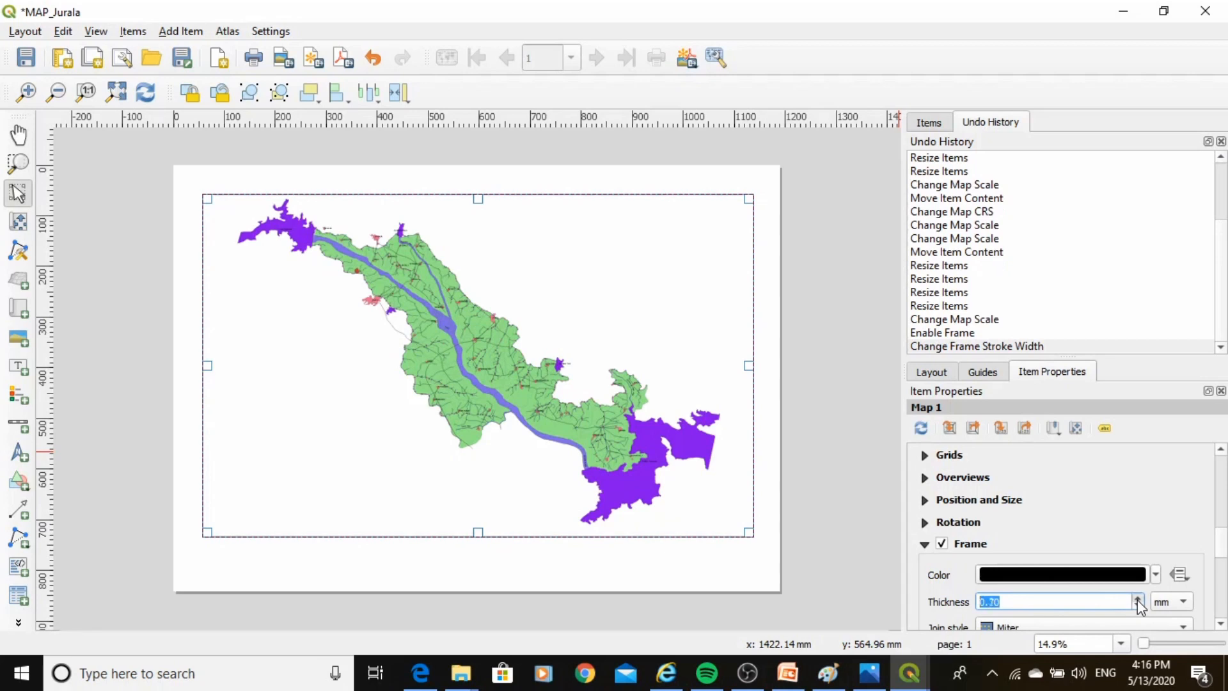
{"action": "left_click", "coordinate": [1226, 543]}
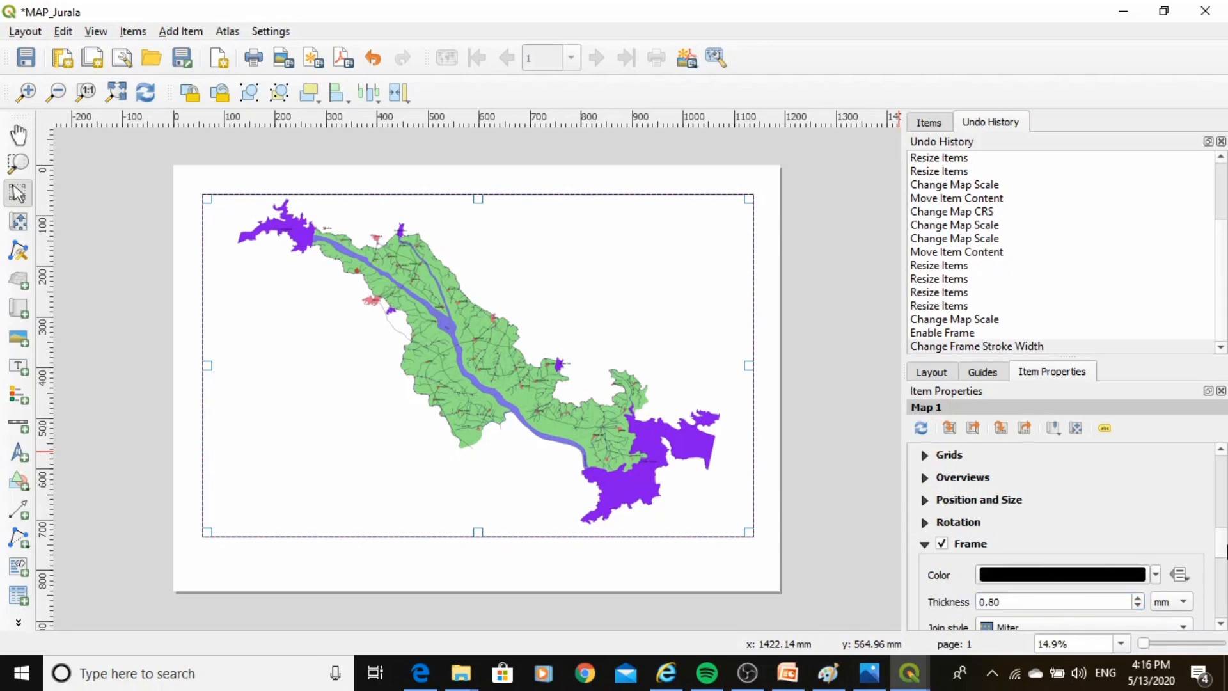
Add a new grid to the map item and open Grid 1 for modification.
{"action": "scroll", "coordinate": [1223, 540], "scroll_direction": "down", "scroll_amount": 2}
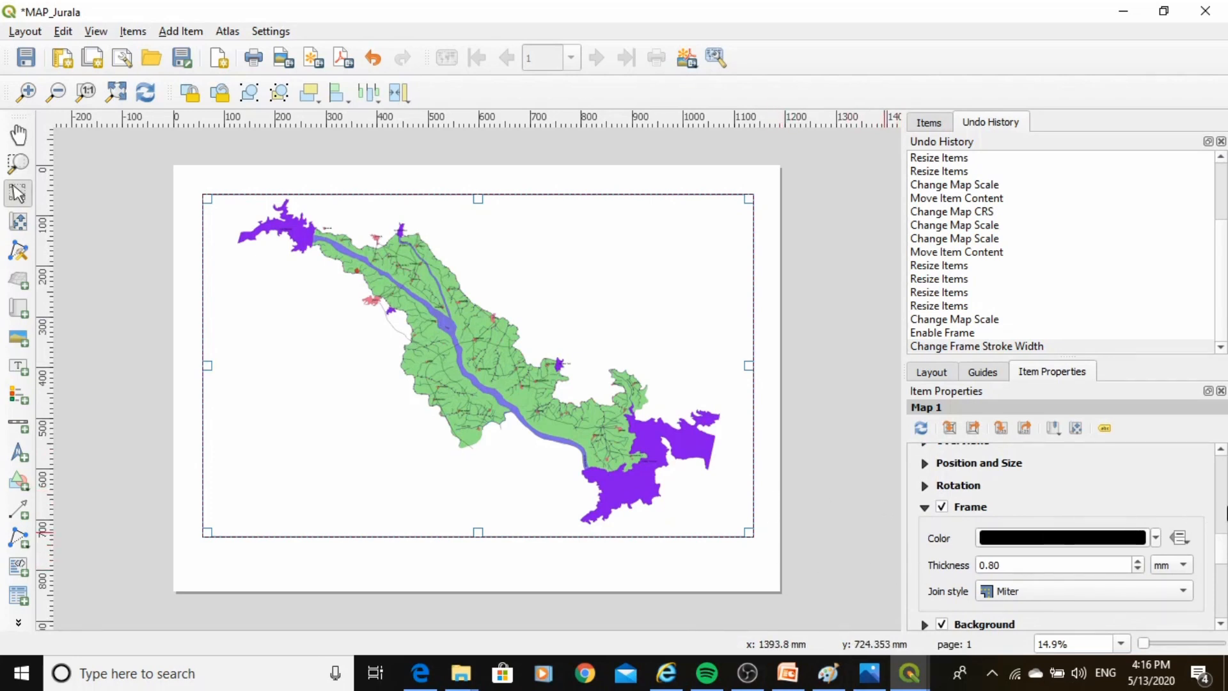
{"action": "scroll", "coordinate": [1222, 543], "scroll_direction": "up", "scroll_amount": 1}
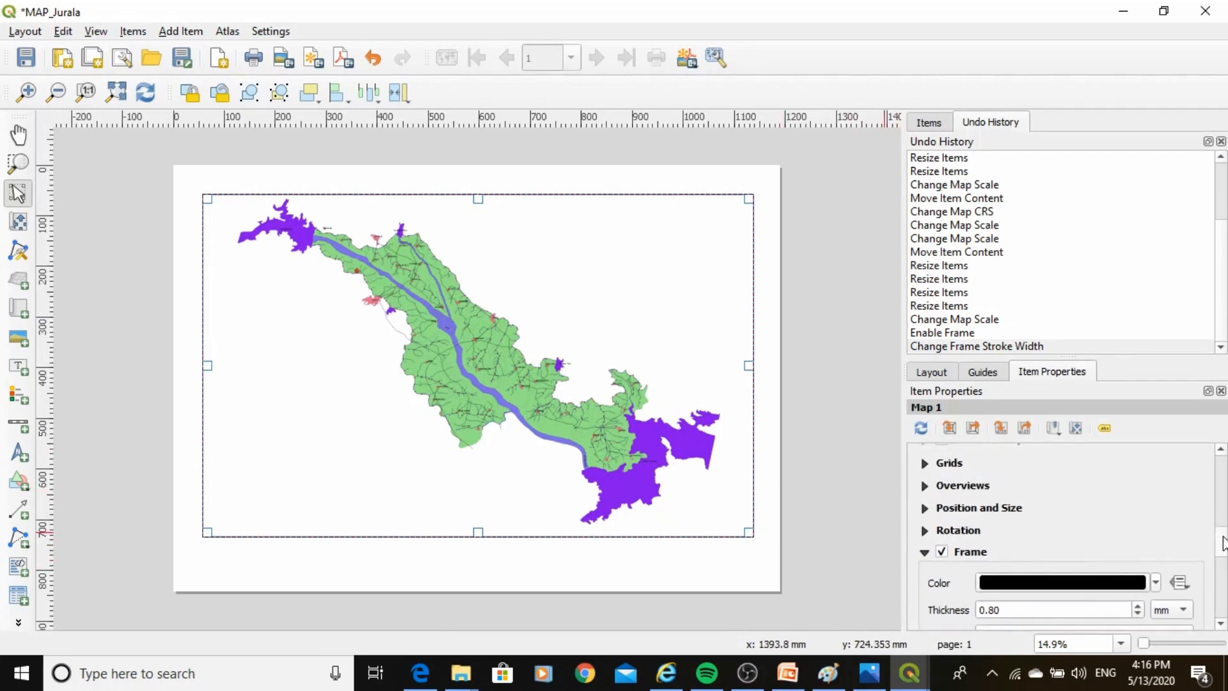
{"action": "scroll", "coordinate": [1222, 547], "scroll_direction": "up", "scroll_amount": 5}
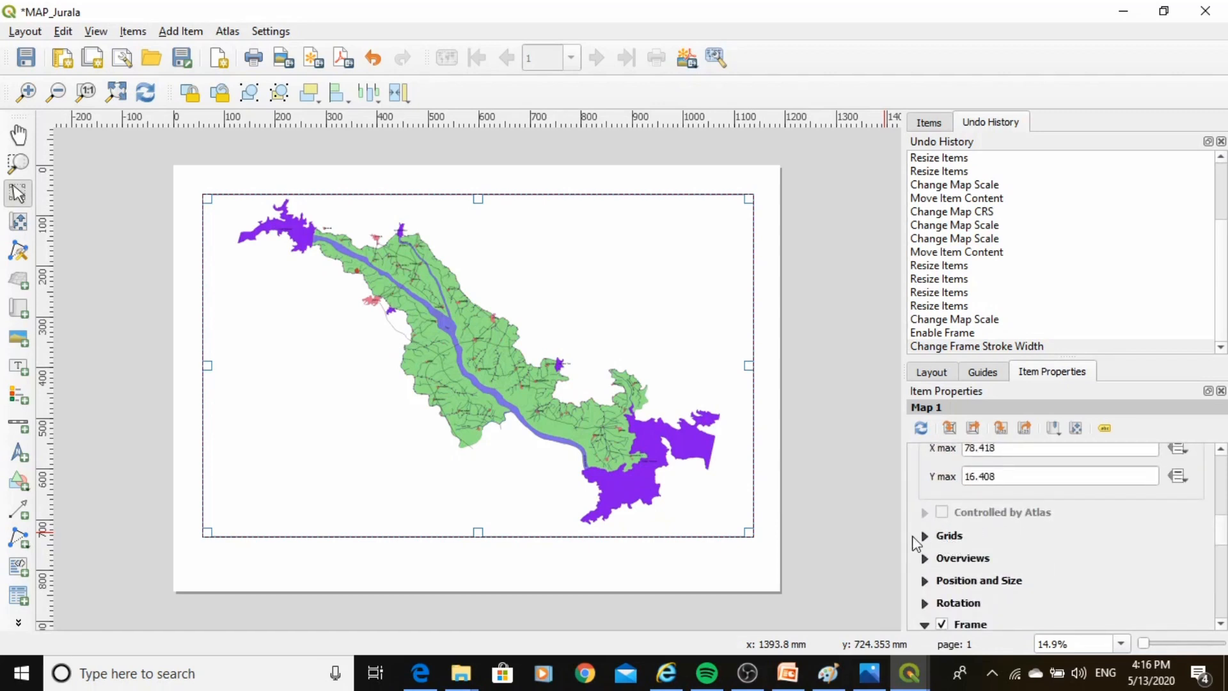
{"action": "left_click", "coordinate": [925, 536]}
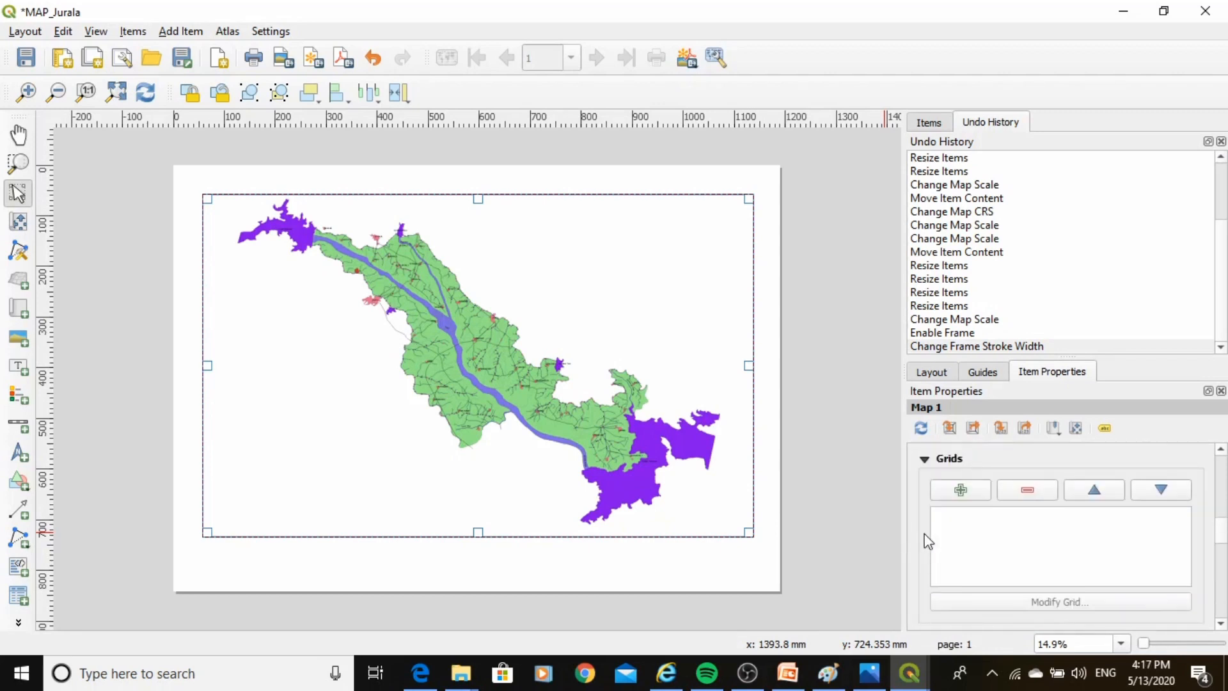
{"action": "left_click", "coordinate": [960, 491]}
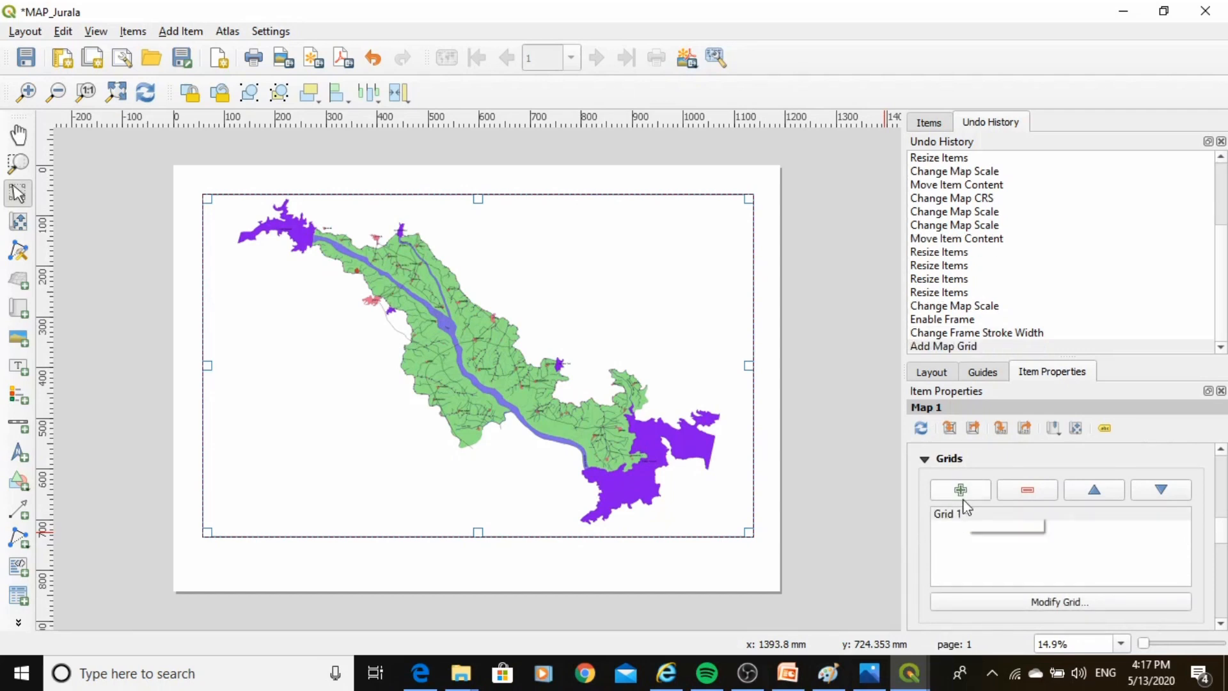
{"action": "left_click", "coordinate": [950, 513]}
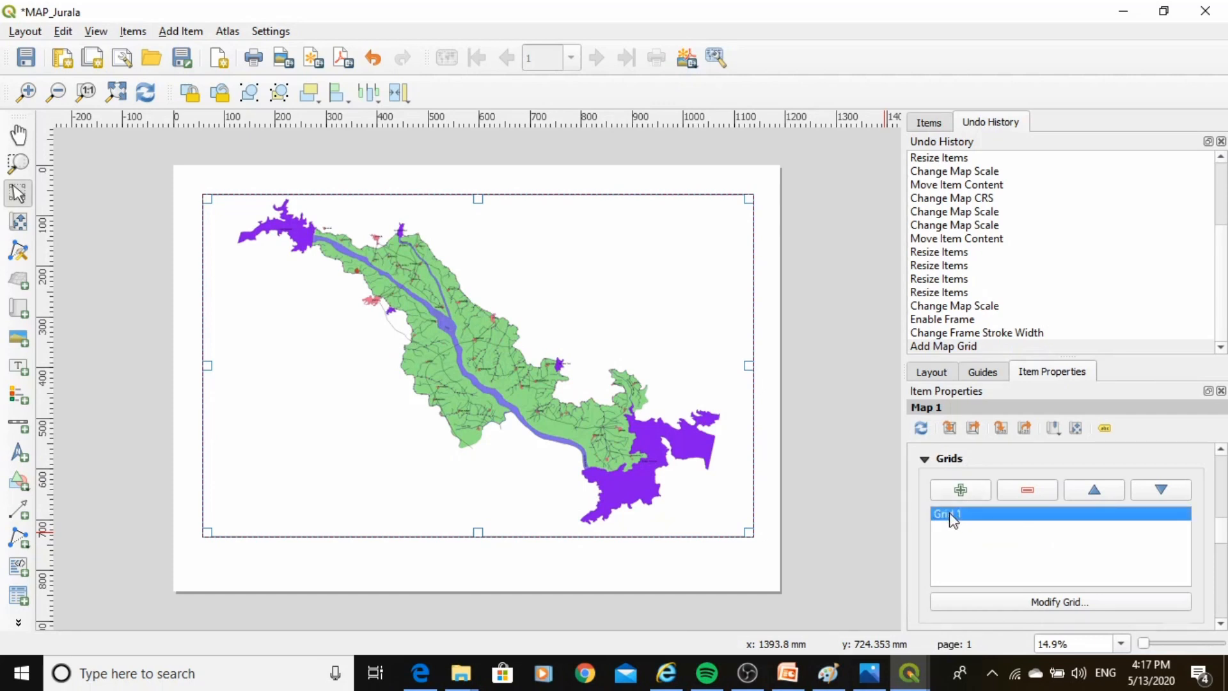
{"action": "left_click", "coordinate": [1043, 606]}
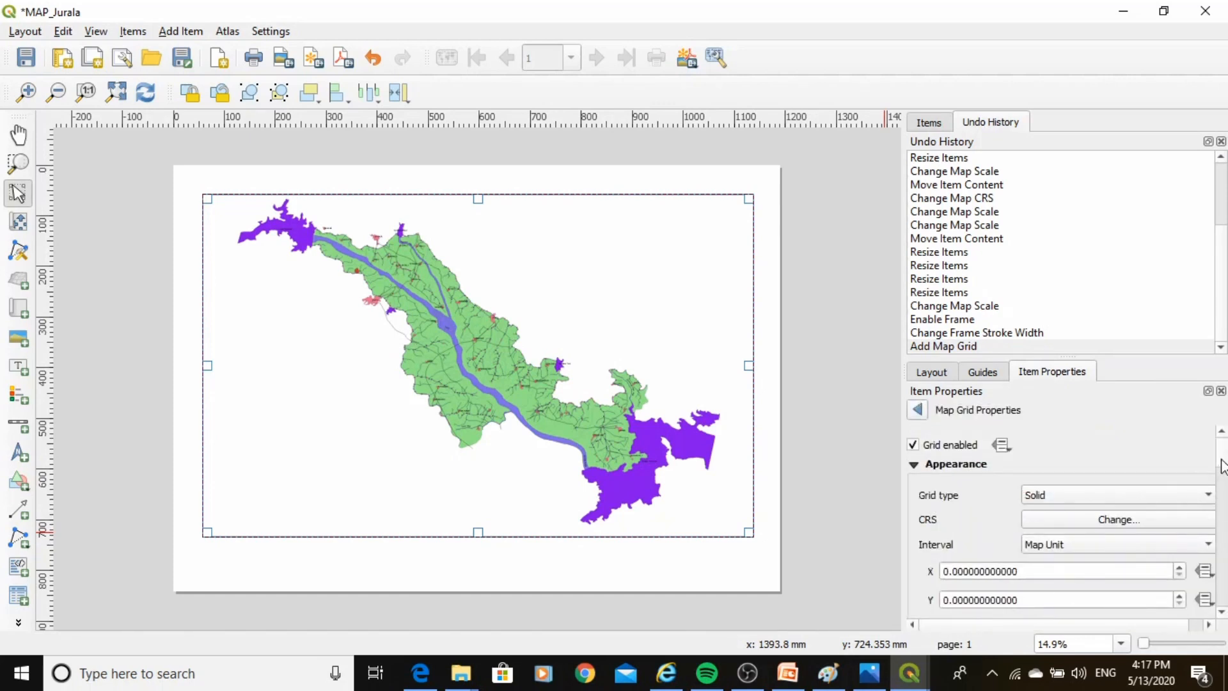
Set the map grid's interval mode to Fit Segment Width.
{"action": "scroll", "coordinate": [1222, 465], "scroll_direction": "down", "scroll_amount": 2}
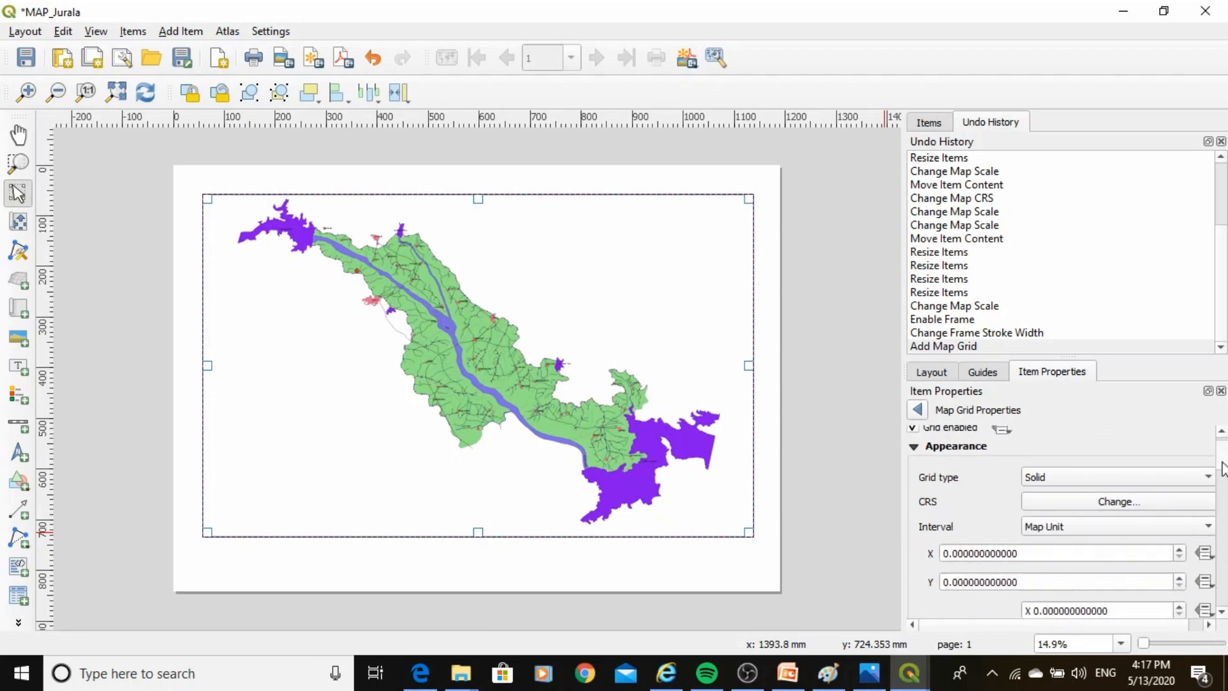
{"action": "scroll", "coordinate": [1223, 465], "scroll_direction": "up", "scroll_amount": 2}
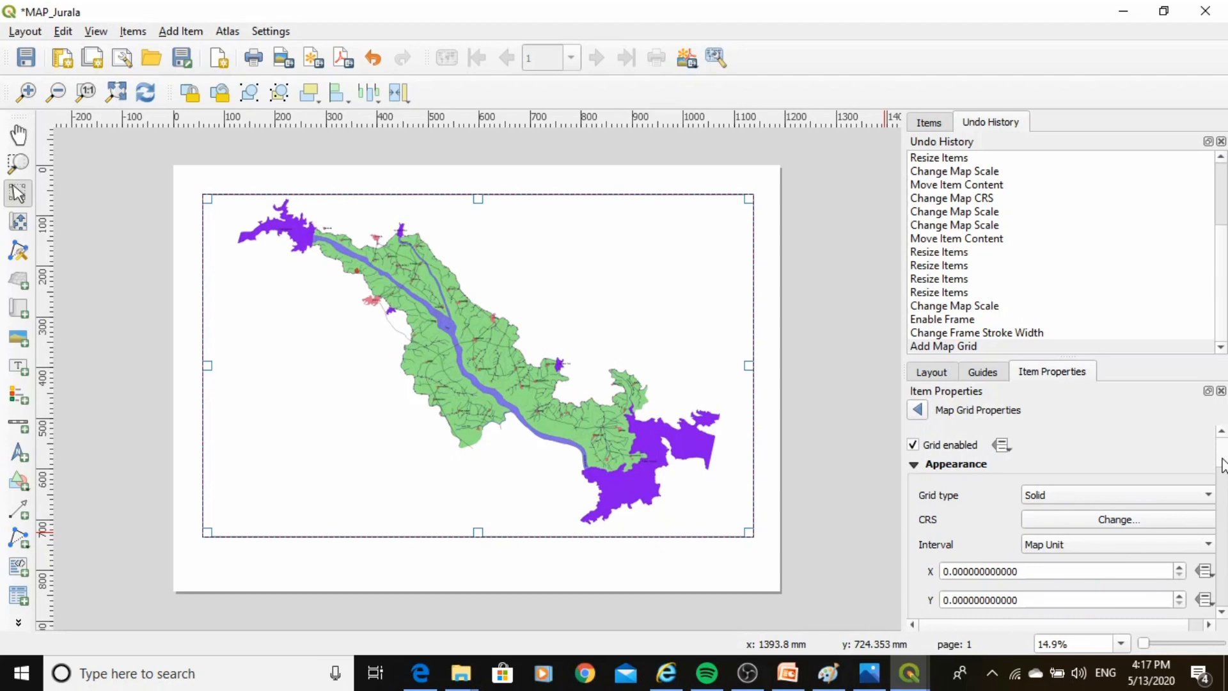
{"action": "left_click", "coordinate": [1115, 496]}
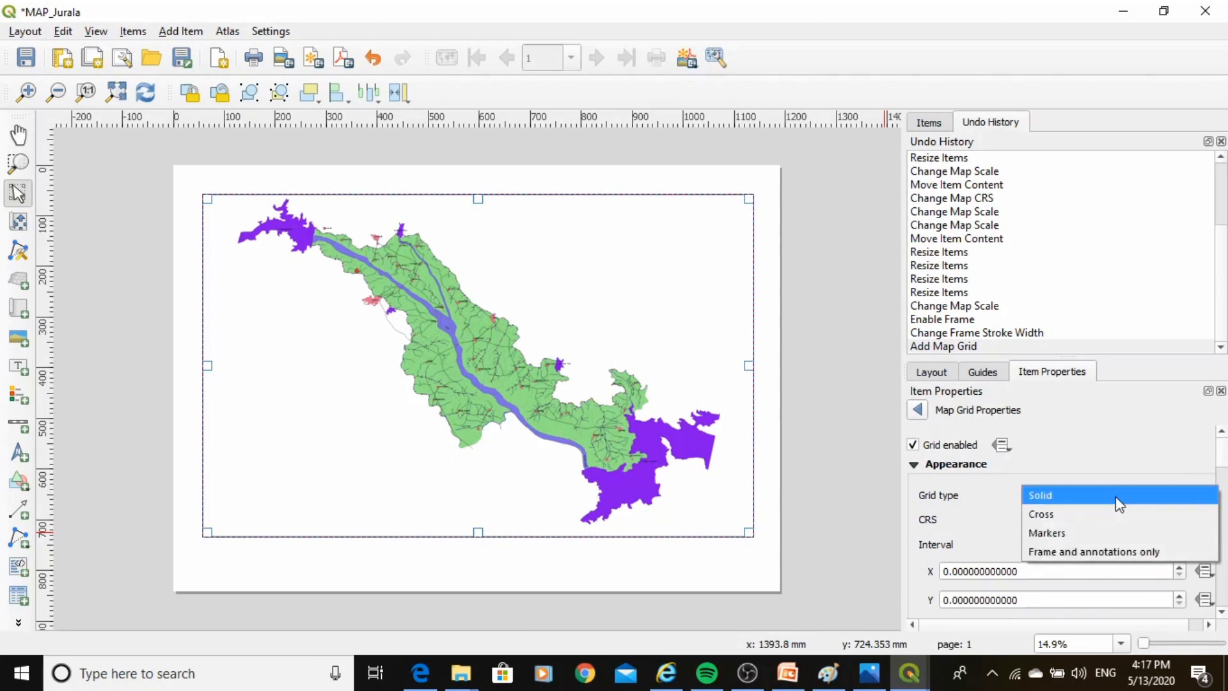
{"action": "left_click", "coordinate": [1087, 497]}
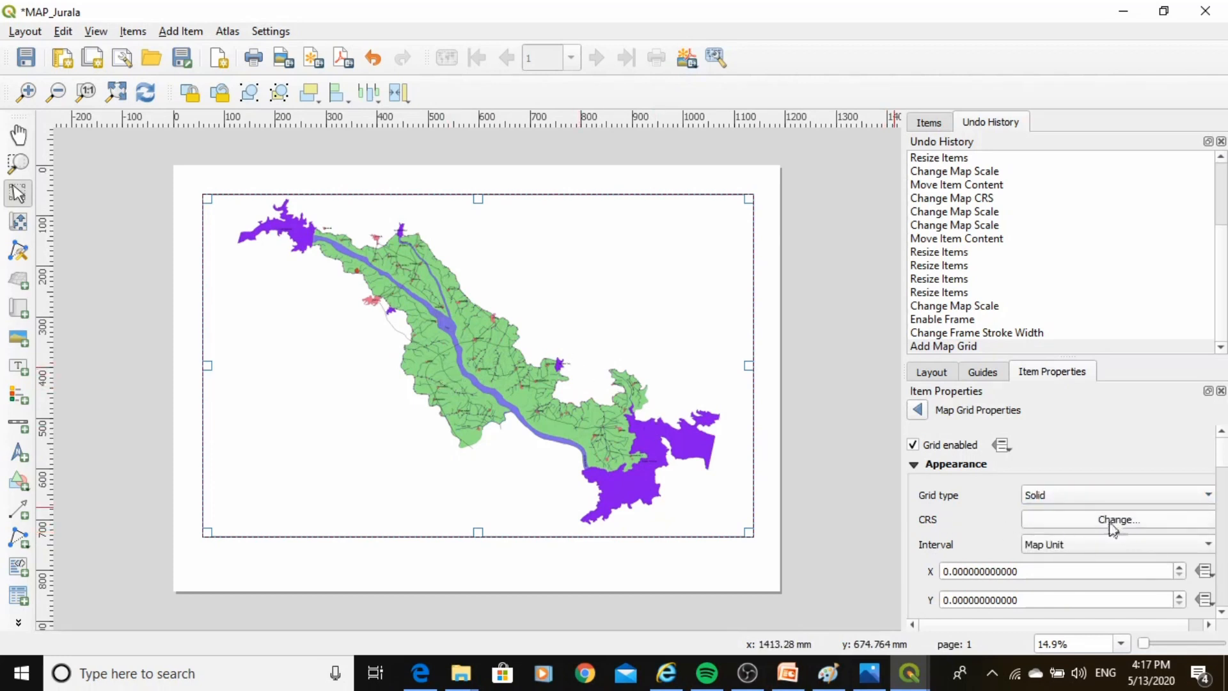
{"action": "left_click", "coordinate": [1085, 501]}
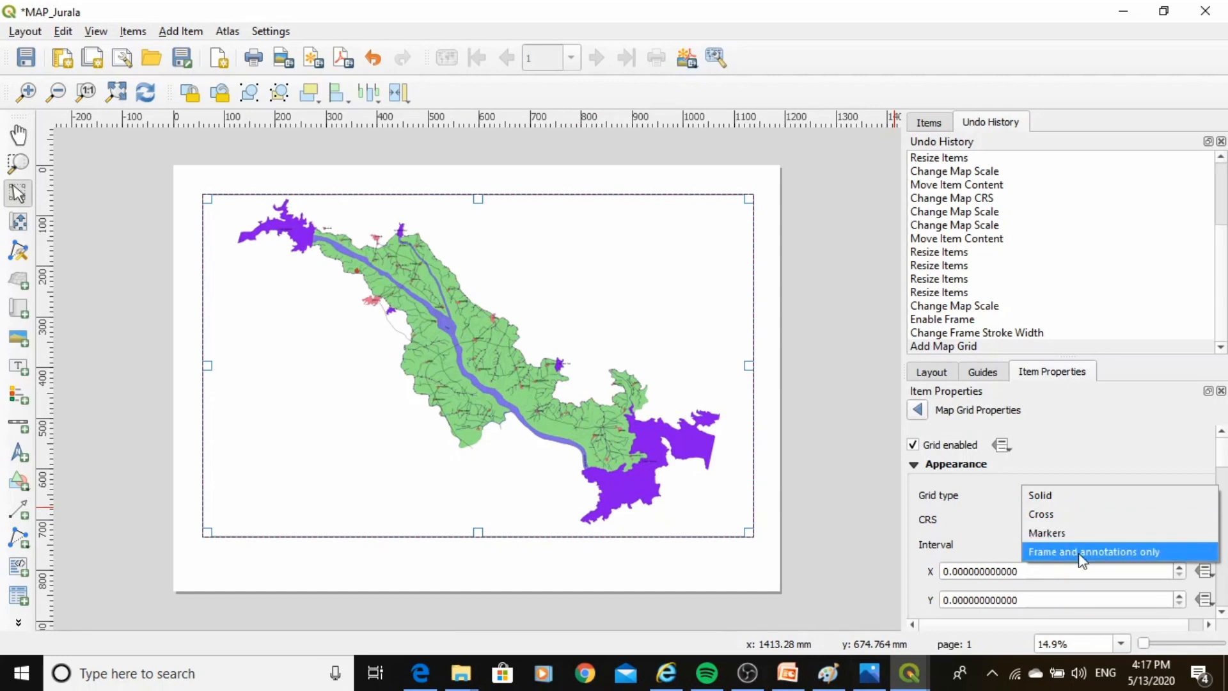
{"action": "left_click", "coordinate": [1057, 502]}
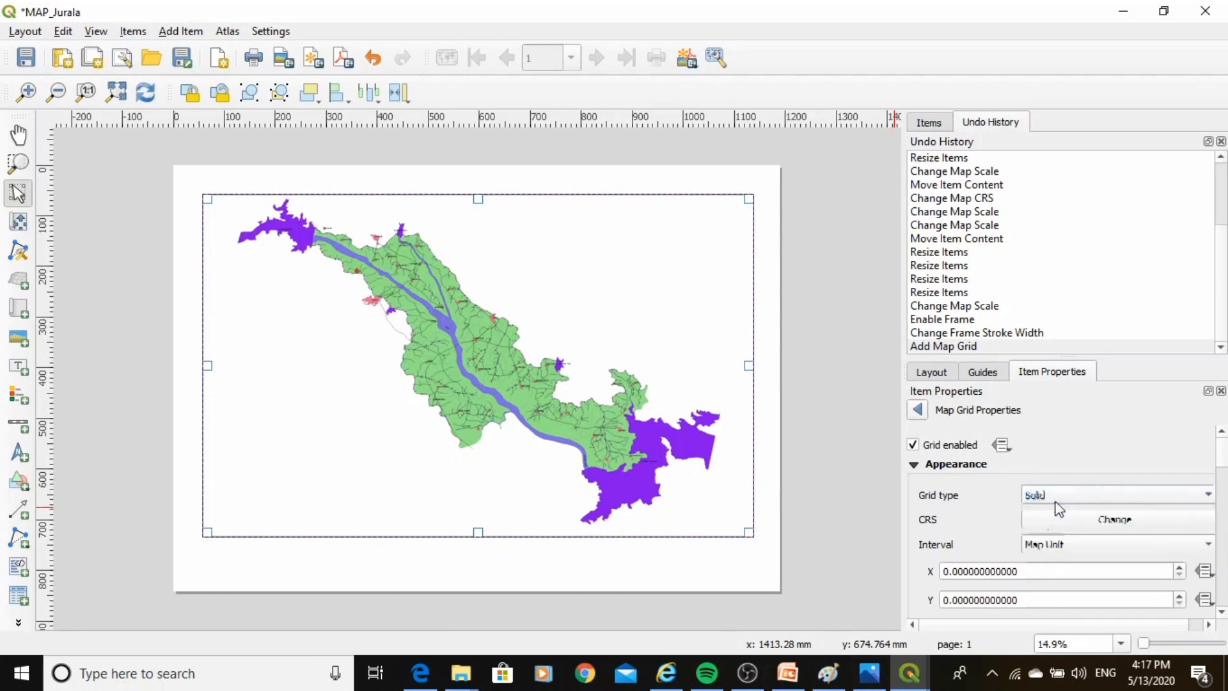
{"action": "left_click", "coordinate": [1117, 545]}
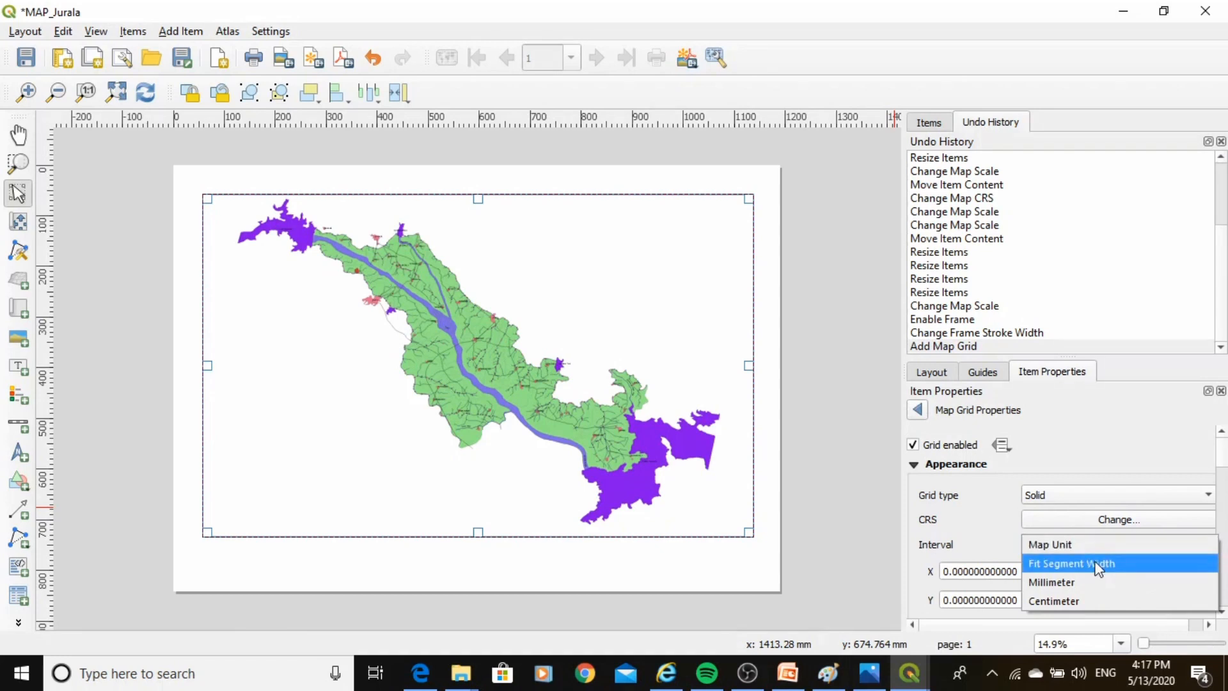
{"action": "left_click", "coordinate": [1097, 563]}
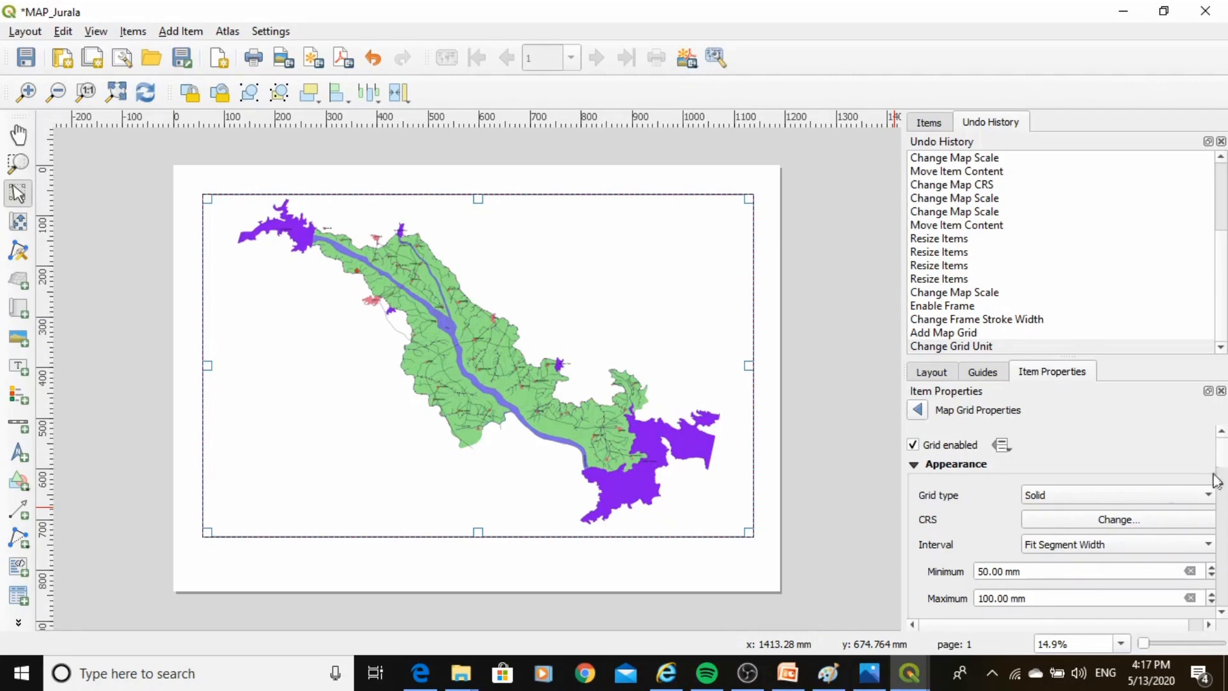
Change the grid's CRS to WGS 84 (EPSG:4326).
{"action": "left_click", "coordinate": [1117, 520]}
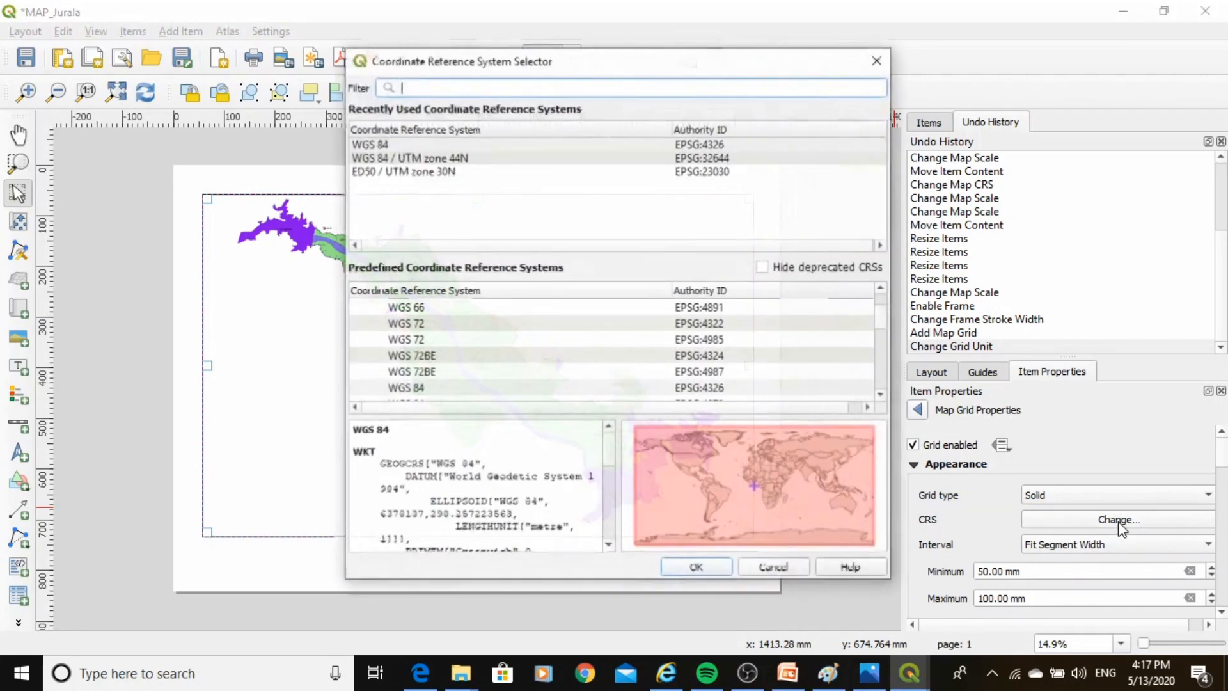
{"action": "left_click", "coordinate": [404, 145]}
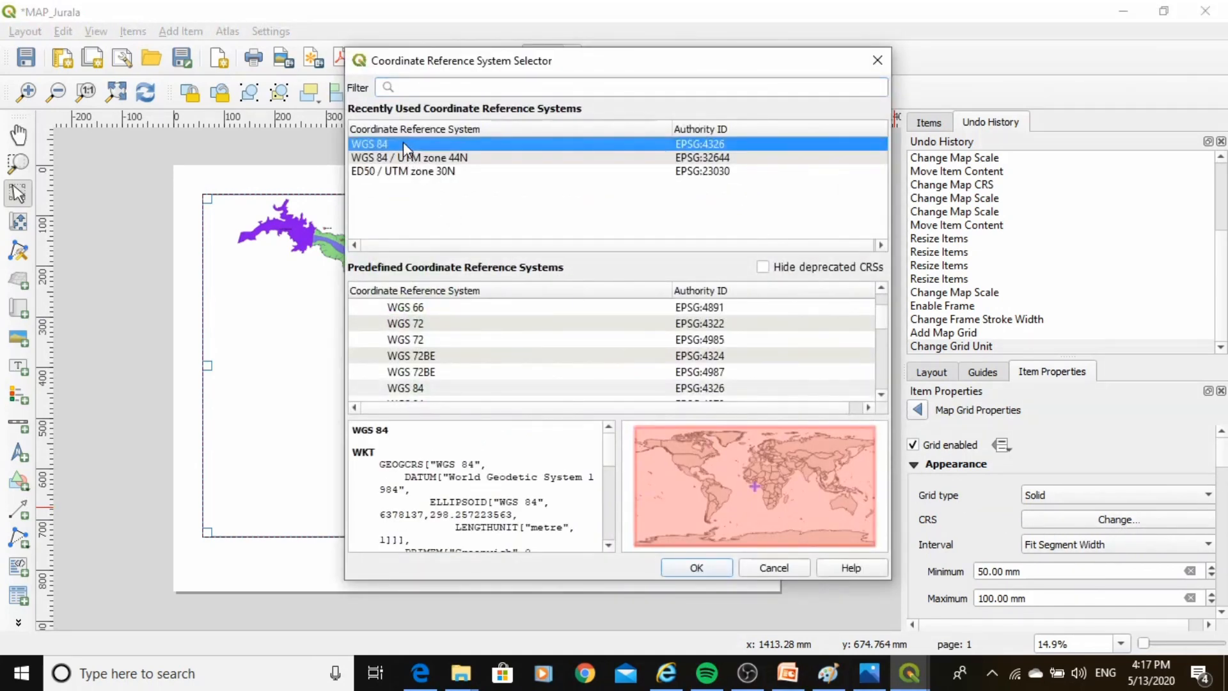
{"action": "left_click", "coordinate": [716, 570]}
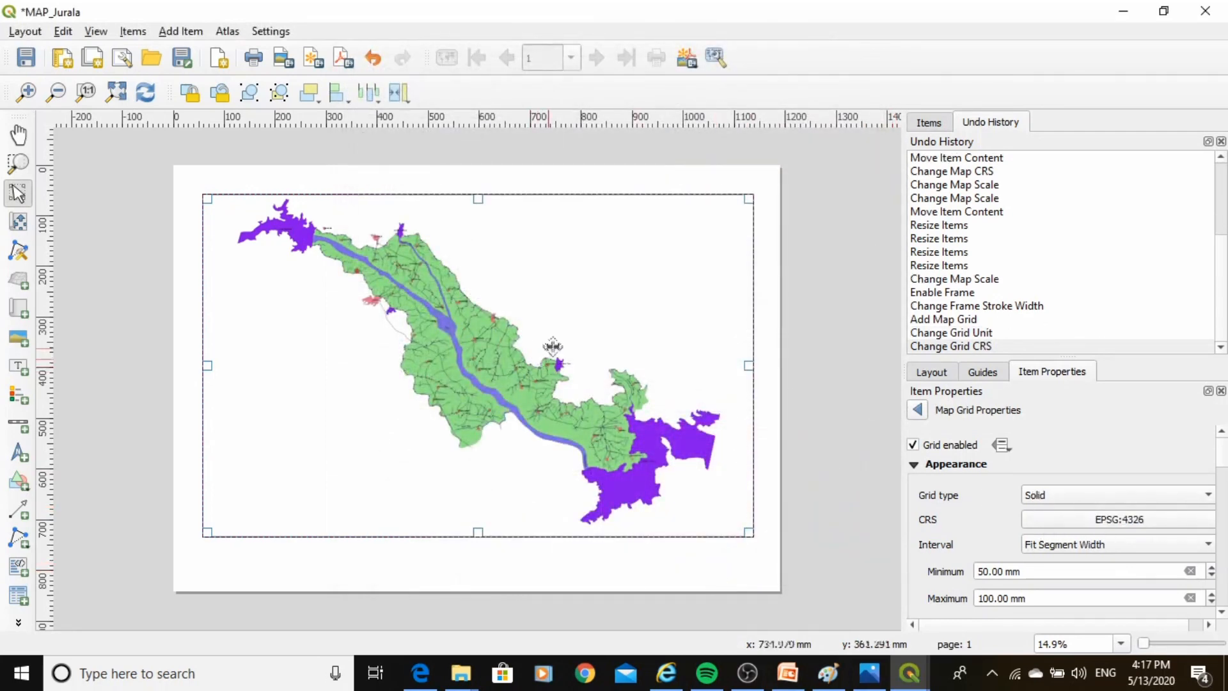
{"action": "left_click_drag", "start_coordinate": [587, 351], "coordinate": [584, 352]}
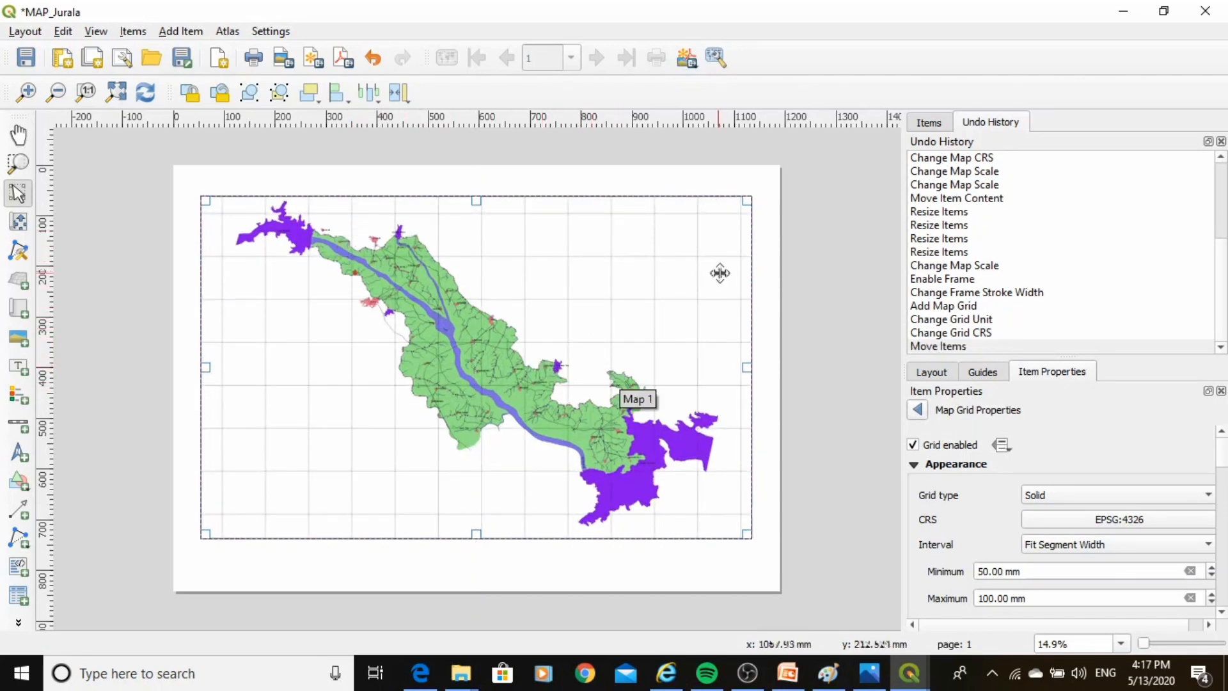
{"action": "left_click", "coordinate": [1091, 496]}
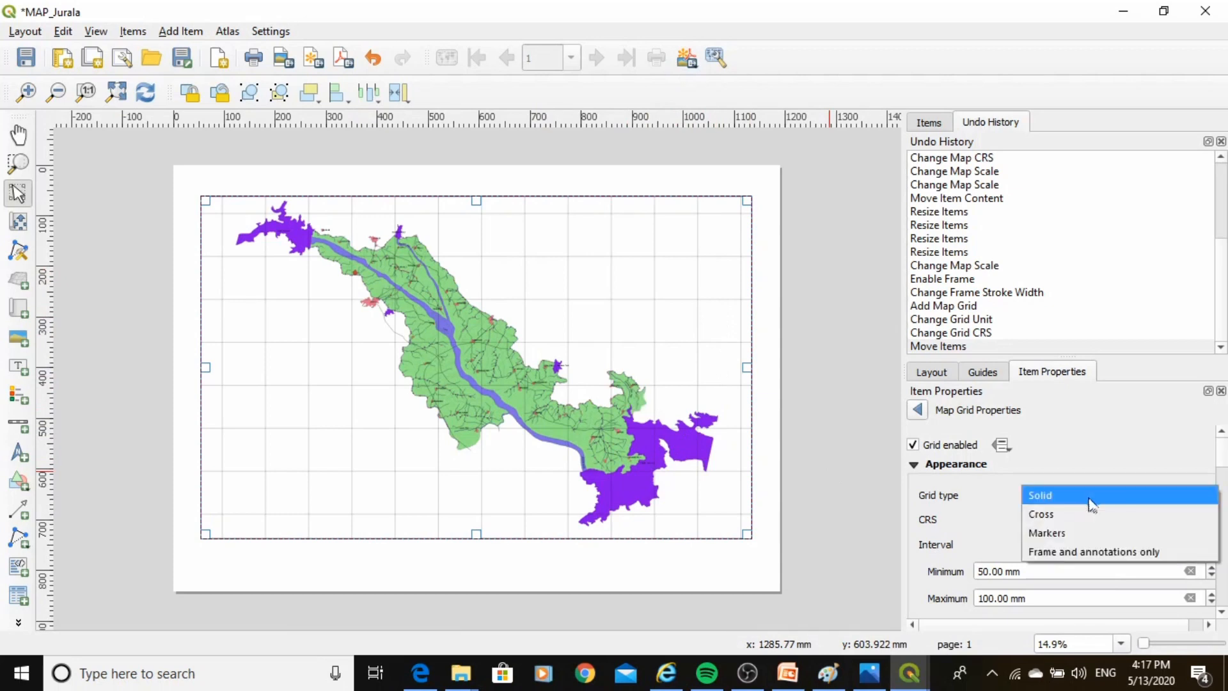
{"action": "left_click", "coordinate": [1067, 515]}
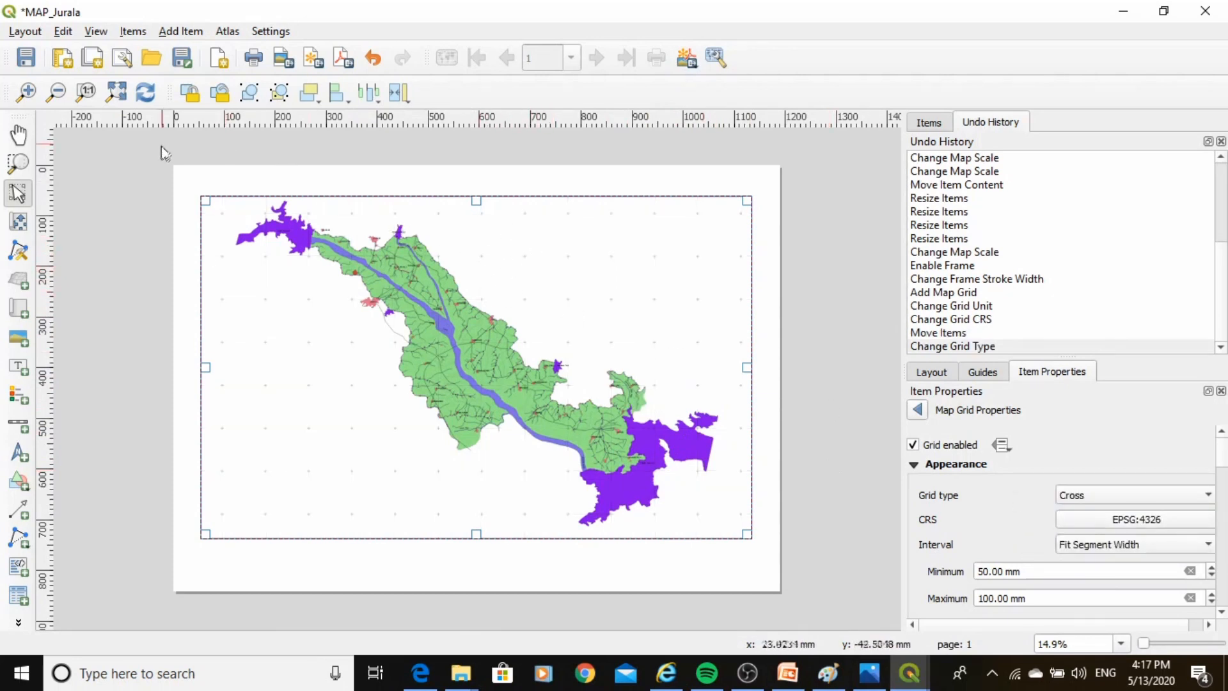
{"action": "scroll", "coordinate": [173, 177], "scroll_direction": "up", "scroll_amount": 1}
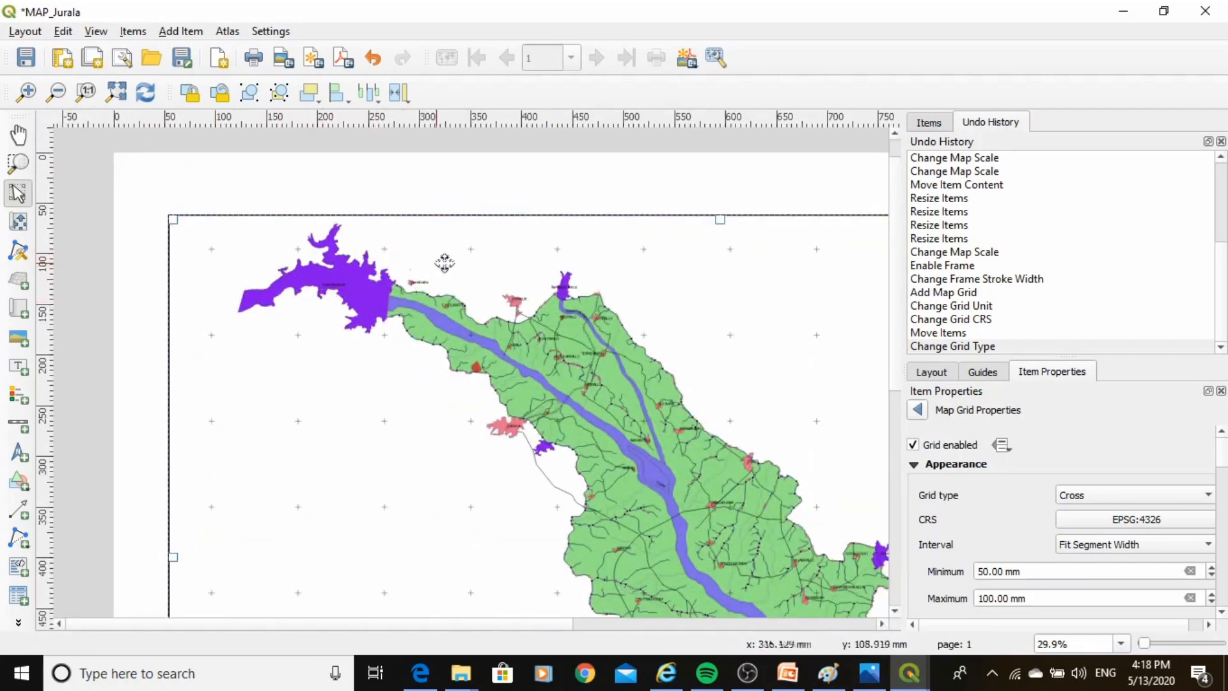
{"action": "left_click", "coordinate": [1092, 496]}
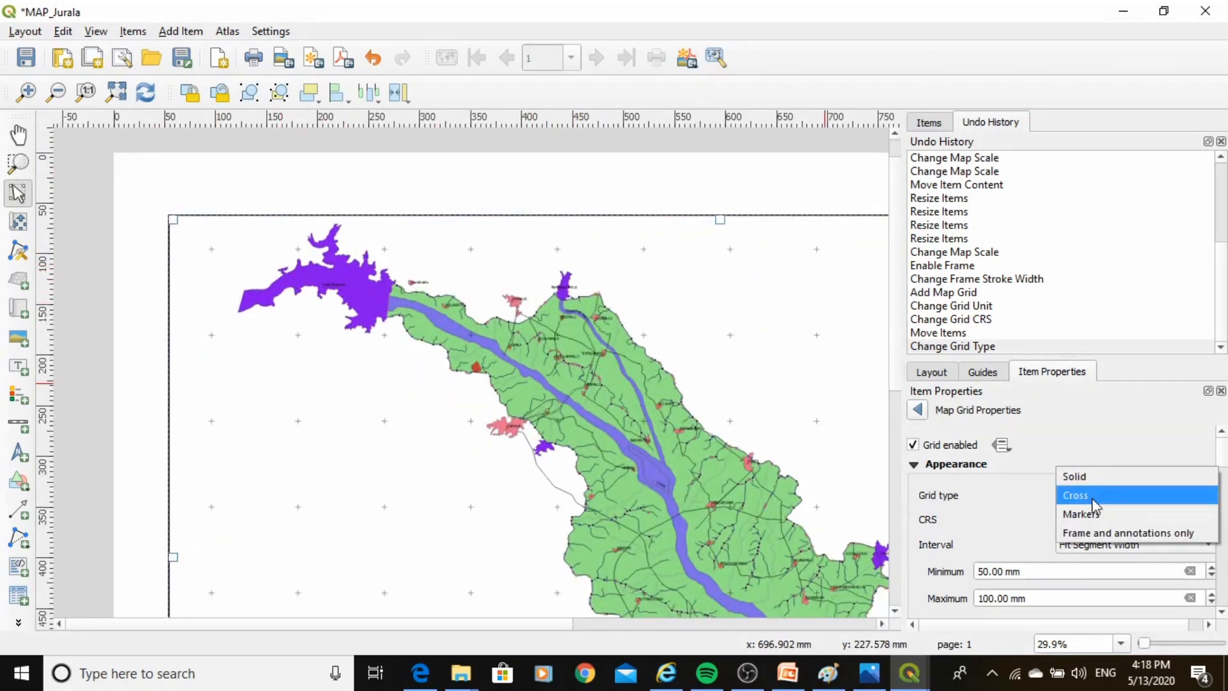
{"action": "left_click", "coordinate": [1077, 475]}
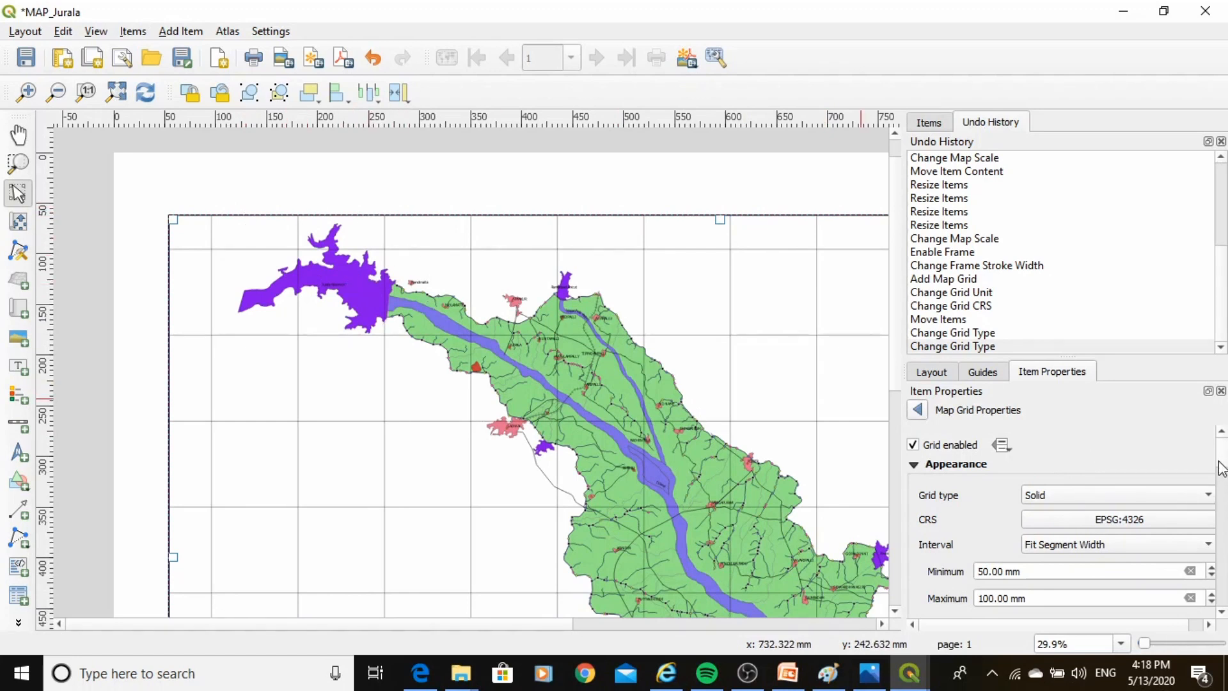
Enable Draw Coordinates for the grid and set the coordinate format to Degree, Minute, Second.
{"action": "scroll", "coordinate": [1223, 469], "scroll_direction": "down", "scroll_amount": 5}
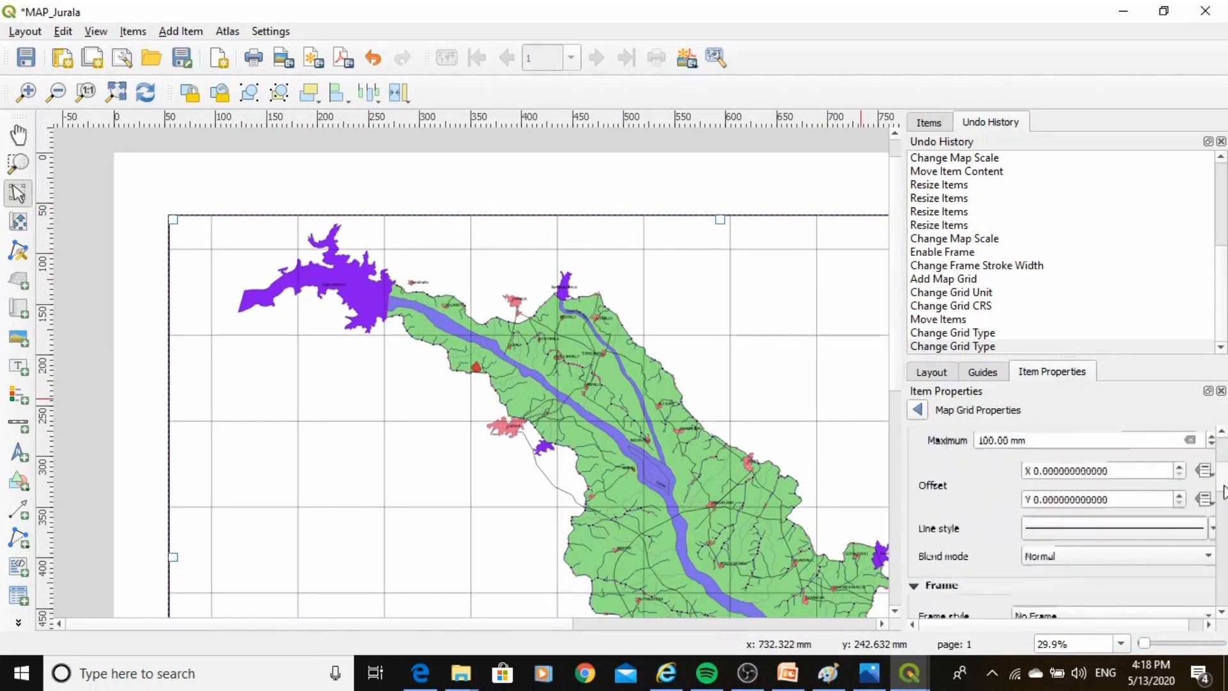
{"action": "scroll", "coordinate": [1223, 499], "scroll_direction": "down", "scroll_amount": 3}
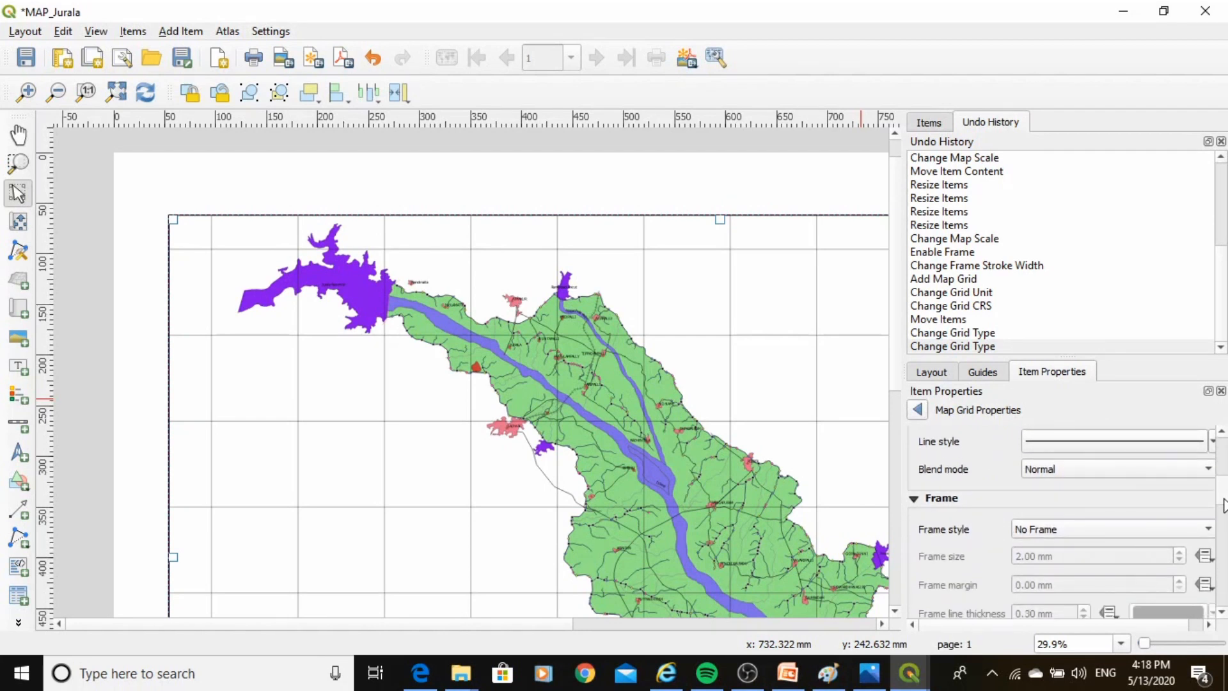
{"action": "scroll", "coordinate": [1224, 505], "scroll_direction": "down", "scroll_amount": 5}
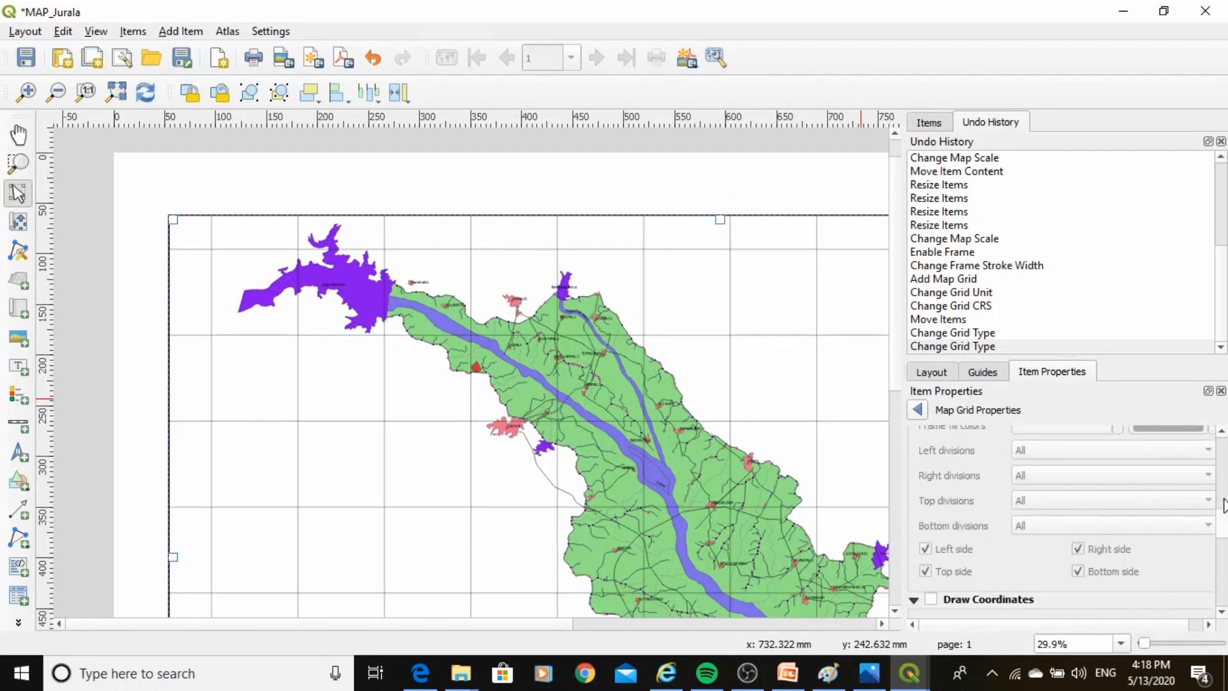
{"action": "scroll", "coordinate": [1224, 505], "scroll_direction": "down", "scroll_amount": 4}
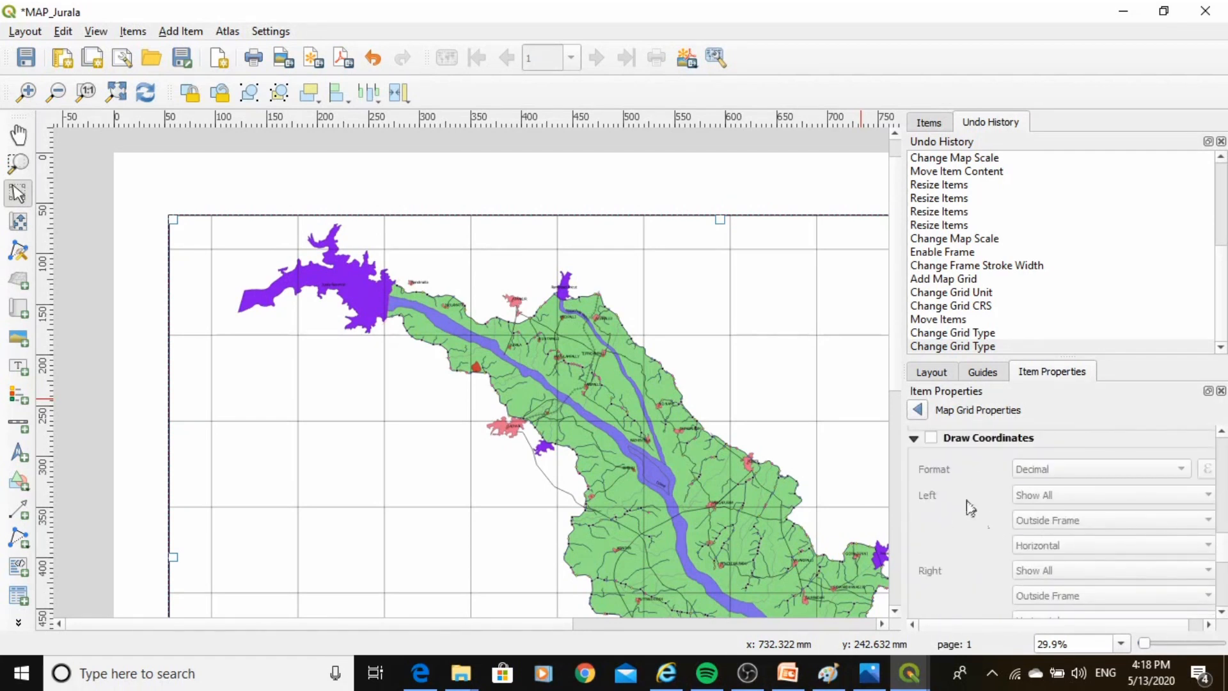
{"action": "left_click", "coordinate": [930, 439]}
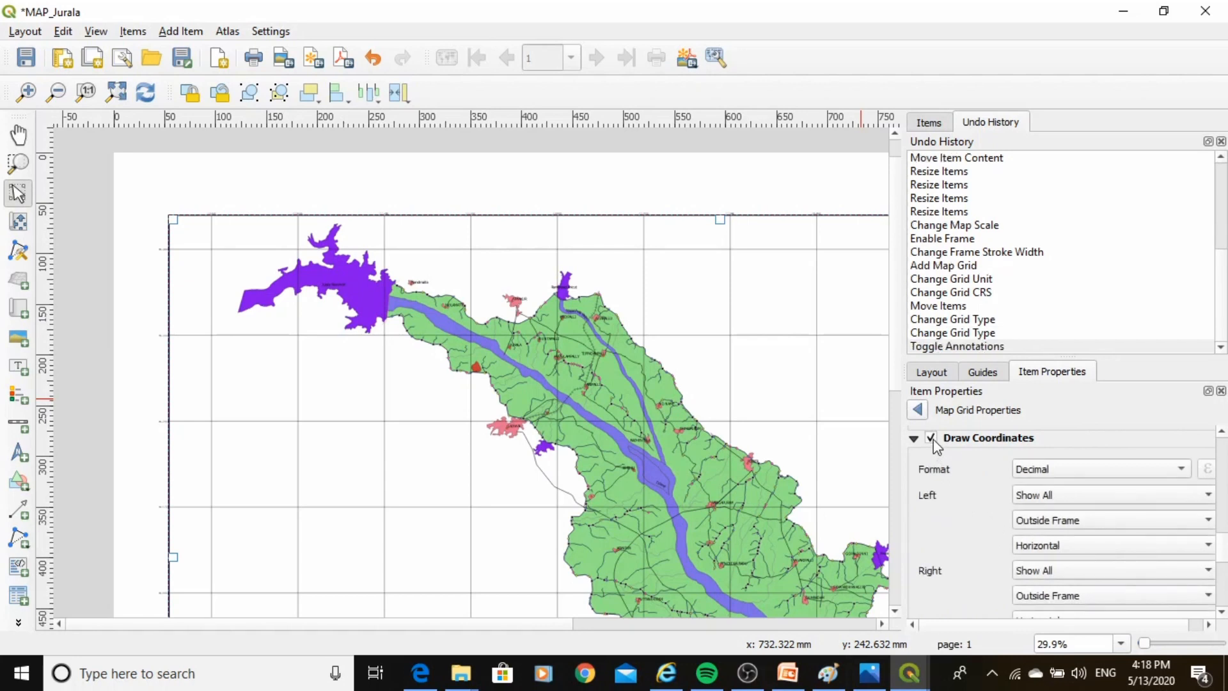
{"action": "left_click", "coordinate": [1079, 476]}
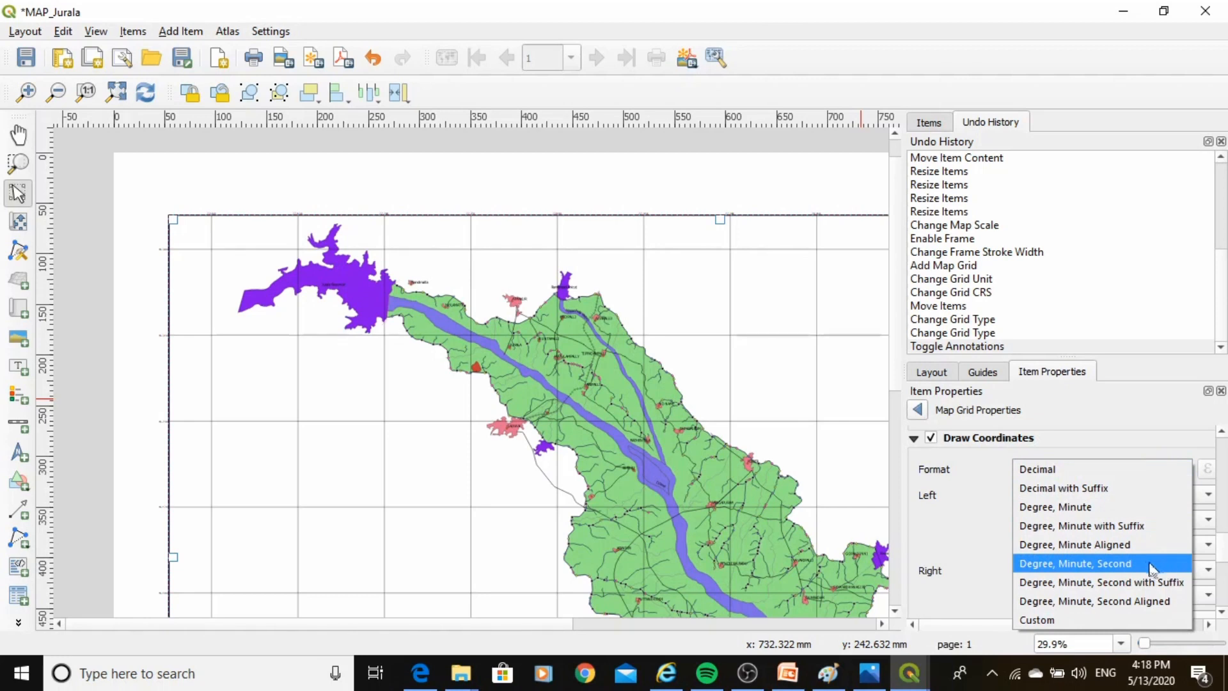
{"action": "left_click", "coordinate": [1056, 567]}
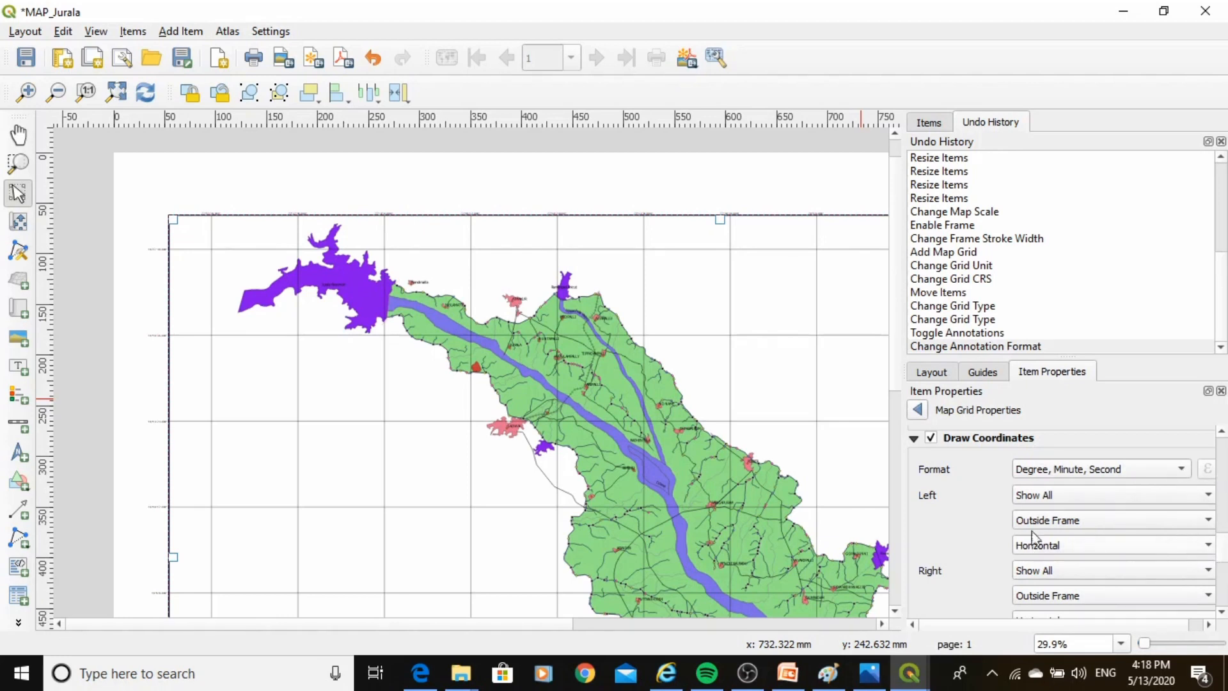
Review the coordinate annotation position and direction settings for each side of the map.
{"action": "scroll", "coordinate": [1223, 544], "scroll_direction": "up", "scroll_amount": 1}
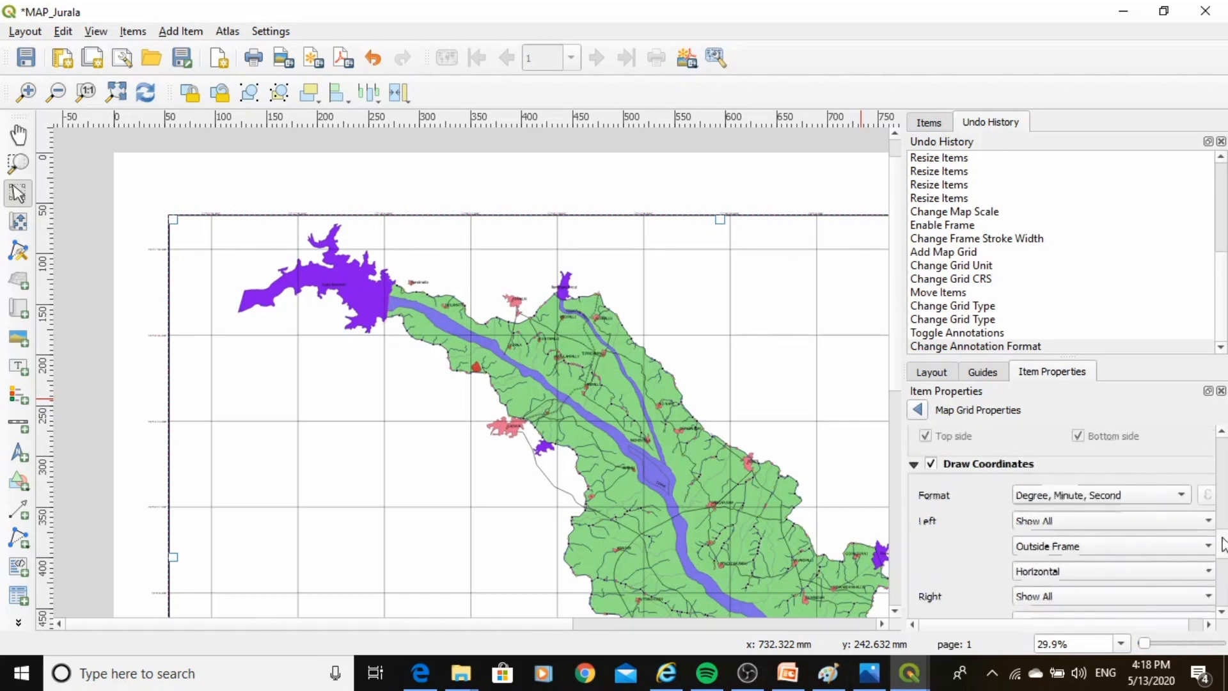
{"action": "scroll", "coordinate": [1223, 544], "scroll_direction": "up", "scroll_amount": 1}
{"action": "scroll", "coordinate": [1223, 545], "scroll_direction": "down", "scroll_amount": 1}
{"action": "scroll", "coordinate": [1223, 547], "scroll_direction": "up", "scroll_amount": 2}
{"action": "scroll", "coordinate": [1221, 550], "scroll_direction": "down", "scroll_amount": 3}
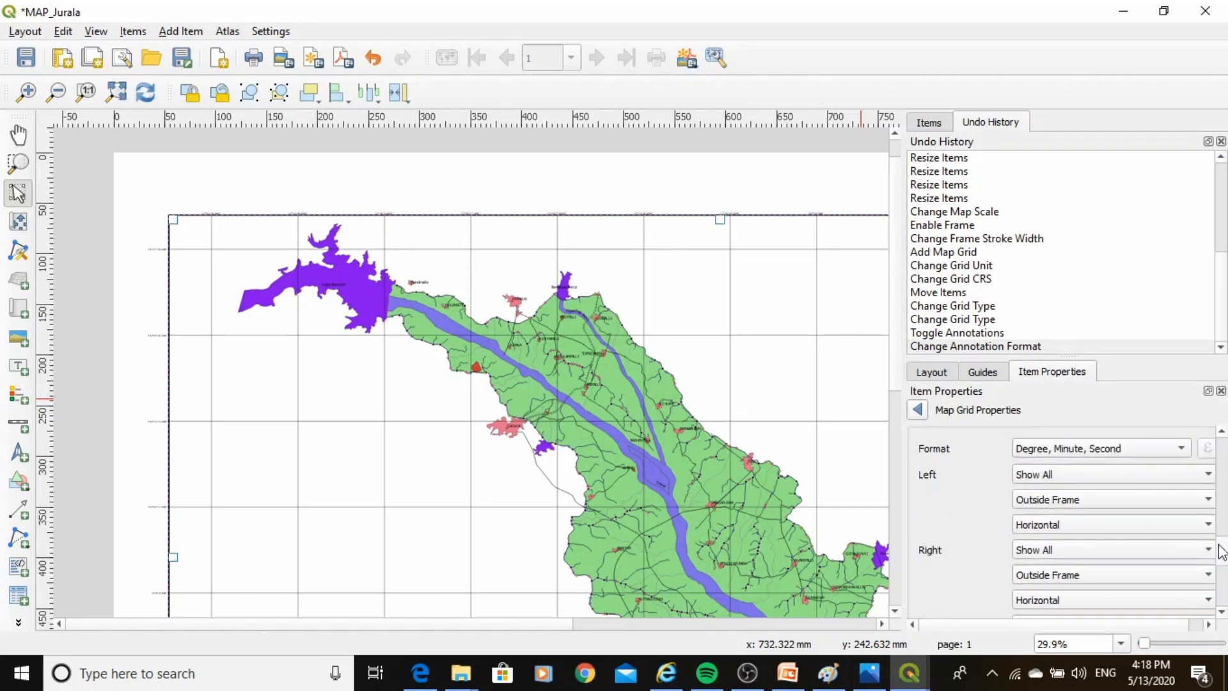
{"action": "scroll", "coordinate": [1221, 552], "scroll_direction": "down", "scroll_amount": 5}
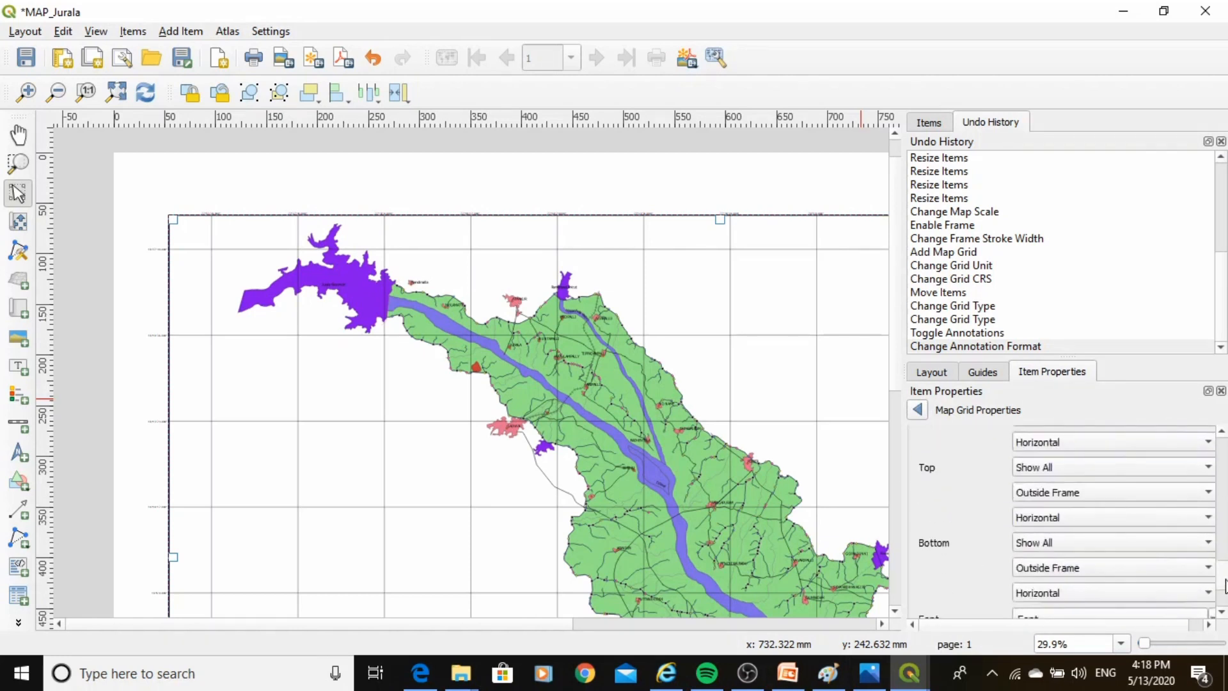
{"action": "scroll", "coordinate": [1226, 583], "scroll_direction": "up", "scroll_amount": 5}
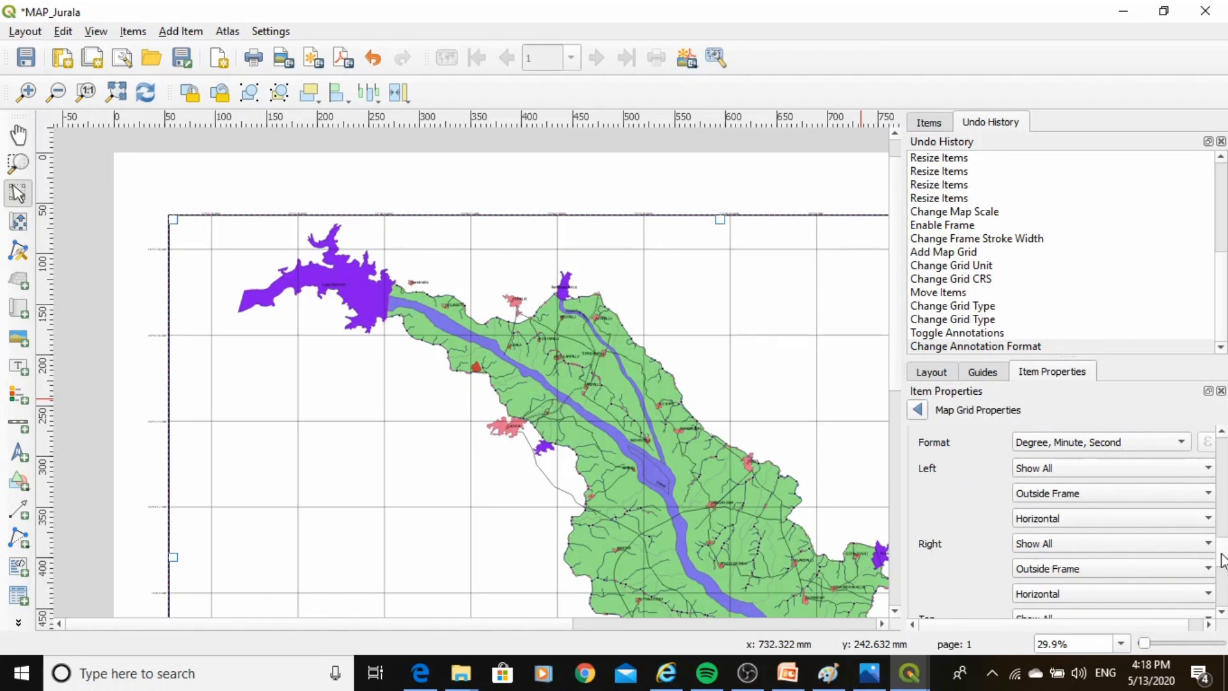
{"action": "scroll", "coordinate": [1224, 561], "scroll_direction": "down", "scroll_amount": 3}
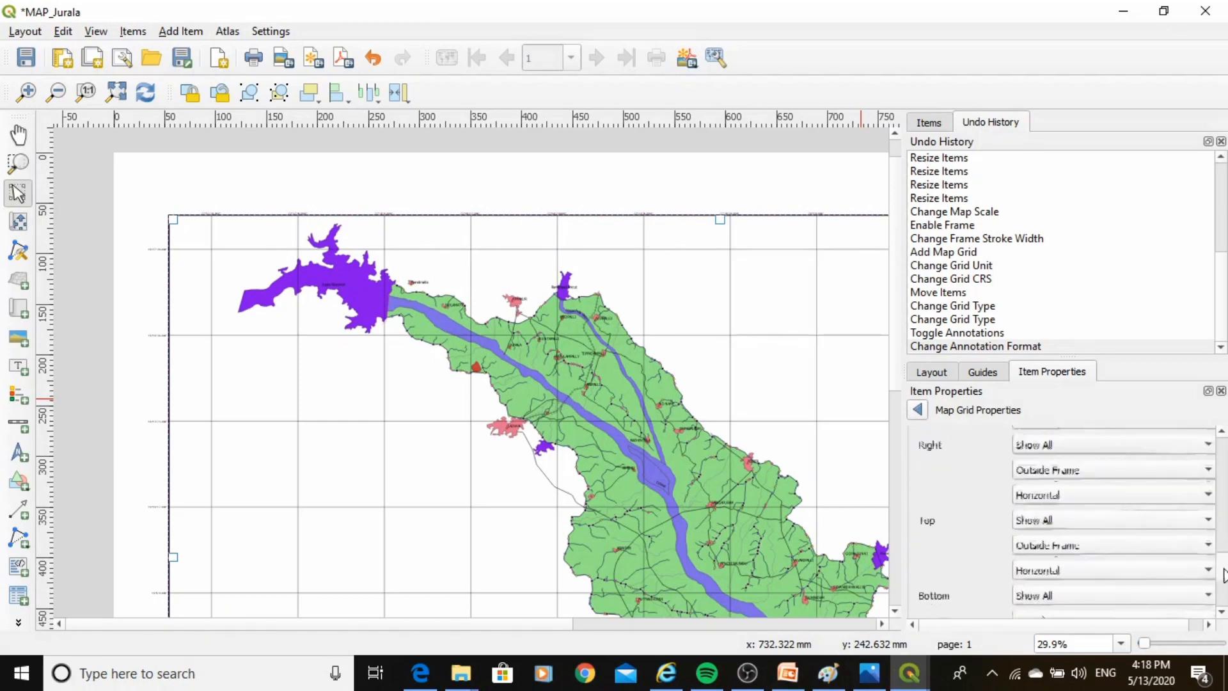
Set the grid coordinate annotation font size to 20.
{"action": "scroll", "coordinate": [1224, 575], "scroll_direction": "down", "scroll_amount": 5}
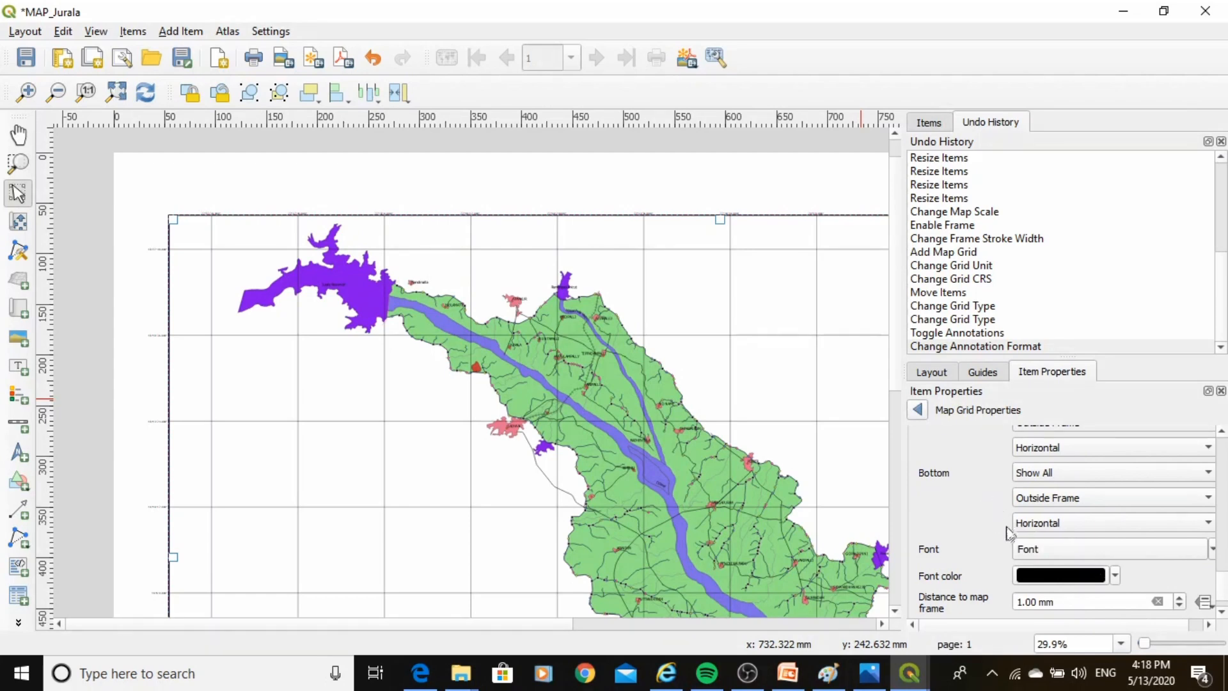
{"action": "left_click", "coordinate": [1031, 549]}
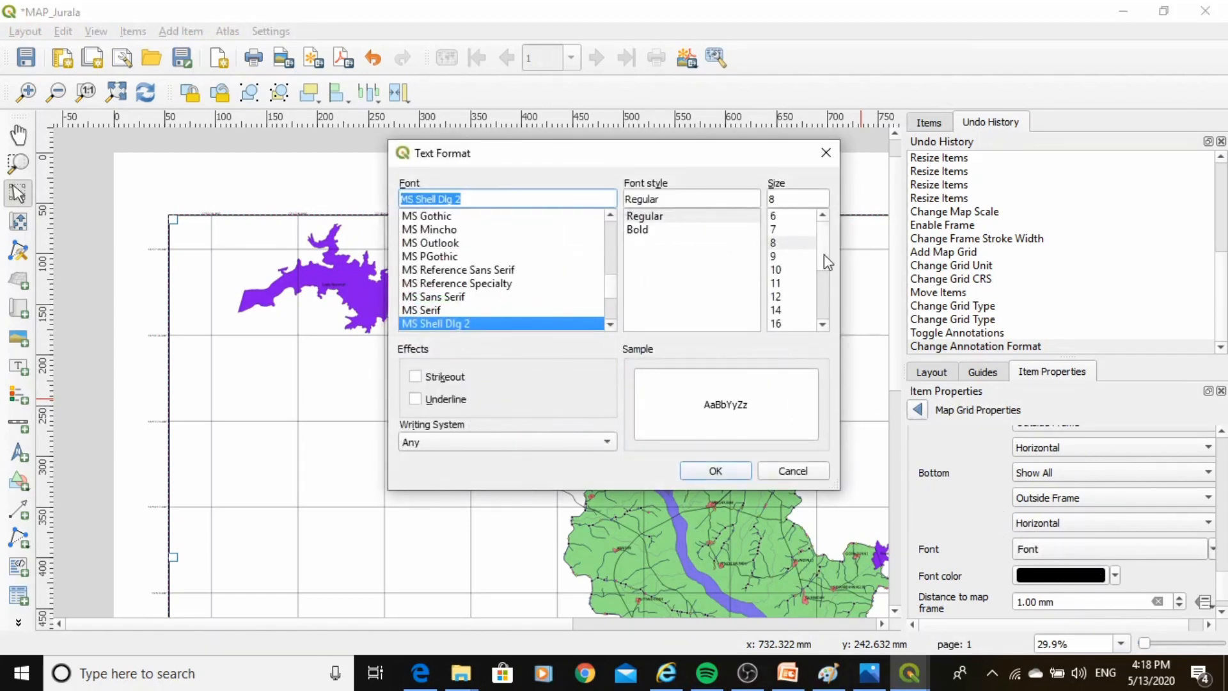
{"action": "left_click", "coordinate": [774, 243]}
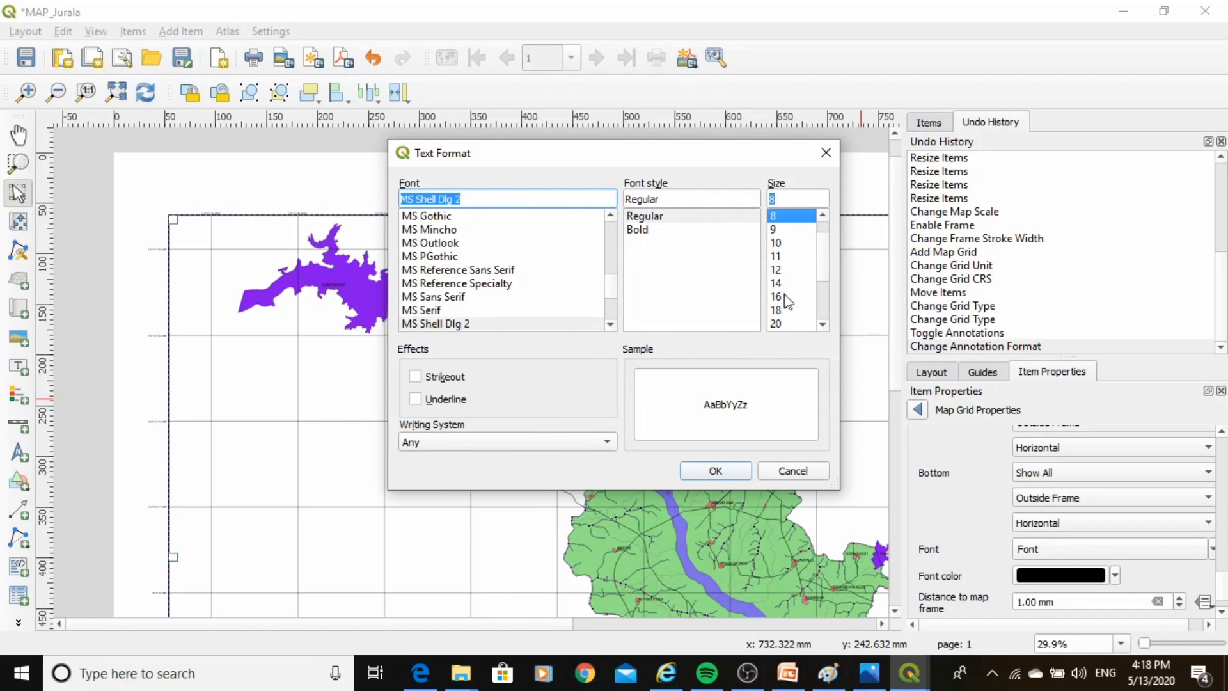
{"action": "left_click", "coordinate": [781, 285]}
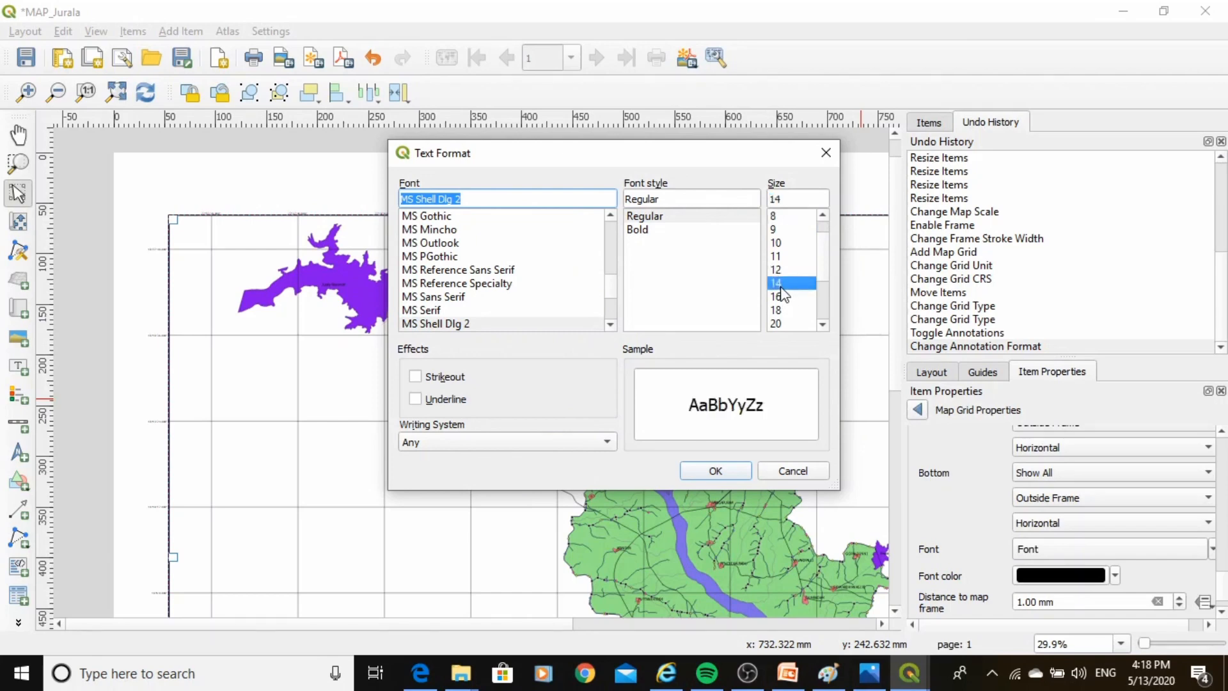
{"action": "left_click", "coordinate": [777, 323]}
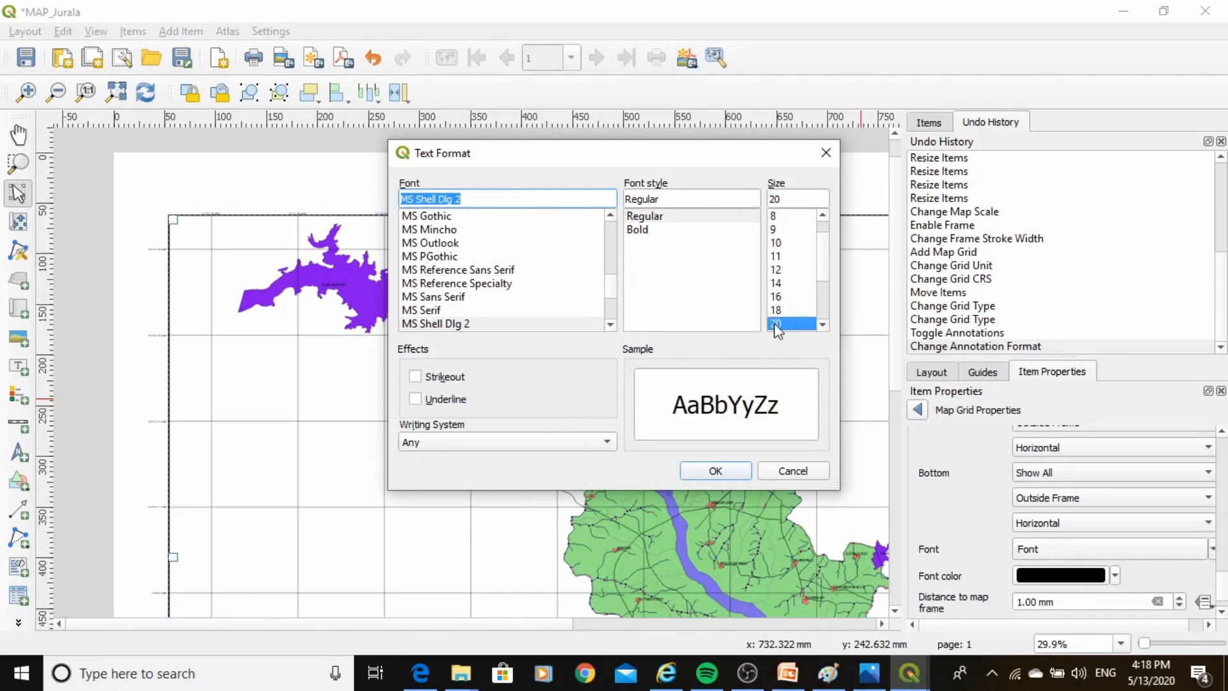
{"action": "left_click", "coordinate": [715, 471]}
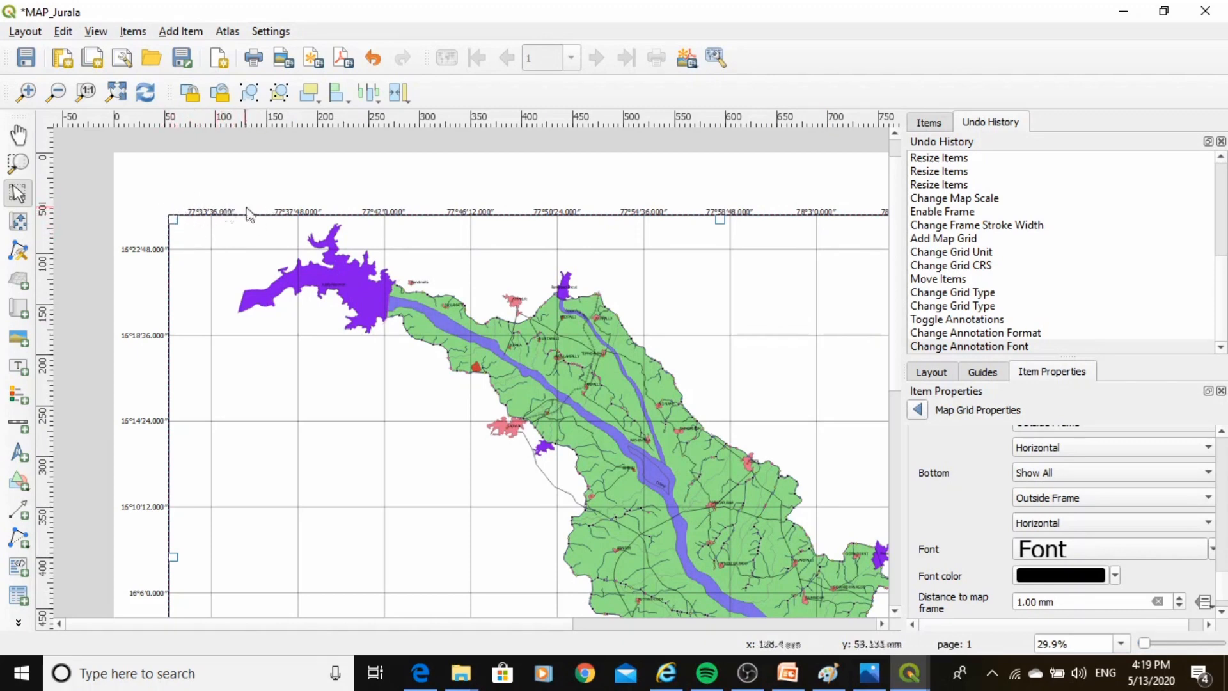
Set the grid annotation distance to map frame to 5 mm.
{"action": "left_click", "coordinate": [1219, 613]}
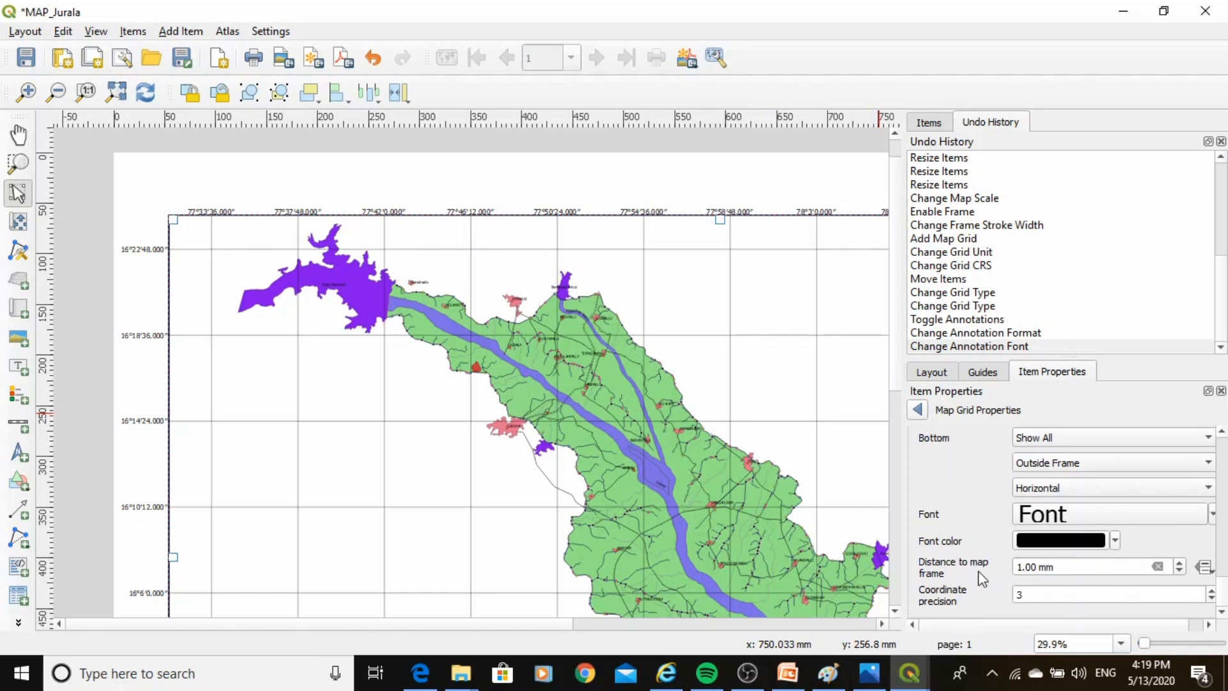
{"action": "left_click", "coordinate": [1178, 563]}
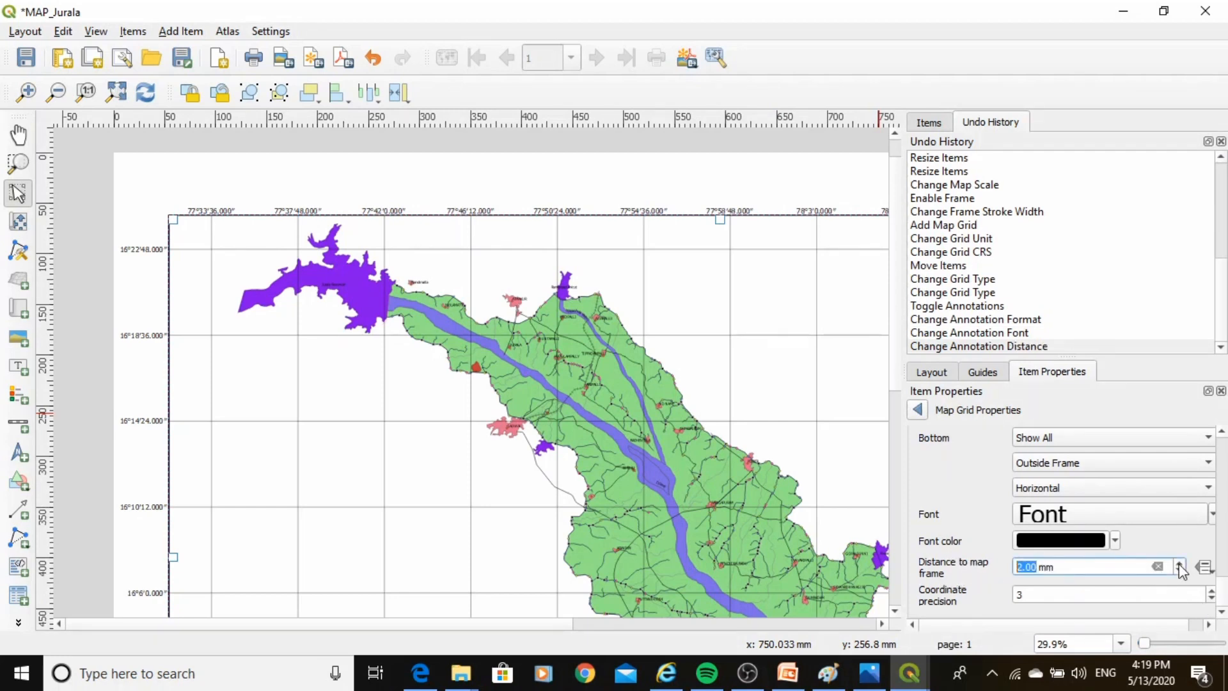
{"action": "left_click", "coordinate": [1179, 563]}
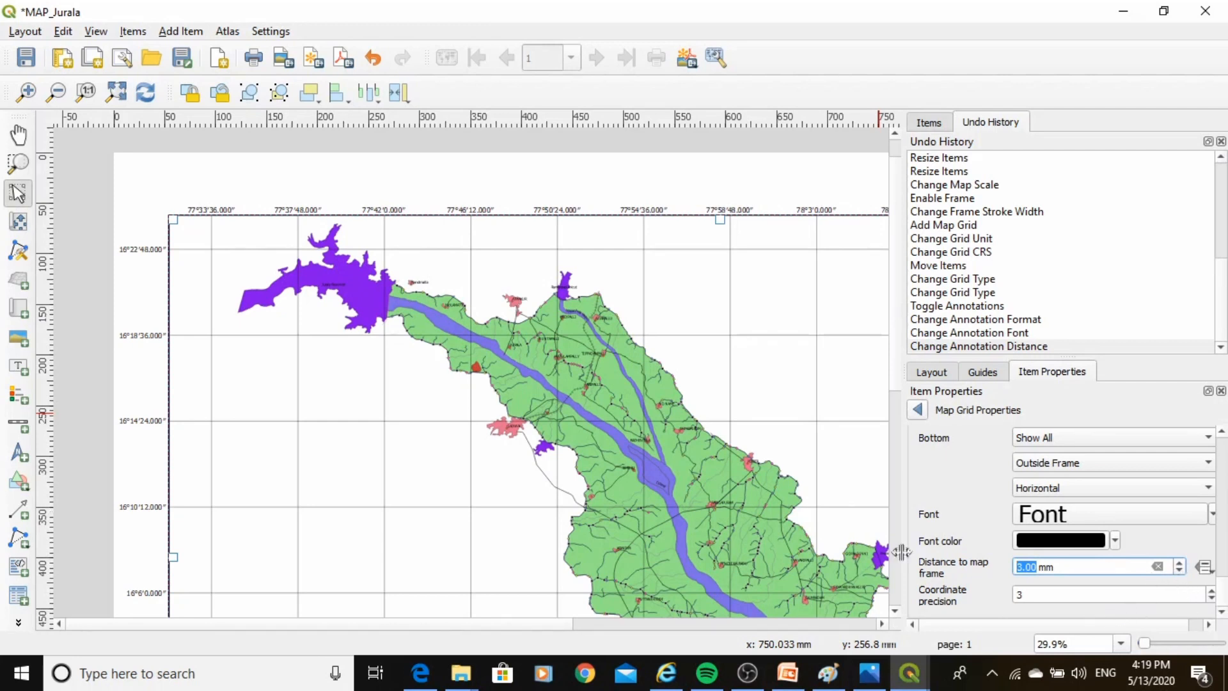
{"action": "left_click", "coordinate": [753, 427]}
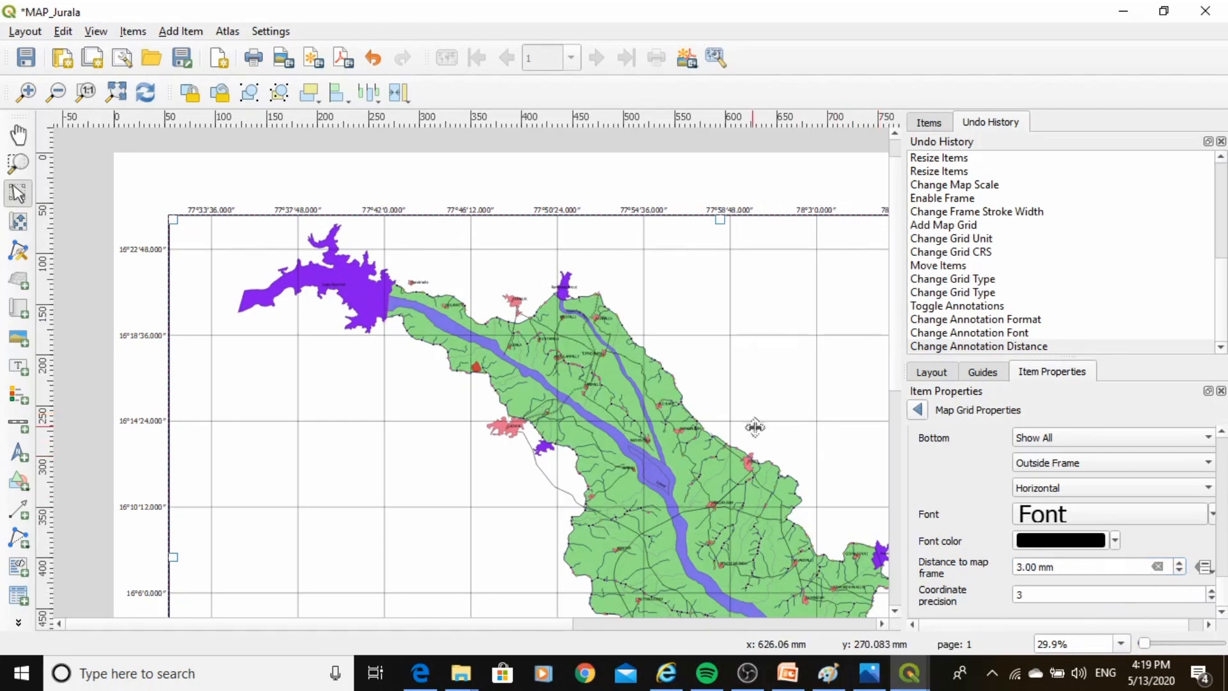
{"action": "left_click", "coordinate": [1179, 563]}
{"action": "left_click", "coordinate": [1179, 563]}
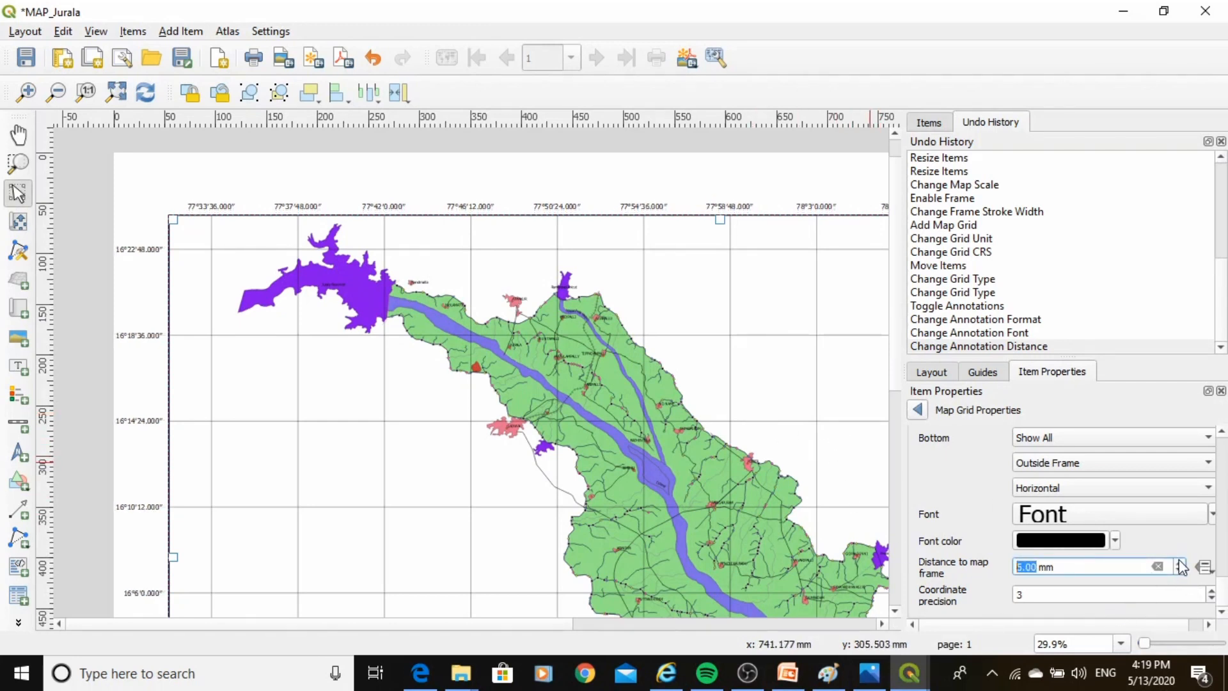
{"action": "left_click", "coordinate": [1178, 563]}
{"action": "left_click", "coordinate": [1179, 564]}
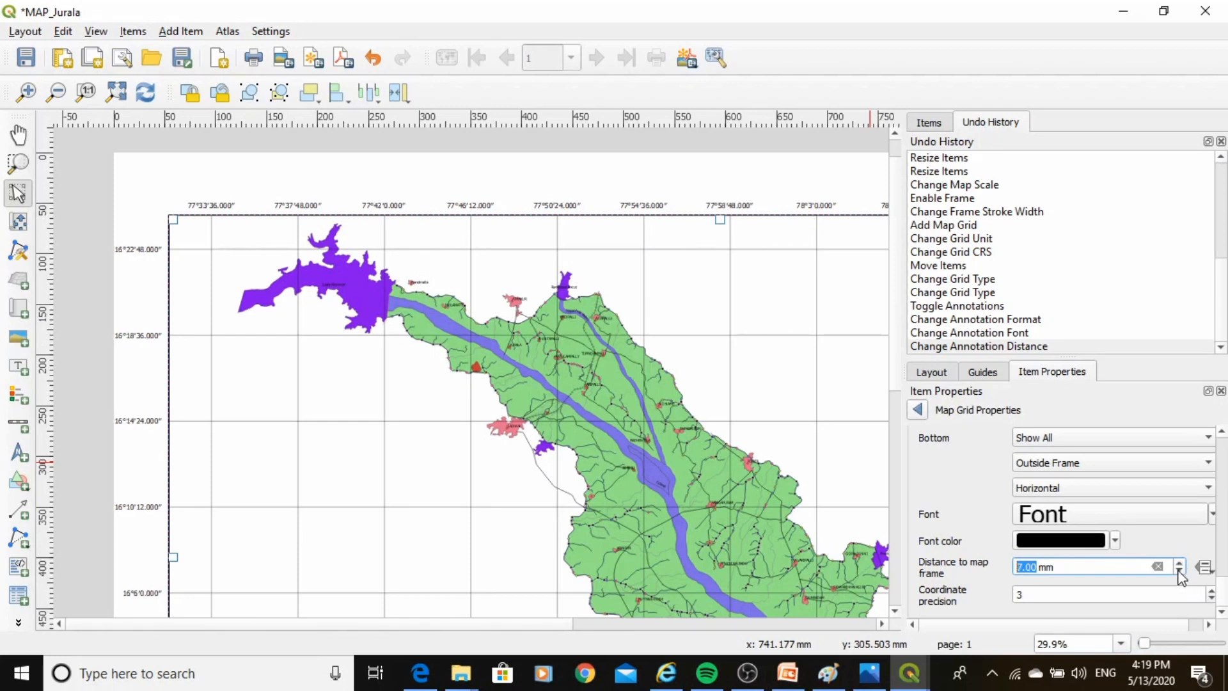
{"action": "left_click", "coordinate": [1178, 571]}
{"action": "left_click", "coordinate": [1179, 572]}
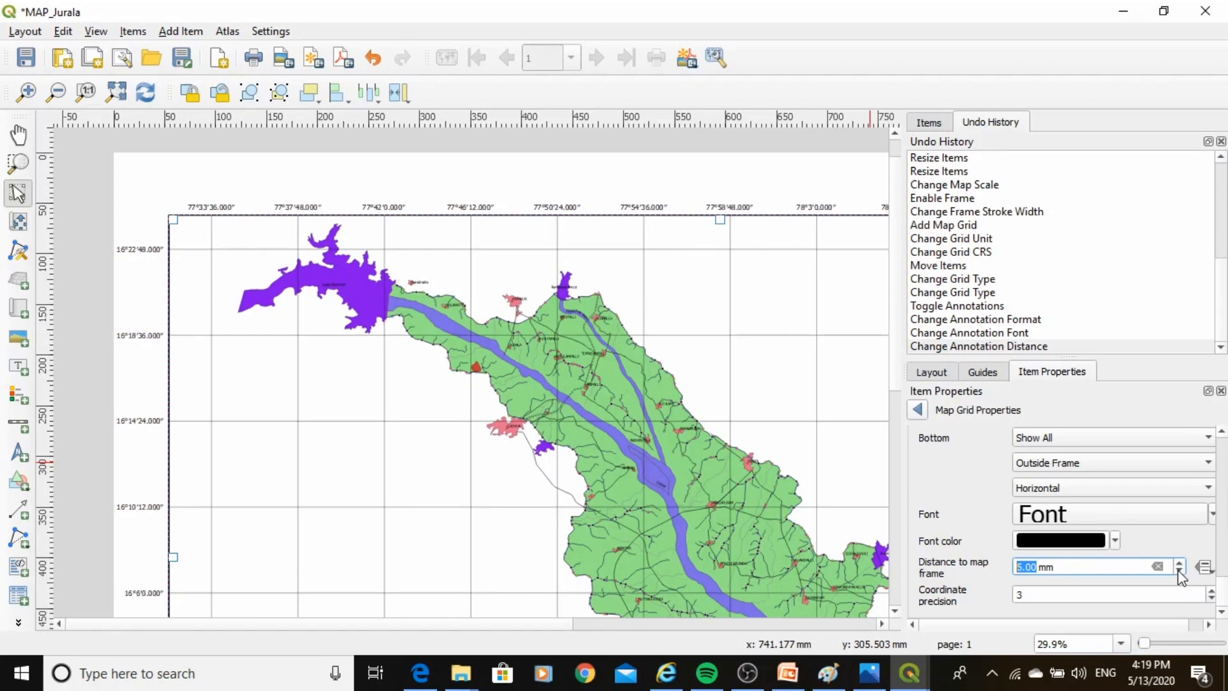
Set the grid coordinate precision to 0.
{"action": "left_click", "coordinate": [1220, 612]}
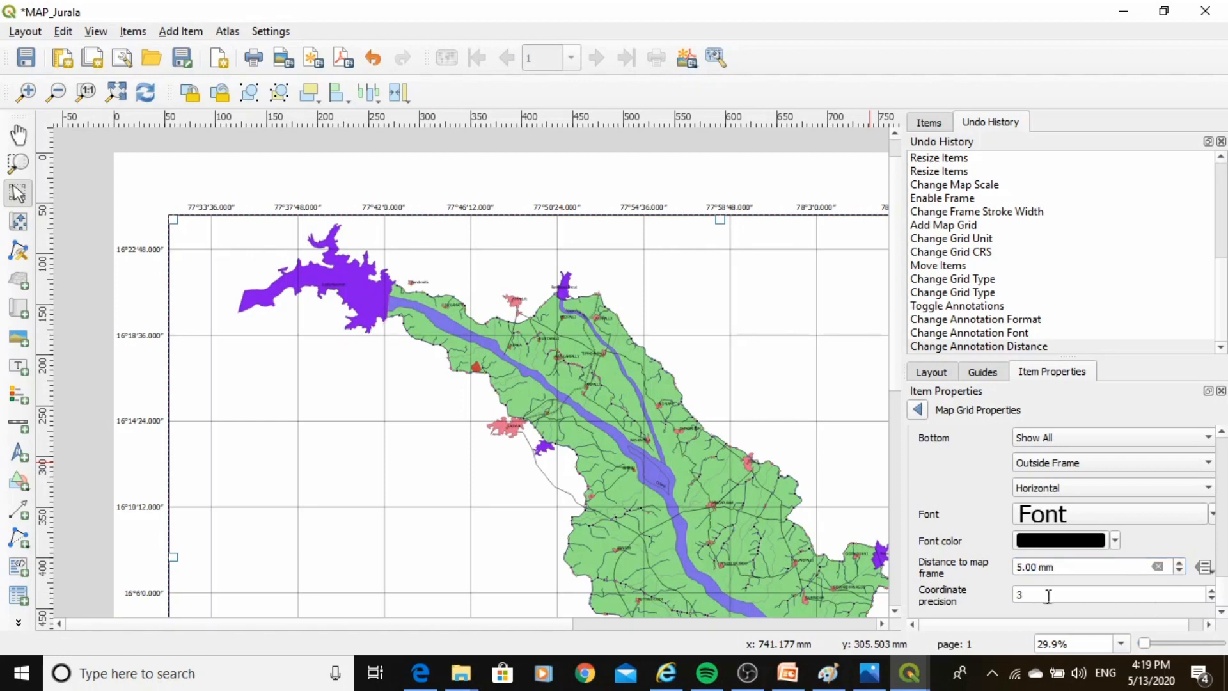
{"action": "left_click_drag", "start_coordinate": [1043, 595], "coordinate": [1017, 598]}
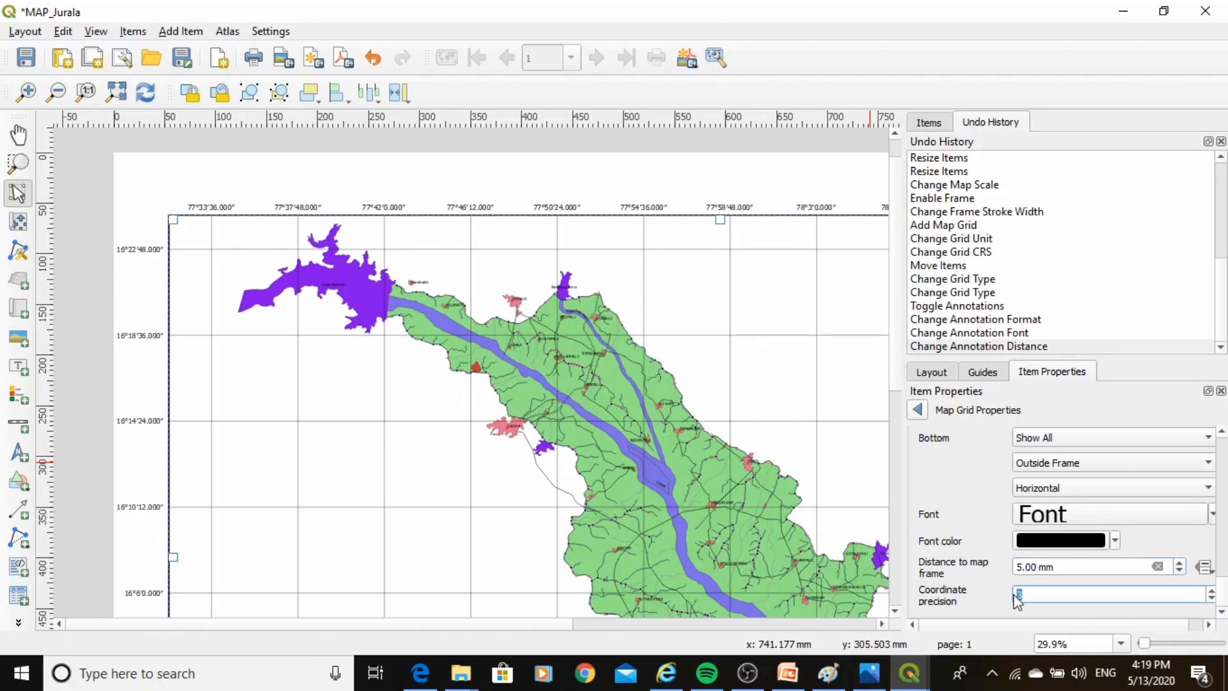
{"action": "type", "text": "0"}
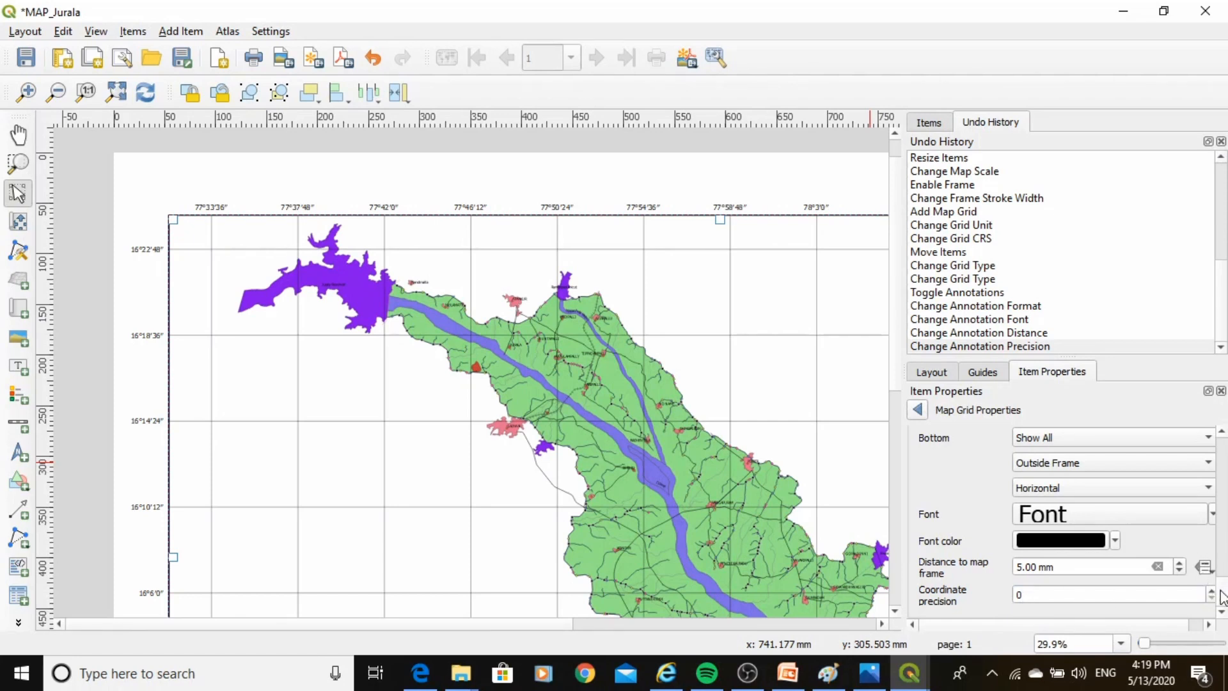
{"action": "mouse_move", "coordinate": [1221, 594]}
{"action": "left_mouse_down"}
{"action": "mouse_move", "coordinate": [1222, 558]}
{"action": "mouse_move", "coordinate": [1222, 570]}
{"action": "left_mouse_up"}
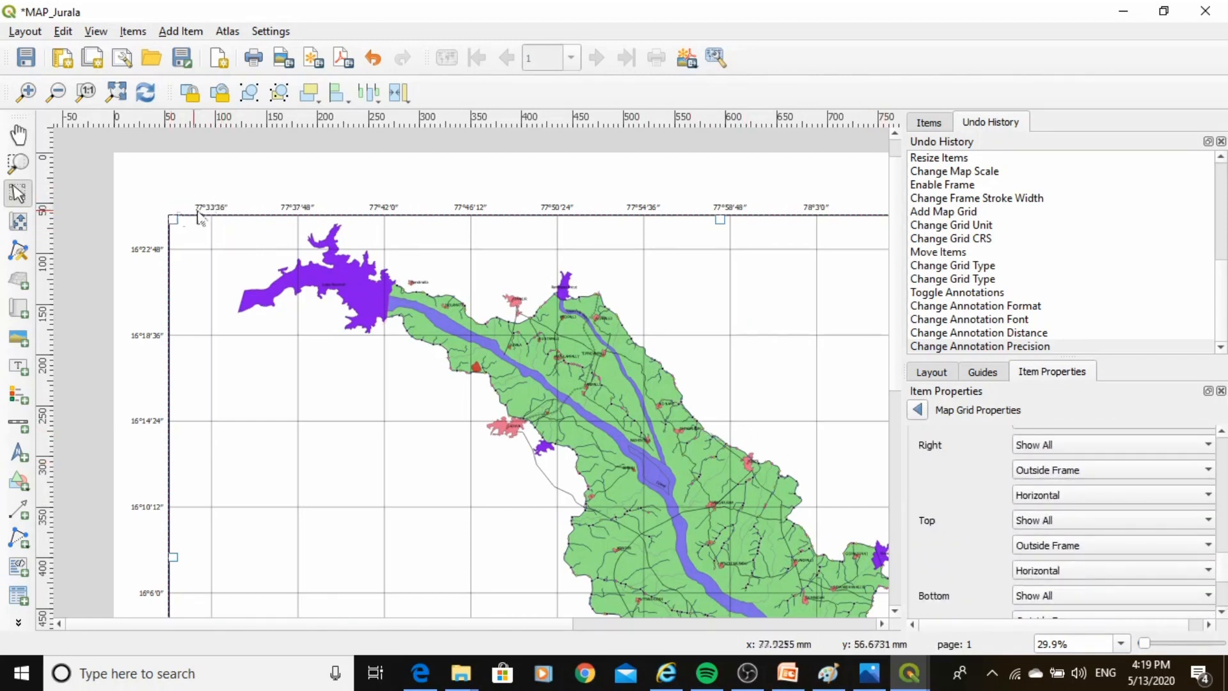
Return to the map item's properties and zoom into the layout to inspect the map detail and grid.
{"action": "scroll", "coordinate": [182, 169], "scroll_direction": "down", "scroll_amount": 1}
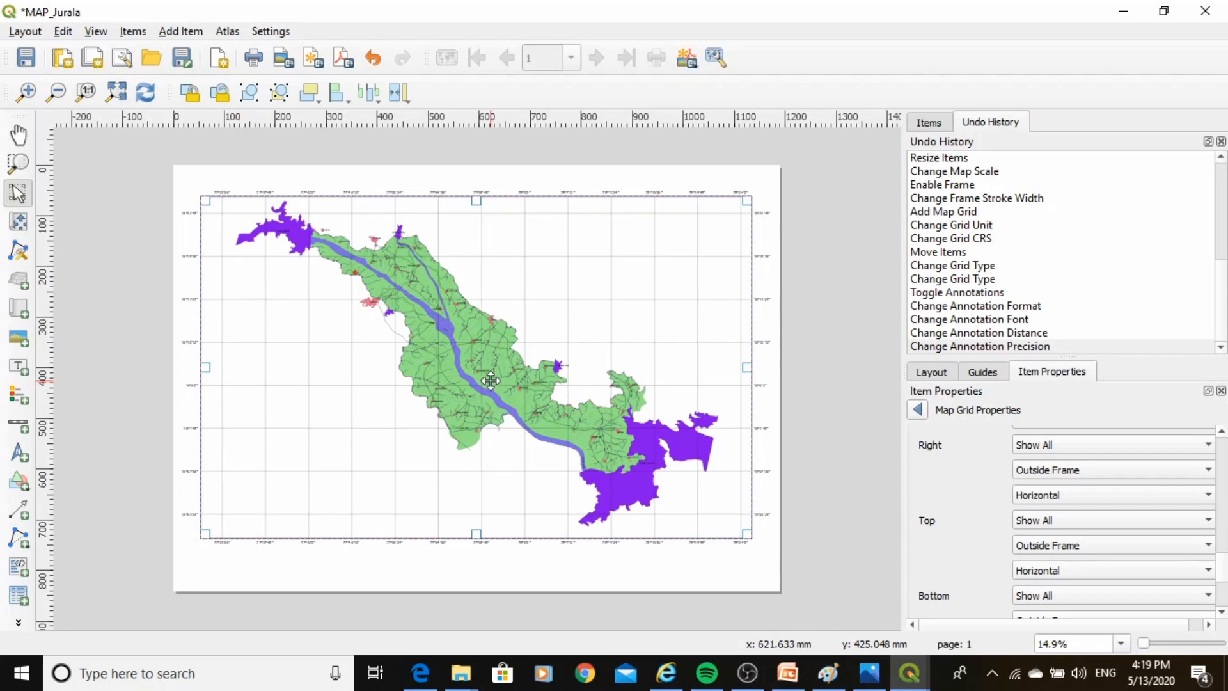
{"action": "left_click", "coordinate": [917, 409]}
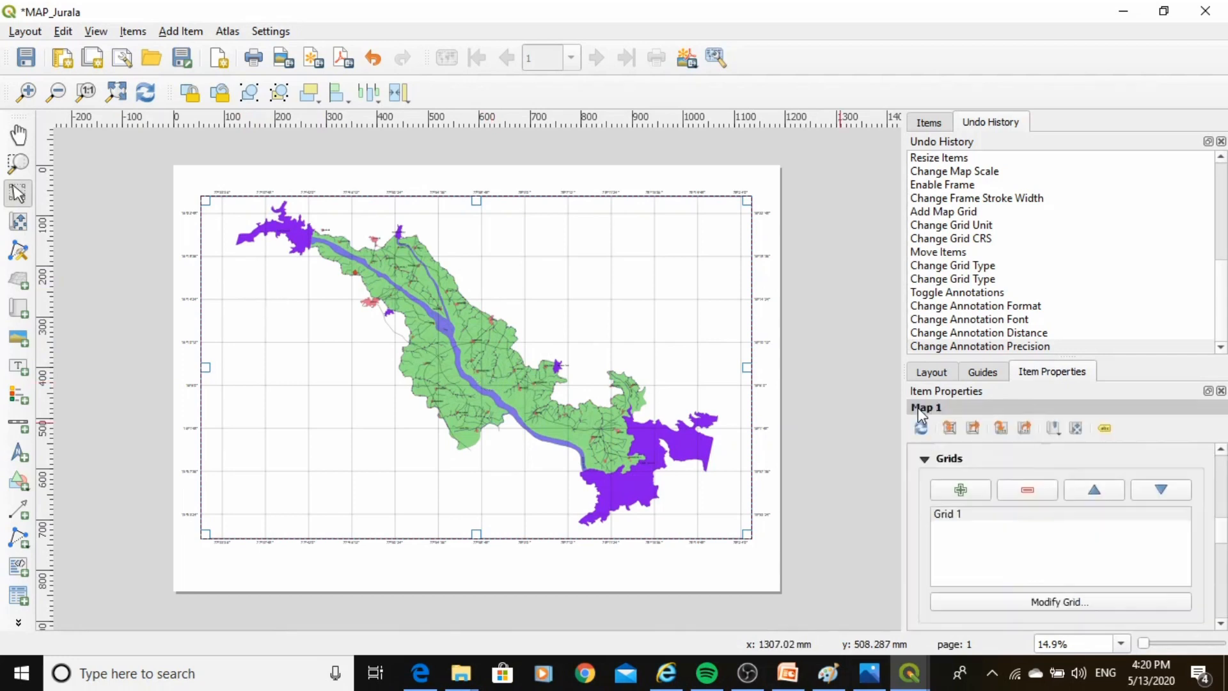
{"action": "scroll", "coordinate": [1118, 467], "scroll_direction": "up", "scroll_amount": 10}
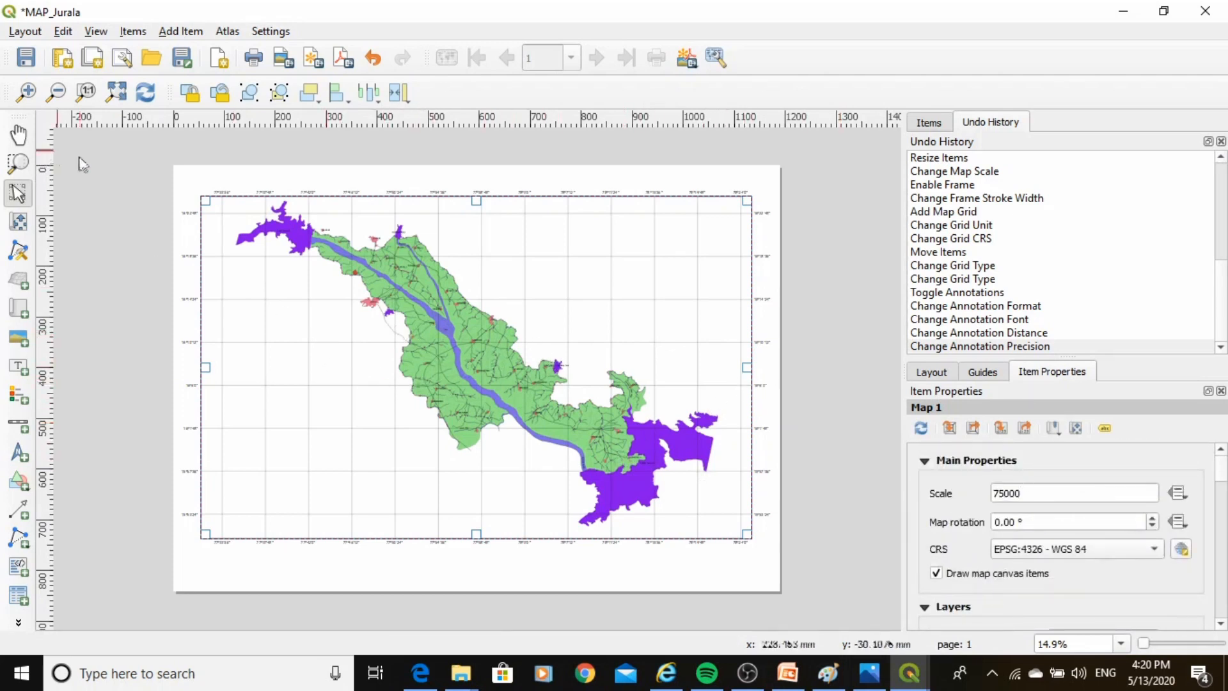
{"action": "left_click", "coordinate": [993, 501]}
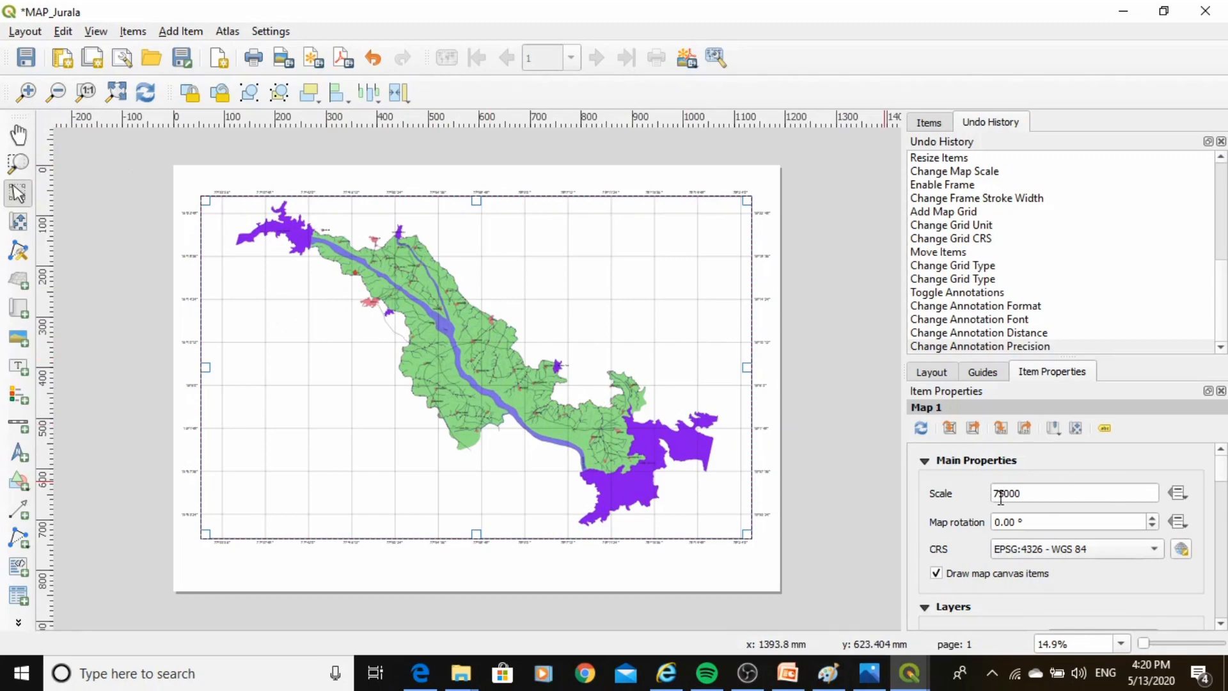
{"action": "scroll", "coordinate": [185, 256], "scroll_direction": "up", "scroll_amount": 2}
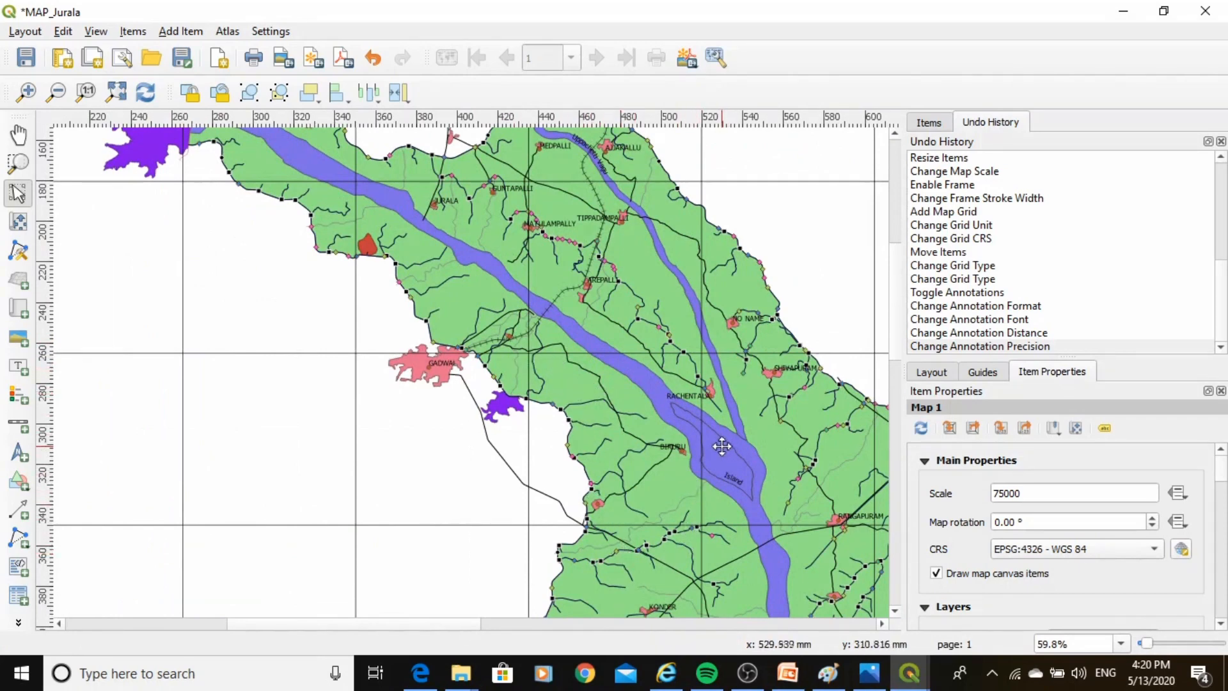
{"action": "scroll", "coordinate": [637, 514], "scroll_direction": "up", "scroll_amount": 1}
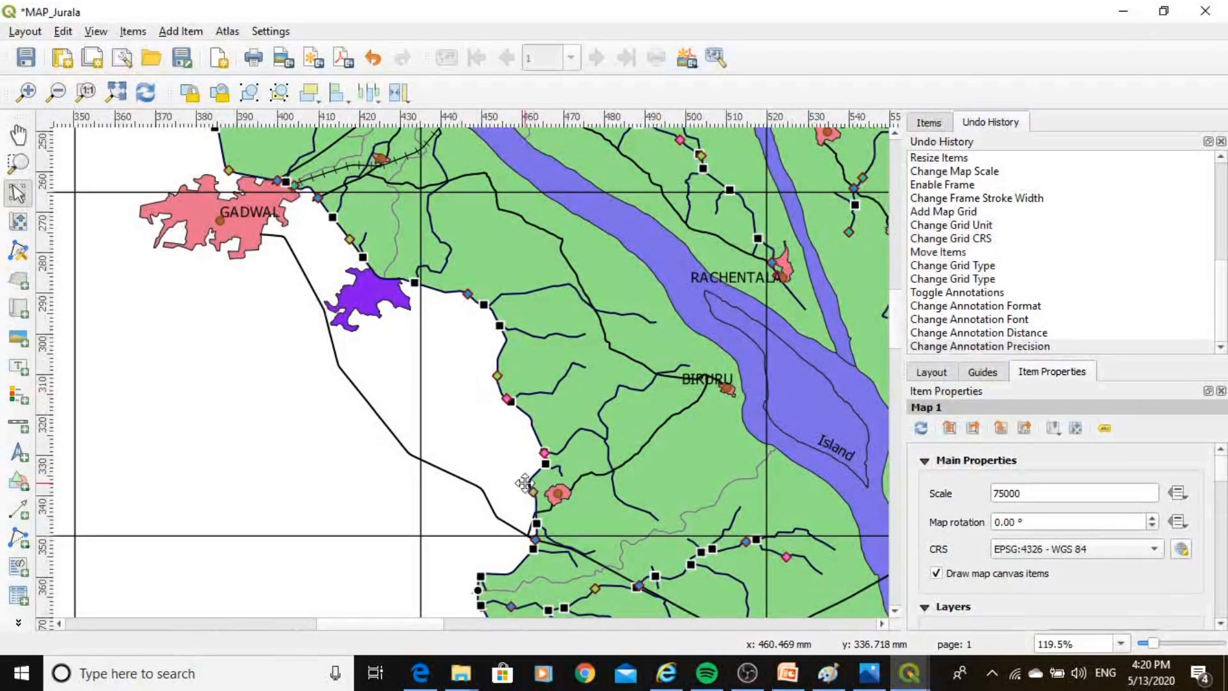
{"action": "scroll", "coordinate": [525, 485], "scroll_direction": "down", "scroll_amount": 1}
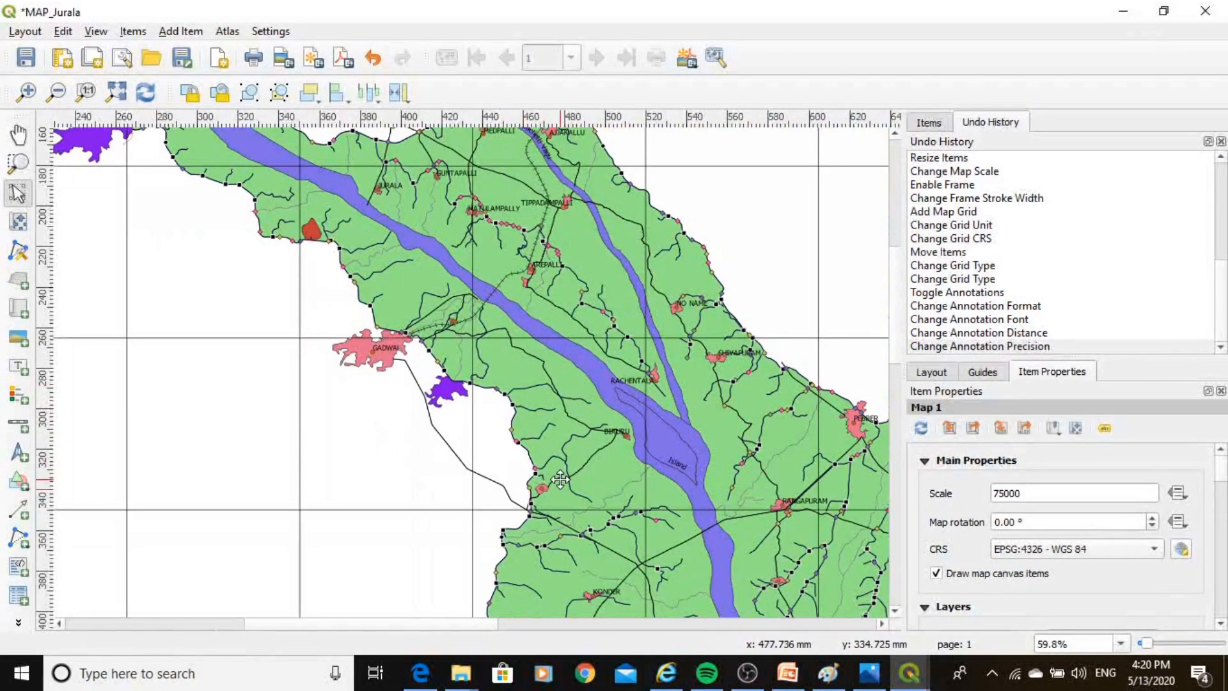
{"action": "scroll", "coordinate": [564, 475], "scroll_direction": "up", "scroll_amount": 1}
{"action": "scroll", "coordinate": [560, 478], "scroll_direction": "down", "scroll_amount": 1}
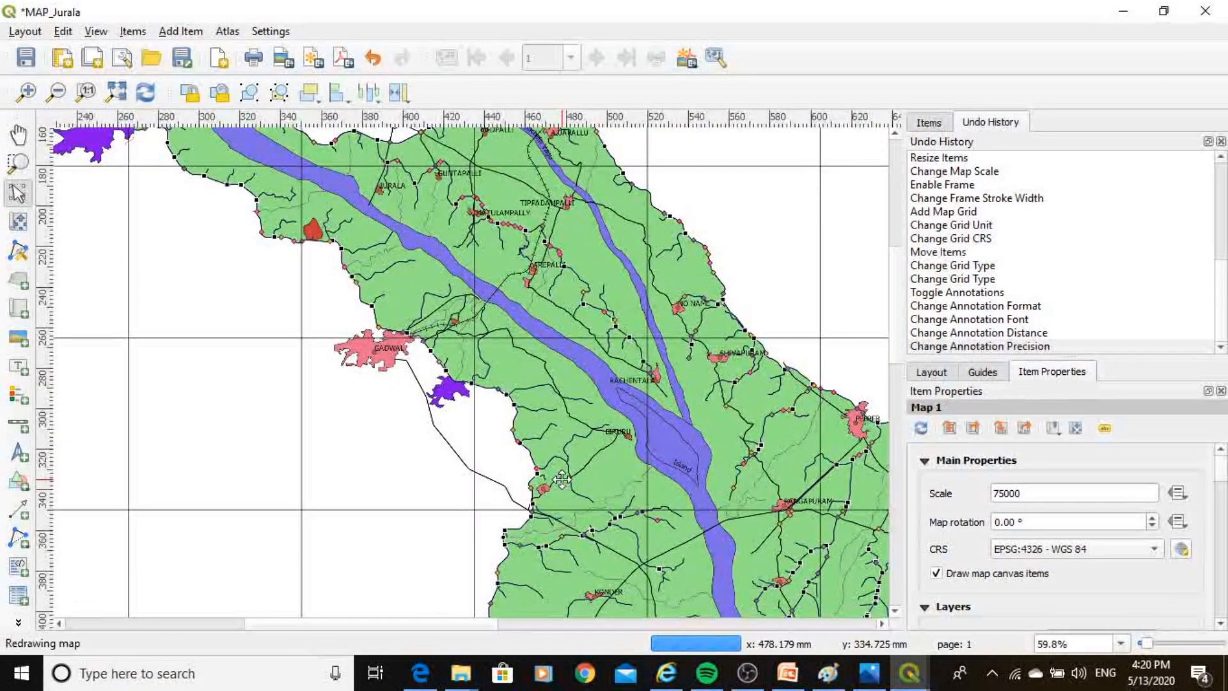
Try a map scale of 120000, then restore the scale to 75000.
{"action": "left_click", "coordinate": [1025, 494]}
{"action": "left_click_drag", "start_coordinate": [1025, 495], "coordinate": [996, 495]}
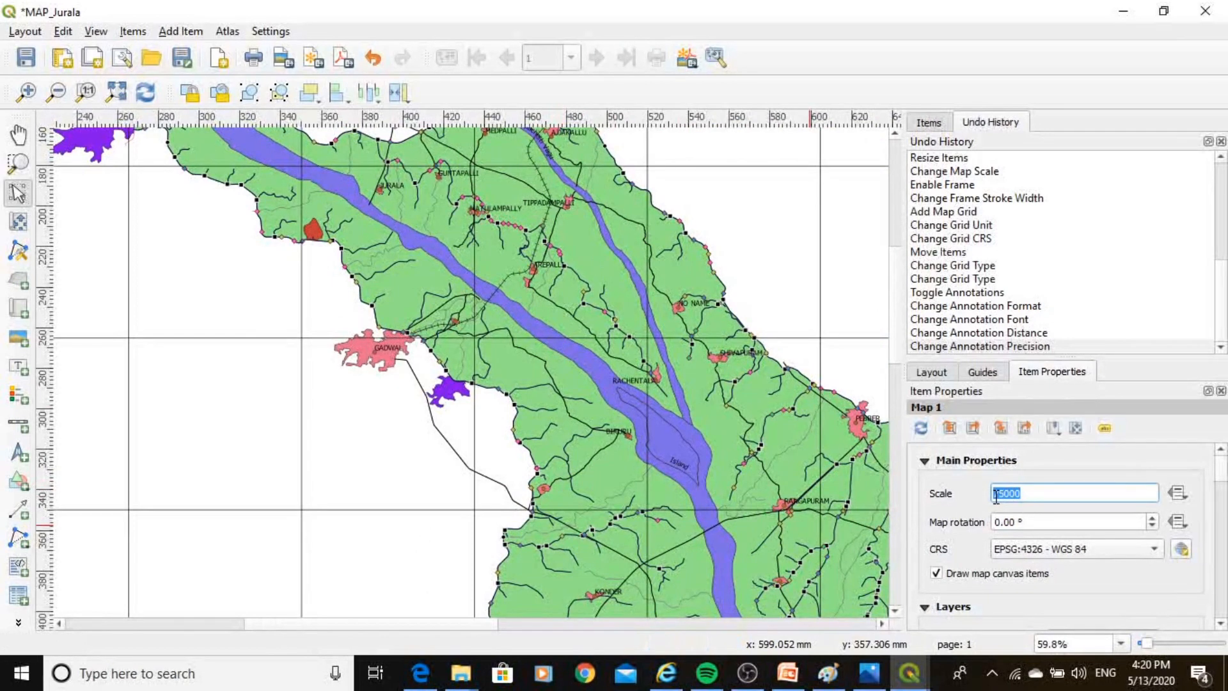
{"action": "type", "text": "120000"}
{"action": "key", "text": "Return"}
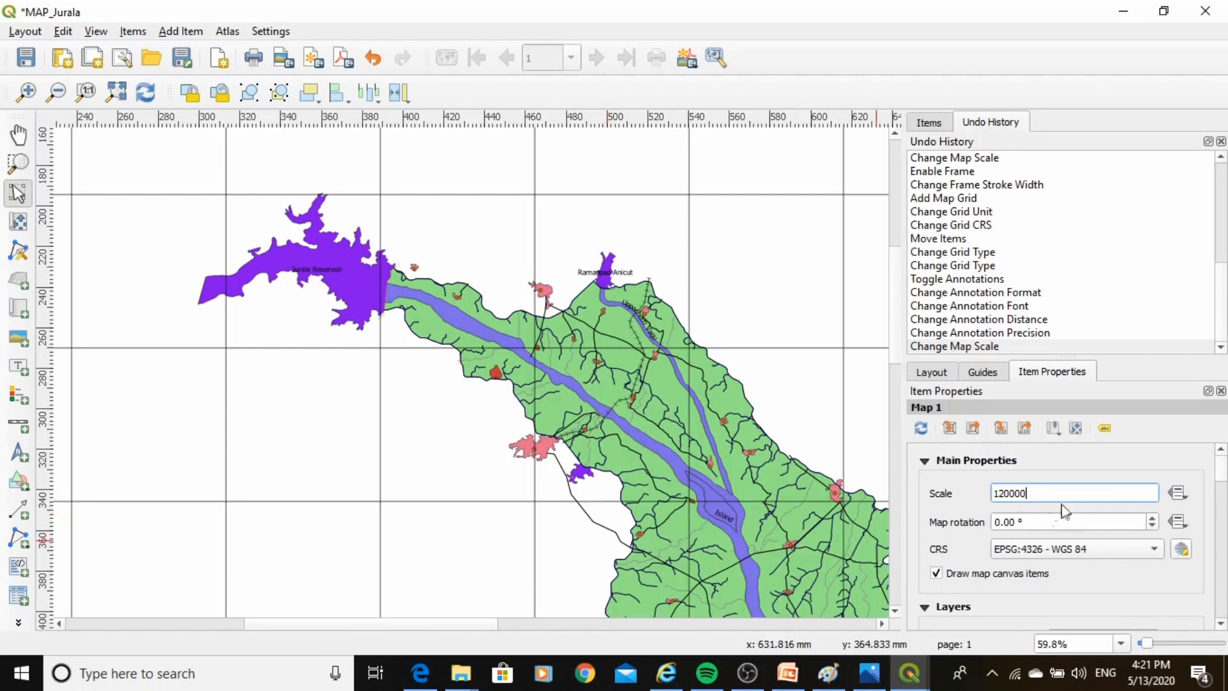
{"action": "left_click_drag", "start_coordinate": [1055, 502], "coordinate": [978, 502]}
{"action": "type", "text": "76"}
{"action": "key", "text": "Return"}
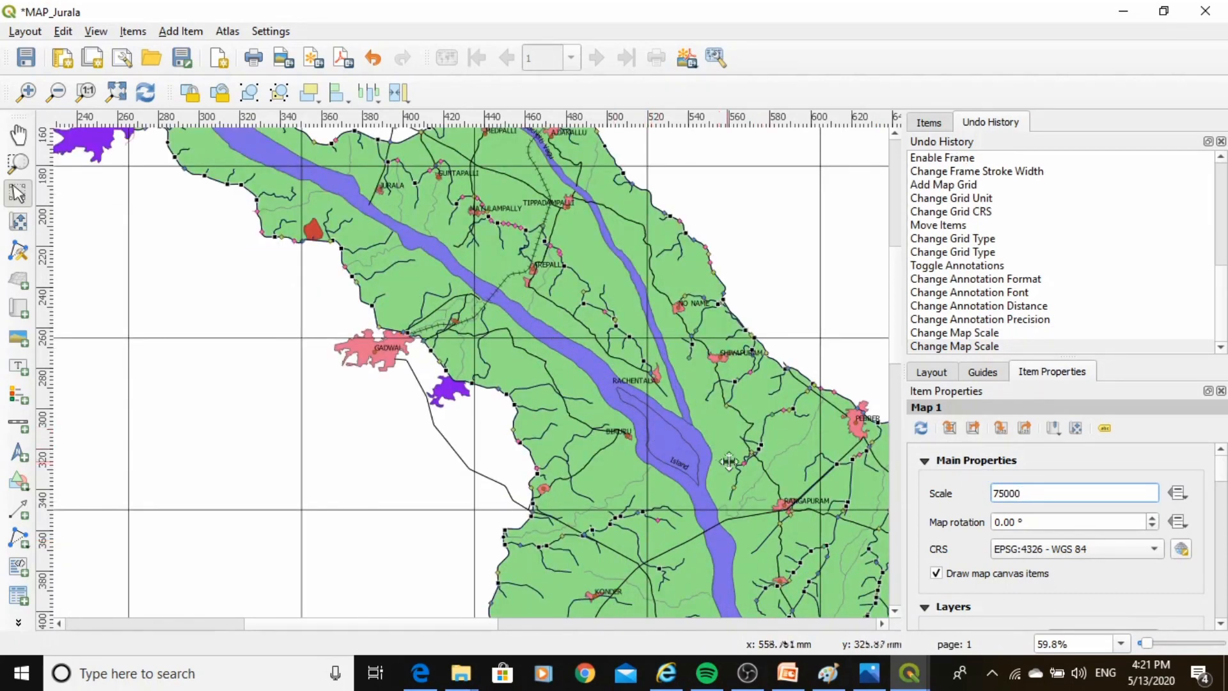
Add a label box across the top of the map frame.
{"action": "left_click", "coordinate": [117, 93]}
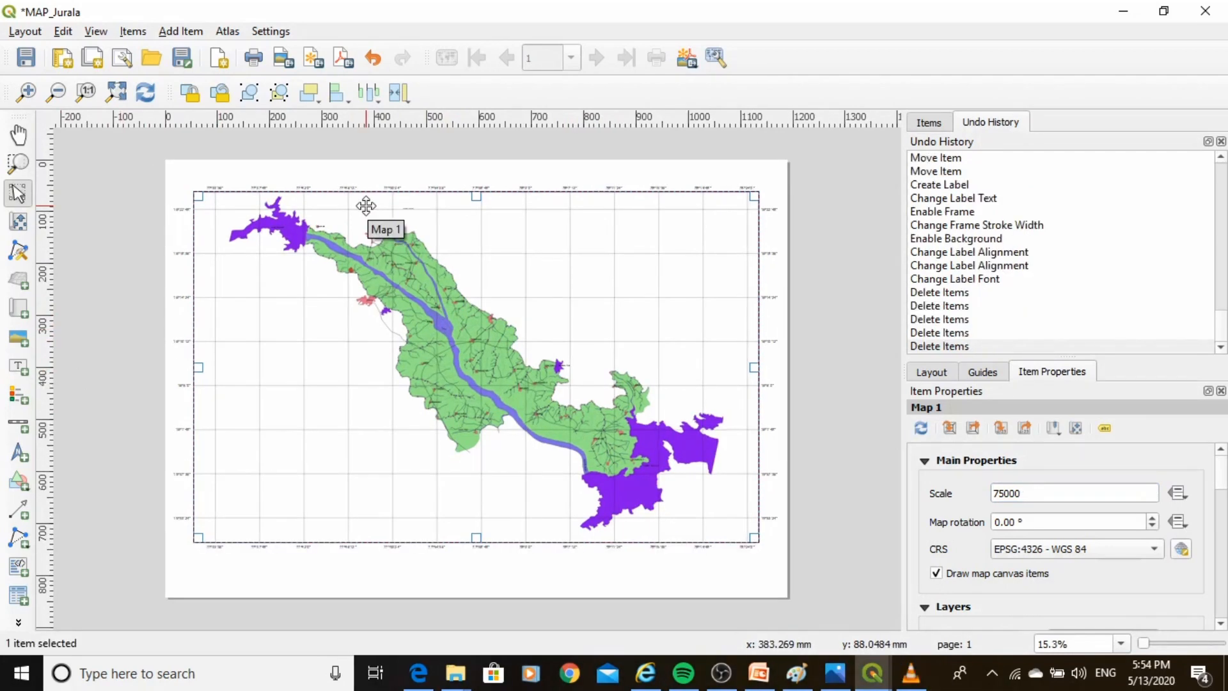
{"action": "left_click", "coordinate": [17, 370]}
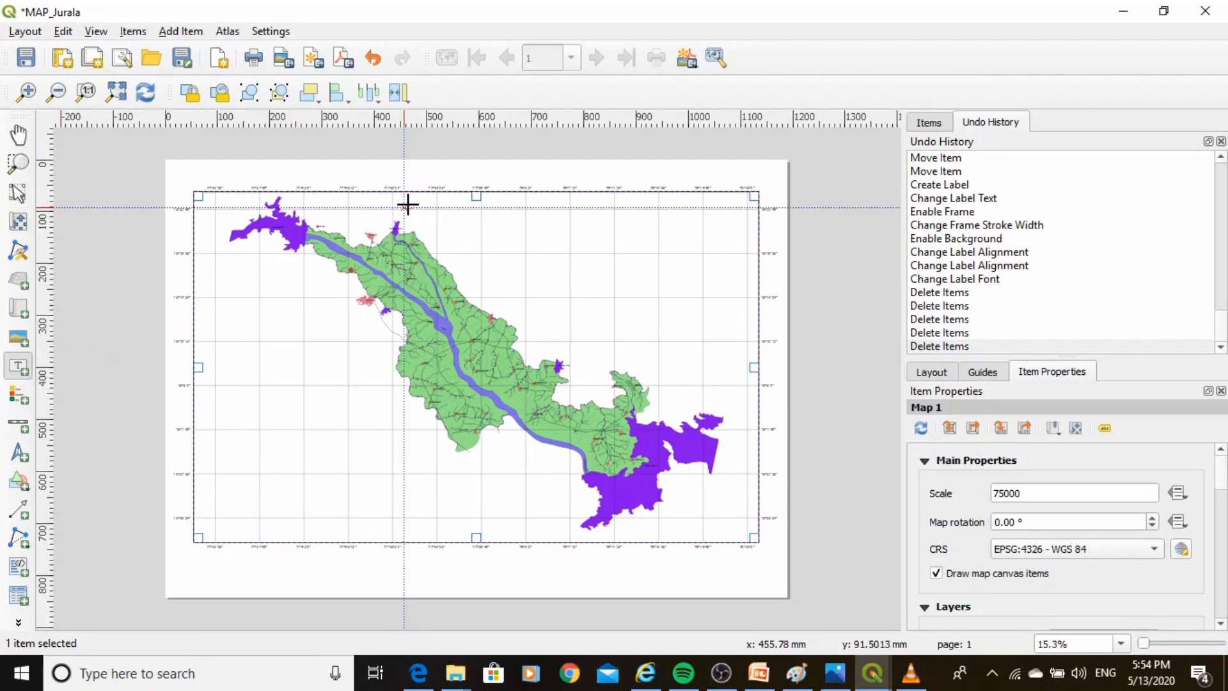
{"action": "left_click_drag", "start_coordinate": [399, 201], "coordinate": [655, 214]}
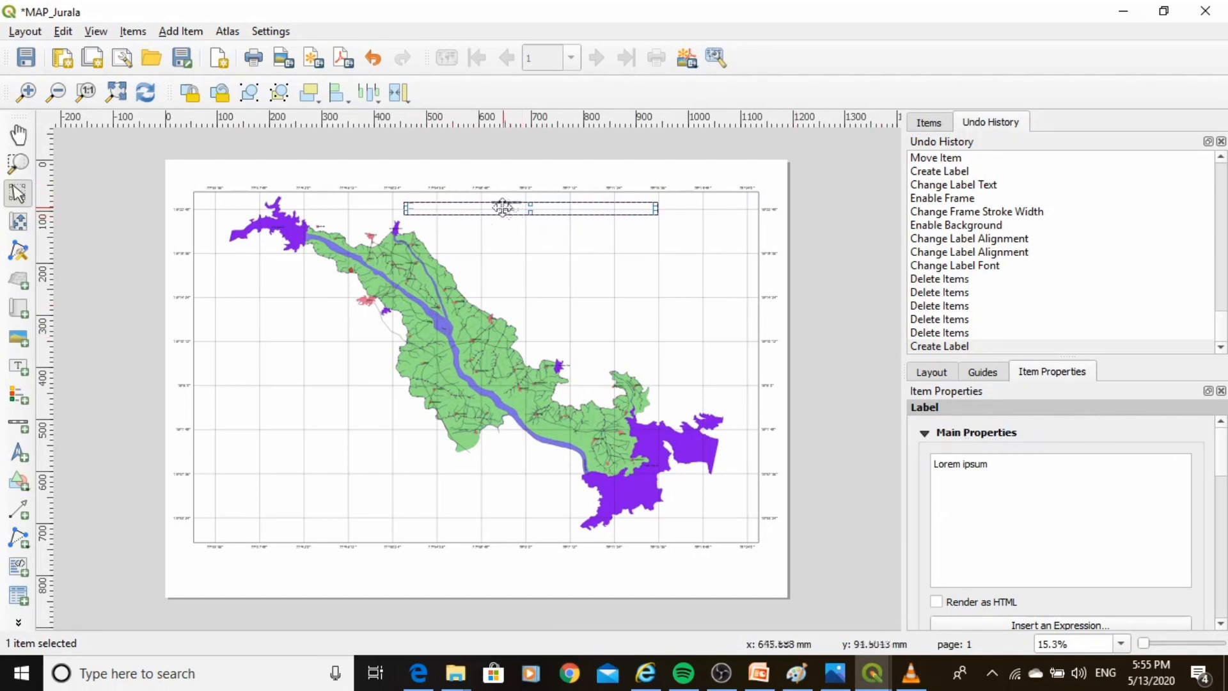
Replace the label text with Jurala Irrigation Project Command Area.
{"action": "left_click_drag", "start_coordinate": [1023, 468], "coordinate": [934, 475]}
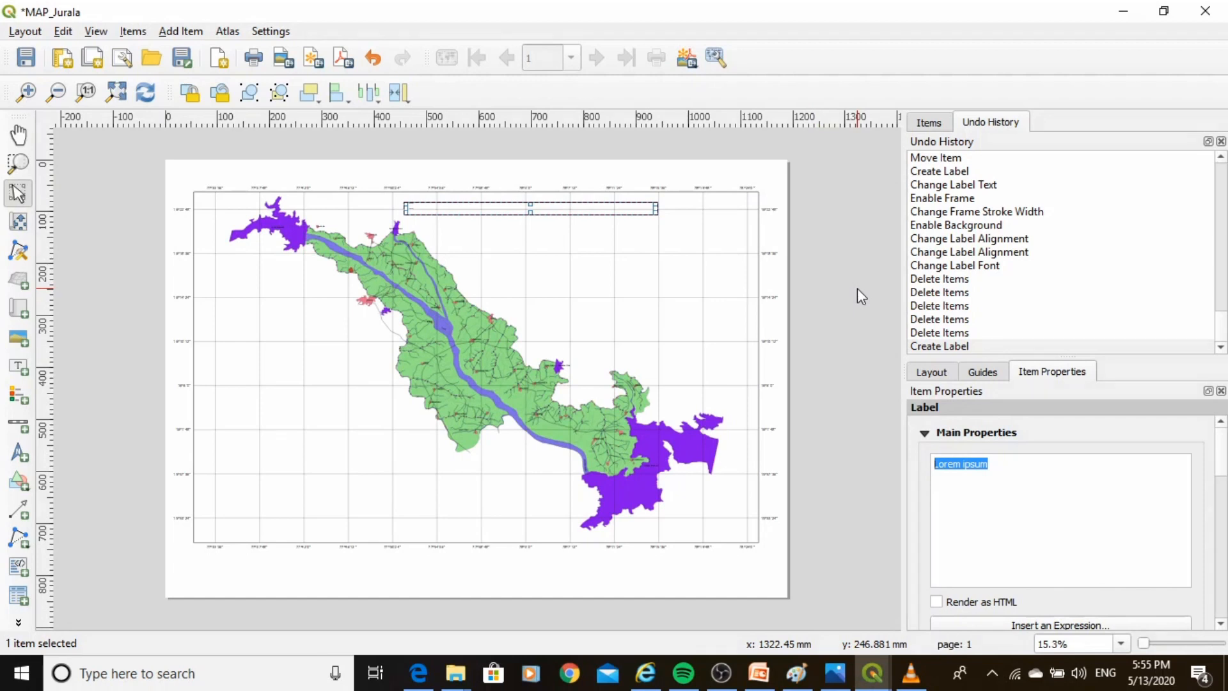
{"action": "type", "text": "j"}
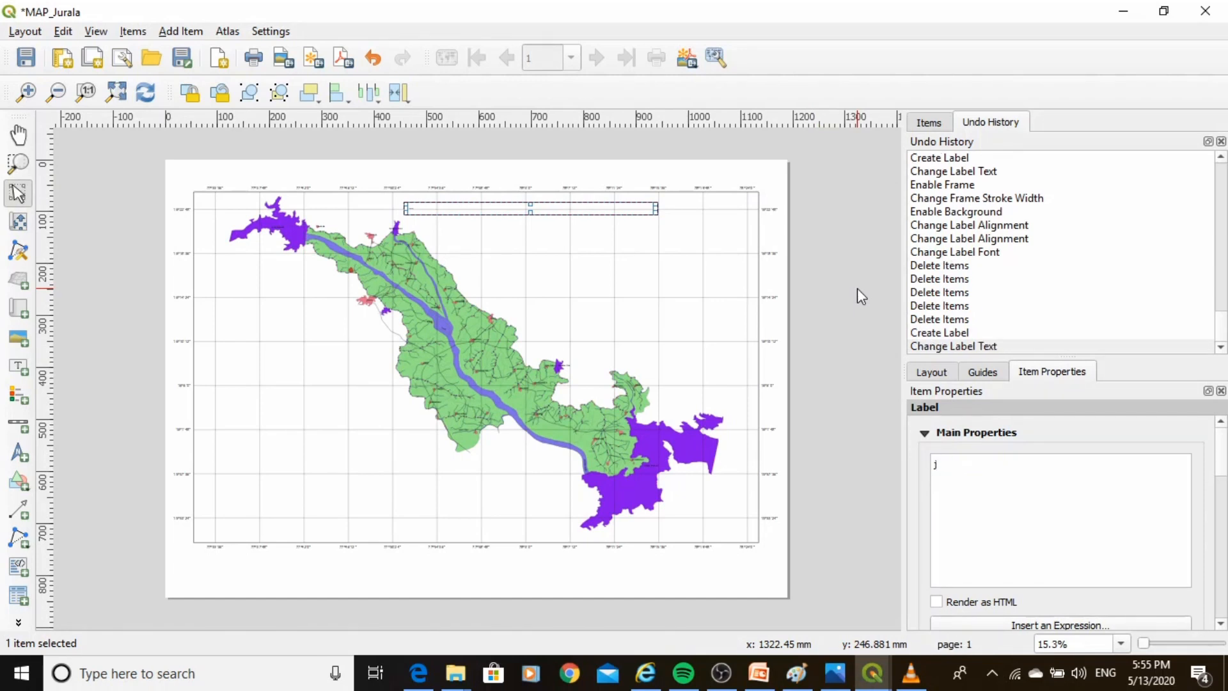
{"action": "type", "text": "u"}
{"action": "key", "text": "BackSpace"}
{"action": "key", "text": "BackSpace"}
{"action": "type", "text": "Jurala Irrigation Project Comm"}
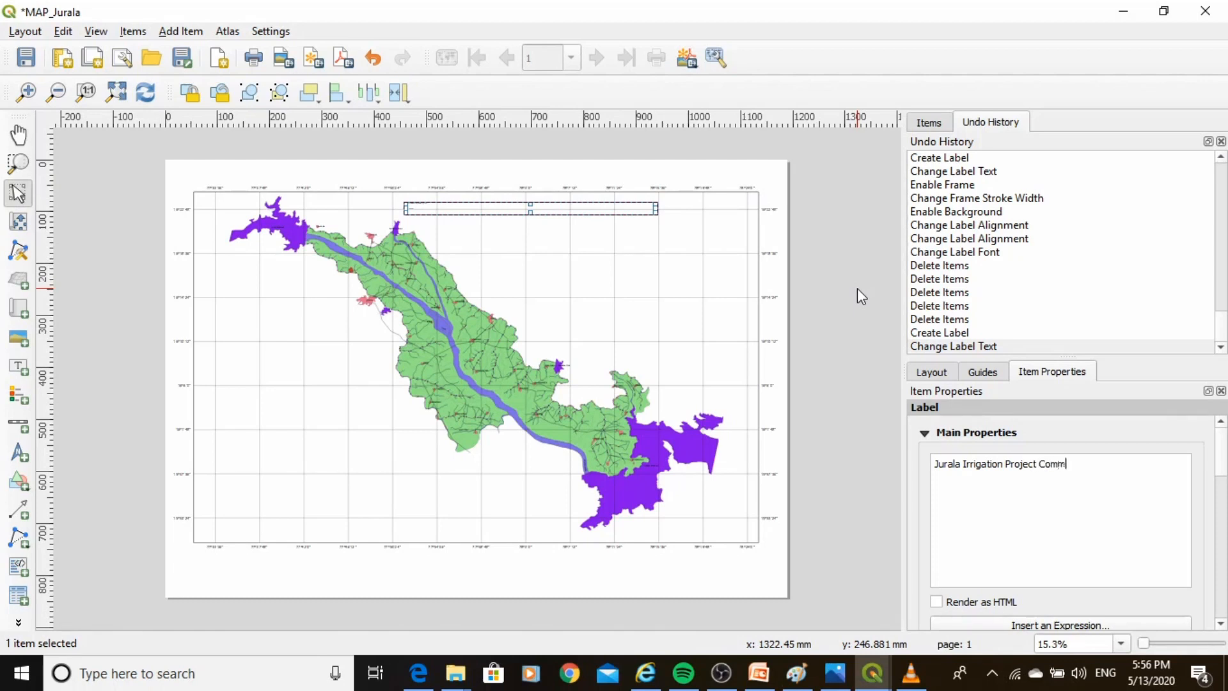
{"action": "type", "text": "Area"}
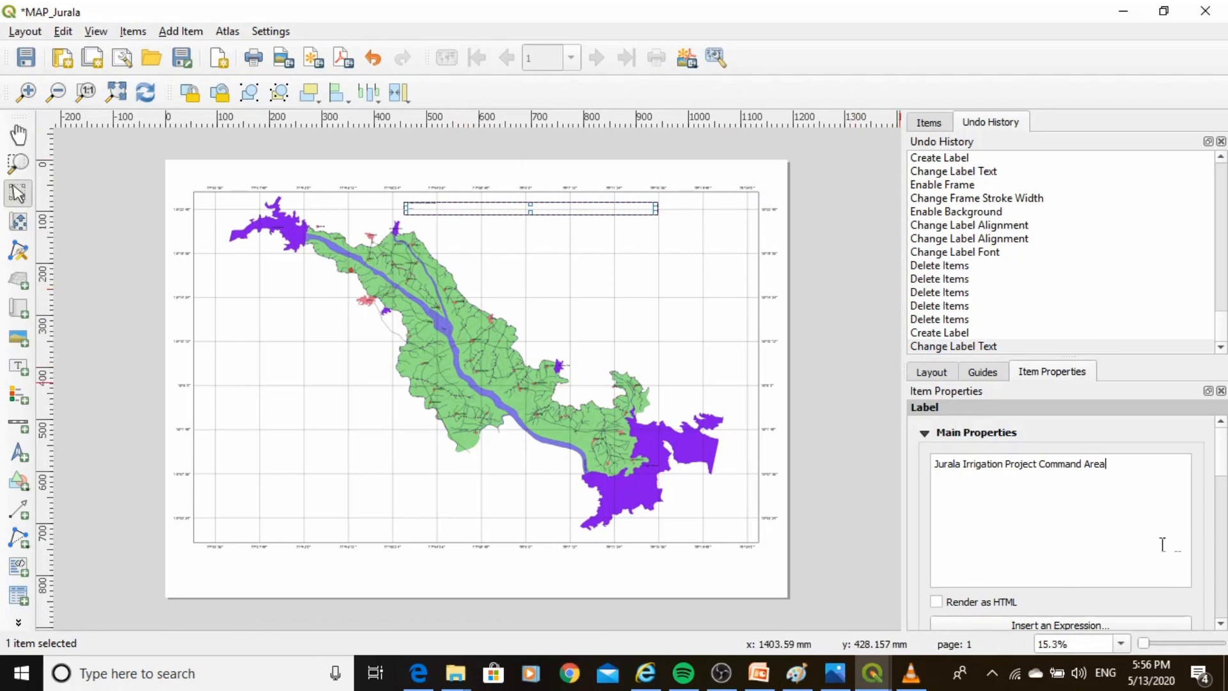
Set the label's font size to 72.
{"action": "scroll", "coordinate": [1062, 524], "scroll_direction": "down", "scroll_amount": 2}
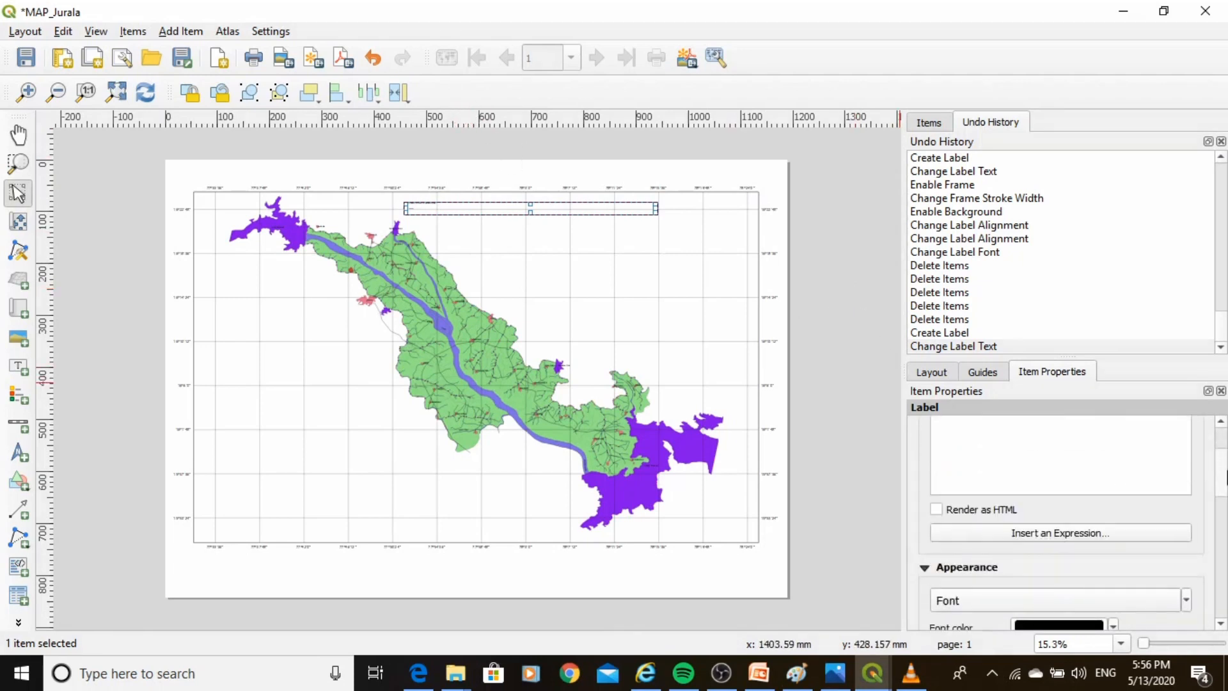
{"action": "scroll", "coordinate": [1145, 512], "scroll_direction": "up", "scroll_amount": 3}
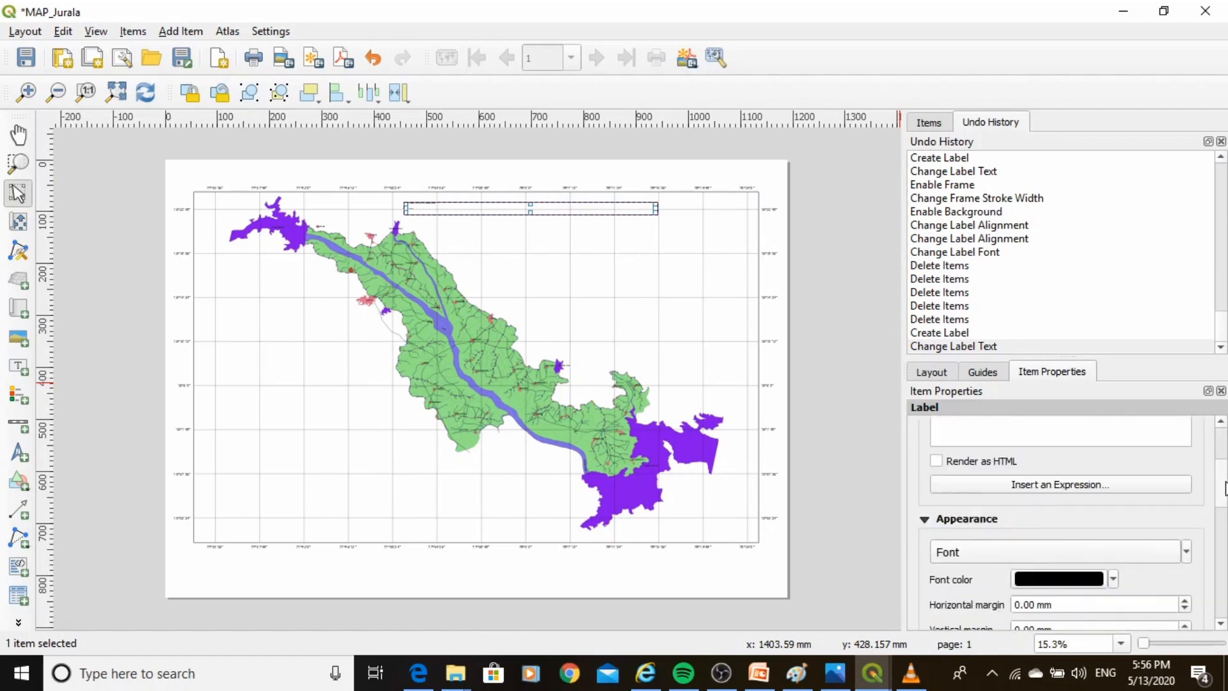
{"action": "scroll", "coordinate": [1148, 545], "scroll_direction": "down", "scroll_amount": 5}
{"action": "left_click", "coordinate": [1088, 550]}
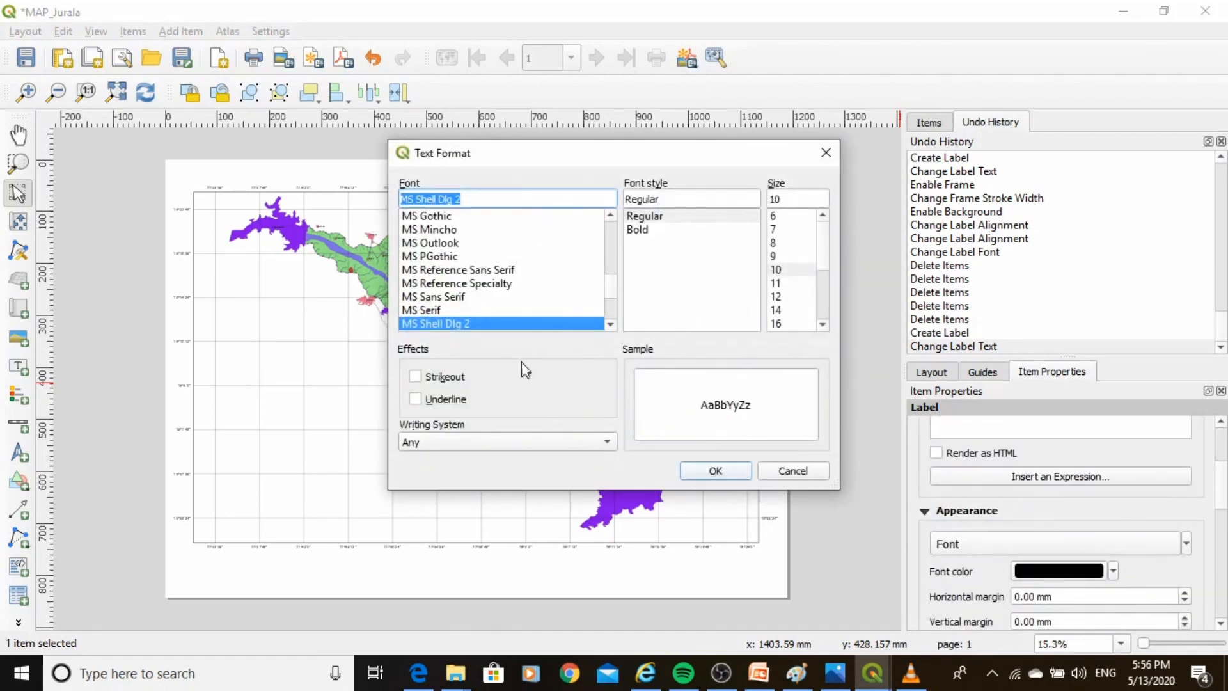
{"action": "left_click_drag", "start_coordinate": [823, 259], "coordinate": [825, 317]}
{"action": "left_click", "coordinate": [780, 310]}
{"action": "left_click", "coordinate": [782, 324]}
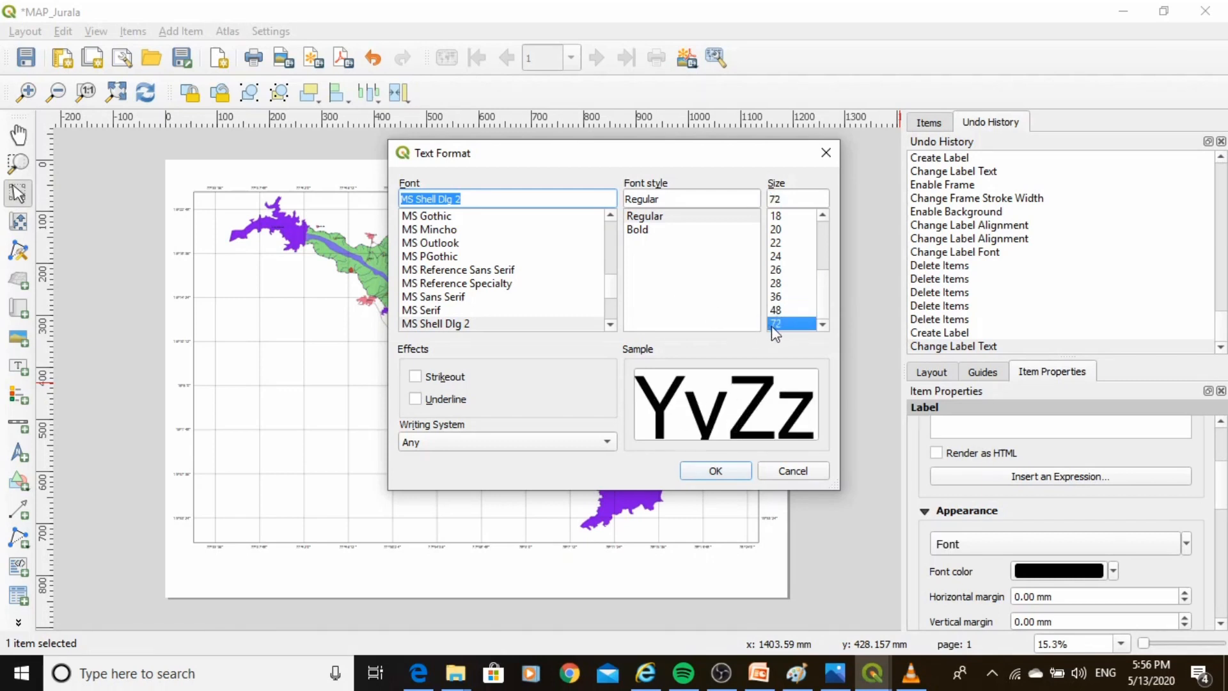
{"action": "left_click", "coordinate": [707, 471]}
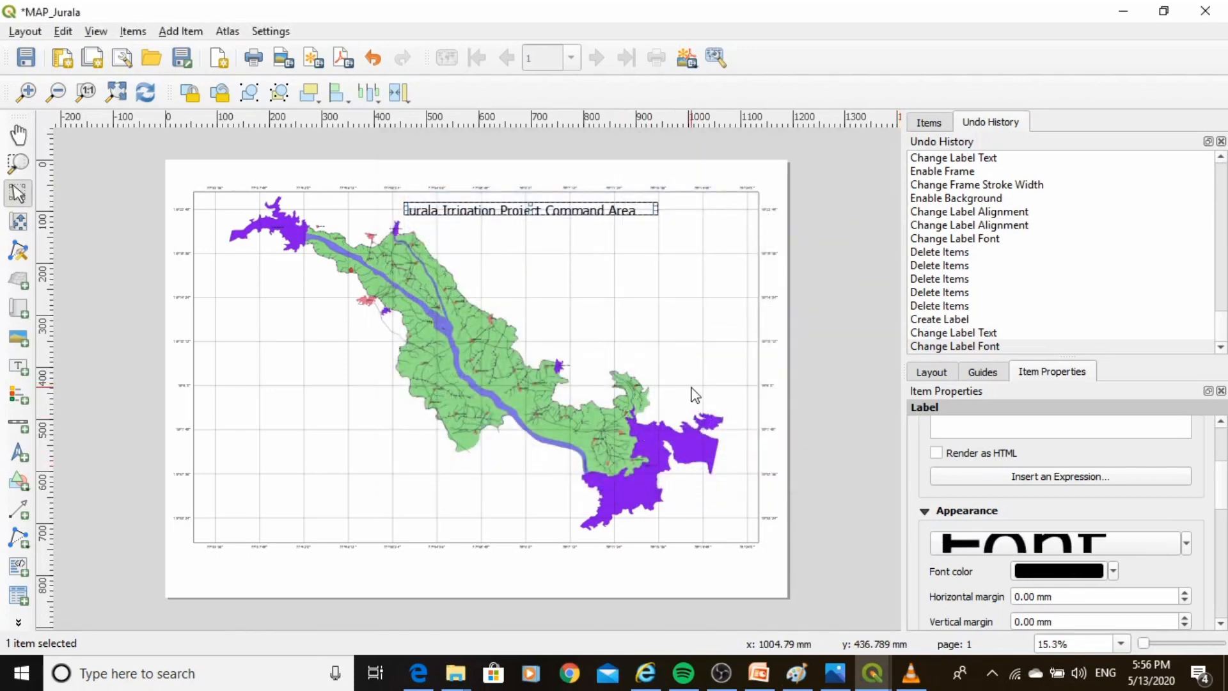
{"action": "scroll", "coordinate": [1220, 627], "scroll_direction": "down", "scroll_amount": 4}
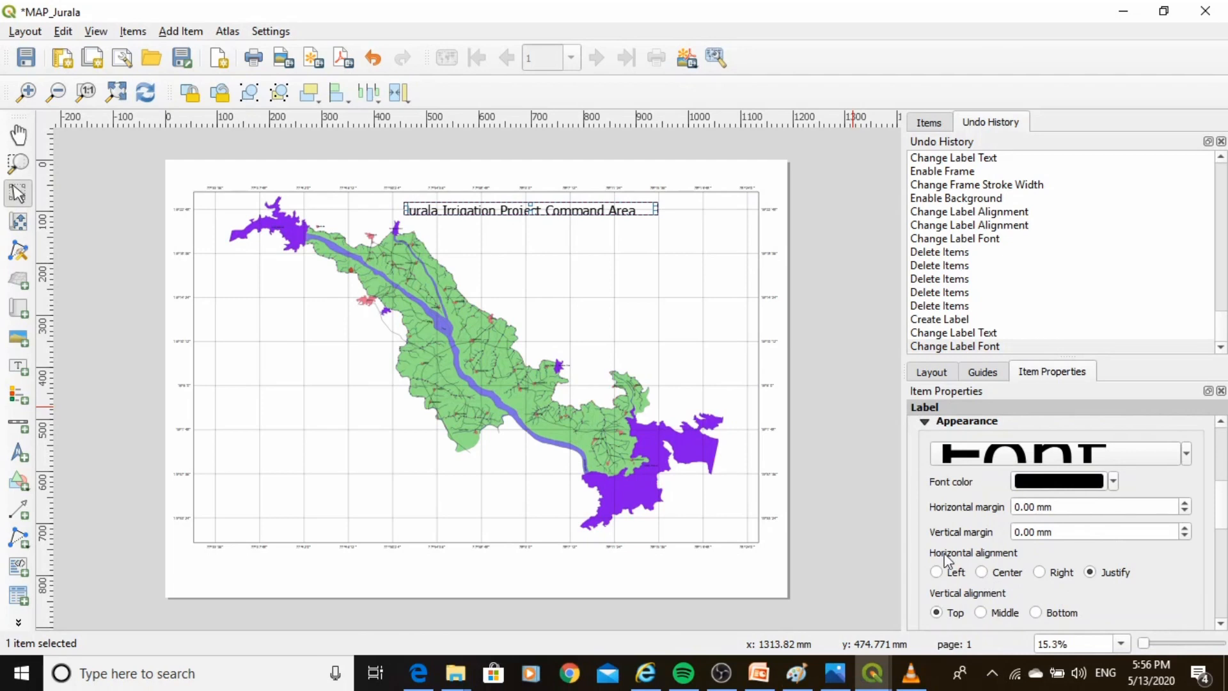
Center the title label's text horizontally and vertically.
{"action": "left_click", "coordinate": [1003, 573]}
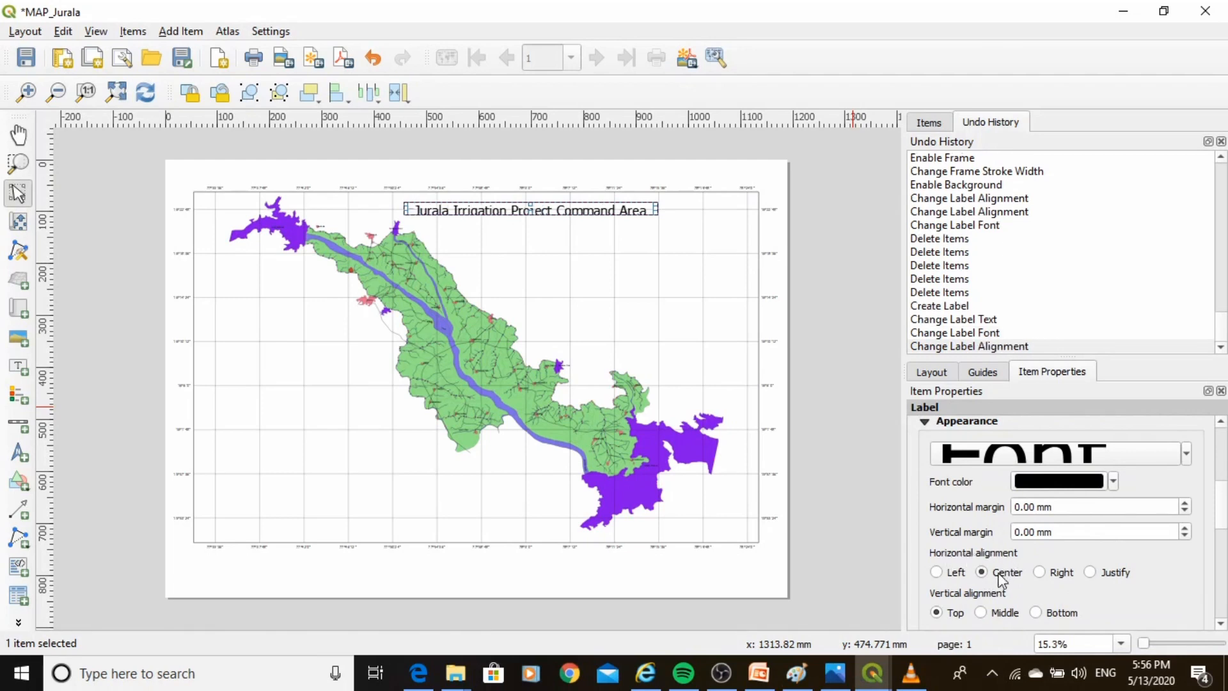
{"action": "left_click", "coordinate": [981, 612]}
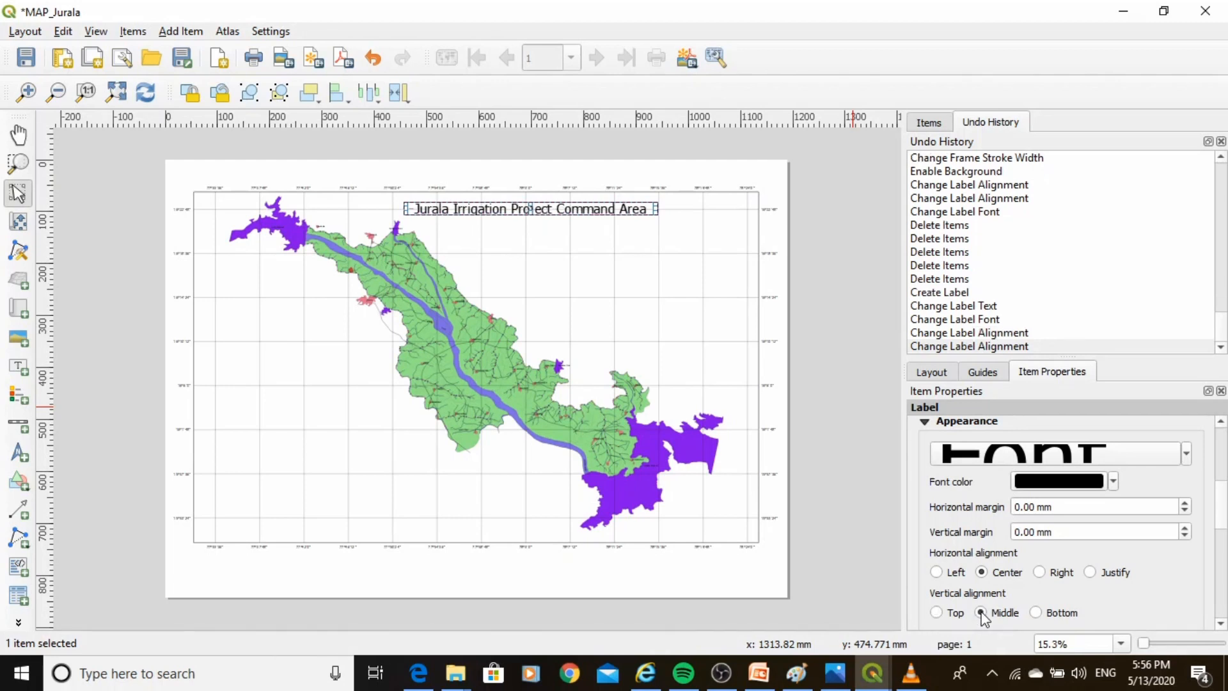
Enable a frame and a background for the title label.
{"action": "left_click_drag", "start_coordinate": [1221, 507], "coordinate": [1222, 536]}
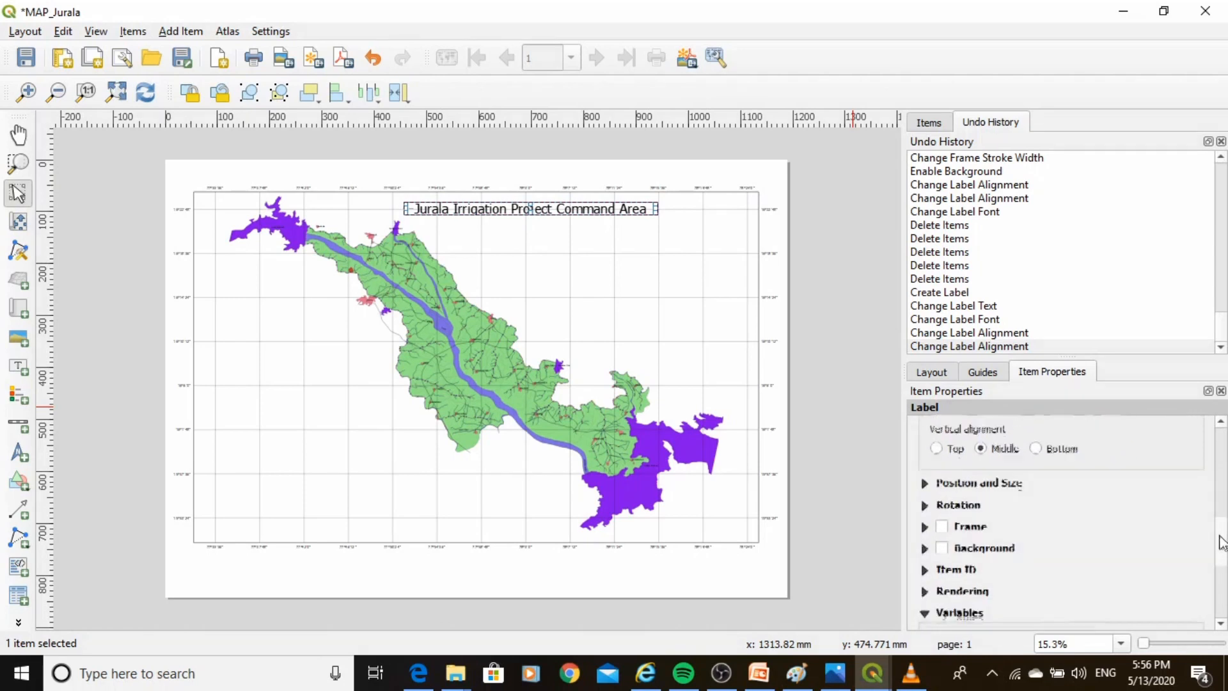
{"action": "left_click", "coordinate": [941, 526]}
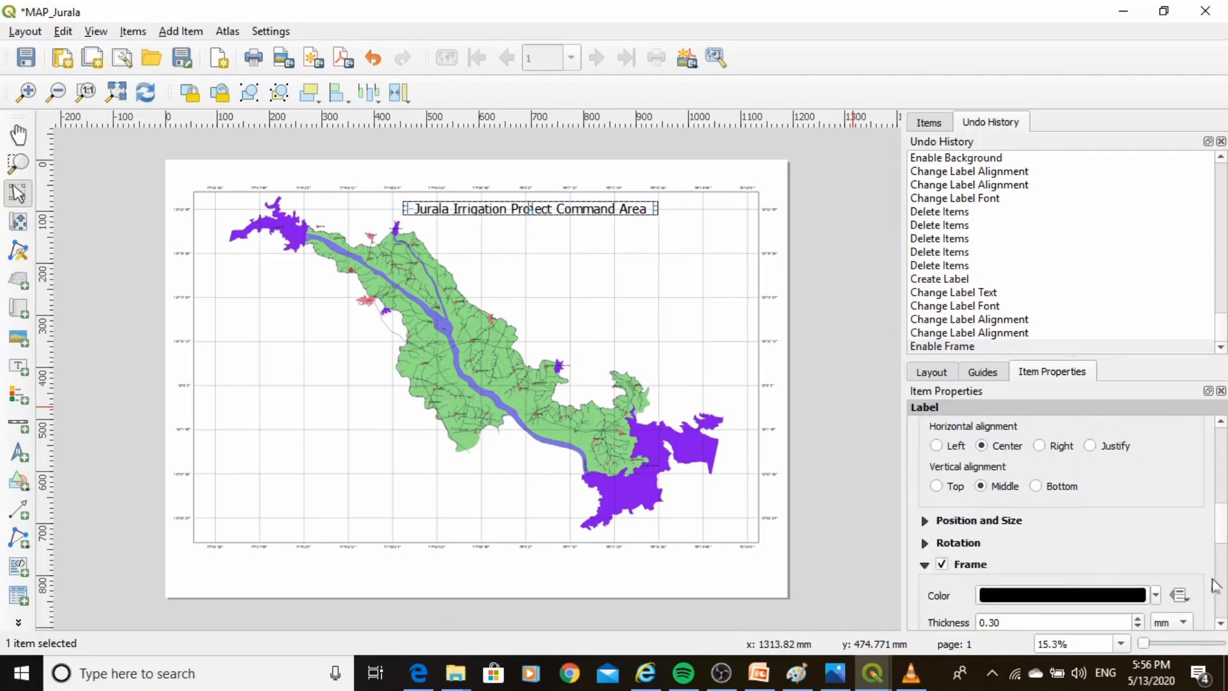
{"action": "scroll", "coordinate": [1152, 547], "scroll_direction": "down", "scroll_amount": 2}
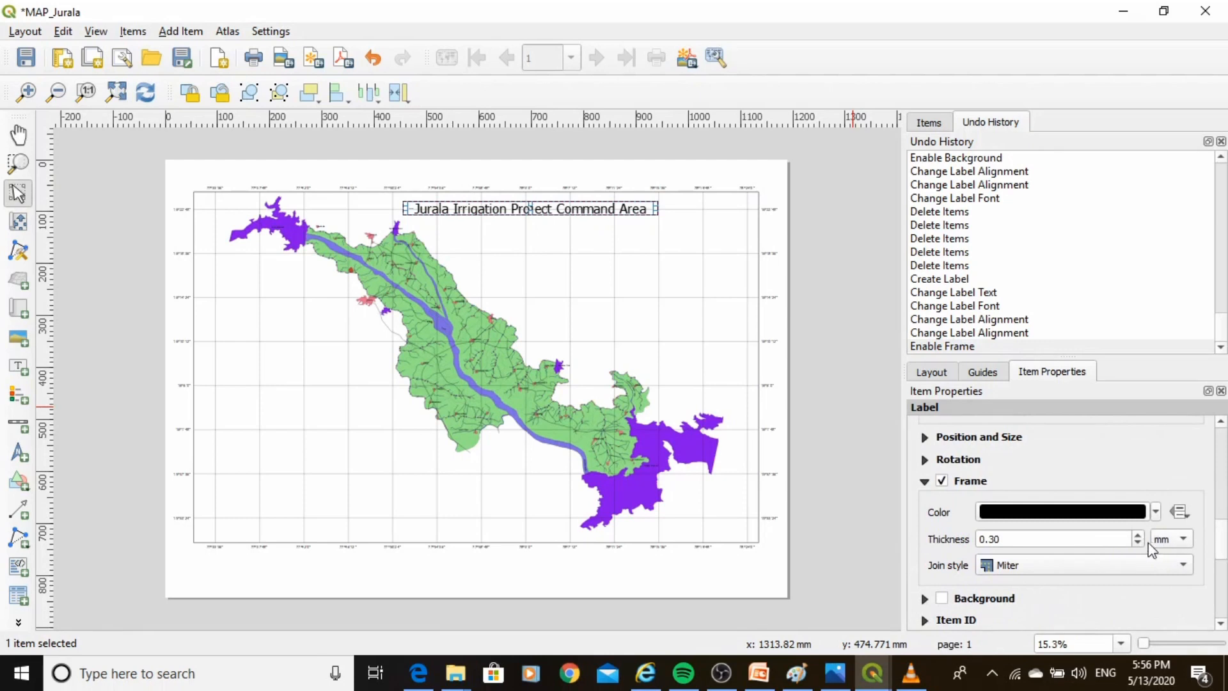
{"action": "left_click", "coordinate": [943, 600]}
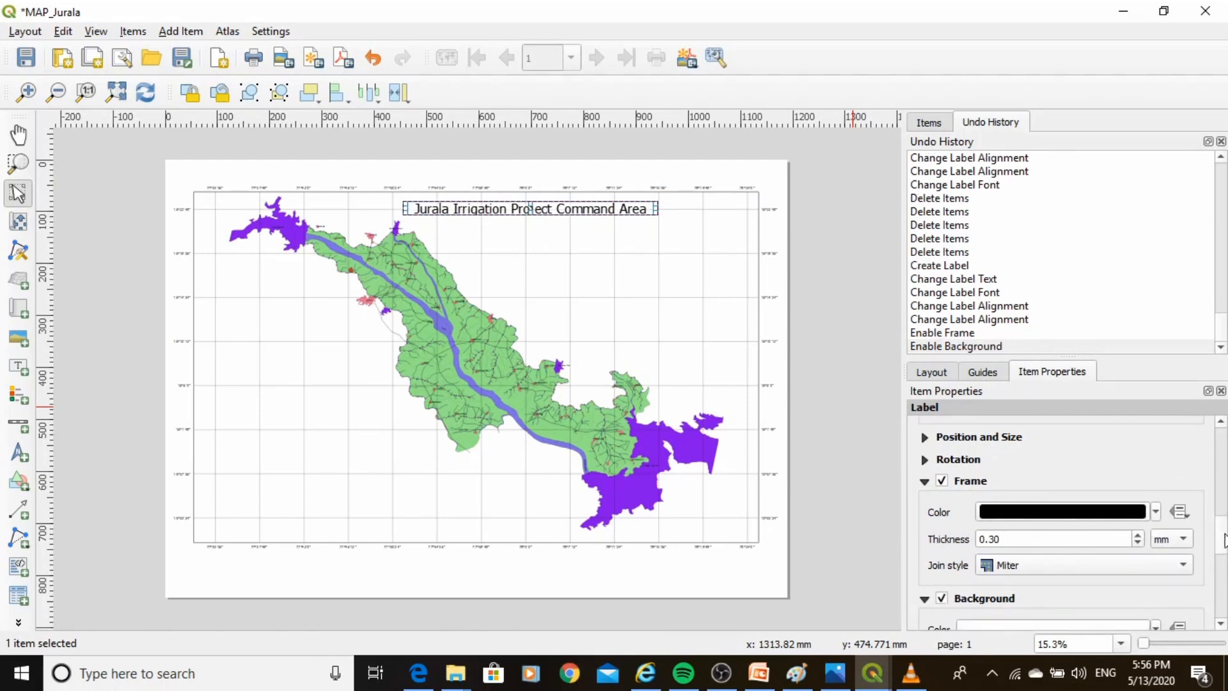
{"action": "scroll", "coordinate": [1224, 540], "scroll_direction": "down", "scroll_amount": 3}
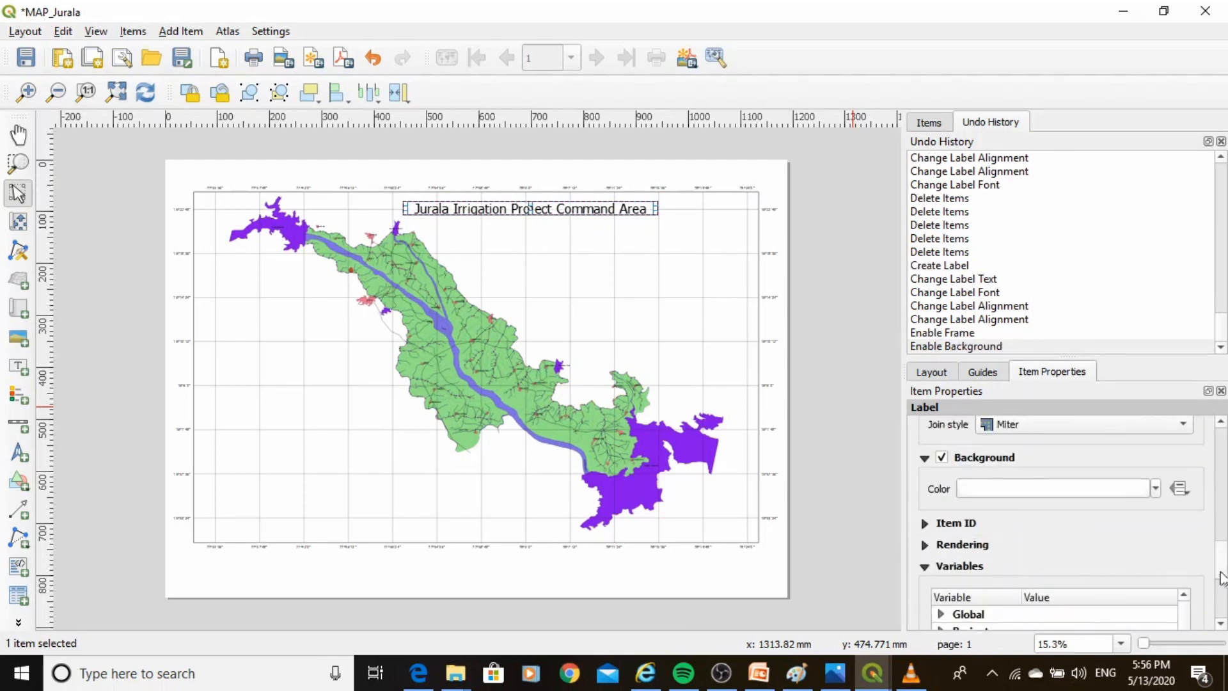
{"action": "left_click", "coordinate": [1156, 490]}
{"action": "left_click", "coordinate": [1159, 497]}
{"action": "left_click_drag", "start_coordinate": [1225, 563], "coordinate": [1225, 436]}
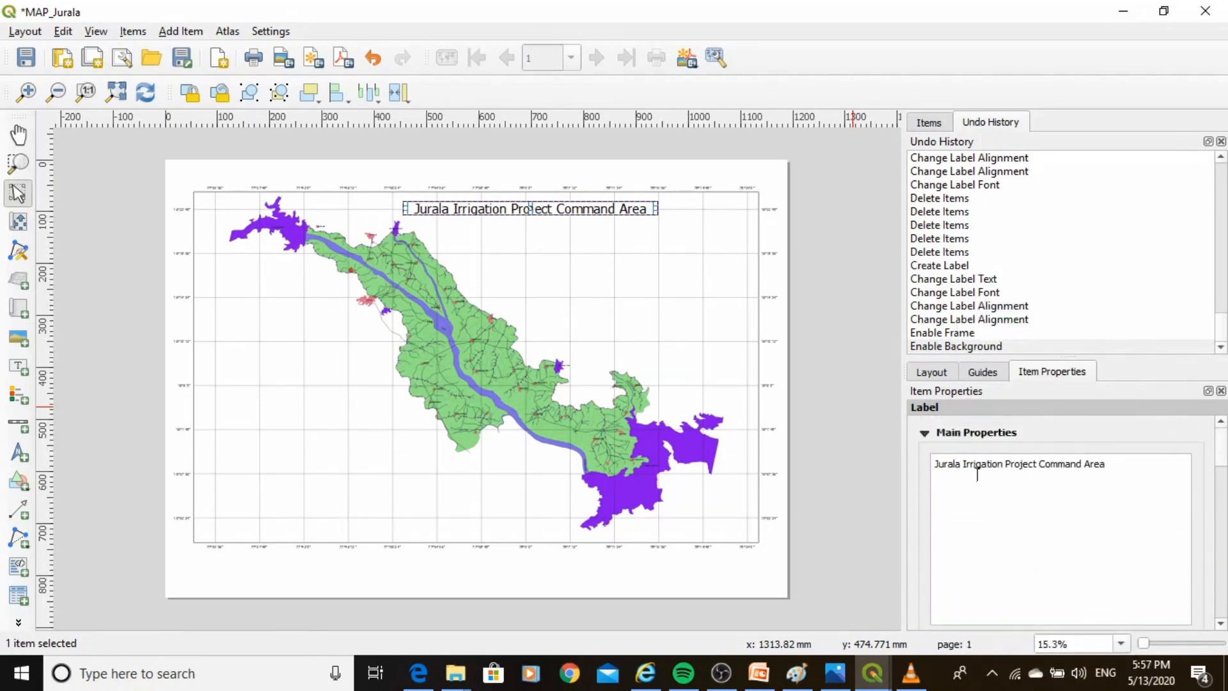
{"action": "left_click", "coordinate": [666, 301]}
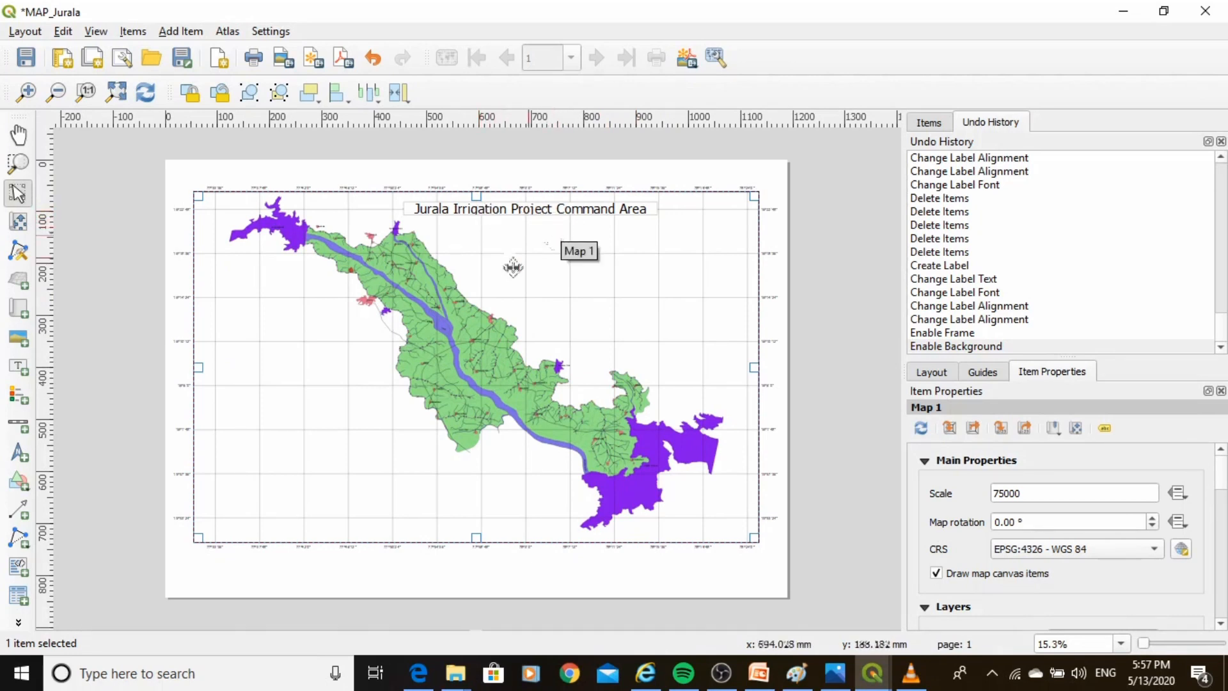
Add a north arrow near the top-right corner of the map frame.
{"action": "left_click", "coordinate": [18, 454]}
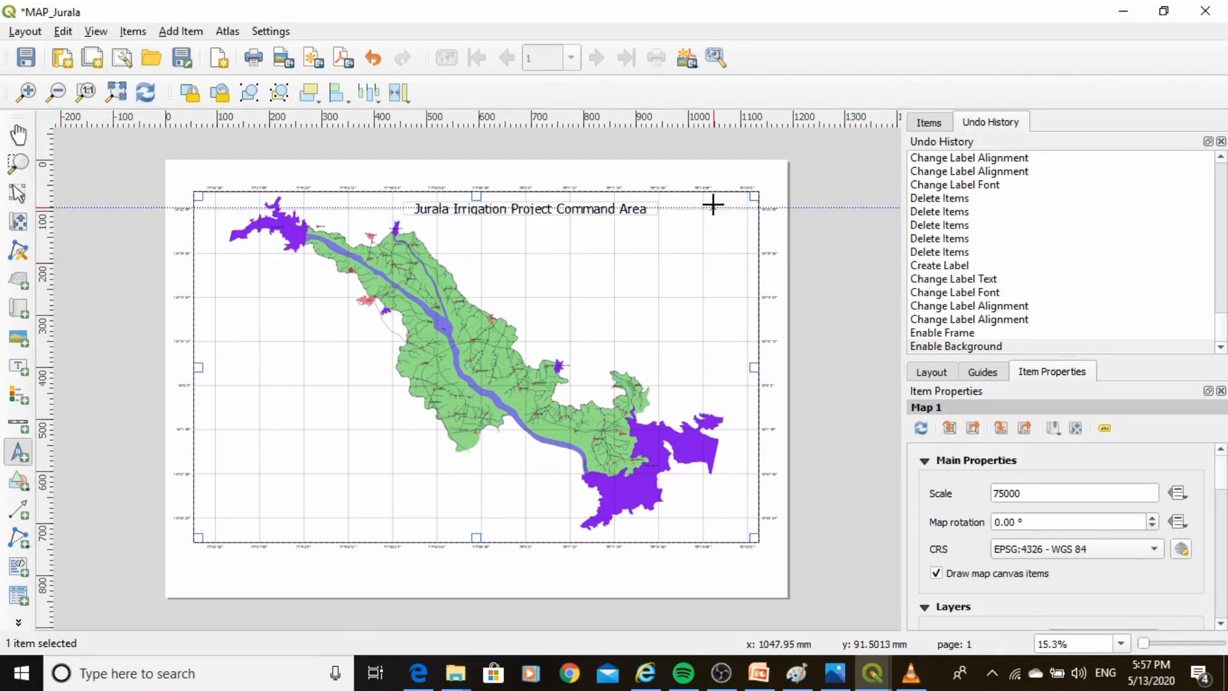
{"action": "left_click_drag", "start_coordinate": [713, 207], "coordinate": [745, 240]}
{"action": "left_click", "coordinate": [723, 275]}
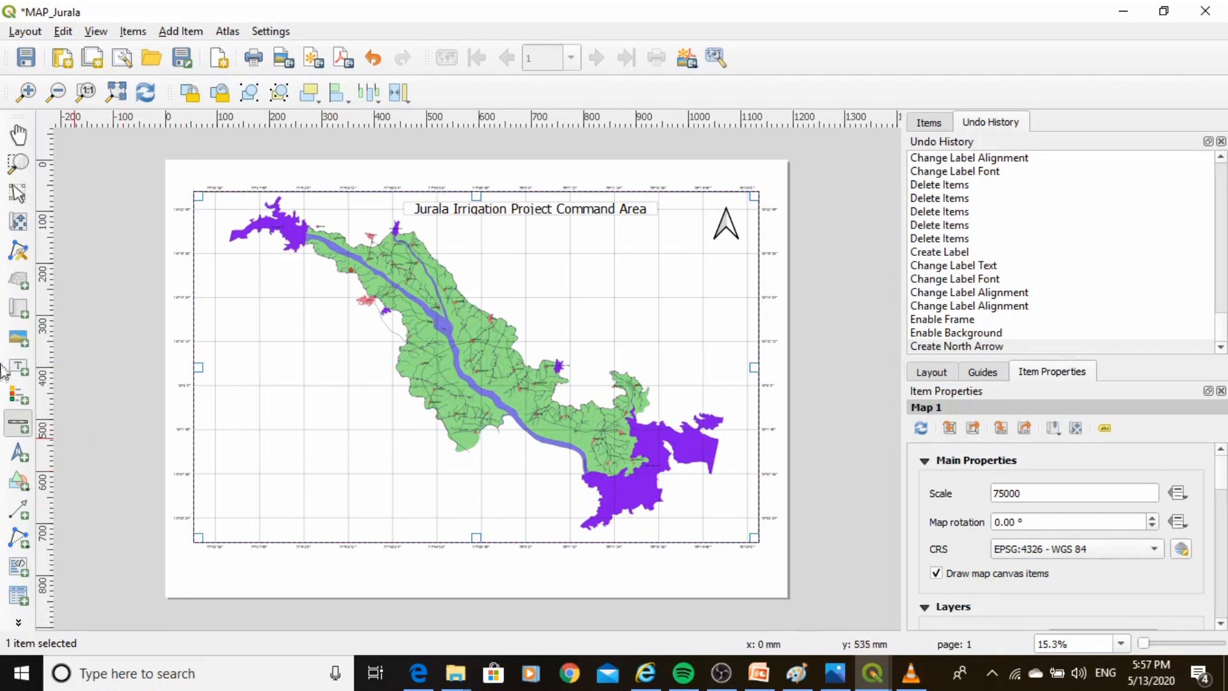
Add a scale bar below the map frame, keeping its units in kilometers.
{"action": "left_click", "coordinate": [17, 426]}
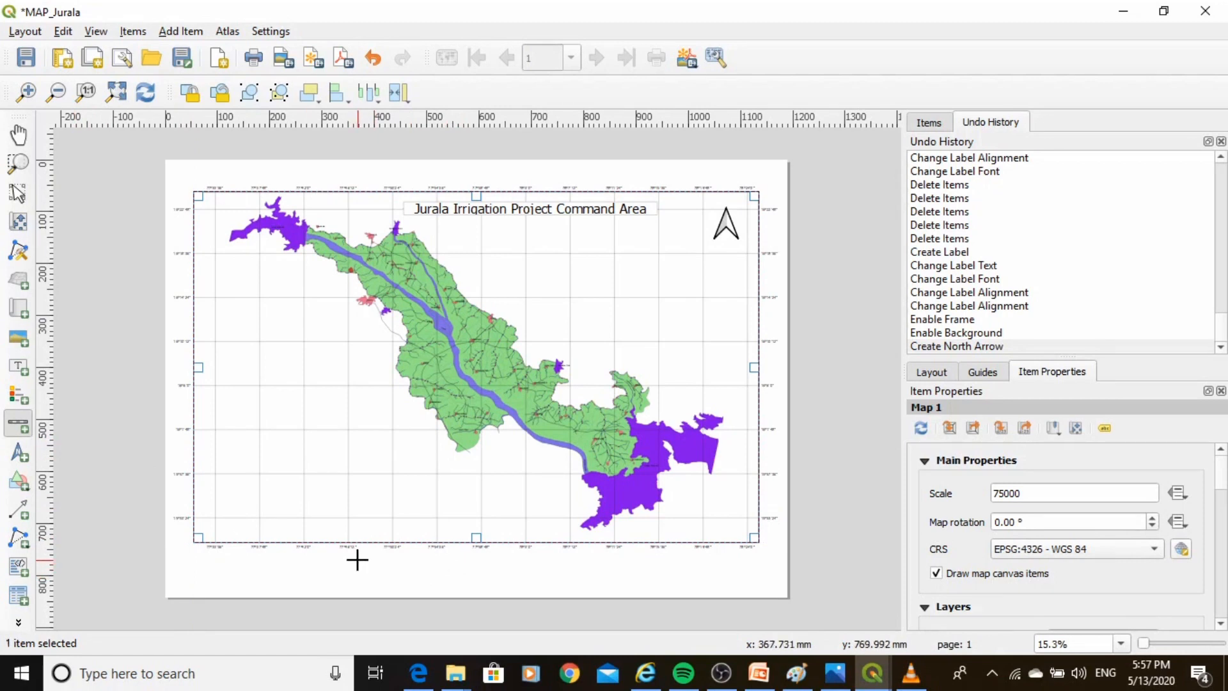
{"action": "left_click_drag", "start_coordinate": [356, 561], "coordinate": [603, 568]}
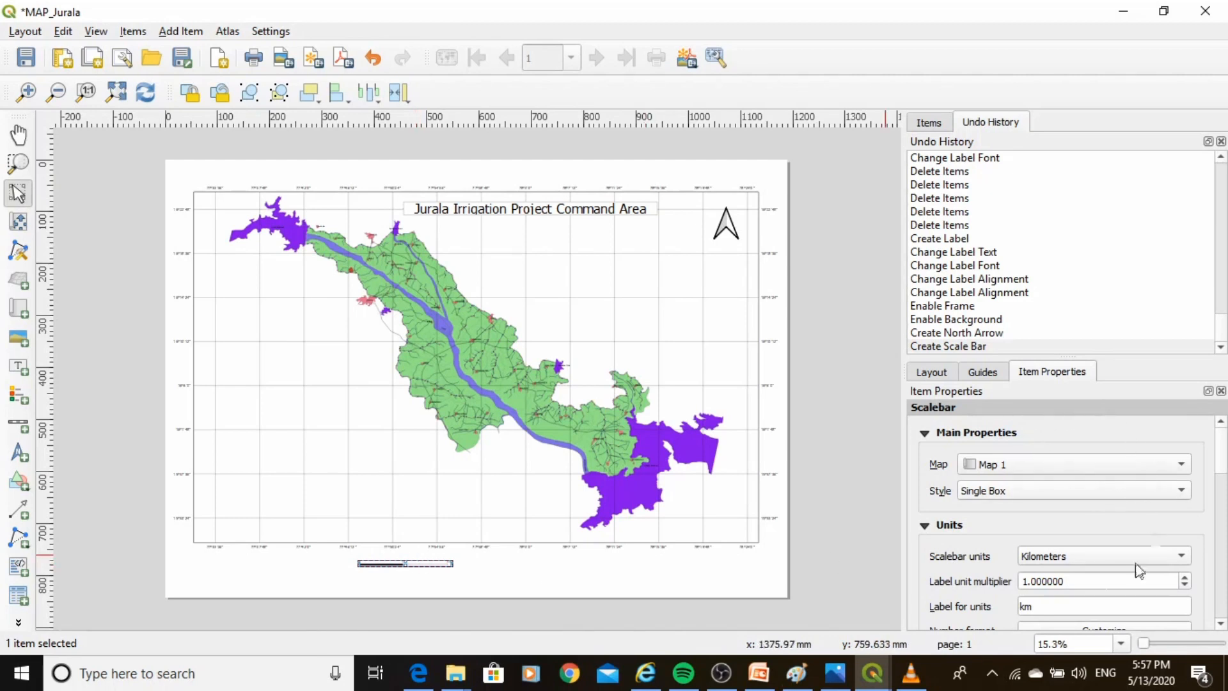
{"action": "left_click_drag", "start_coordinate": [1222, 457], "coordinate": [1221, 470]}
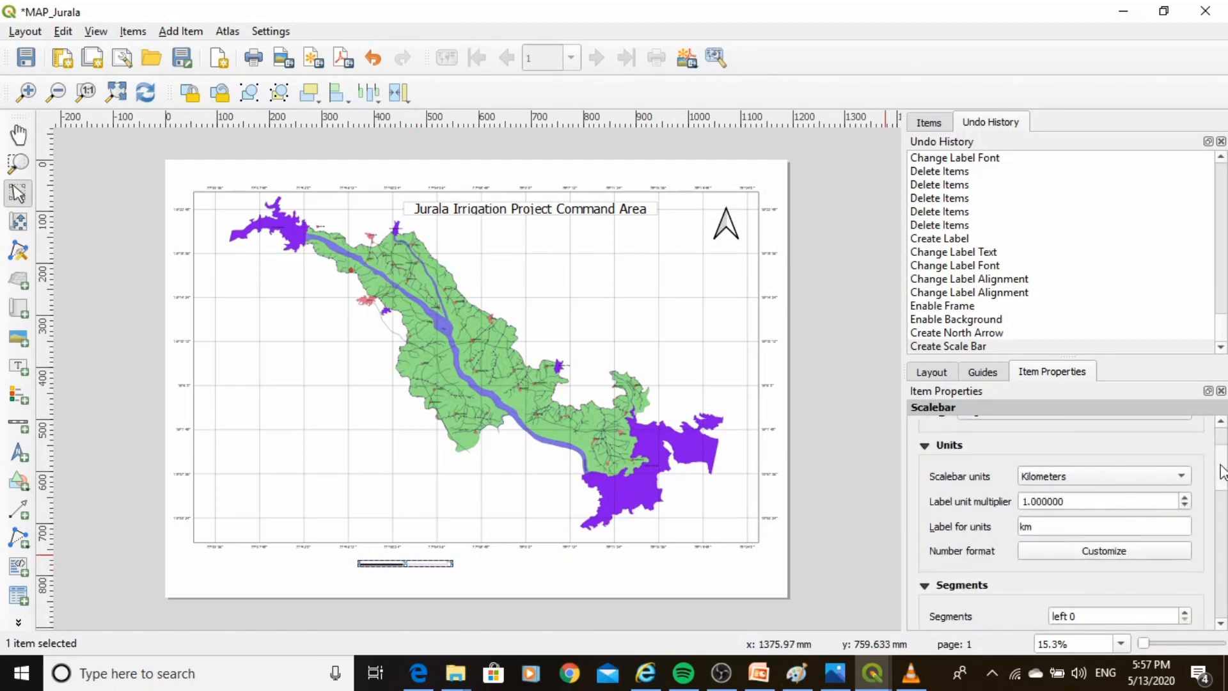
{"action": "left_click", "coordinate": [1056, 478]}
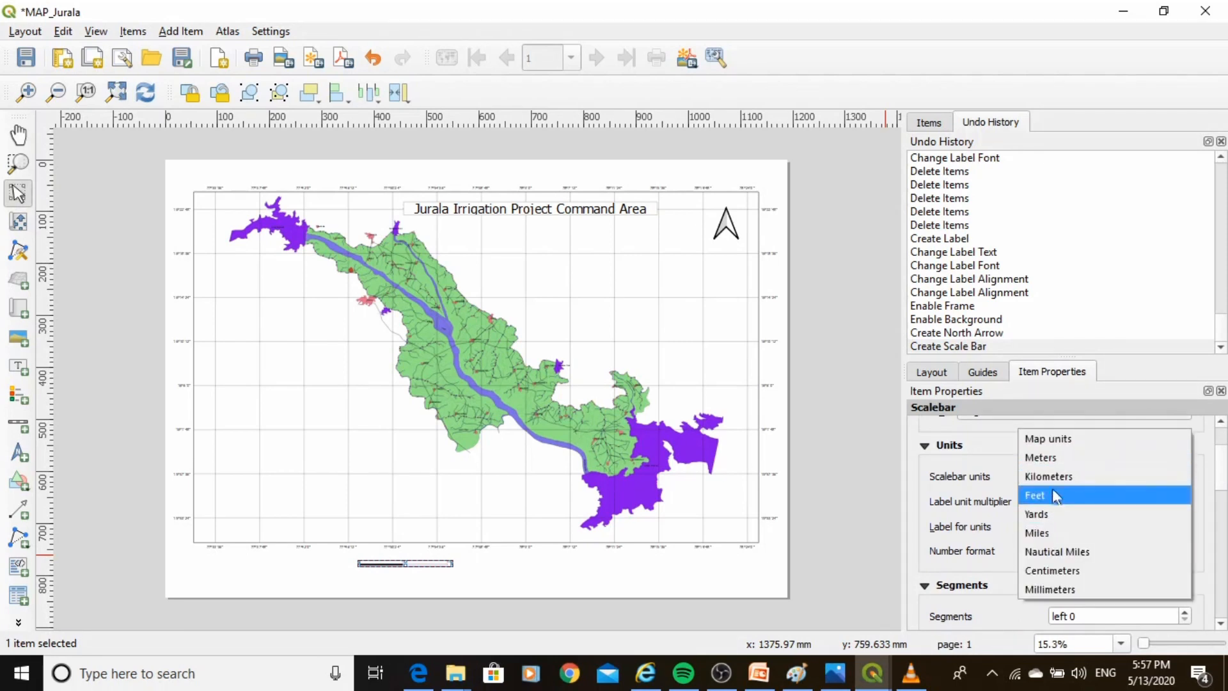
{"action": "left_click", "coordinate": [1054, 476]}
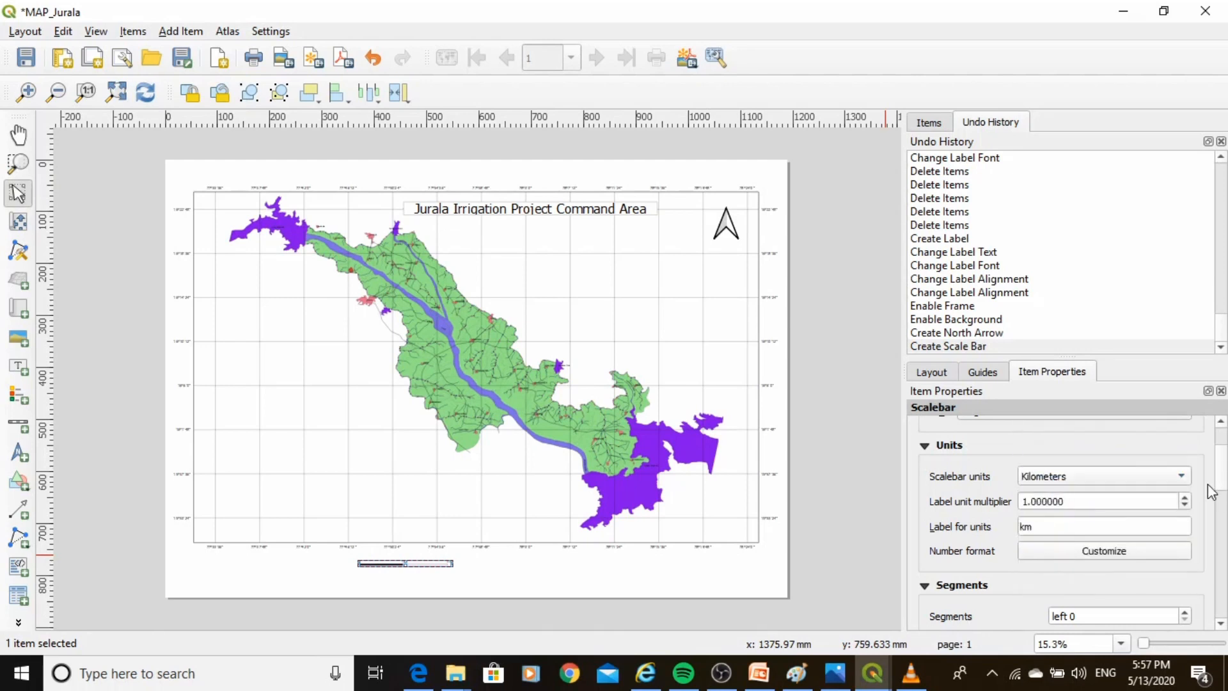
Increase the number of right-hand segments of the scale bar.
{"action": "scroll", "coordinate": [1223, 484], "scroll_direction": "down", "scroll_amount": 5}
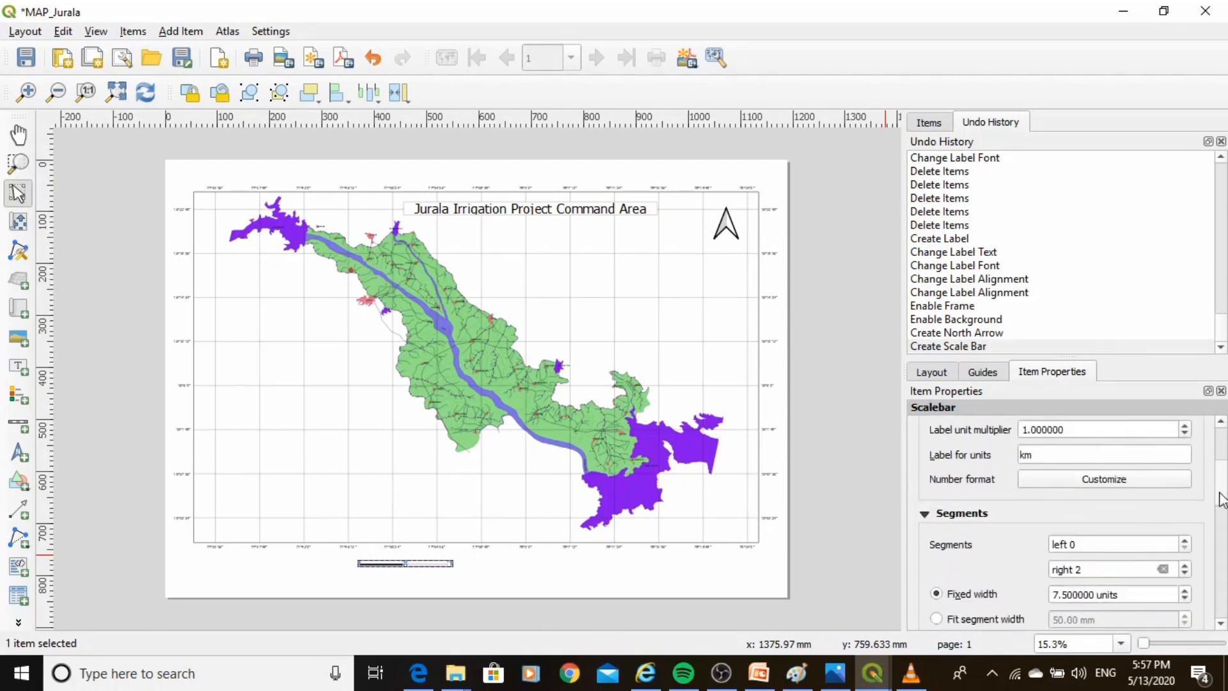
{"action": "scroll", "coordinate": [1222, 503], "scroll_direction": "down", "scroll_amount": 1}
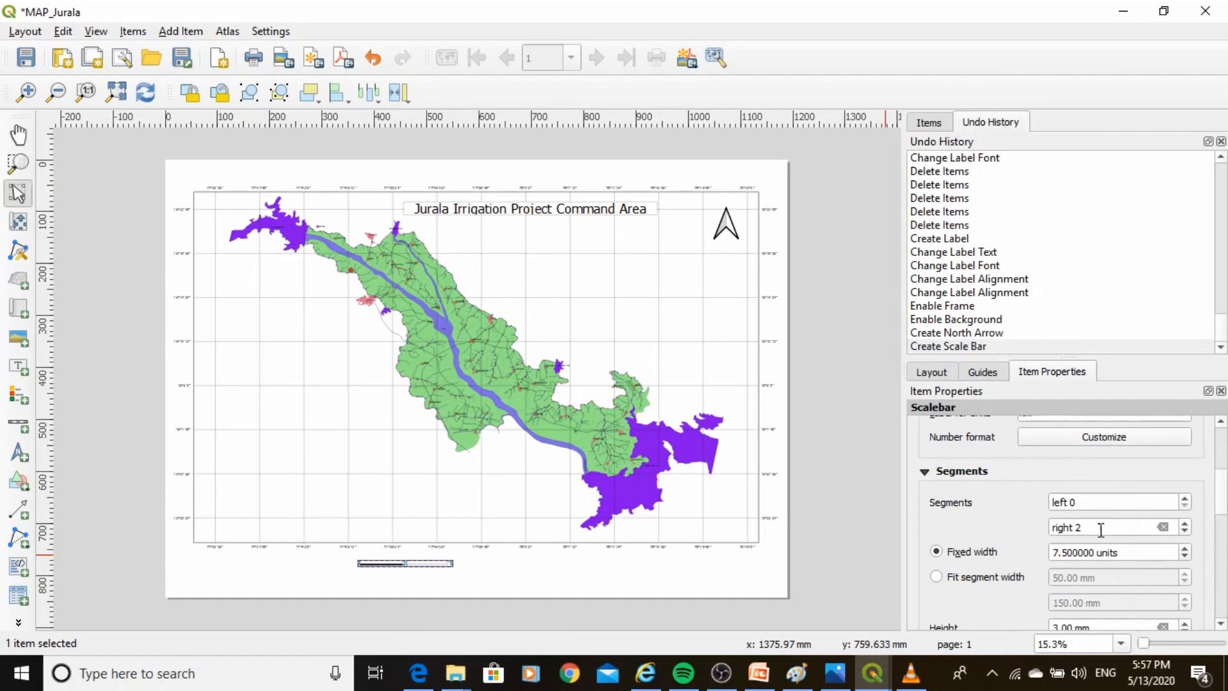
{"action": "left_click", "coordinate": [1184, 524]}
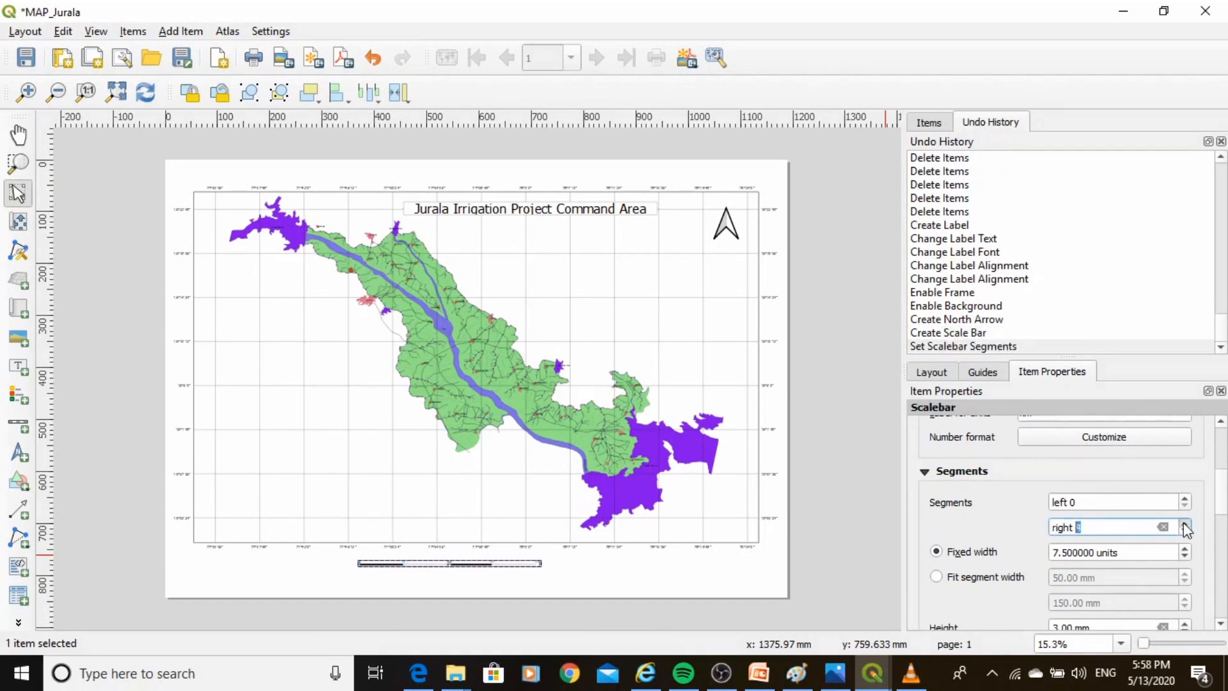
{"action": "left_click", "coordinate": [1184, 524]}
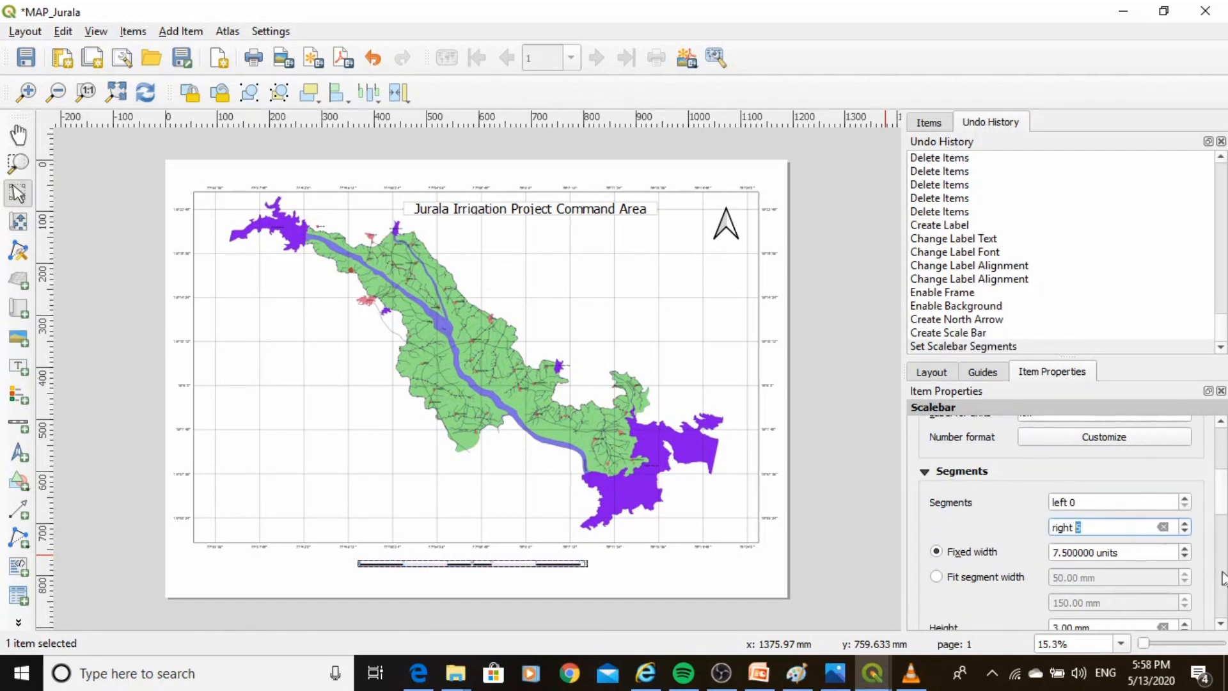
Try raising the scale bar height, then set it back to 3.00 mm.
{"action": "left_click_drag", "start_coordinate": [1222, 503], "coordinate": [1222, 531]}
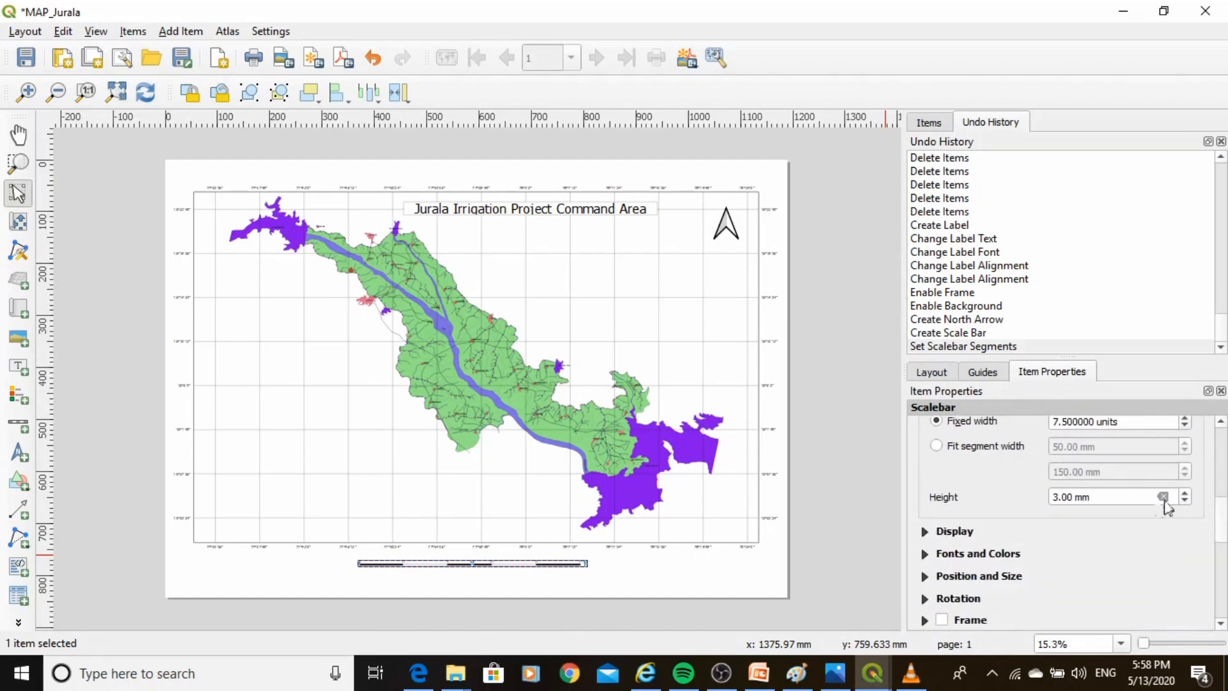
{"action": "left_click", "coordinate": [1182, 494]}
{"action": "left_click", "coordinate": [1182, 494]}
{"action": "left_click", "coordinate": [1182, 494]}
{"action": "left_click", "coordinate": [1182, 494]}
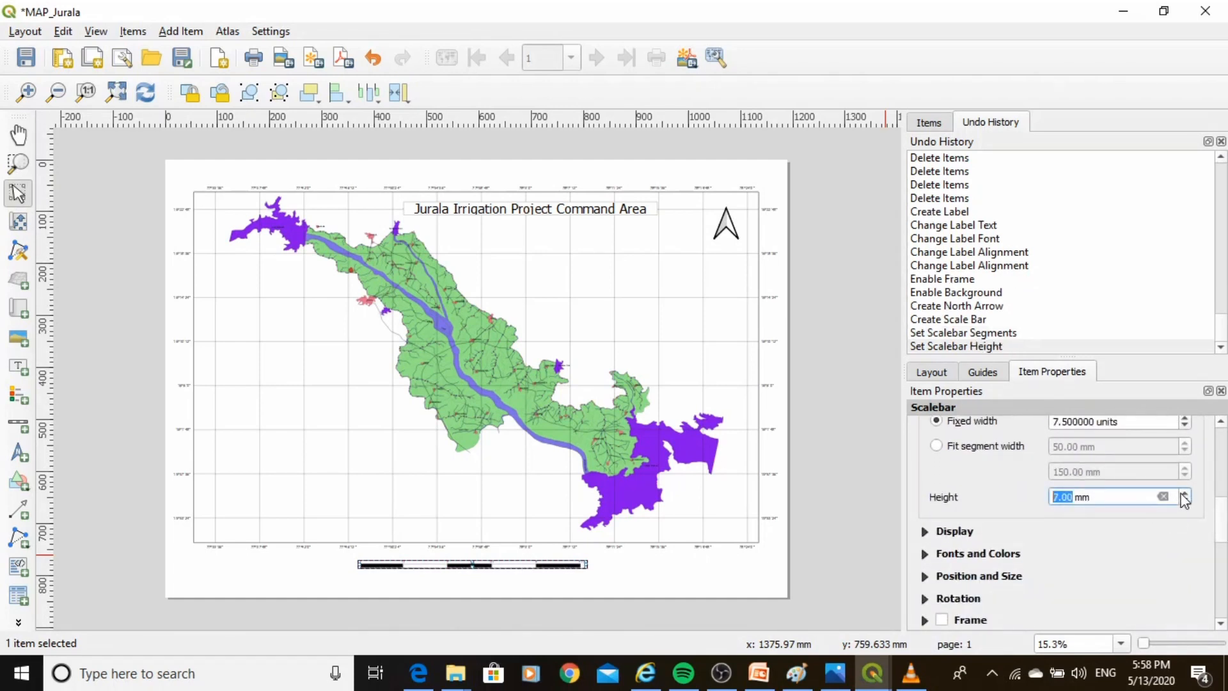
{"action": "left_click", "coordinate": [1185, 501]}
{"action": "left_click", "coordinate": [1184, 501]}
{"action": "left_click", "coordinate": [1184, 501]}
{"action": "left_click", "coordinate": [1184, 501]}
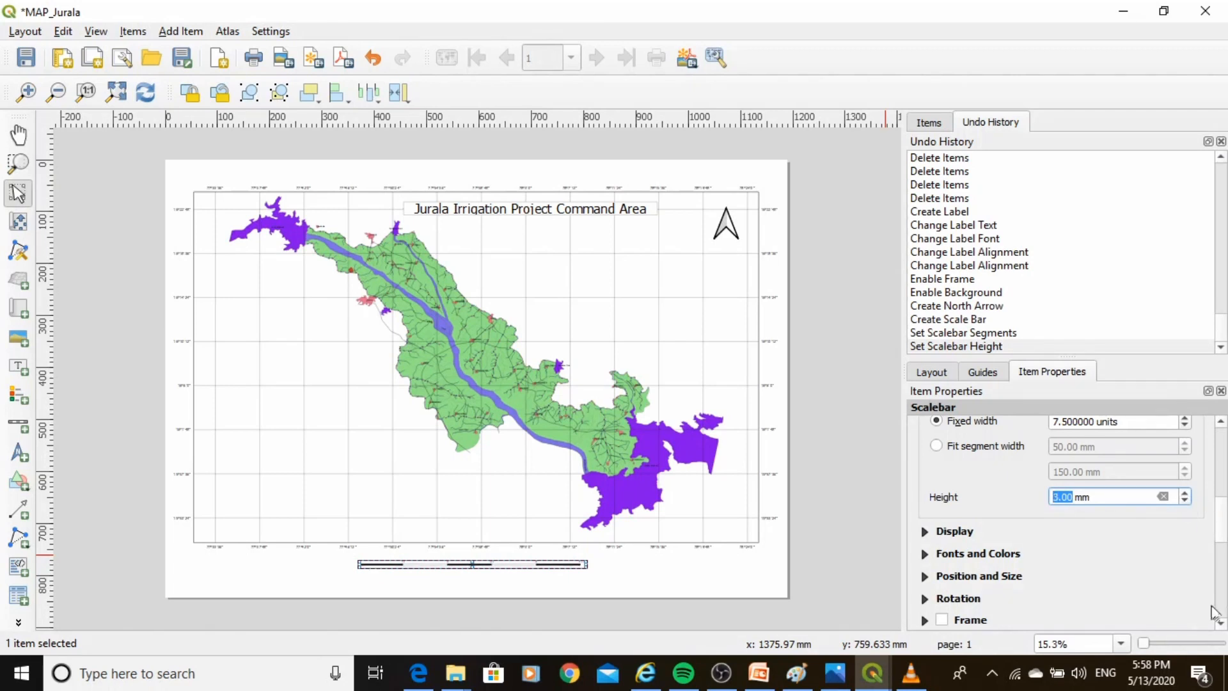
{"action": "scroll", "coordinate": [1087, 614], "scroll_direction": "down", "scroll_amount": 2}
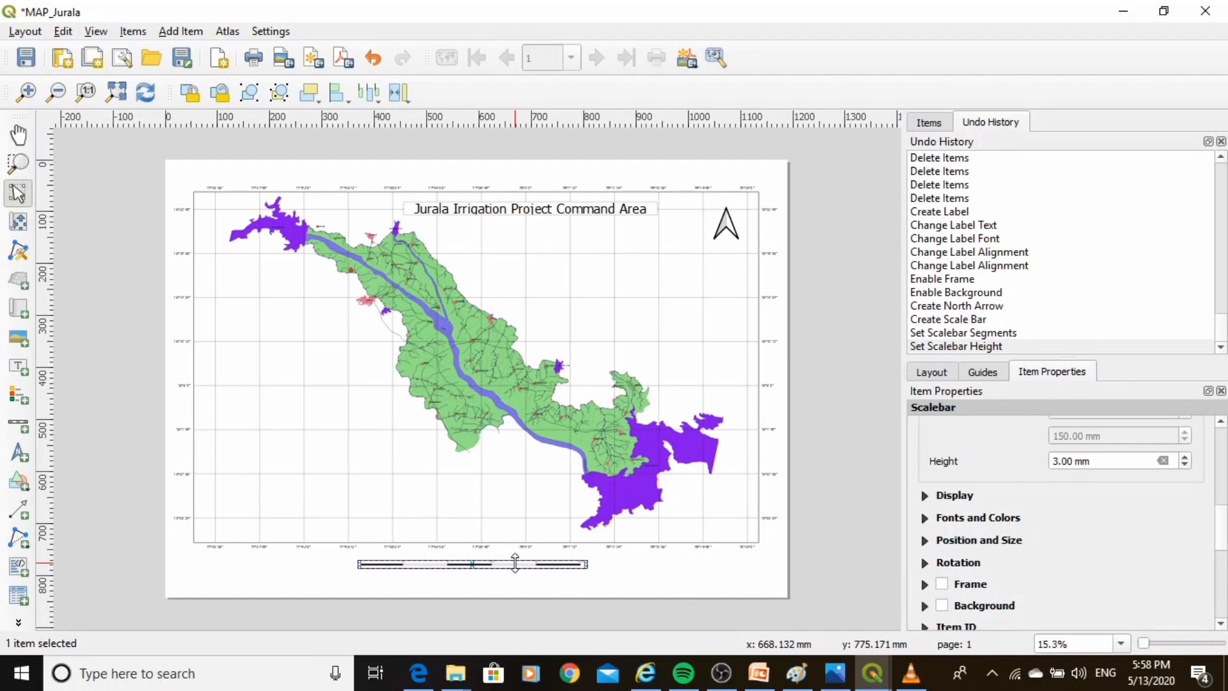
Nudge the scale bar slightly upward beneath the map frame.
{"action": "key", "text": "Left"}
{"action": "key", "text": "Left"}
{"action": "key", "text": "Left"}
{"action": "key", "text": "Left"}
{"action": "key", "text": "Left"}
{"action": "key", "text": "Left"}
{"action": "key", "text": "Left"}
{"action": "key", "text": "Left"}
{"action": "key", "text": "Left"}
{"action": "key", "text": "Left"}
{"action": "key", "text": "Left"}
{"action": "key", "text": "Left"}
{"action": "key", "text": "Left"}
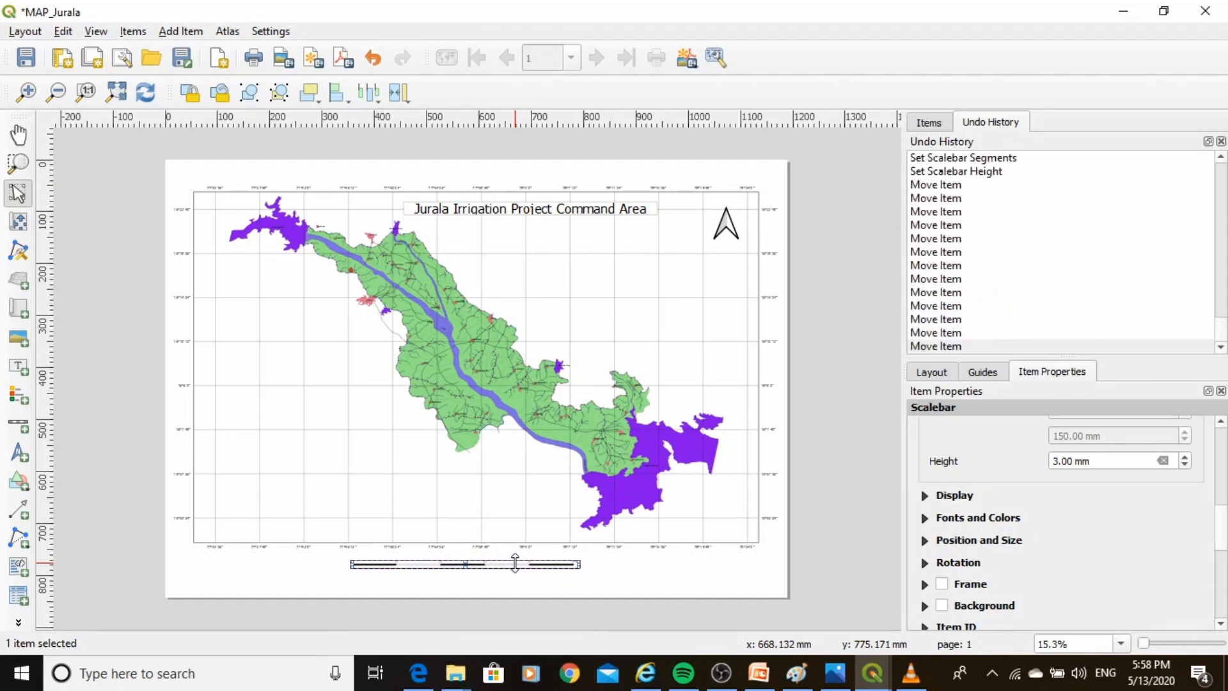
{"action": "key", "text": "Right"}
{"action": "key", "text": "Right"}
{"action": "key", "text": "Right"}
{"action": "key", "text": "Right"}
{"action": "key", "text": "Right"}
{"action": "key", "text": "Right"}
{"action": "key", "text": "Right"}
{"action": "key", "text": "Right"}
{"action": "key", "text": "Right"}
{"action": "key", "text": "Right"}
{"action": "key", "text": "Right"}
{"action": "key", "text": "Right"}
{"action": "key", "text": "Right"}
{"action": "key", "text": "Up"}
{"action": "key", "text": "Up"}
{"action": "key", "text": "Up"}
{"action": "key", "text": "Up"}
{"action": "key", "text": "Up"}
{"action": "key", "text": "Up"}
{"action": "key", "text": "Up"}
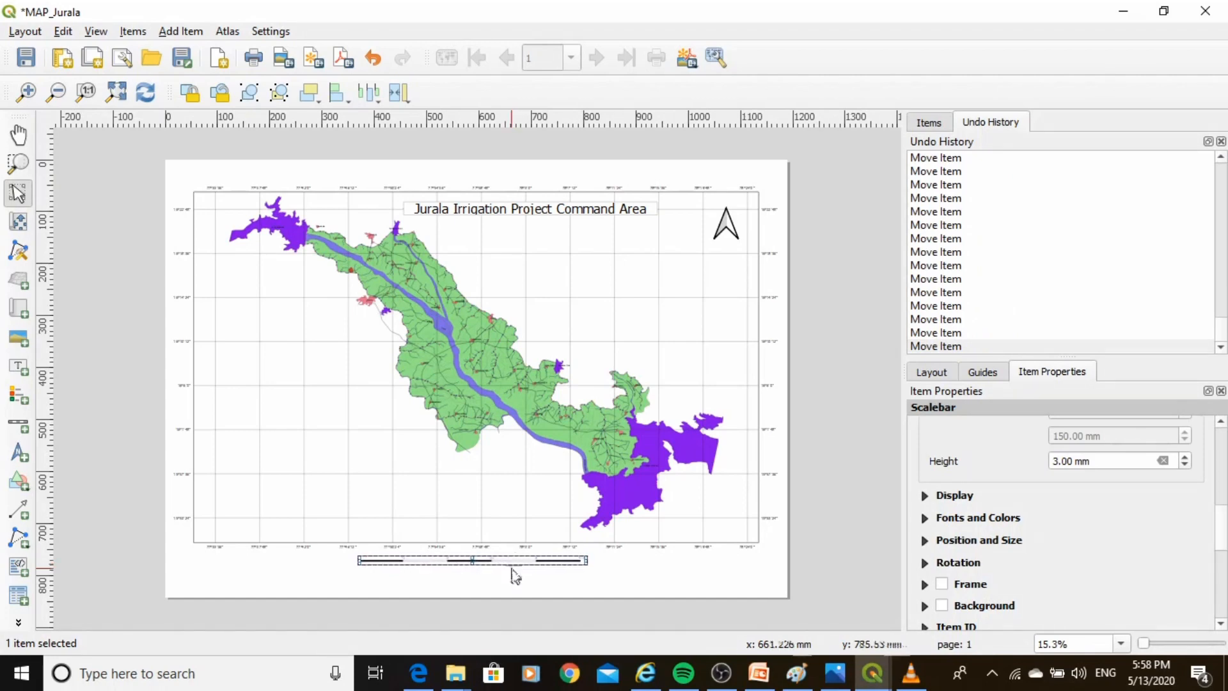
{"action": "left_click", "coordinate": [503, 579]}
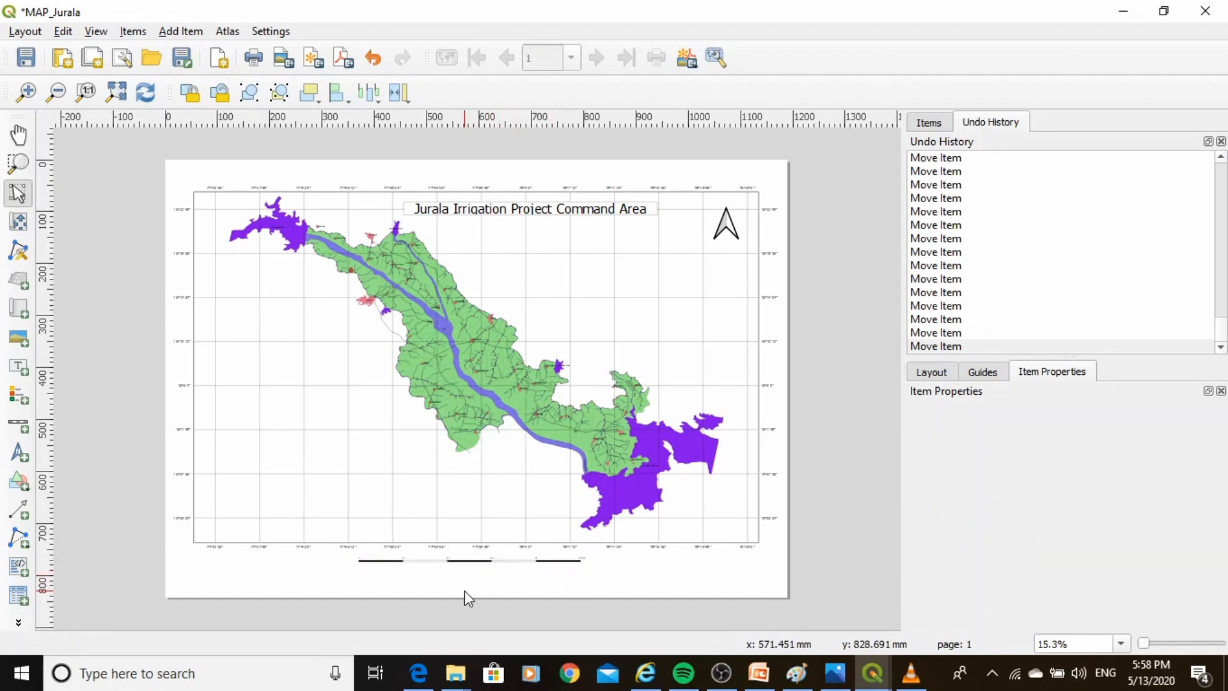
Set the scale bar's label font size to 18 points.
{"action": "scroll", "coordinate": [467, 594], "scroll_direction": "up", "scroll_amount": 2}
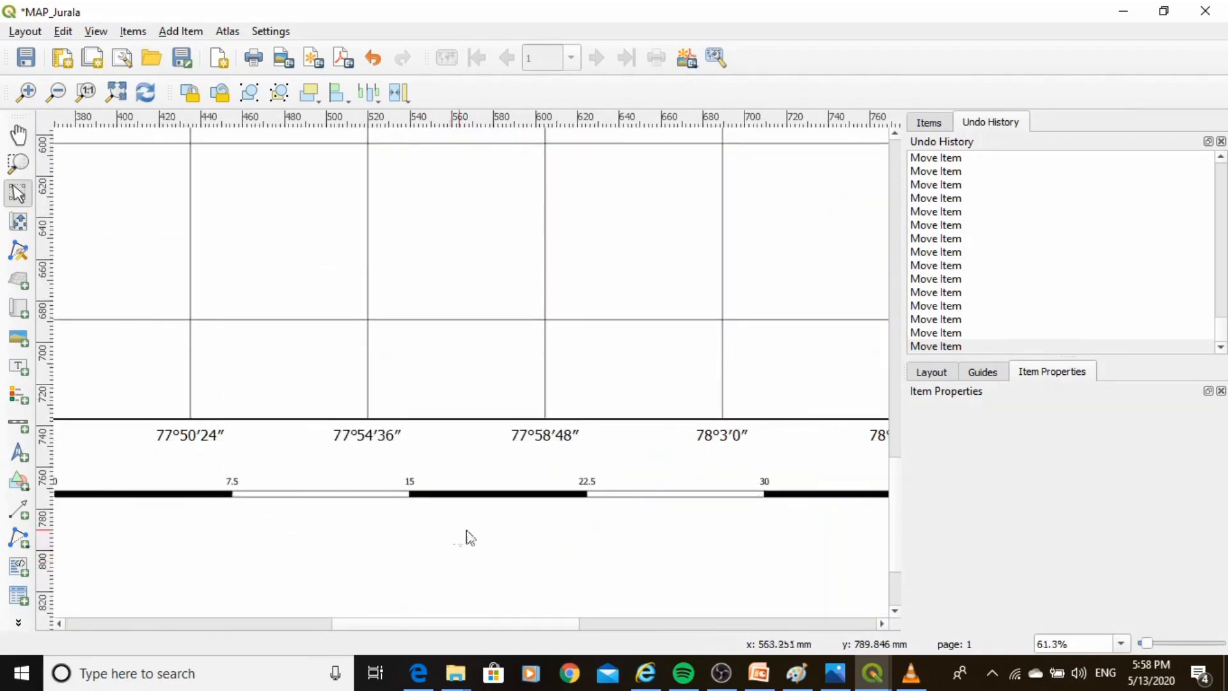
{"action": "scroll", "coordinate": [528, 537], "scroll_direction": "down", "scroll_amount": 1}
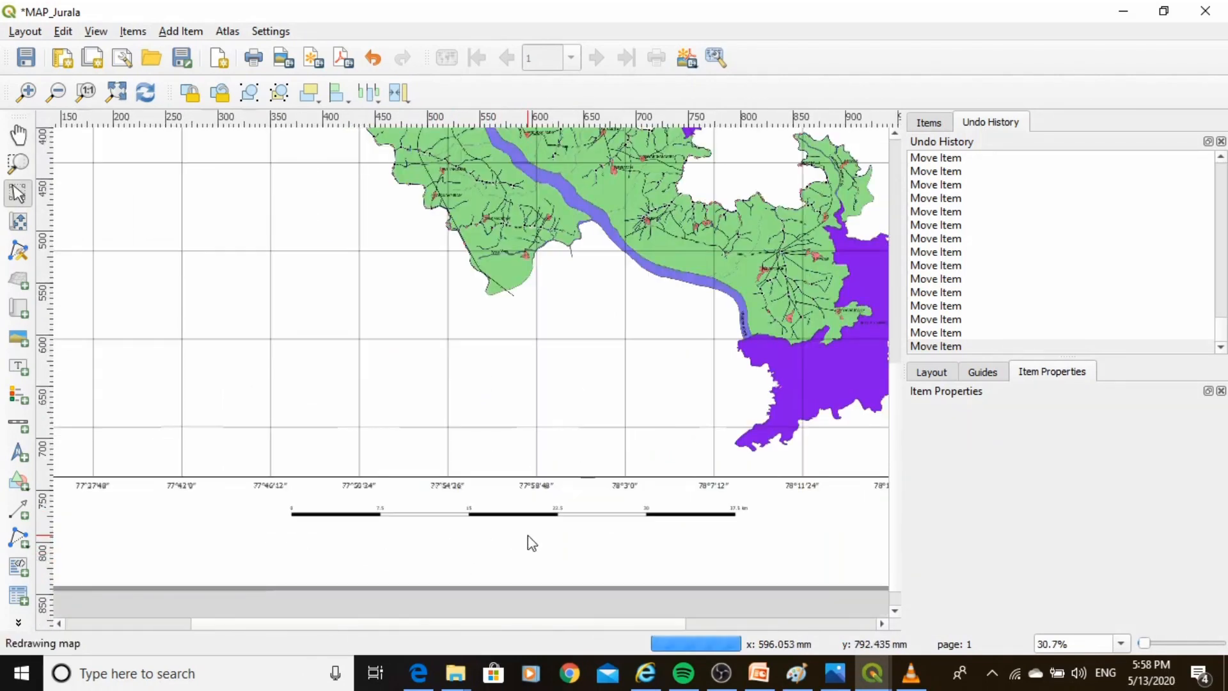
{"action": "left_click", "coordinate": [480, 514]}
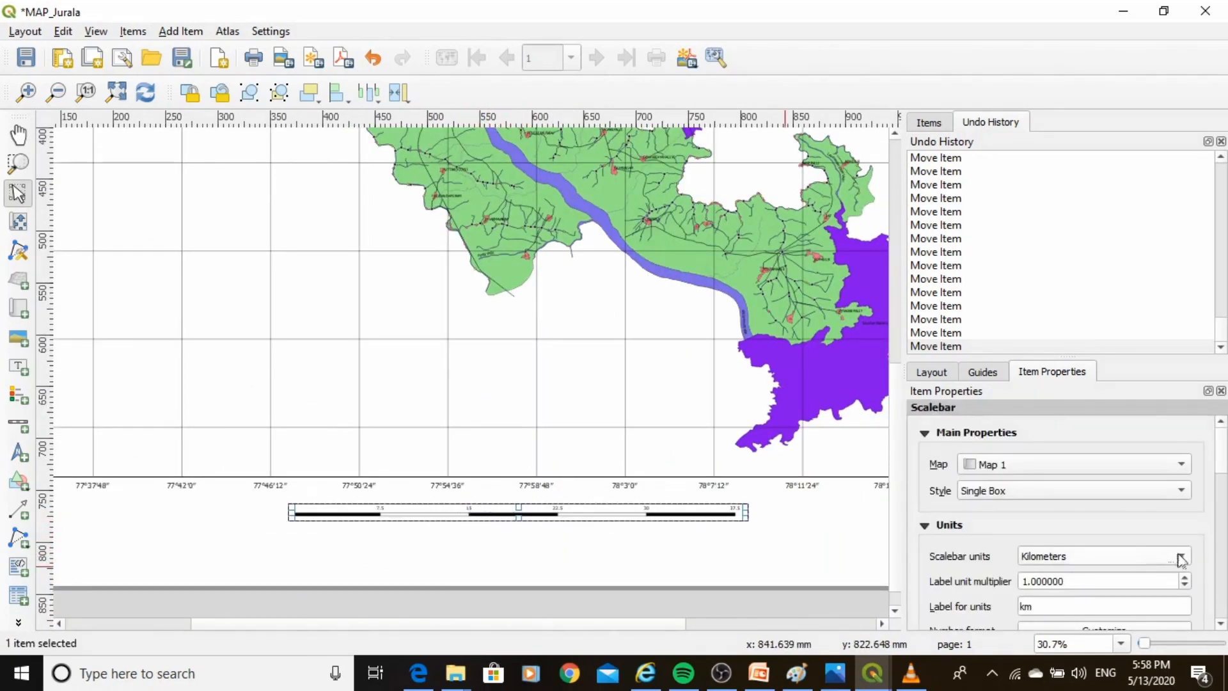
{"action": "scroll", "coordinate": [1223, 455], "scroll_direction": "down", "scroll_amount": 4}
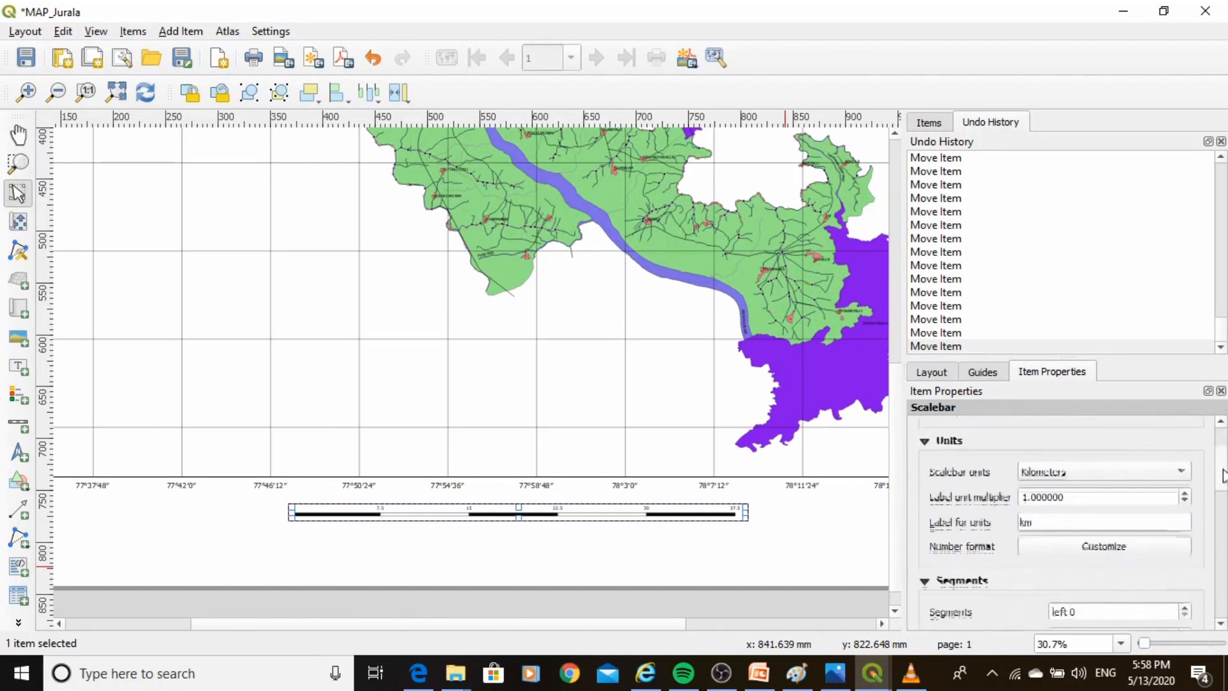
{"action": "scroll", "coordinate": [1223, 455], "scroll_direction": "up", "scroll_amount": 4}
{"action": "scroll", "coordinate": [1222, 455], "scroll_direction": "down", "scroll_amount": 4}
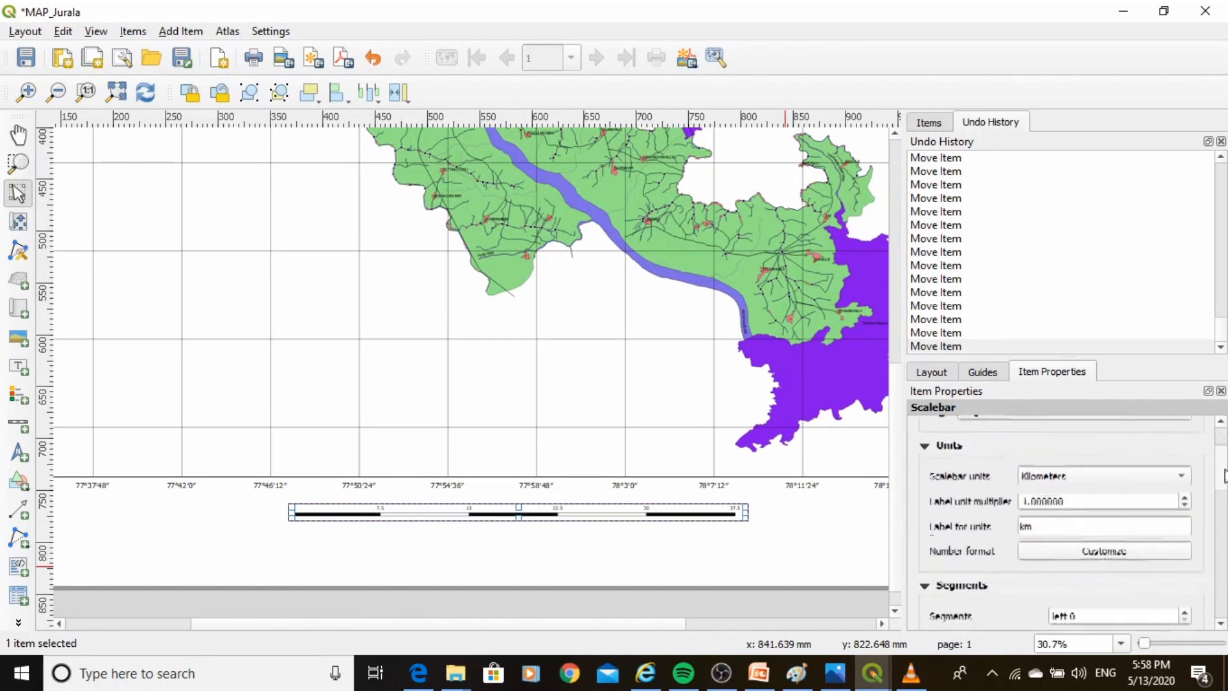
{"action": "left_click_drag", "start_coordinate": [1226, 491], "coordinate": [1227, 528]}
{"action": "left_click", "coordinate": [968, 550]}
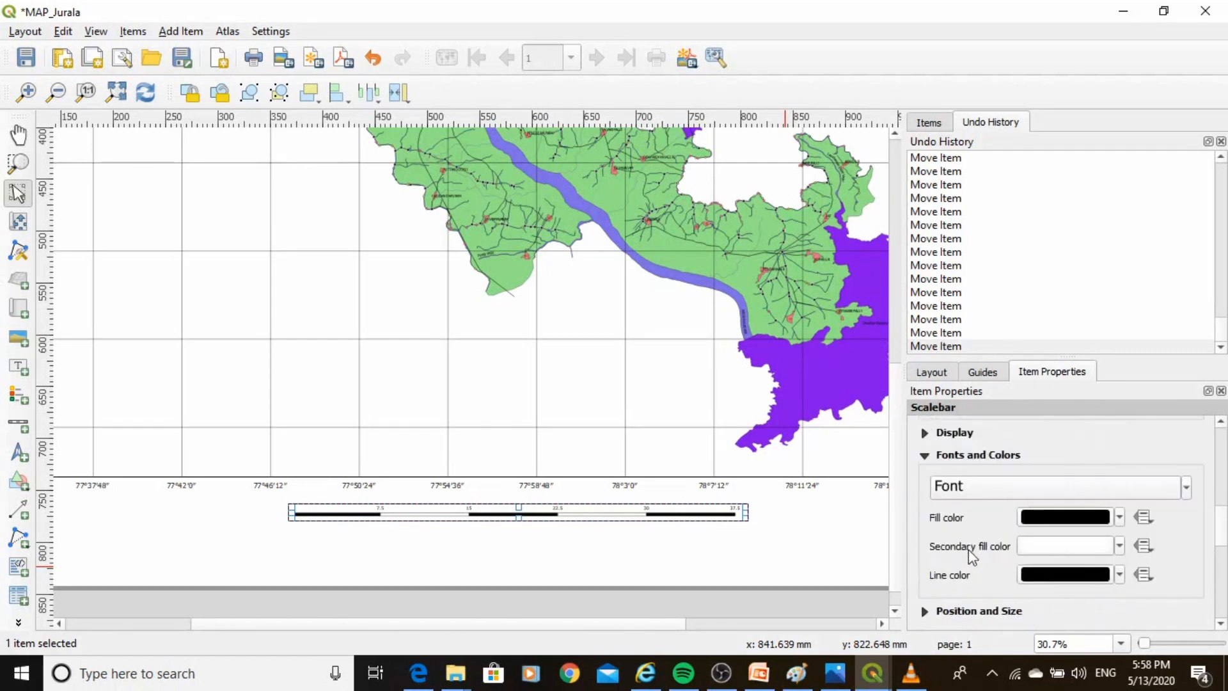
{"action": "left_click", "coordinate": [1087, 488]}
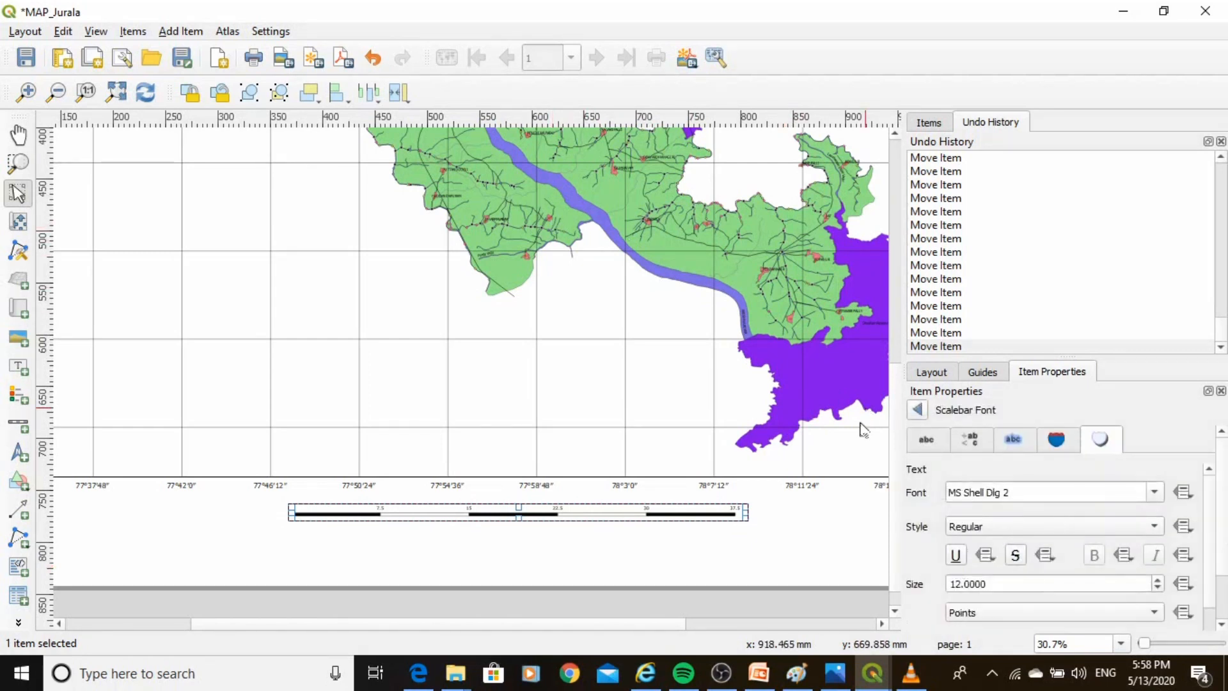
{"action": "left_click", "coordinate": [1157, 580]}
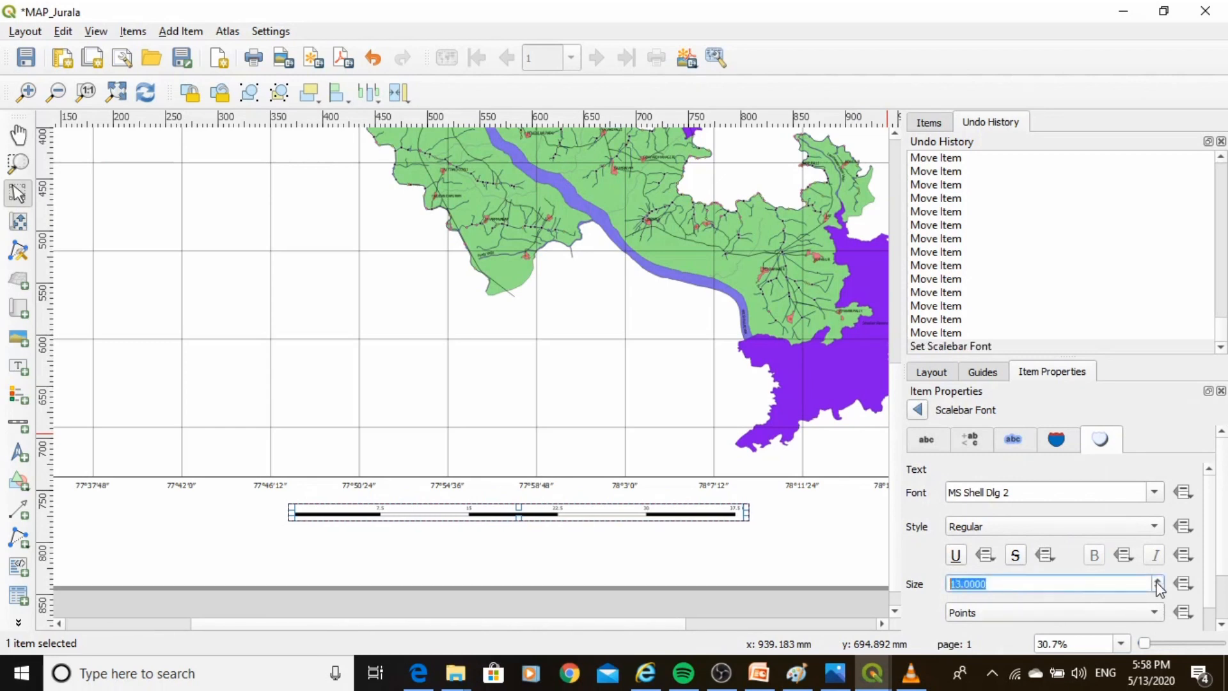
{"action": "left_click", "coordinate": [1158, 580]}
{"action": "left_click", "coordinate": [1158, 580]}
{"action": "left_click", "coordinate": [1158, 580]}
{"action": "left_click", "coordinate": [1158, 580]}
{"action": "left_click", "coordinate": [1157, 580]}
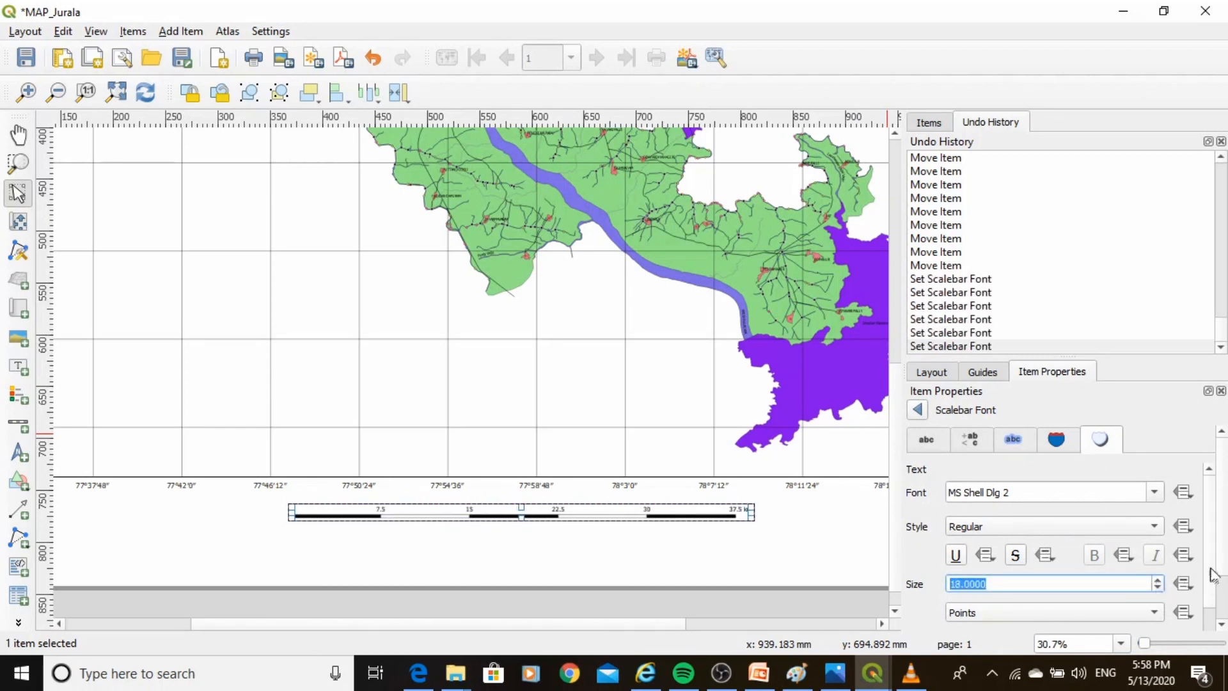
{"action": "scroll", "coordinate": [1214, 574], "scroll_direction": "down", "scroll_amount": 2}
{"action": "left_click", "coordinate": [596, 549]}
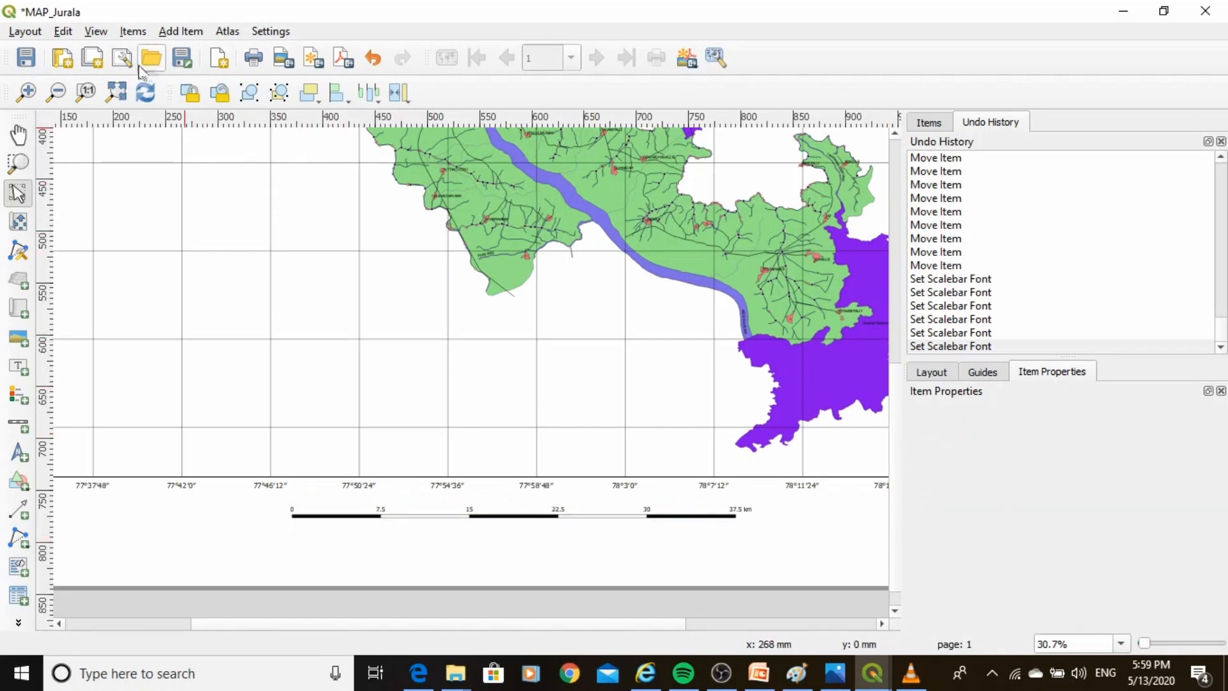
Add a legend inside the map frame's lower-left area.
{"action": "left_click", "coordinate": [117, 93]}
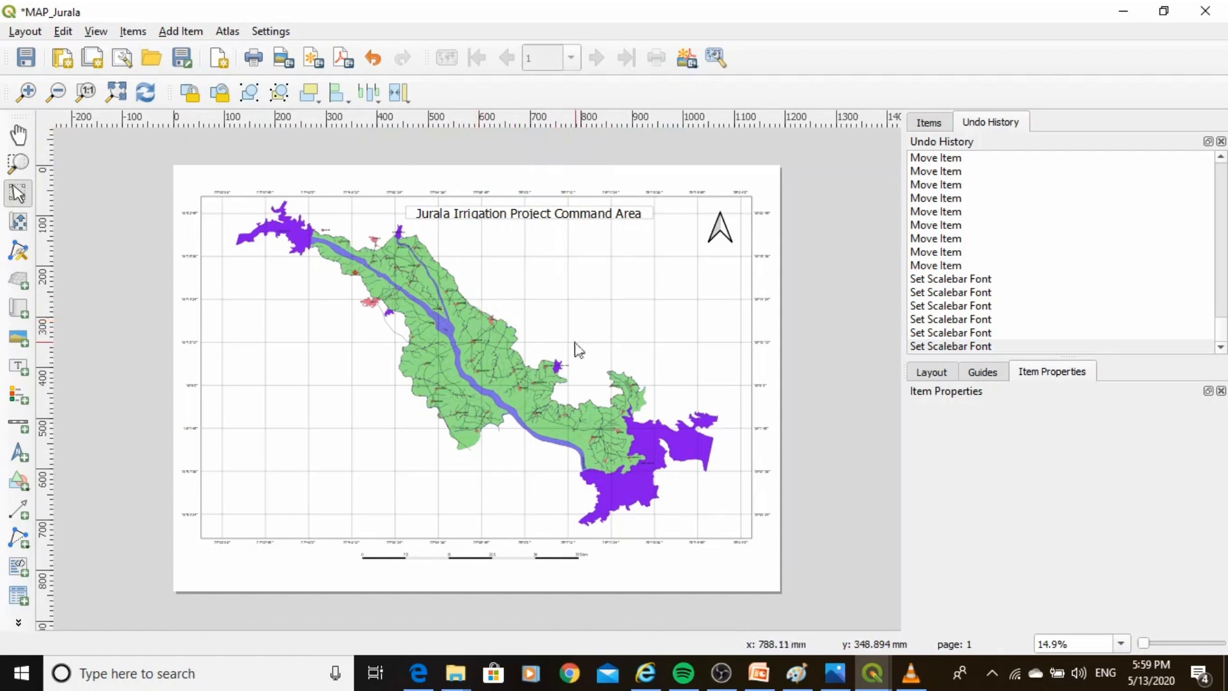
{"action": "left_click", "coordinate": [17, 397]}
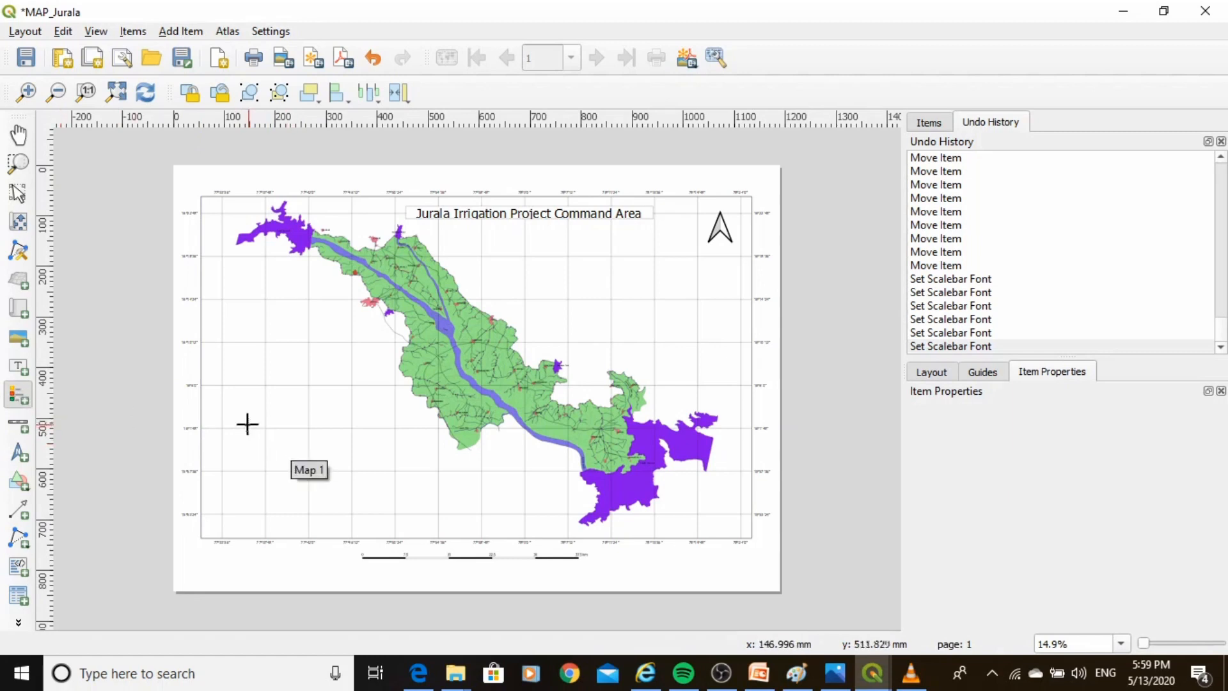
{"action": "left_click_drag", "start_coordinate": [244, 410], "coordinate": [329, 518]}
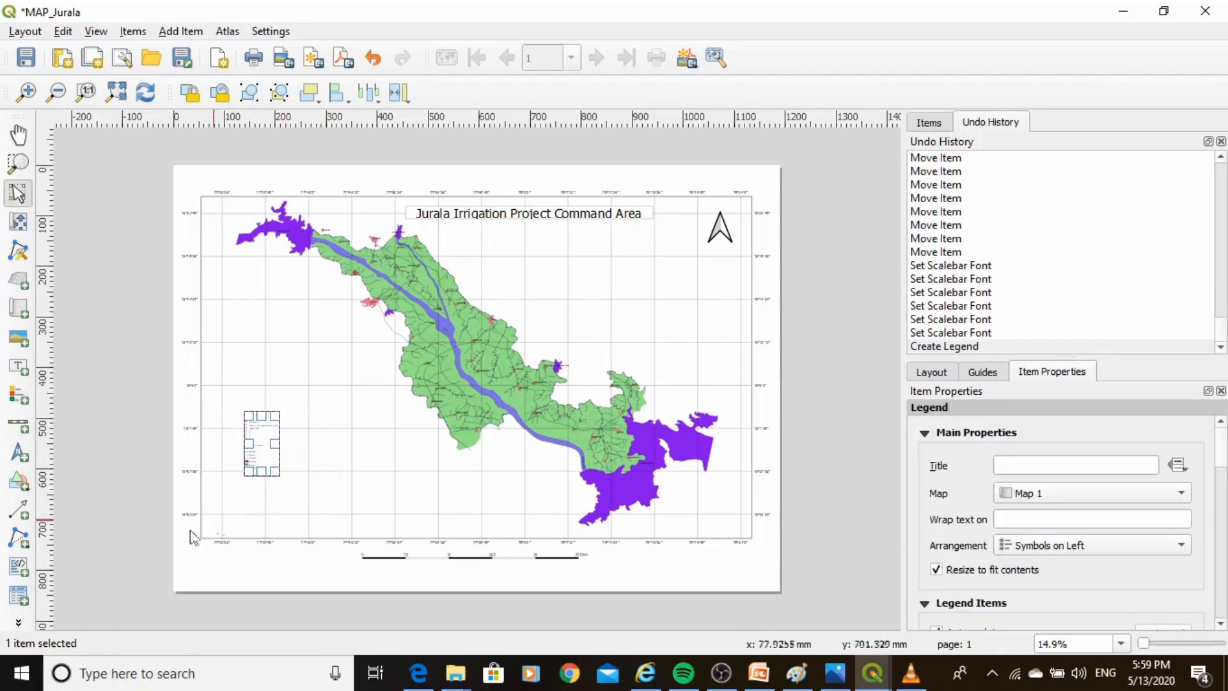
Give the legend the title Legends.
{"action": "scroll", "coordinate": [135, 529], "scroll_direction": "up", "scroll_amount": 2}
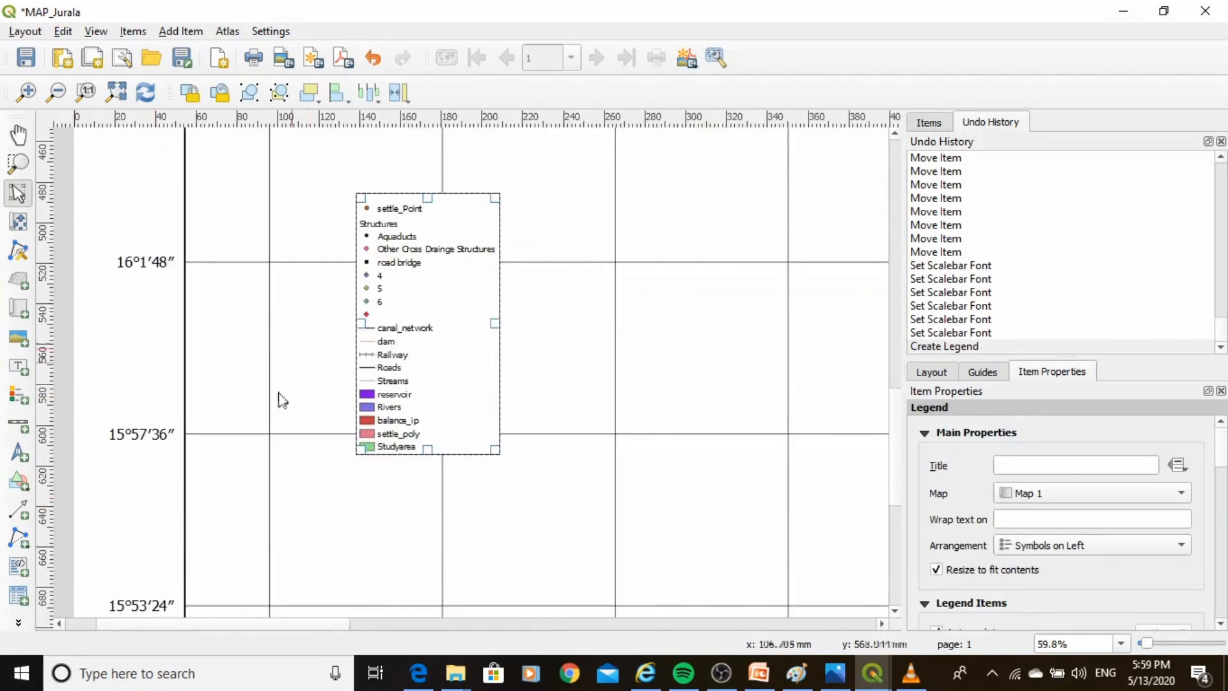
{"action": "scroll", "coordinate": [472, 364], "scroll_direction": "up", "scroll_amount": 1}
{"action": "scroll", "coordinate": [452, 345], "scroll_direction": "down", "scroll_amount": 1}
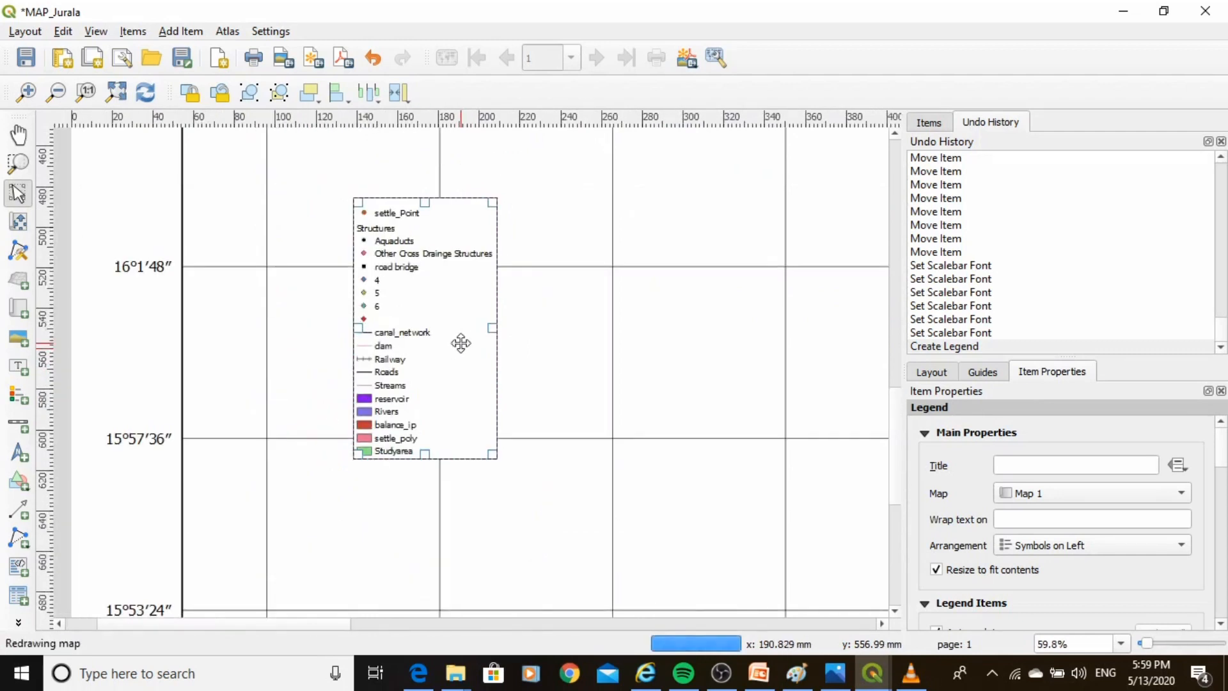
{"action": "left_click", "coordinate": [1083, 471]}
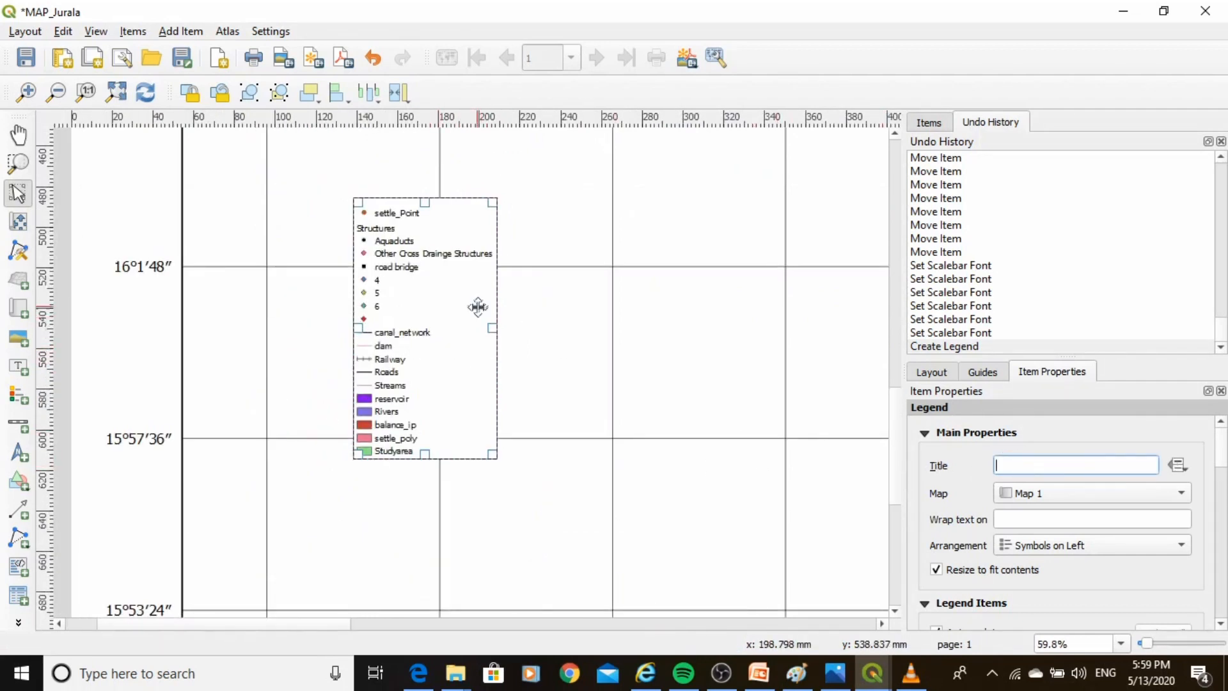
{"action": "type", "text": "Legends"}
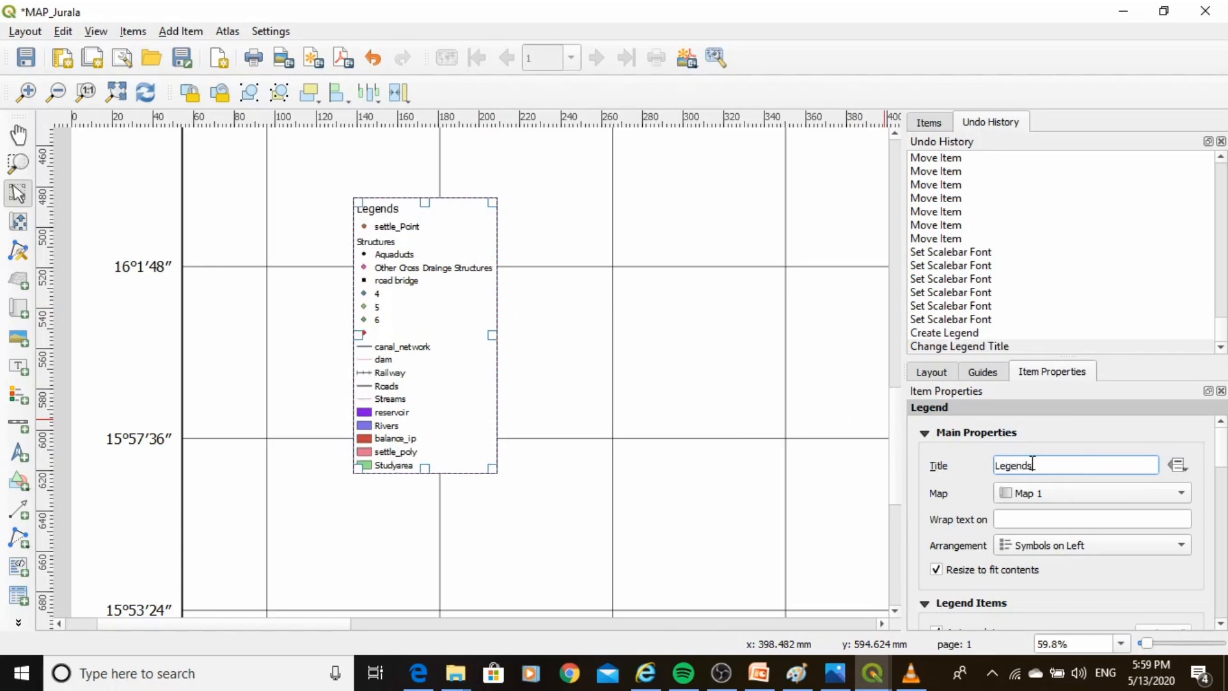
Rename the legend entry 4 under Structures to railway bridge.
{"action": "scroll", "coordinate": [1225, 474], "scroll_direction": "down", "scroll_amount": 3}
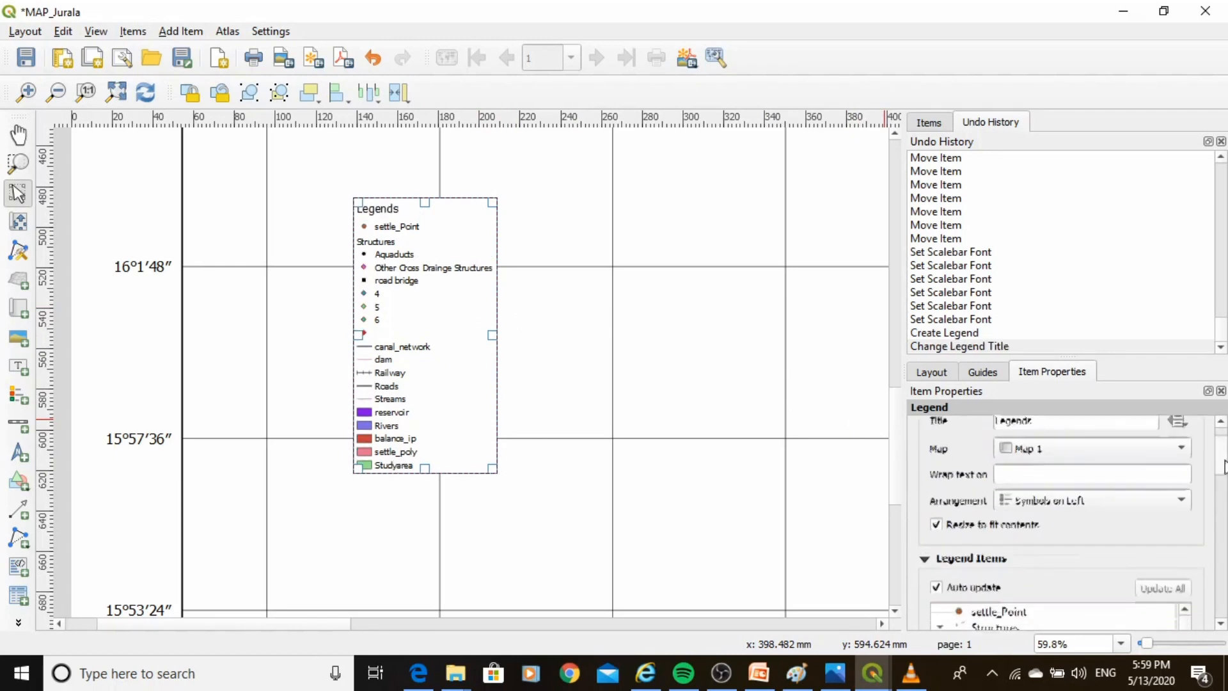
{"action": "scroll", "coordinate": [1223, 484], "scroll_direction": "down", "scroll_amount": 3}
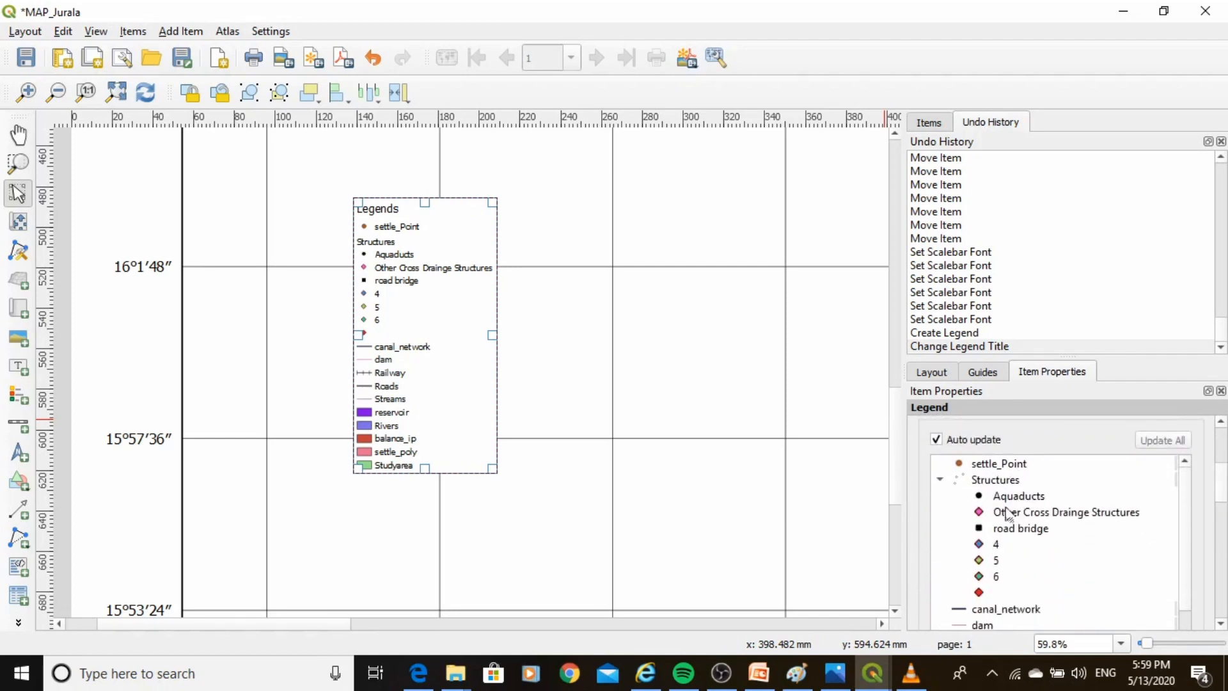
{"action": "scroll", "coordinate": [1223, 489], "scroll_direction": "down", "scroll_amount": 1}
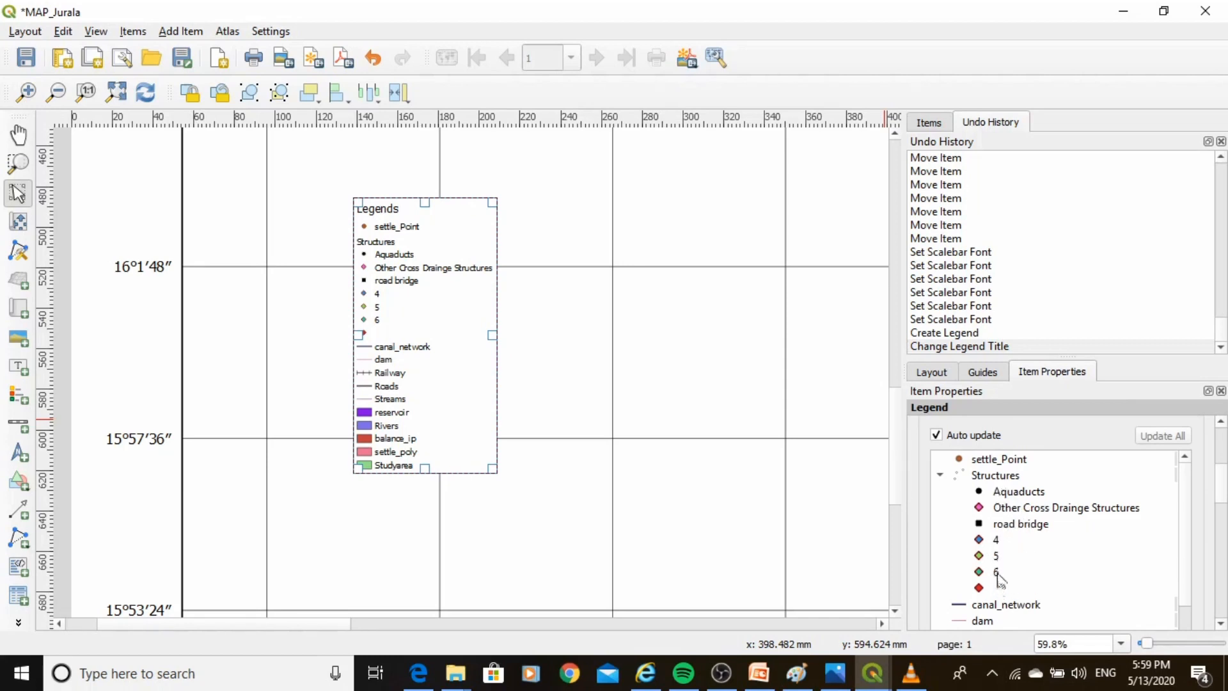
{"action": "double_click", "coordinate": [998, 541]}
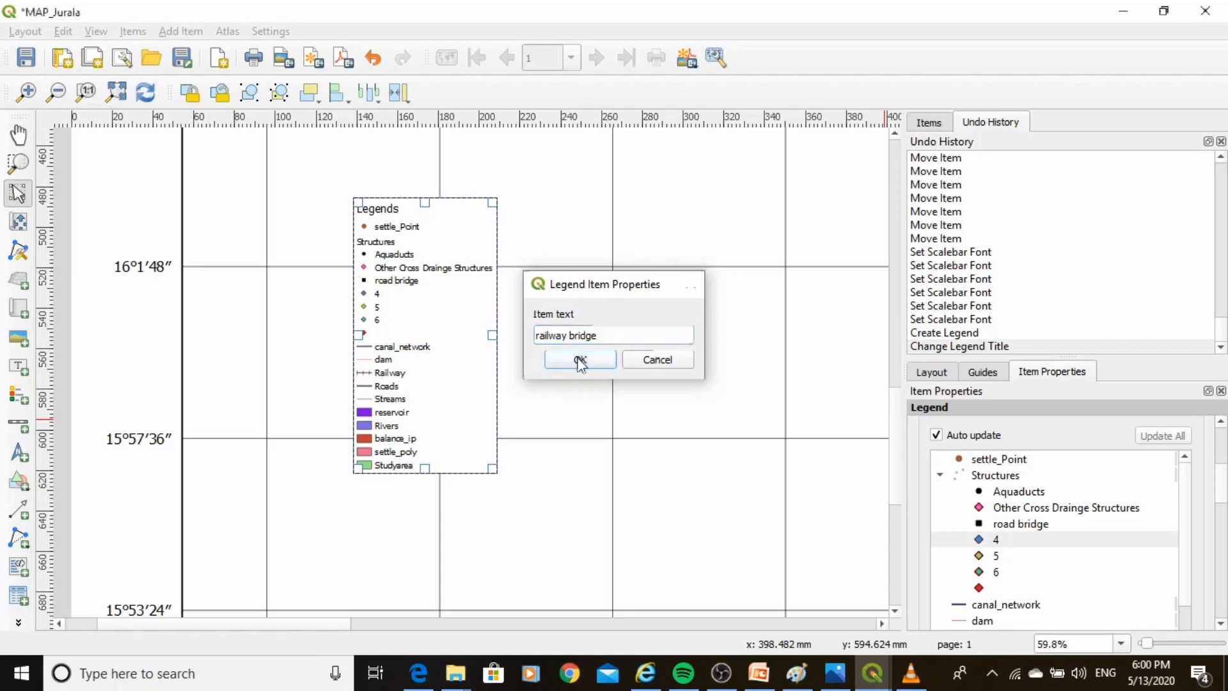
{"action": "left_click", "coordinate": [580, 358]}
Turn off the legend's auto update and hide the Structures group heading.
{"action": "left_click", "coordinate": [736, 465]}
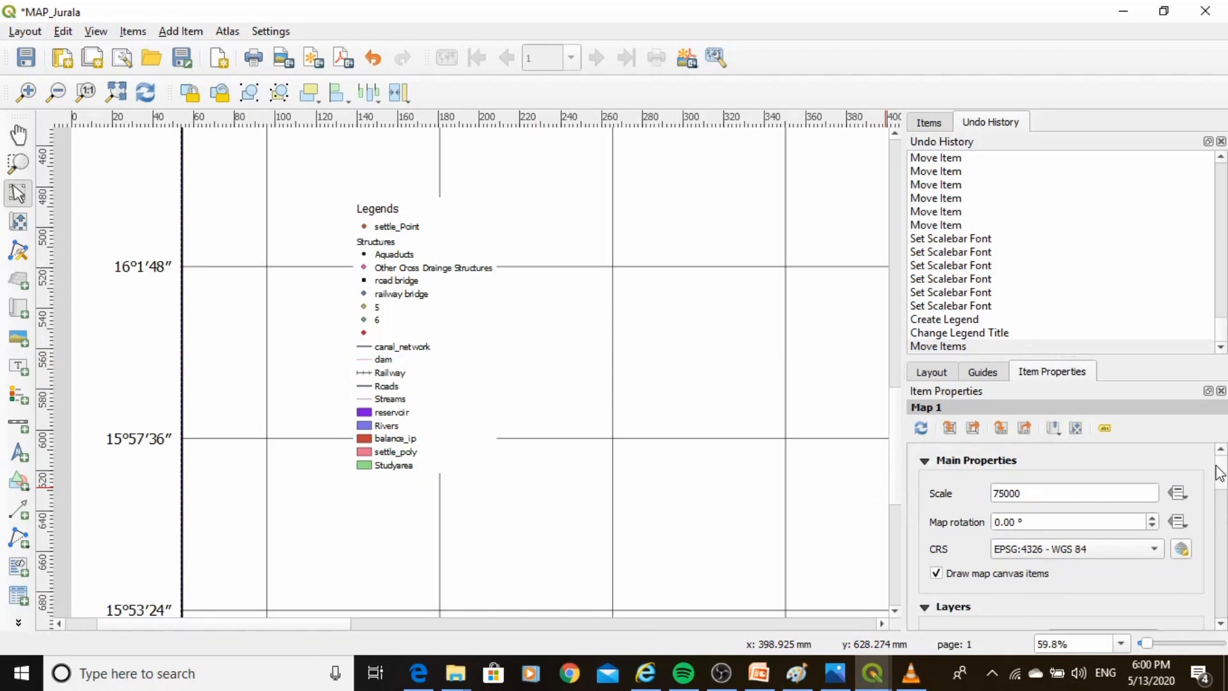
{"action": "scroll", "coordinate": [1219, 474], "scroll_direction": "down", "scroll_amount": 4}
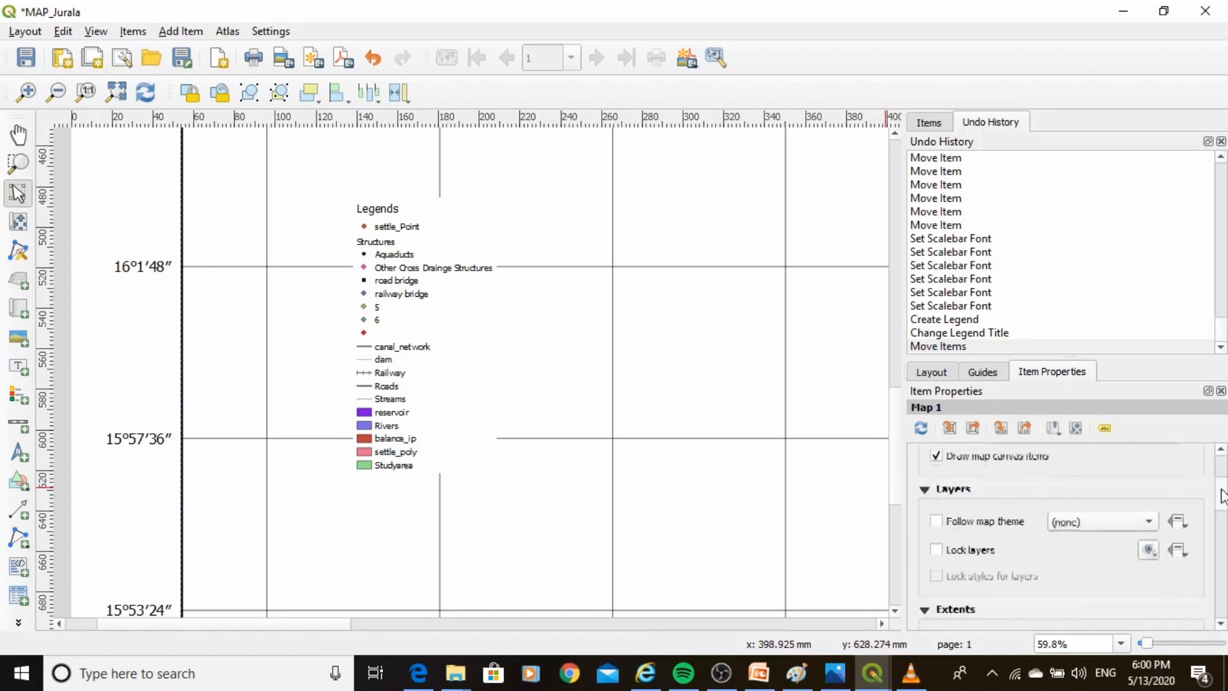
{"action": "left_click", "coordinate": [418, 347]}
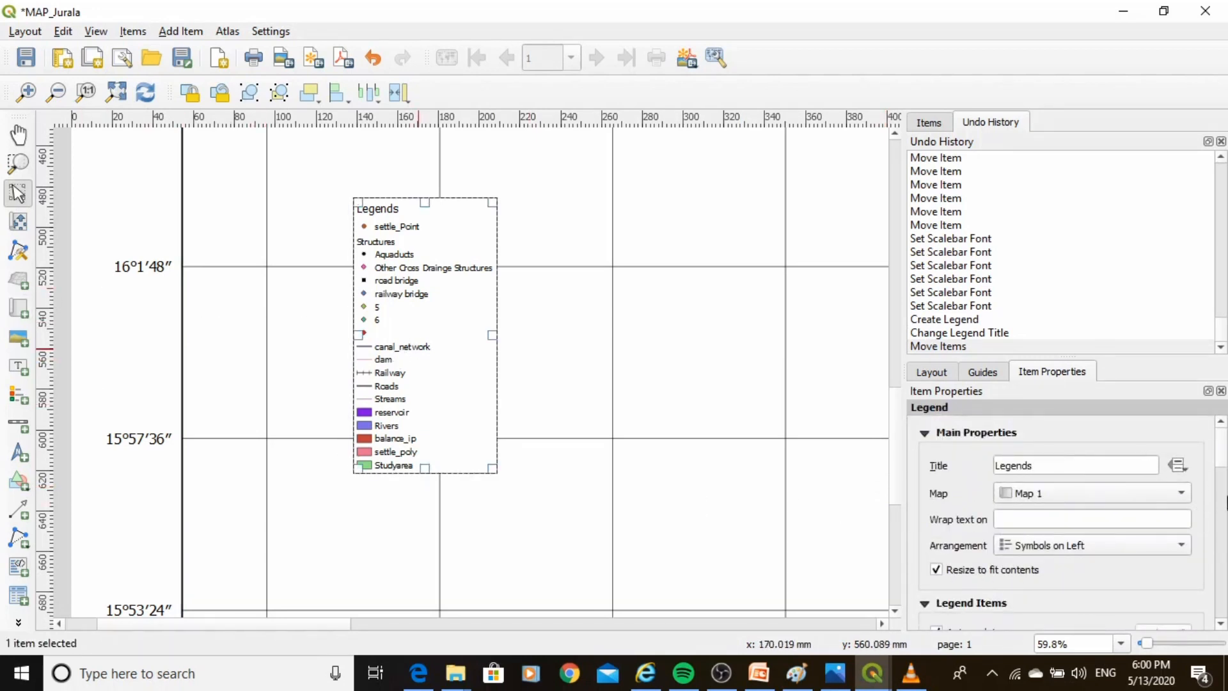
{"action": "scroll", "coordinate": [1218, 460], "scroll_direction": "down", "scroll_amount": 3}
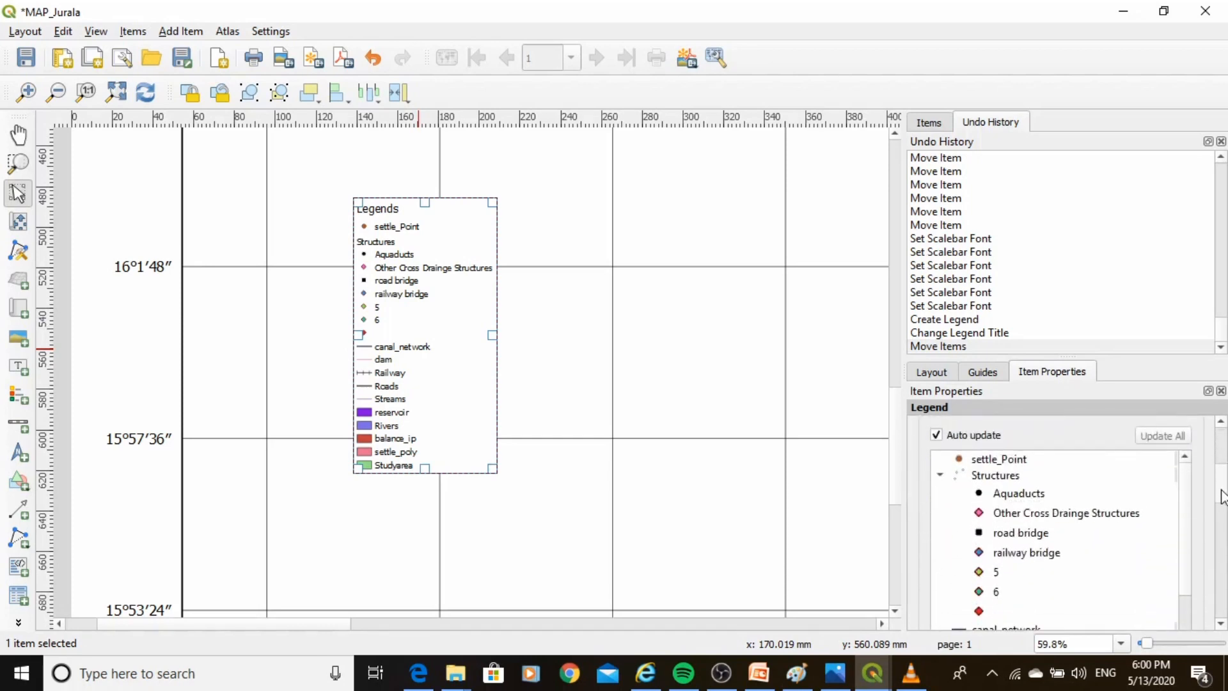
{"action": "left_click", "coordinate": [995, 467]}
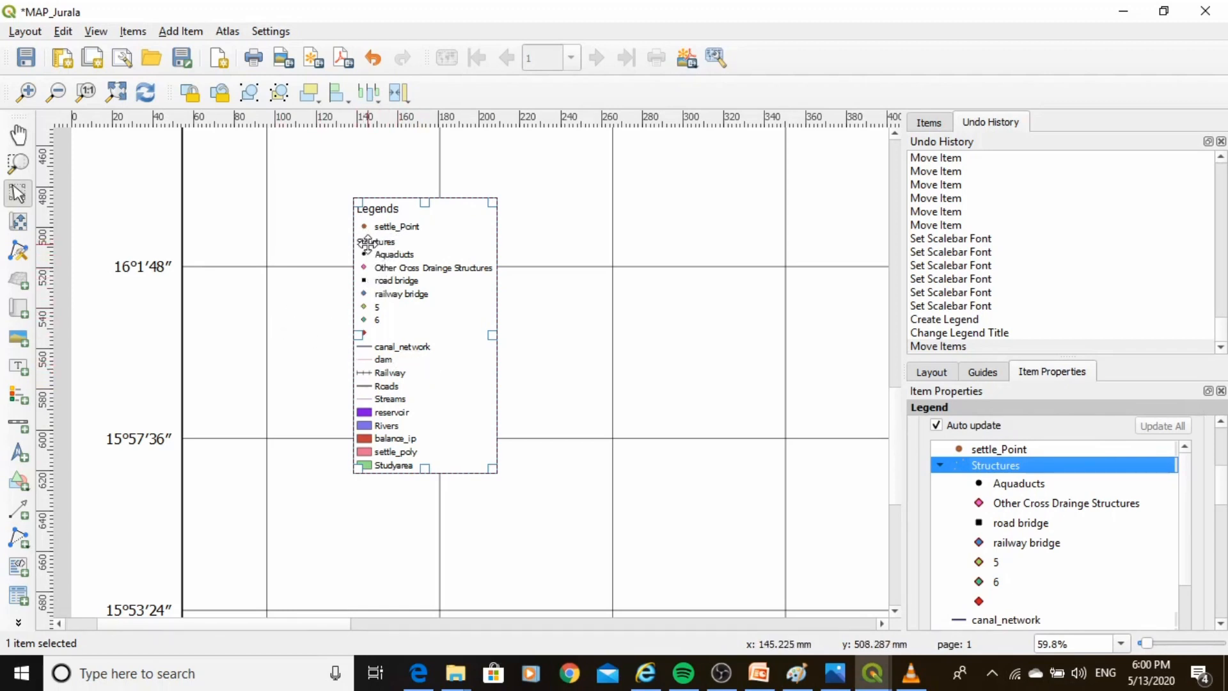
{"action": "left_click", "coordinate": [935, 426]}
{"action": "left_click", "coordinate": [989, 467]}
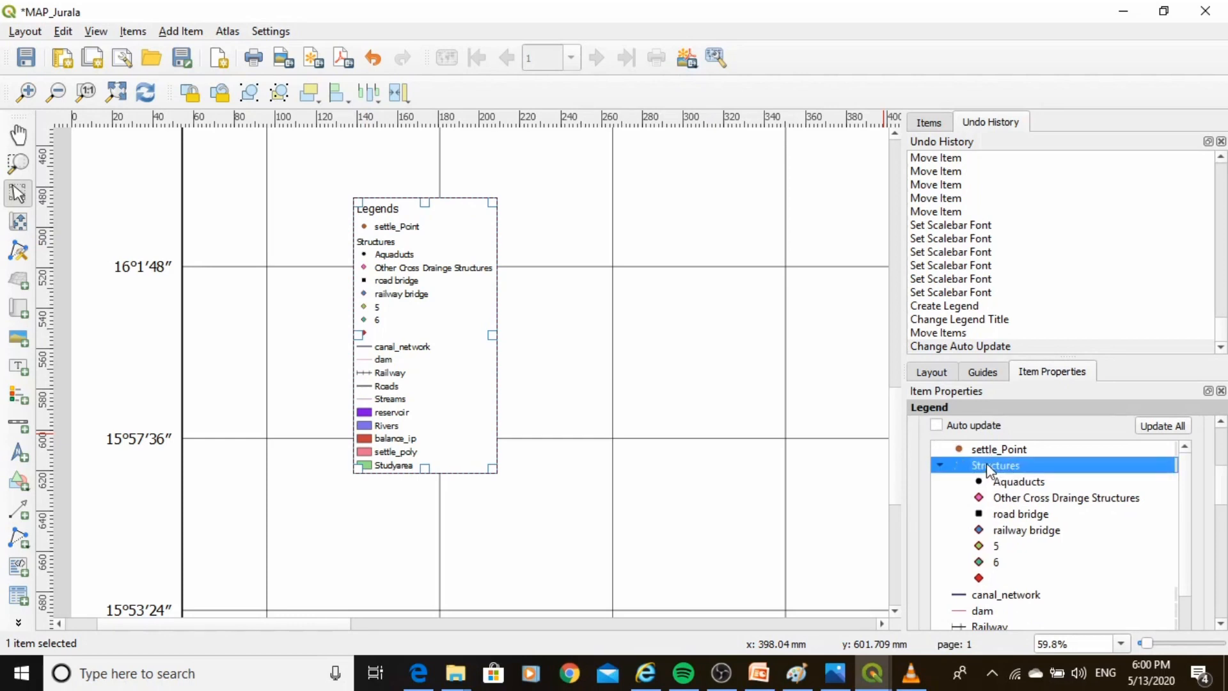
{"action": "right_click", "coordinate": [985, 472]}
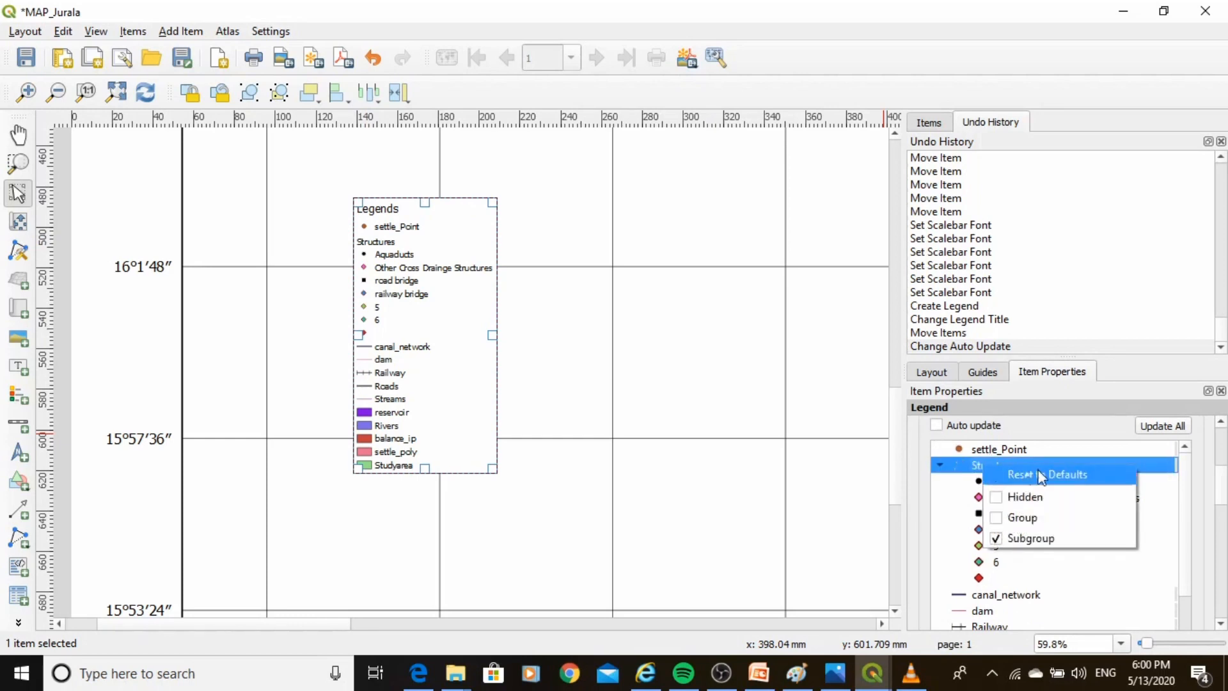
{"action": "left_click", "coordinate": [998, 496]}
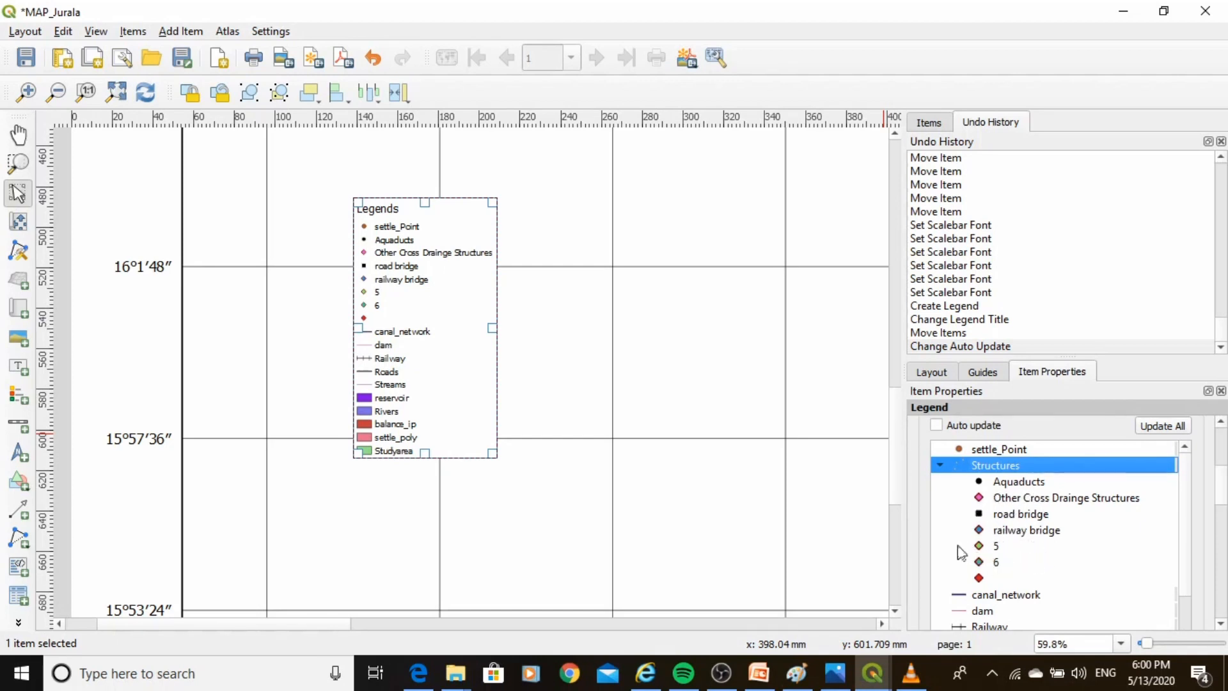
Rename the Studyarea legend entry to Command Area.
{"action": "scroll", "coordinate": [1220, 505], "scroll_direction": "down", "scroll_amount": 3}
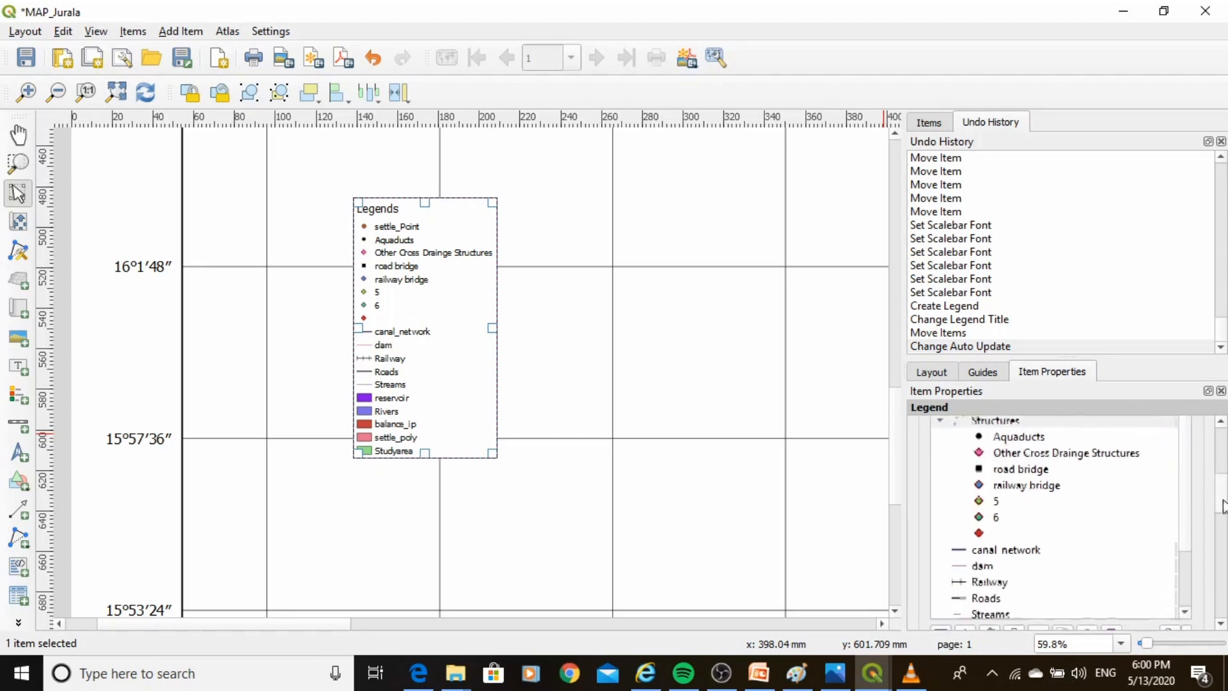
{"action": "scroll", "coordinate": [1185, 520], "scroll_direction": "down", "scroll_amount": 5}
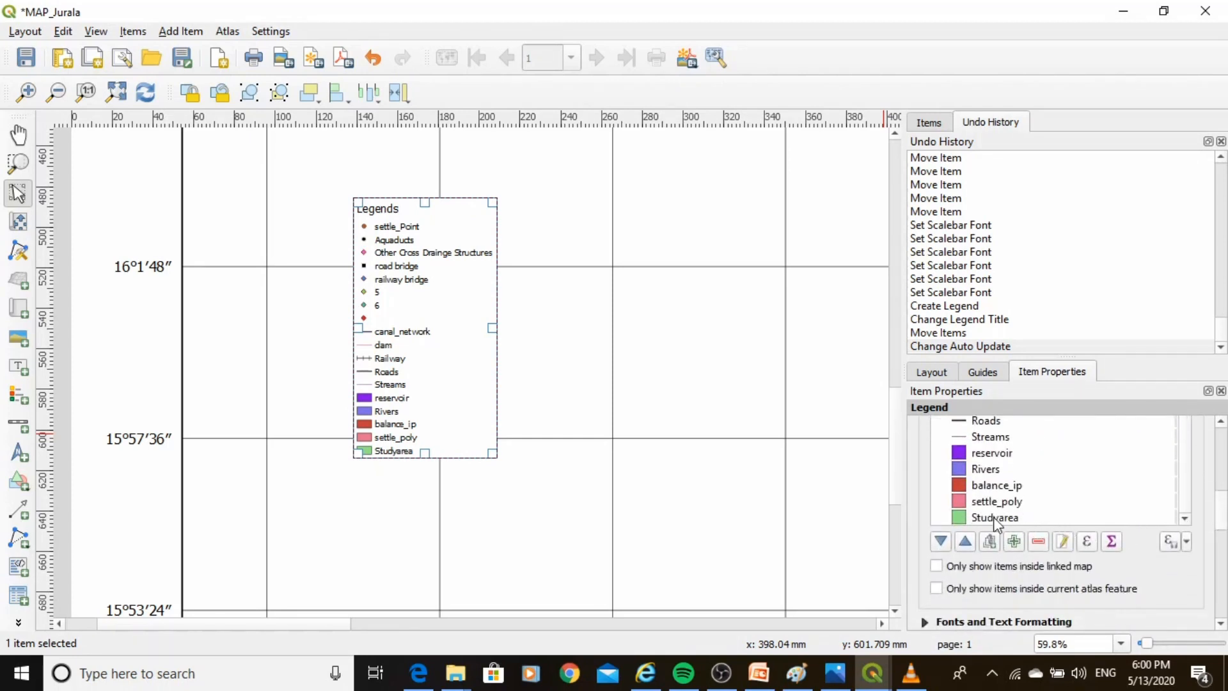
{"action": "left_click", "coordinate": [995, 520]}
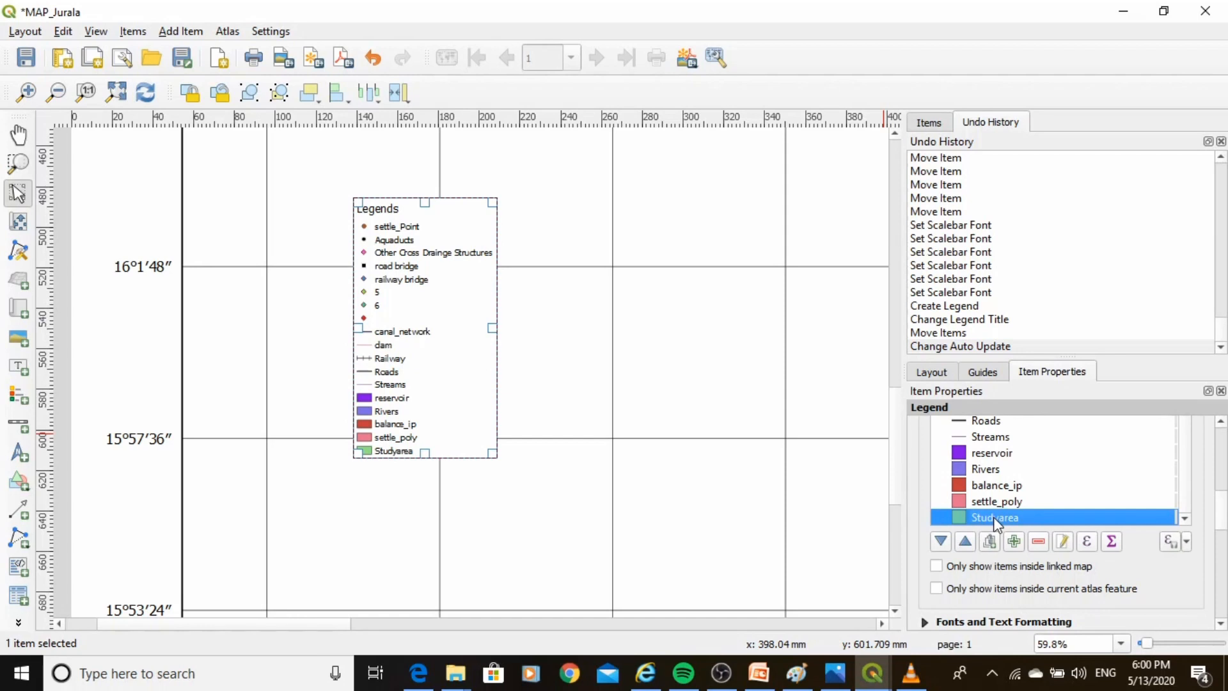
{"action": "double_click", "coordinate": [995, 520]}
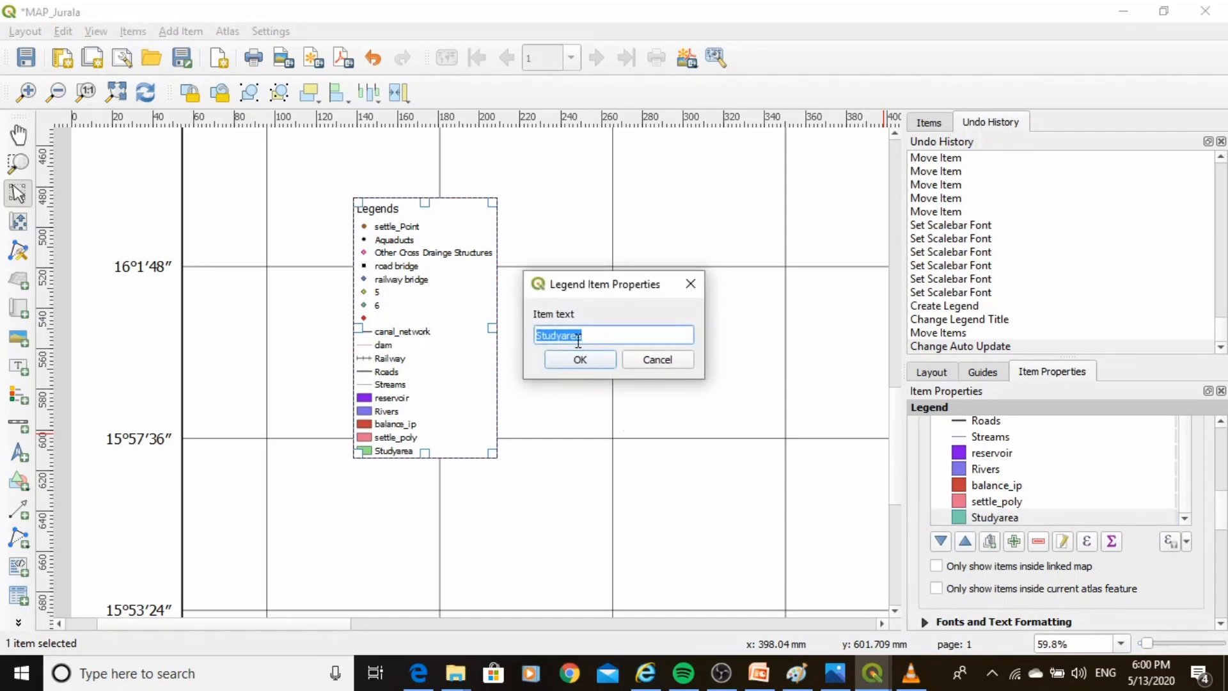
{"action": "type", "text": "Command Area"}
{"action": "left_click", "coordinate": [575, 360]}
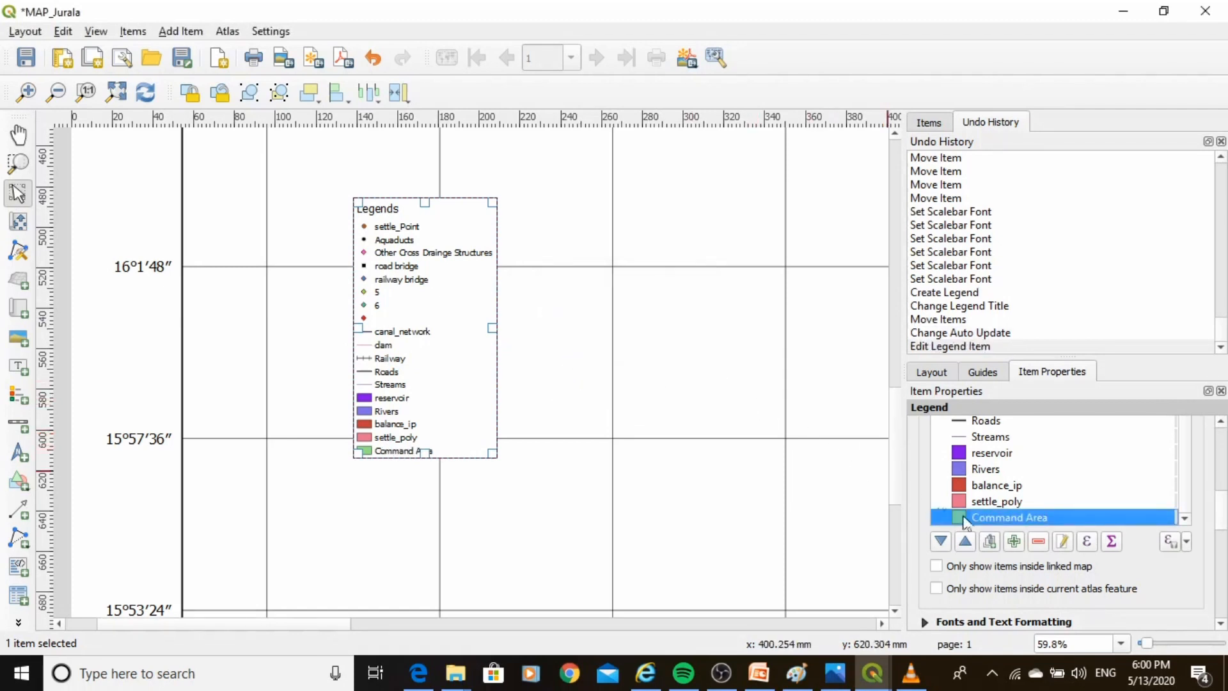
Remove the settle_poly legend entry and undo the removal.
{"action": "left_click", "coordinate": [986, 500]}
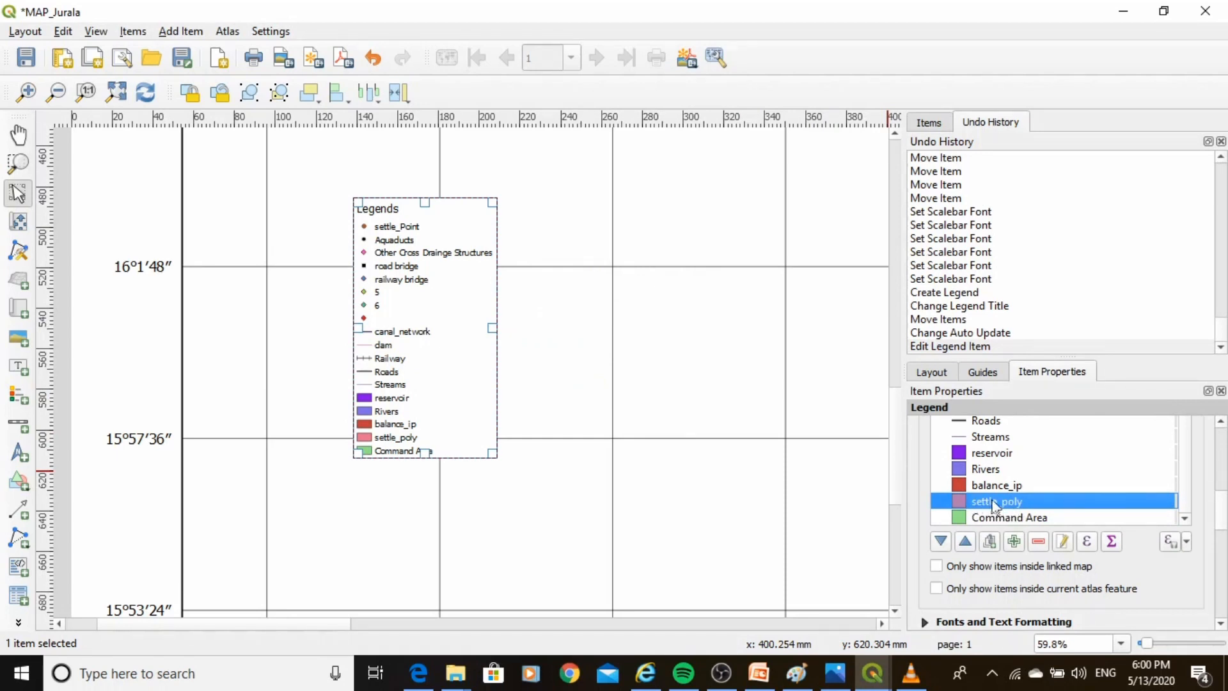
{"action": "left_click", "coordinate": [1036, 542]}
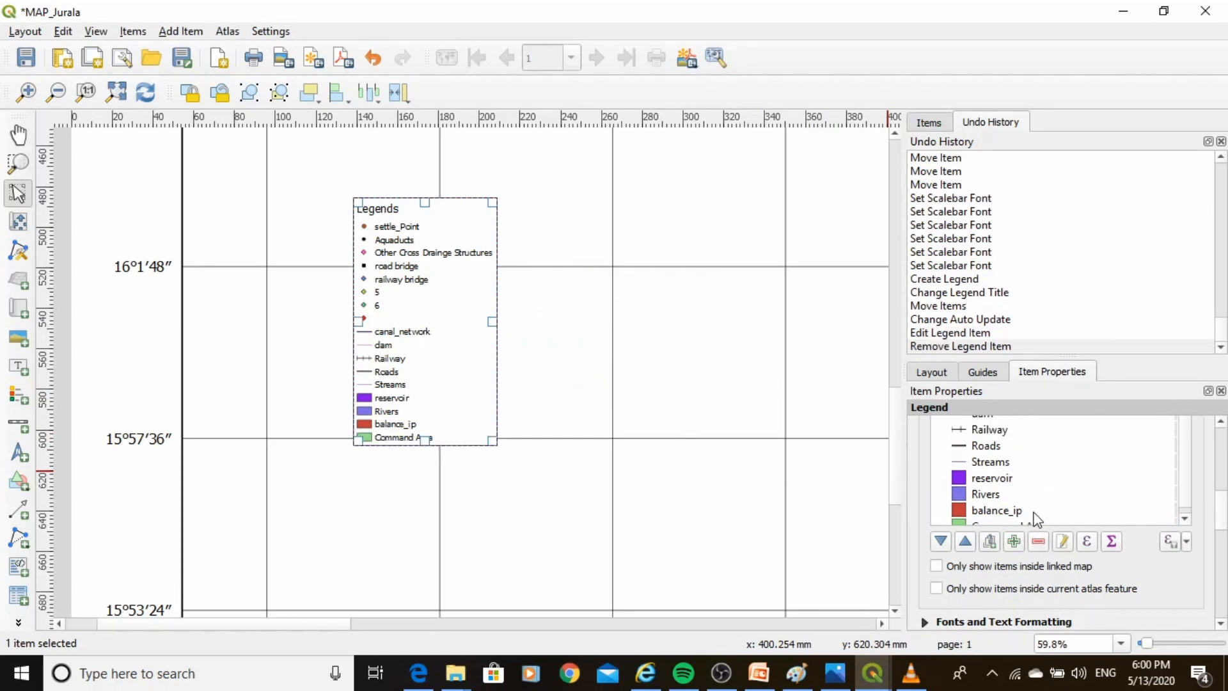
{"action": "scroll", "coordinate": [1056, 513], "scroll_direction": "down", "scroll_amount": 3}
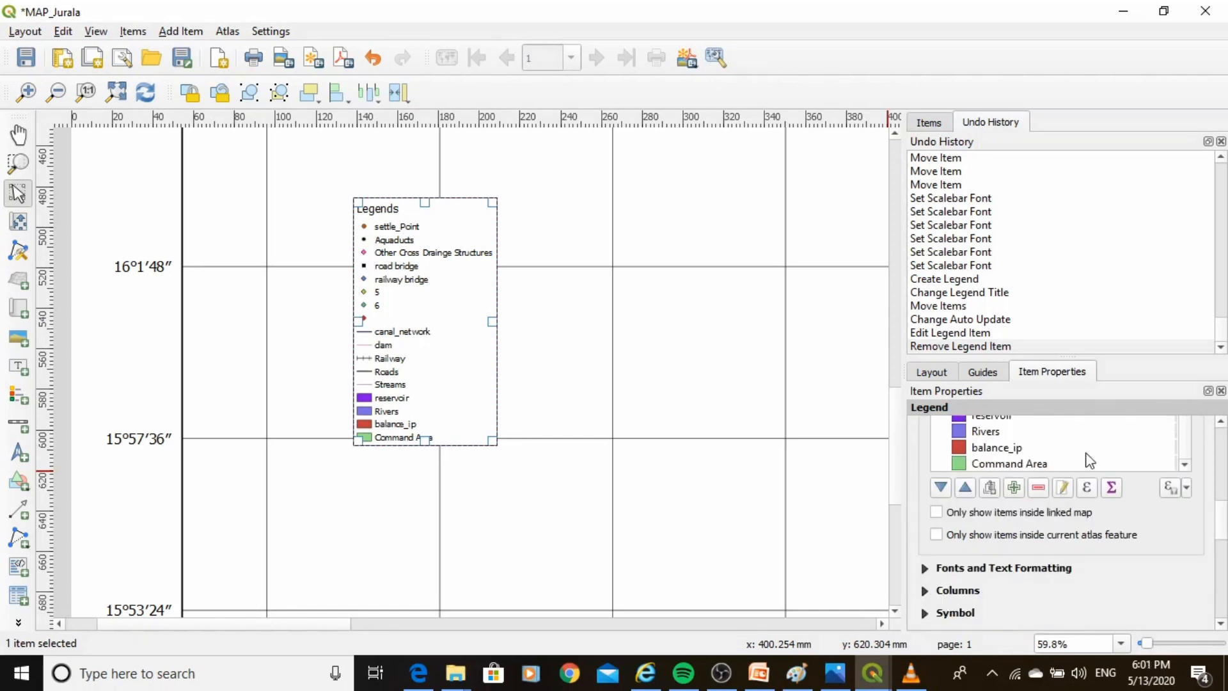
{"action": "scroll", "coordinate": [1088, 460], "scroll_direction": "up", "scroll_amount": 1}
{"action": "scroll", "coordinate": [1097, 463], "scroll_direction": "down", "scroll_amount": 1}
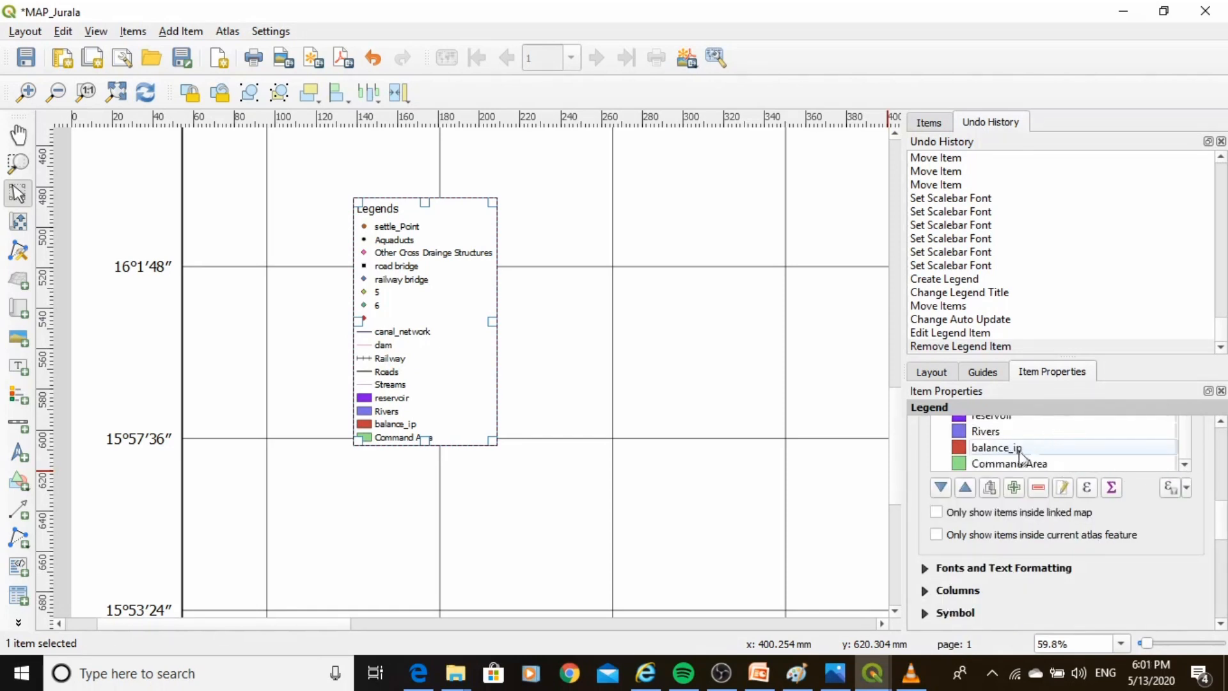
{"action": "key", "text": "ctrl+z"}
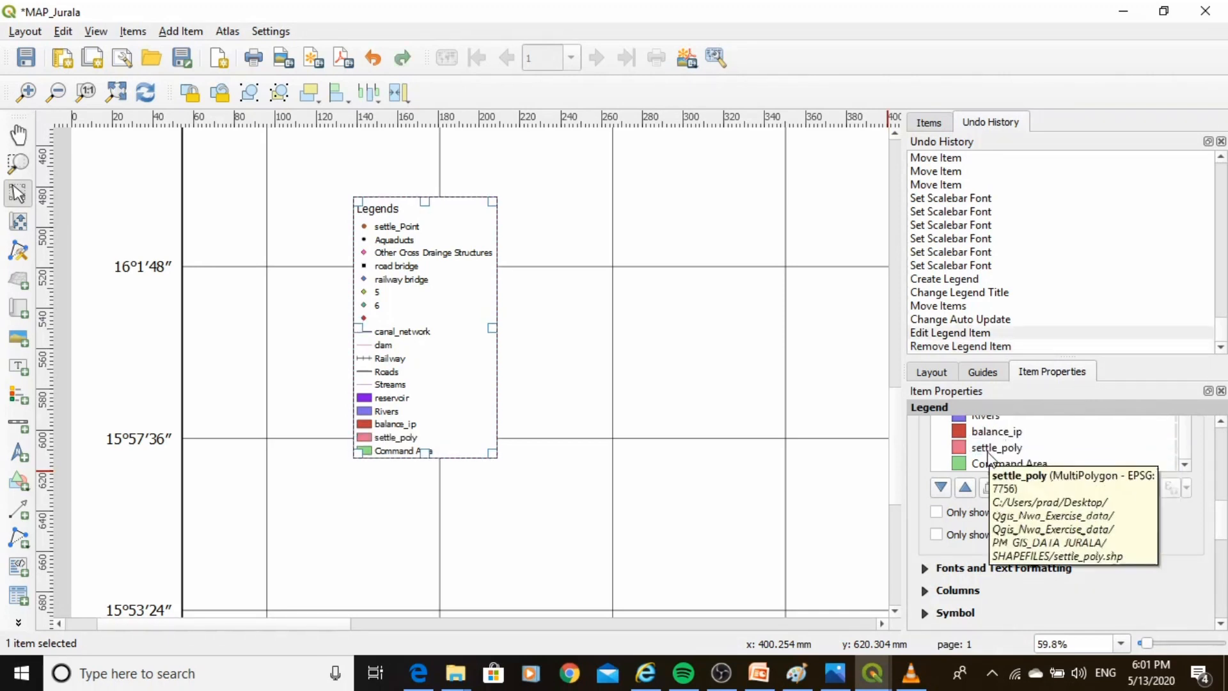
Rename the settle_poly legend entry to Village Boundry.
{"action": "left_click", "coordinate": [990, 449]}
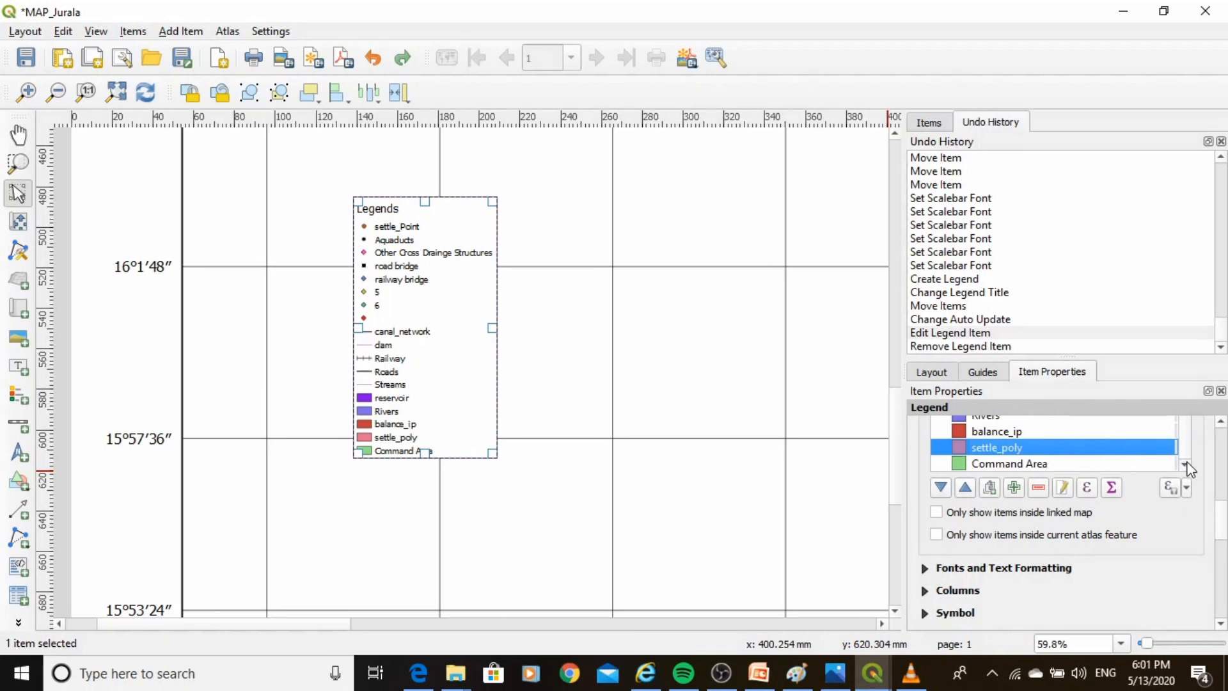
{"action": "double_click", "coordinate": [994, 450]}
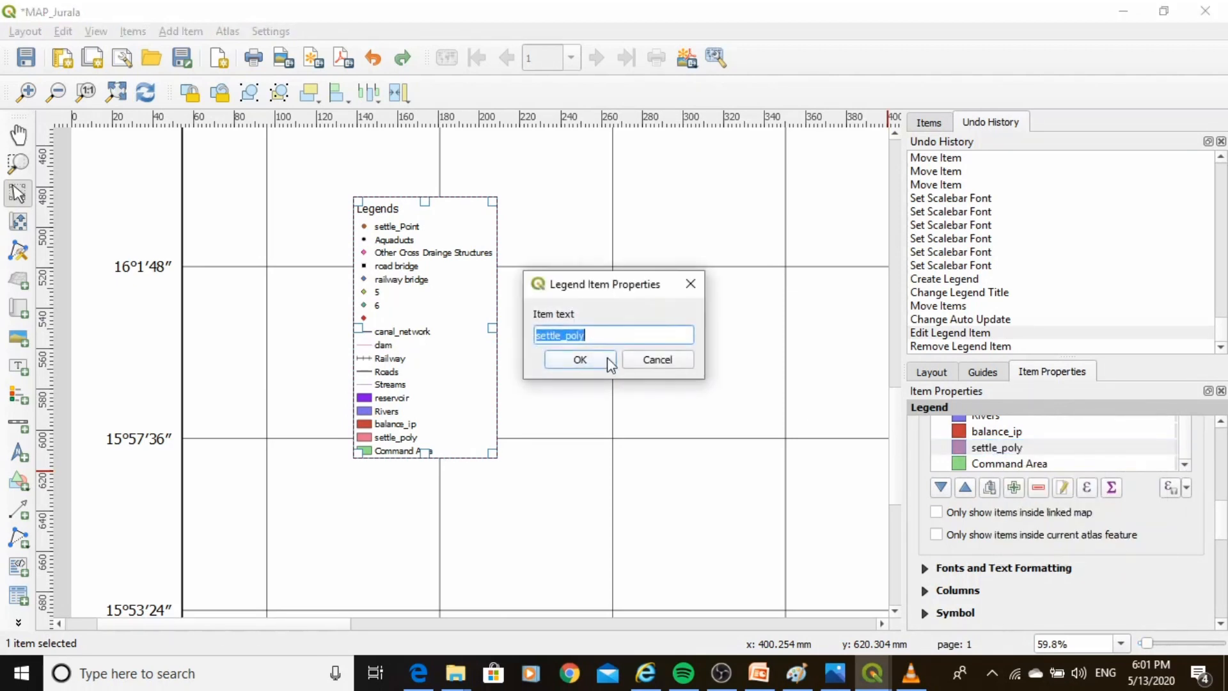
{"action": "type", "text": "Village Boundry"}
{"action": "left_click", "coordinate": [594, 362]}
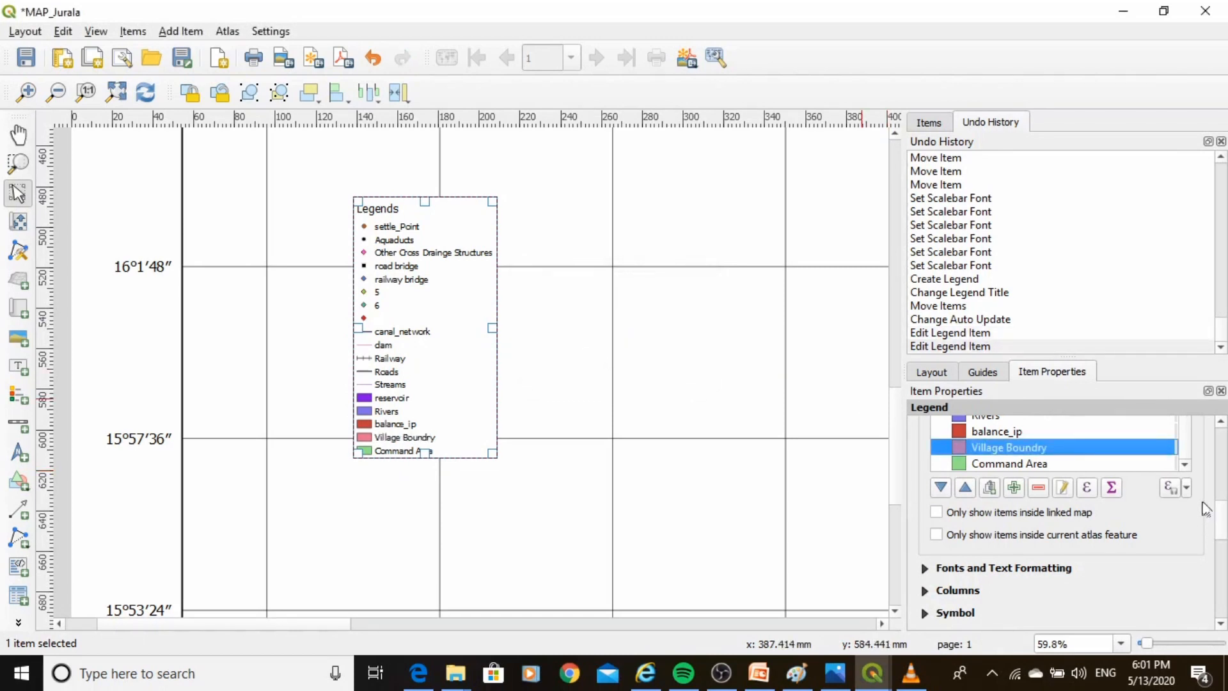
Set the legend title font size to 20.
{"action": "scroll", "coordinate": [1187, 472], "scroll_direction": "up", "scroll_amount": 1}
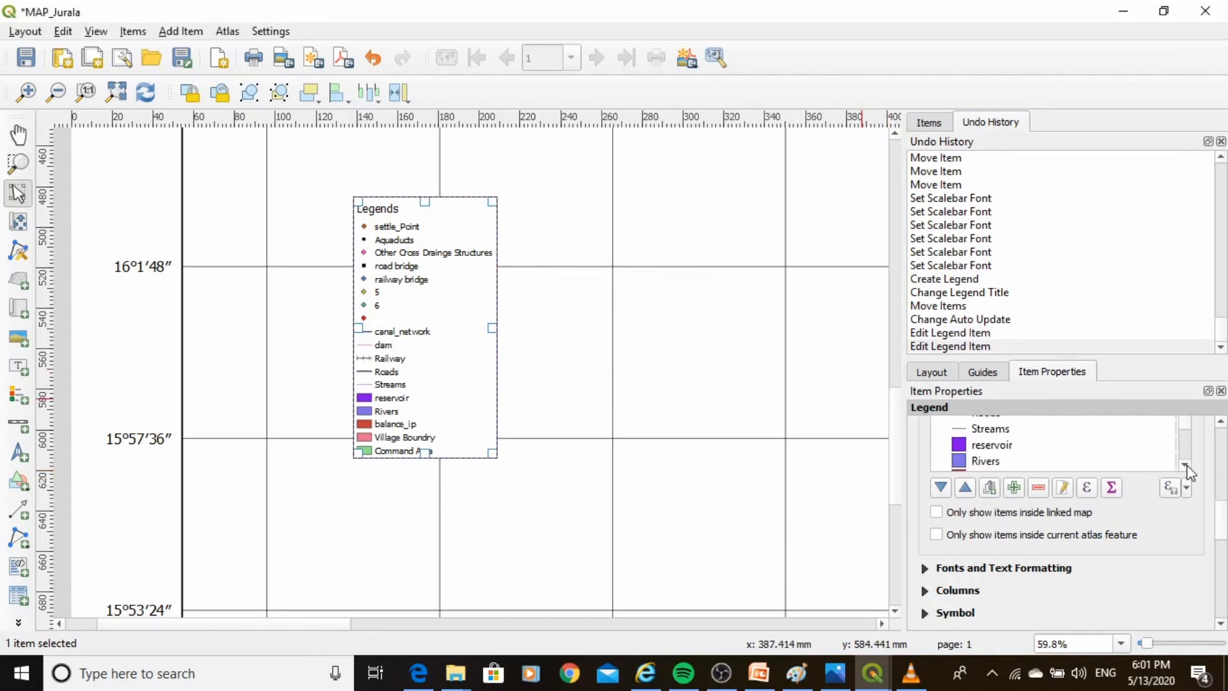
{"action": "scroll", "coordinate": [1187, 472], "scroll_direction": "up", "scroll_amount": 2}
{"action": "scroll", "coordinate": [1223, 505], "scroll_direction": "up", "scroll_amount": 3}
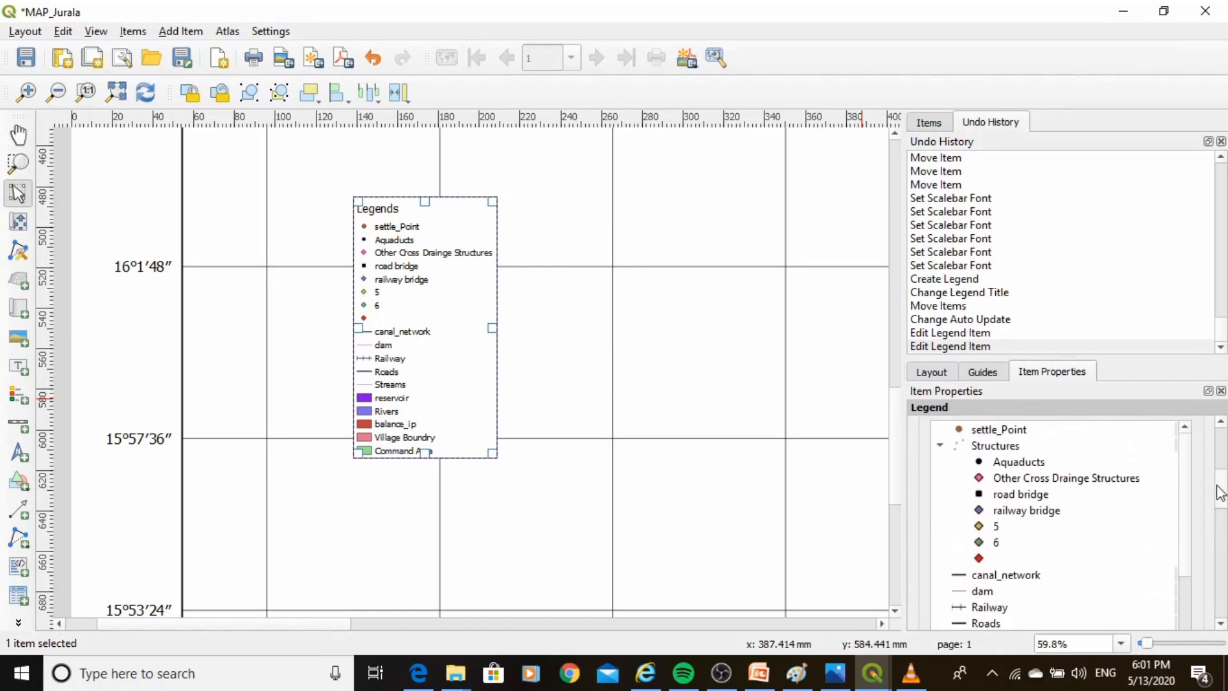
{"action": "scroll", "coordinate": [1136, 493], "scroll_direction": "down", "scroll_amount": 6}
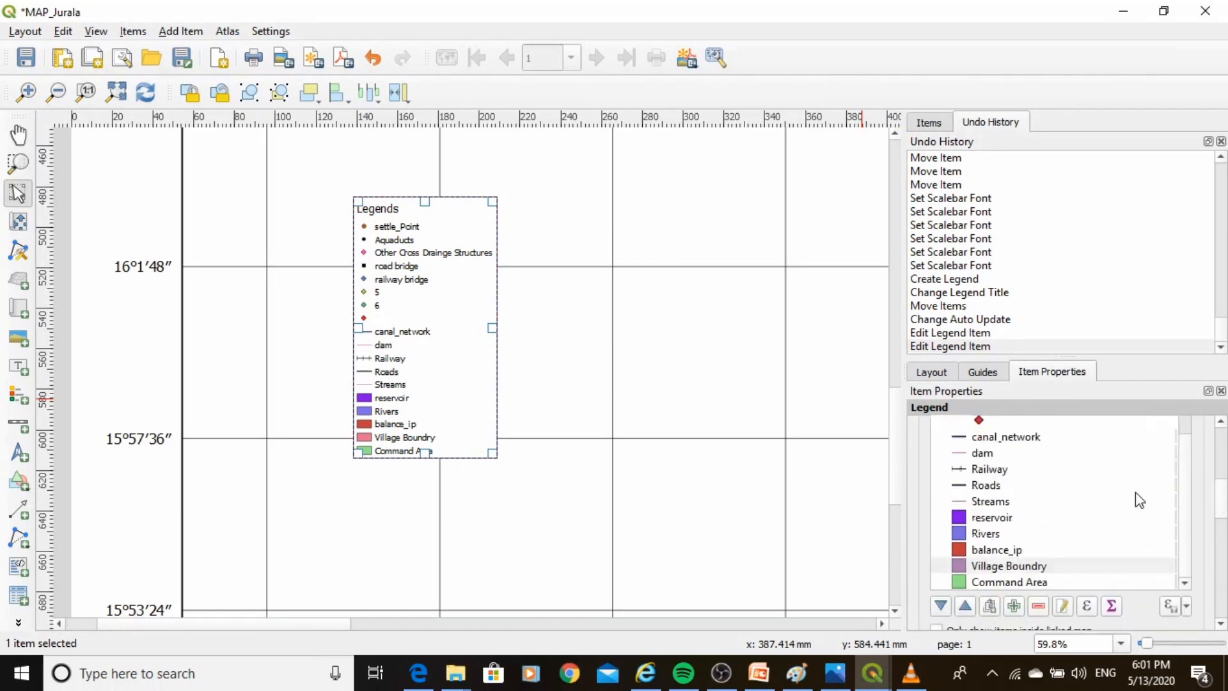
{"action": "scroll", "coordinate": [1134, 526], "scroll_direction": "down", "scroll_amount": 2}
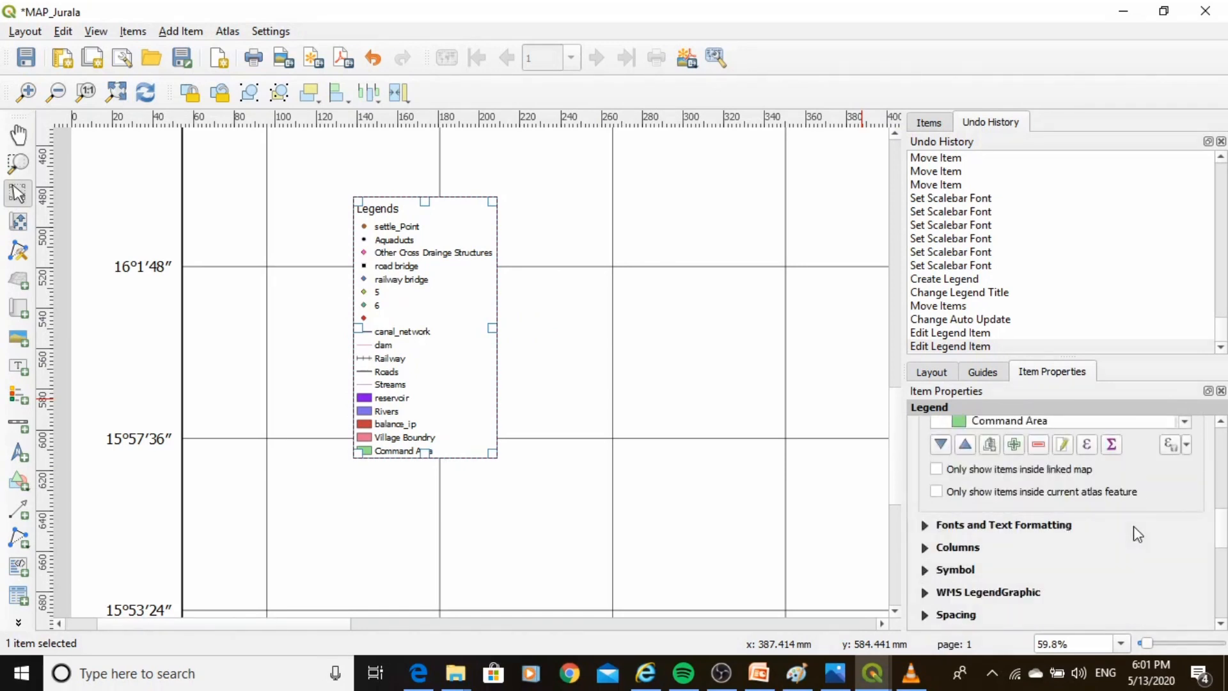
{"action": "left_click", "coordinate": [926, 526]}
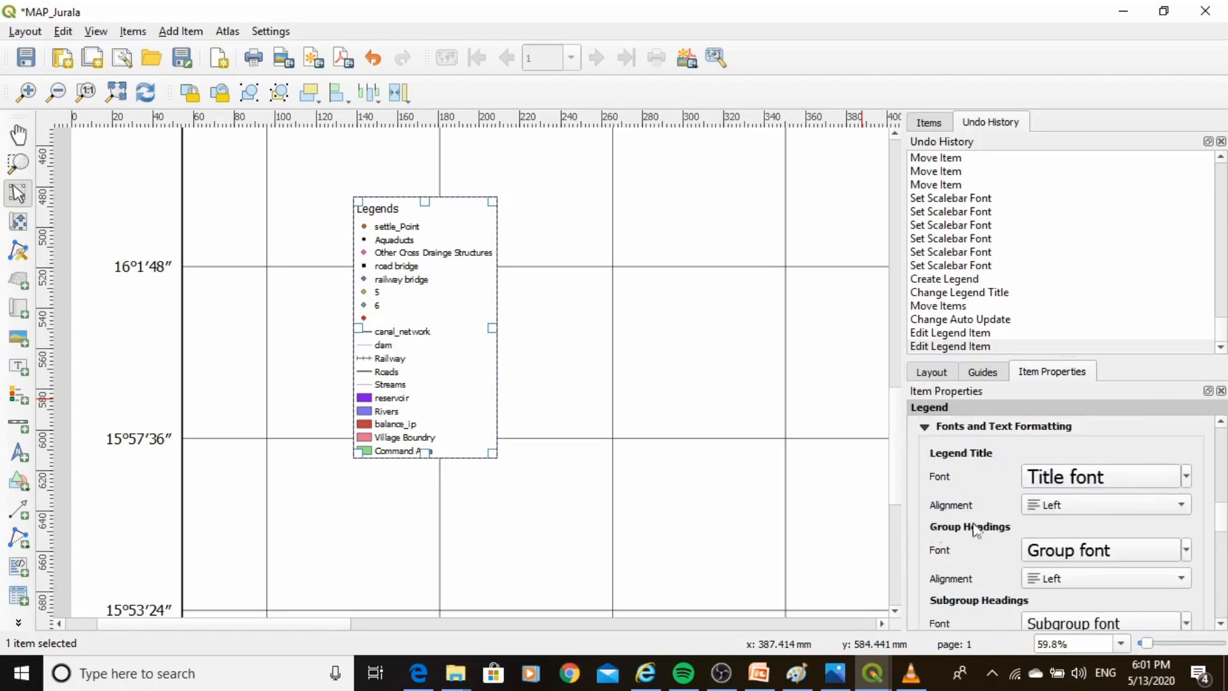
{"action": "left_click", "coordinate": [1113, 490]}
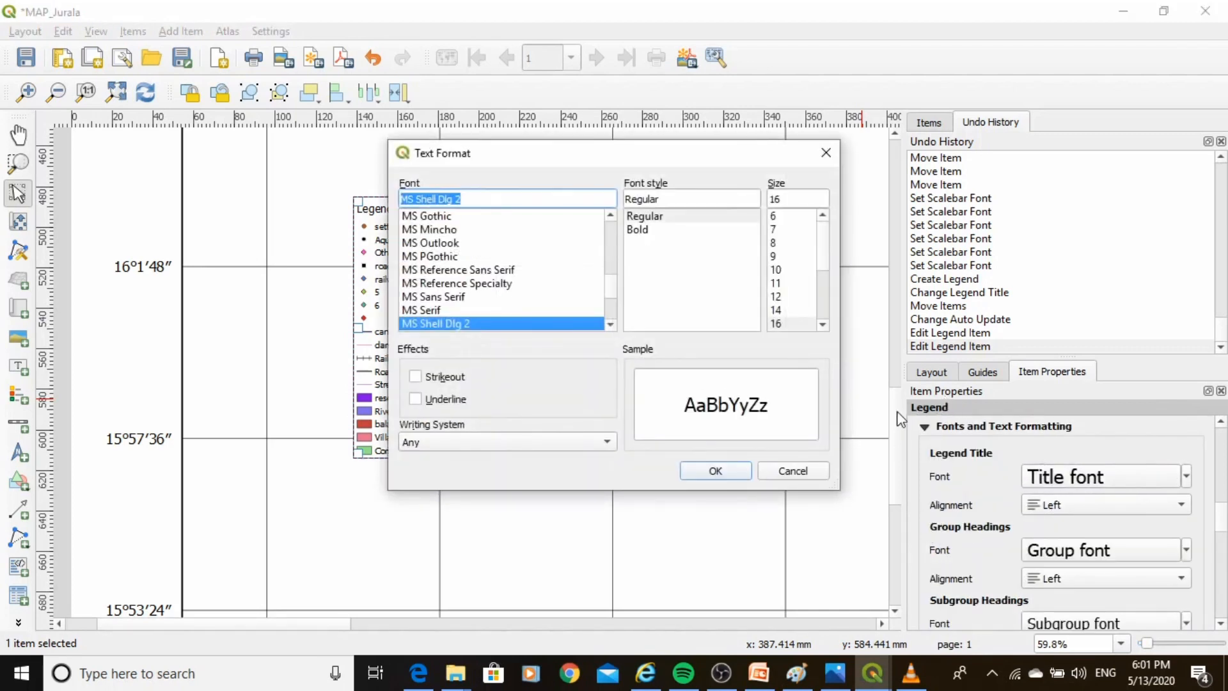
{"action": "left_click", "coordinate": [824, 325]}
{"action": "left_click", "coordinate": [824, 325]}
{"action": "left_click", "coordinate": [824, 324]}
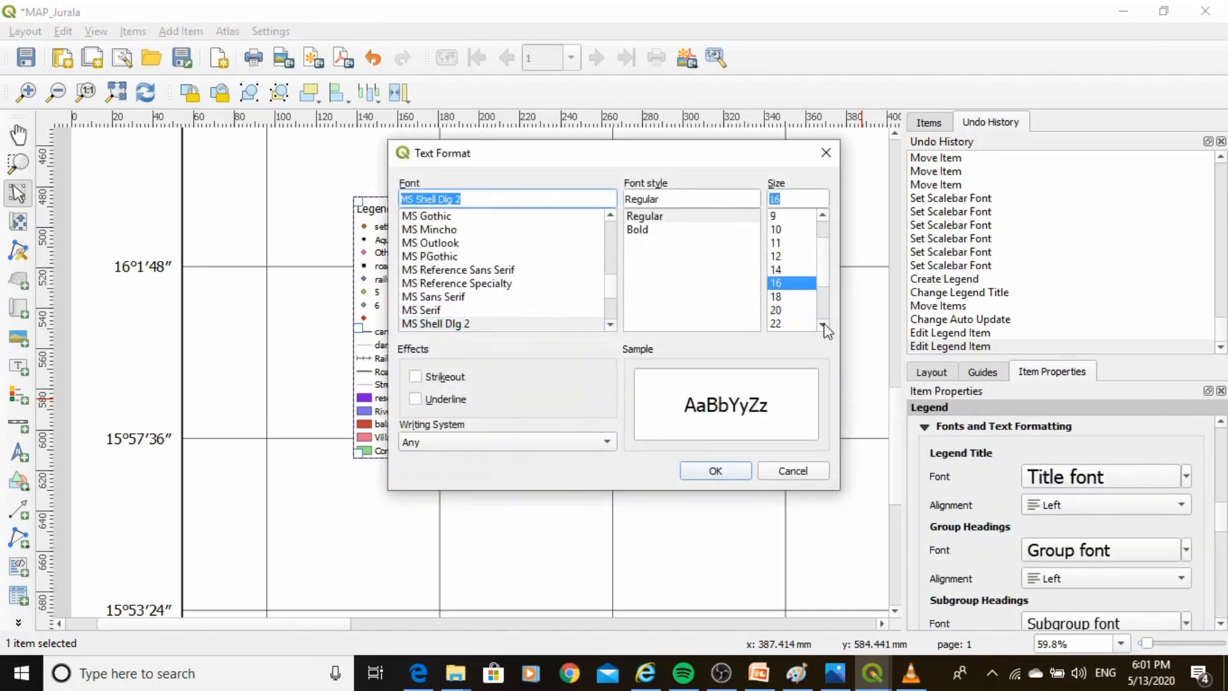
{"action": "left_click", "coordinate": [776, 311]}
{"action": "left_click", "coordinate": [715, 471]}
Set the legend item label font size to 20.
{"action": "scroll", "coordinate": [1214, 528], "scroll_direction": "down", "scroll_amount": 3}
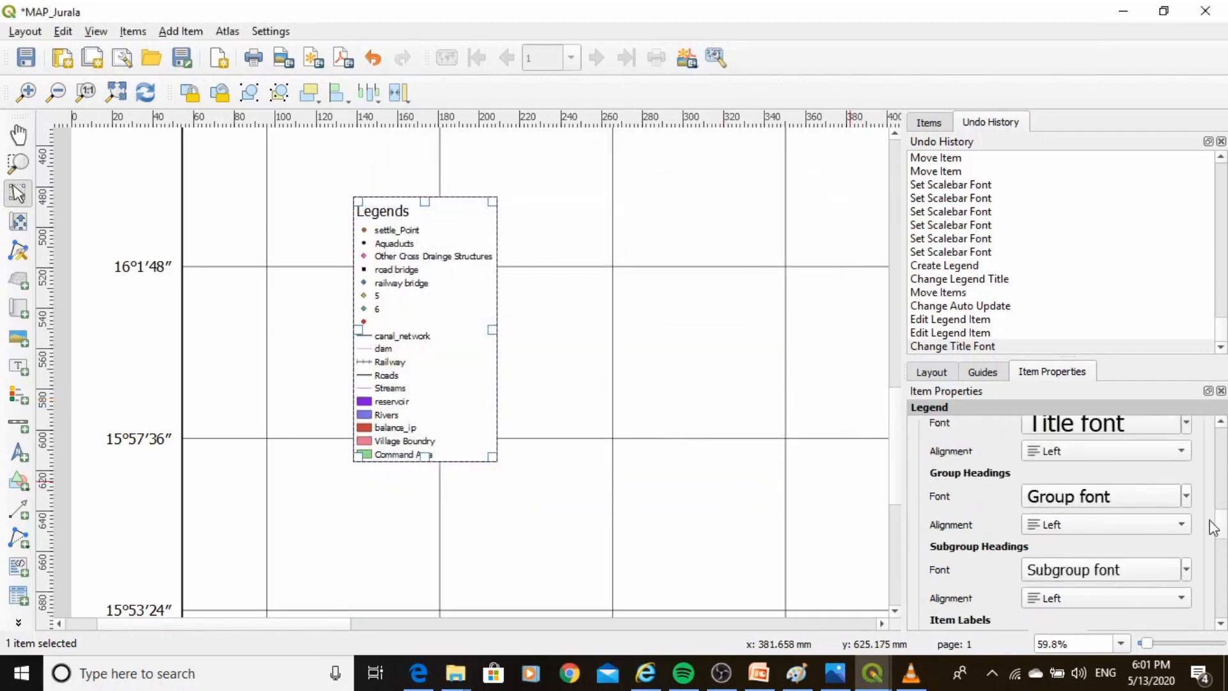
{"action": "left_click", "coordinate": [1152, 537]}
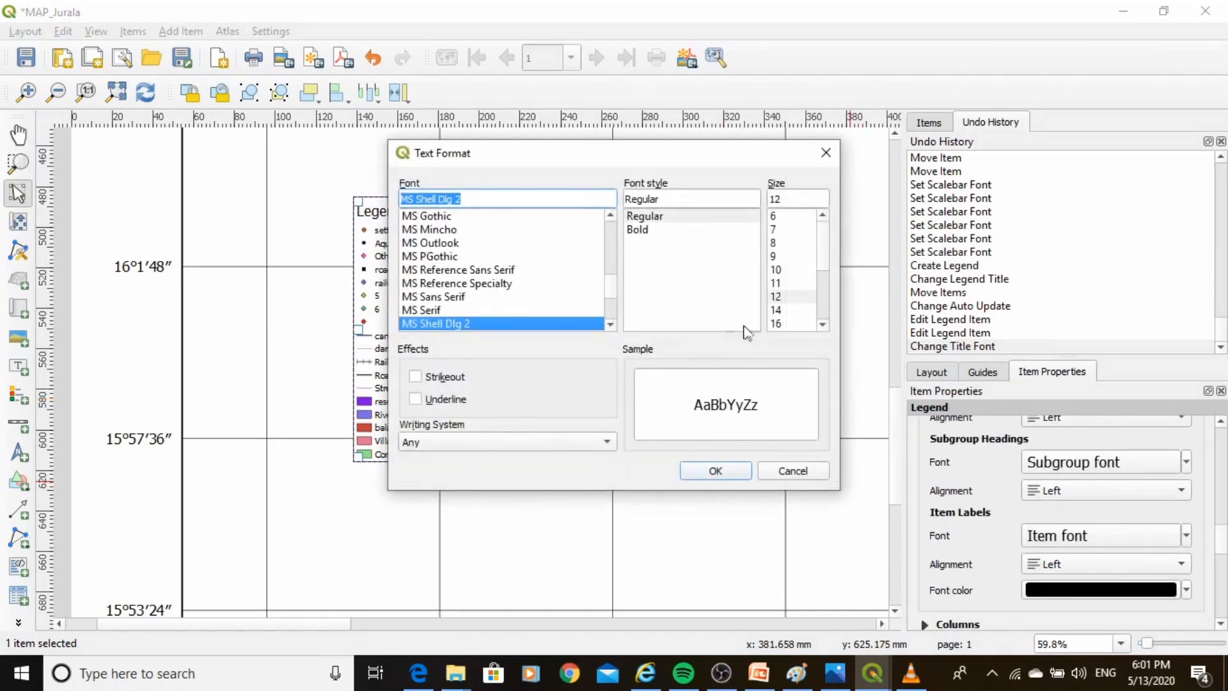
{"action": "left_click", "coordinate": [824, 324]}
{"action": "left_click", "coordinate": [823, 324]}
{"action": "left_click", "coordinate": [824, 324]}
{"action": "left_click", "coordinate": [776, 310]}
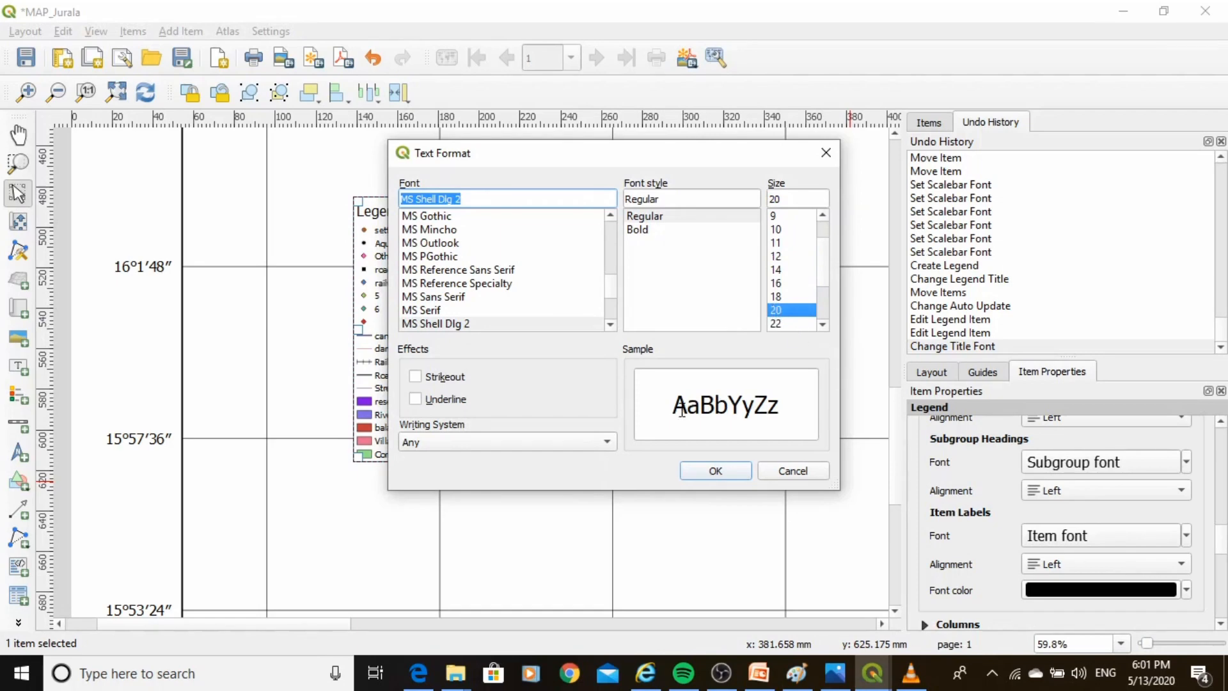
{"action": "left_click", "coordinate": [707, 477]}
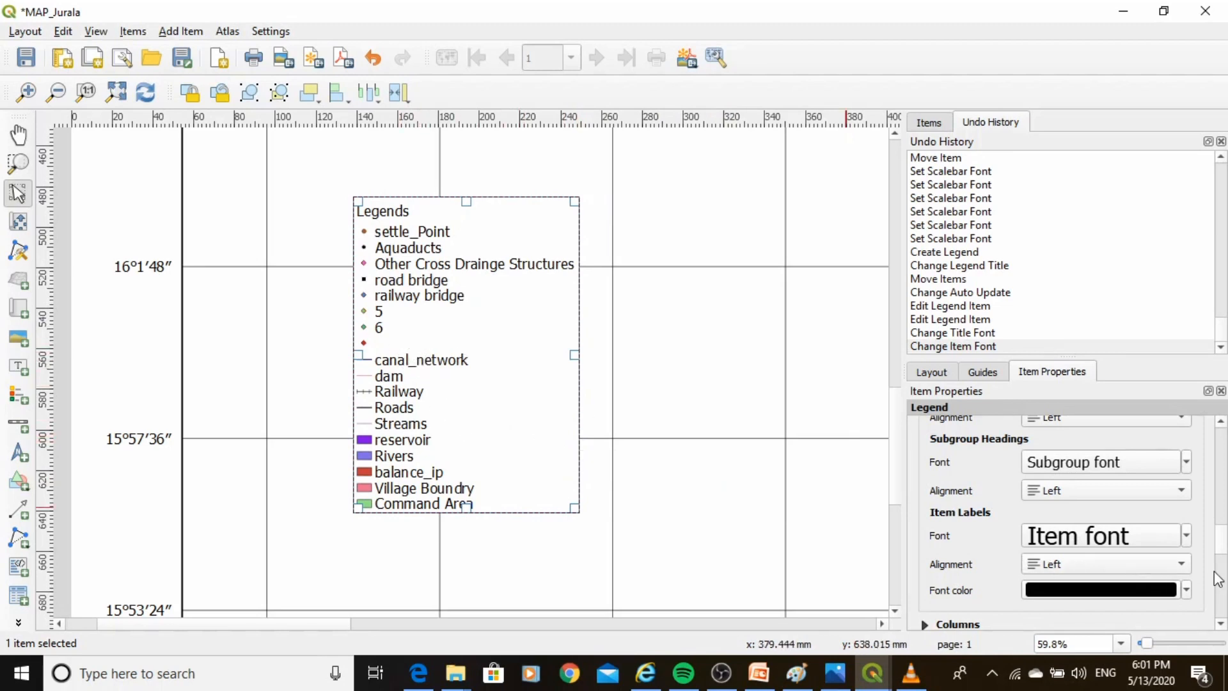
Arrange the legend in 3 columns with equal column widths.
{"action": "scroll", "coordinate": [1225, 554], "scroll_direction": "down", "scroll_amount": 3}
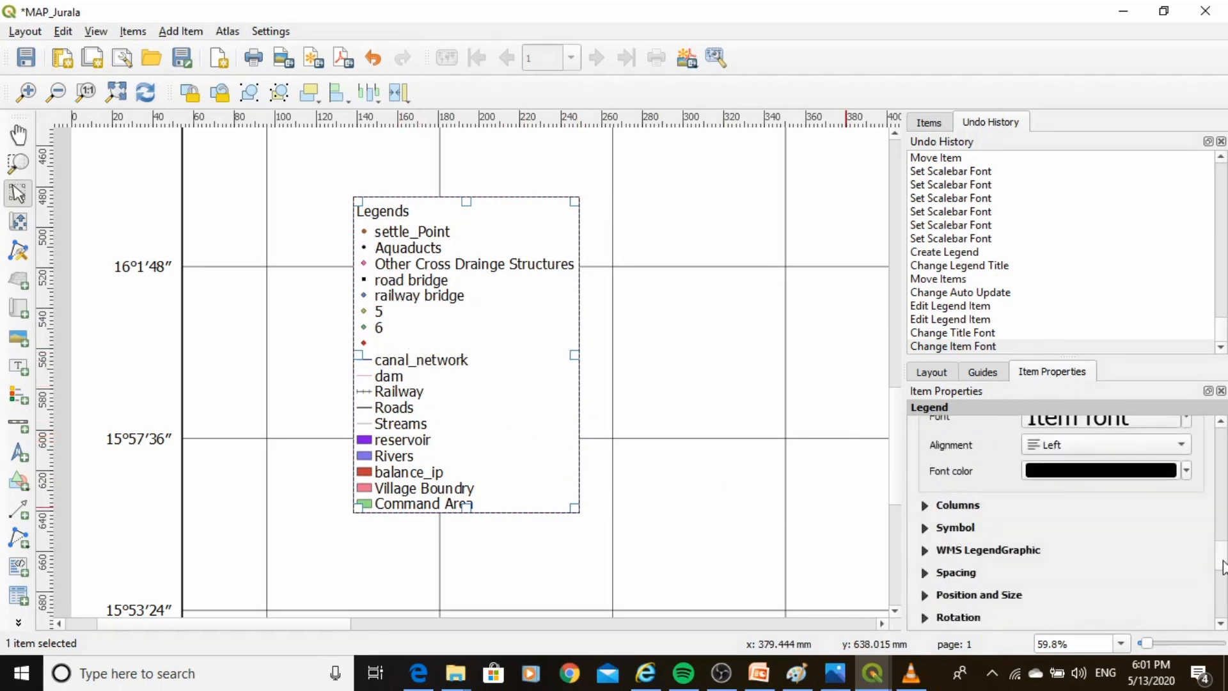
{"action": "left_click", "coordinate": [924, 505]}
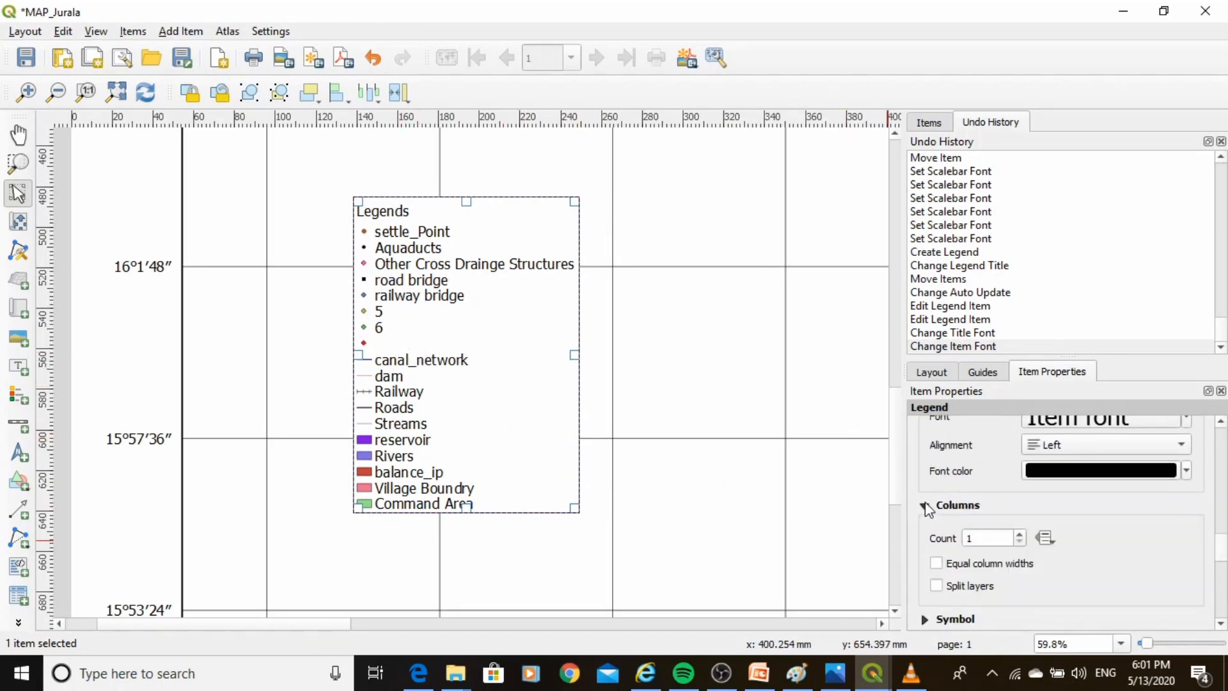
{"action": "left_click", "coordinate": [1019, 534]}
{"action": "left_click", "coordinate": [1018, 534]}
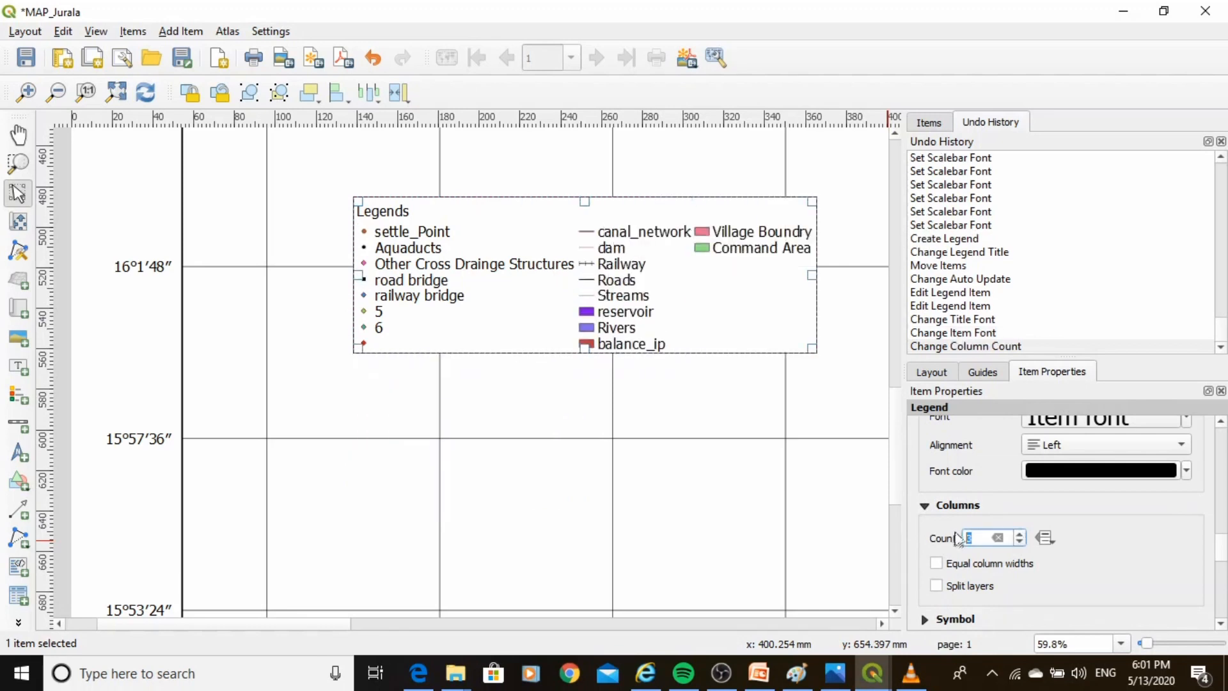
{"action": "left_click", "coordinate": [936, 564]}
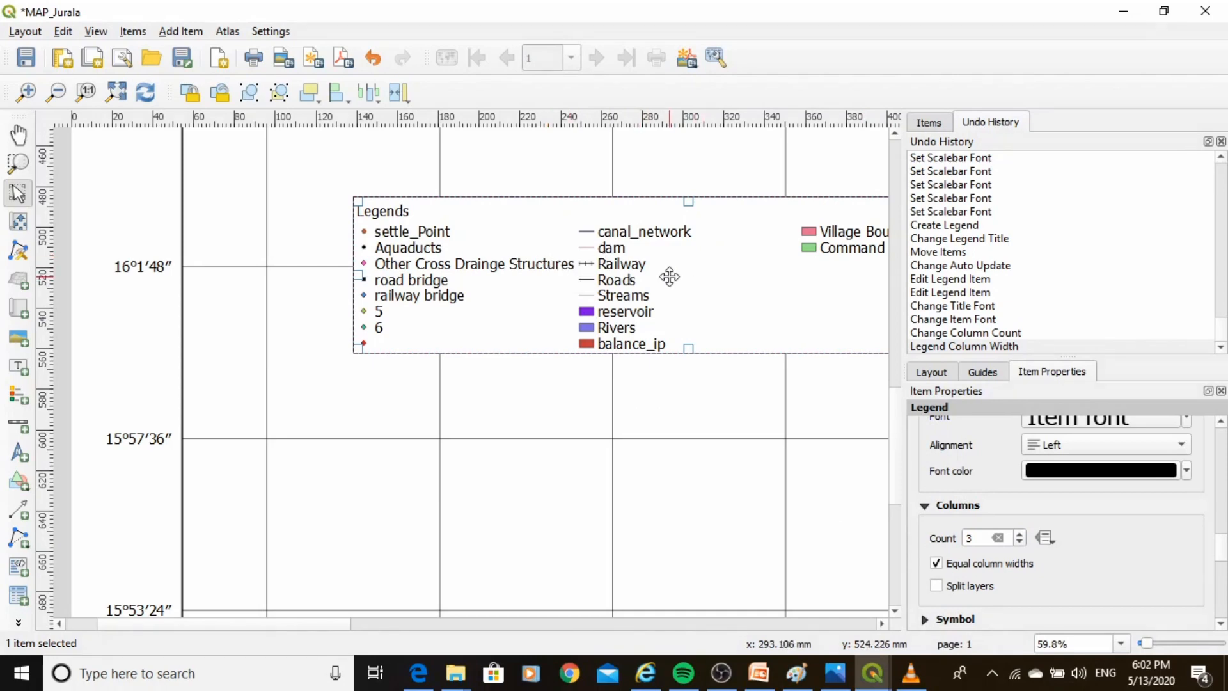
Nudge the legend left and down on the map.
{"action": "key", "text": "Left"}
{"action": "key", "text": "Left"}
{"action": "key", "text": "Left"}
{"action": "key", "text": "Left"}
{"action": "key", "text": "Left"}
{"action": "key", "text": "Left"}
{"action": "key", "text": "Left"}
{"action": "key", "text": "Left"}
{"action": "key", "text": "Left"}
{"action": "key", "text": "Left"}
{"action": "key", "text": "Left"}
{"action": "key", "text": "Left"}
{"action": "key", "text": "Left"}
{"action": "key", "text": "Left"}
{"action": "key", "text": "Left"}
{"action": "key", "text": "Left"}
{"action": "key", "text": "Left"}
{"action": "key", "text": "Left"}
{"action": "key", "text": "Left"}
{"action": "key", "text": "Left"}
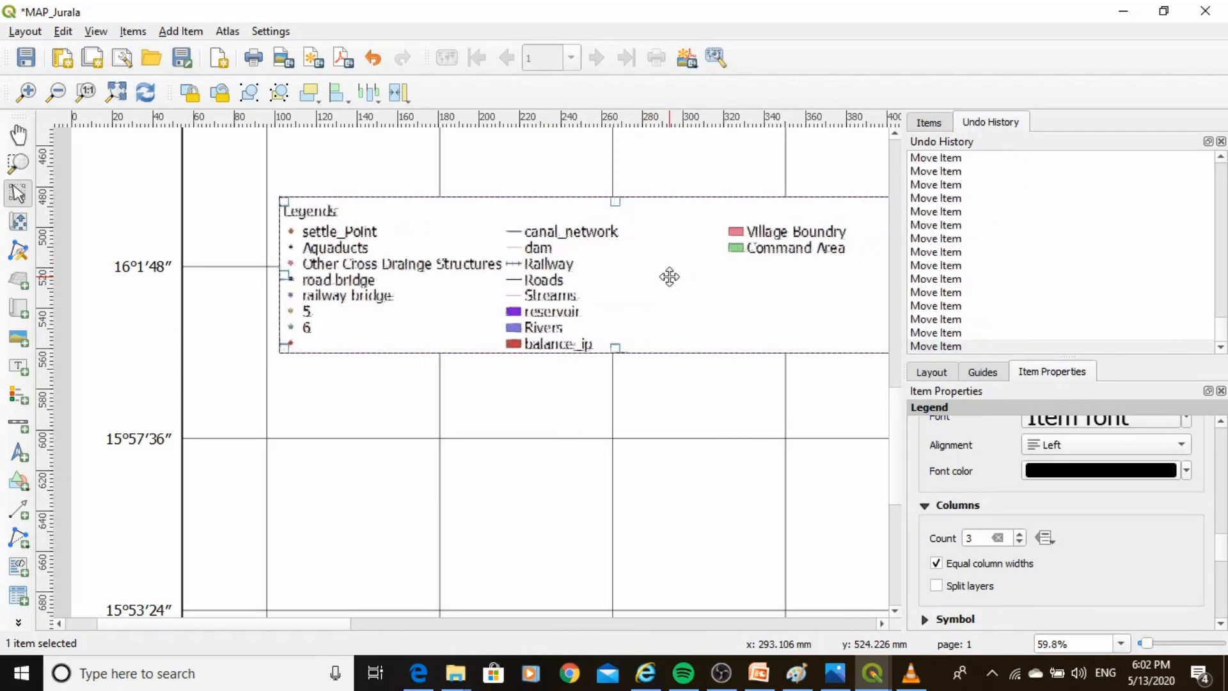
{"action": "key", "text": "Left"}
{"action": "key", "text": "Left"}
{"action": "key", "text": "Left"}
{"action": "key", "text": "Left"}
{"action": "key", "text": "Left"}
{"action": "key", "text": "Left"}
{"action": "key", "text": "Left"}
{"action": "key", "text": "Down"}
{"action": "key", "text": "Down"}
{"action": "key", "text": "Down"}
{"action": "key", "text": "Down"}
{"action": "key", "text": "Down"}
{"action": "key", "text": "Down"}
{"action": "key", "text": "Down"}
{"action": "key", "text": "Down"}
{"action": "key", "text": "Down"}
{"action": "key", "text": "Down"}
{"action": "key", "text": "Down"}
{"action": "key", "text": "Down"}
{"action": "key", "text": "Down"}
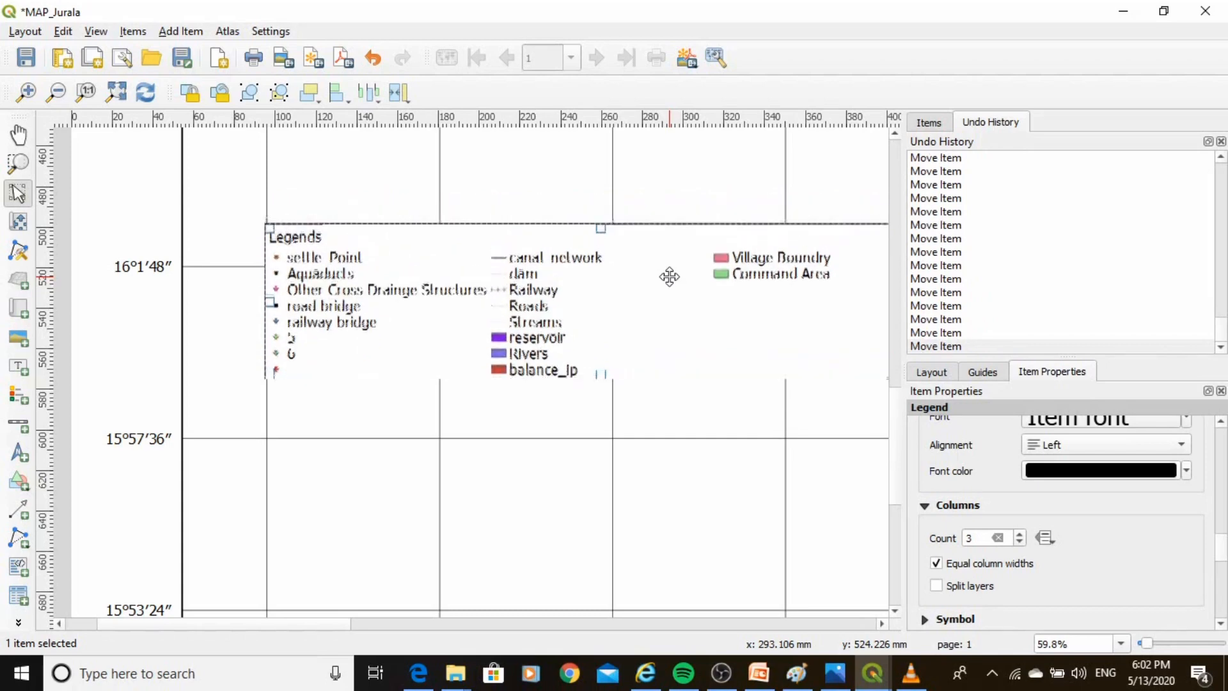
{"action": "key", "text": "Down"}
{"action": "key", "text": "Down"}
{"action": "key", "text": "Down"}
{"action": "key", "text": "Down"}
{"action": "key", "text": "Down"}
{"action": "key", "text": "Down"}
{"action": "key", "text": "Down"}
{"action": "key", "text": "Down"}
{"action": "key", "text": "Down"}
{"action": "key", "text": "Down"}
{"action": "key", "text": "Down"}
{"action": "key", "text": "Down"}
{"action": "key", "text": "Down"}
{"action": "key", "text": "Down"}
{"action": "key", "text": "Down"}
{"action": "key", "text": "Down"}
{"action": "key", "text": "Down"}
{"action": "key", "text": "Down"}
{"action": "key", "text": "Down"}
{"action": "key", "text": "Down"}
{"action": "key", "text": "Left"}
{"action": "key", "text": "Left"}
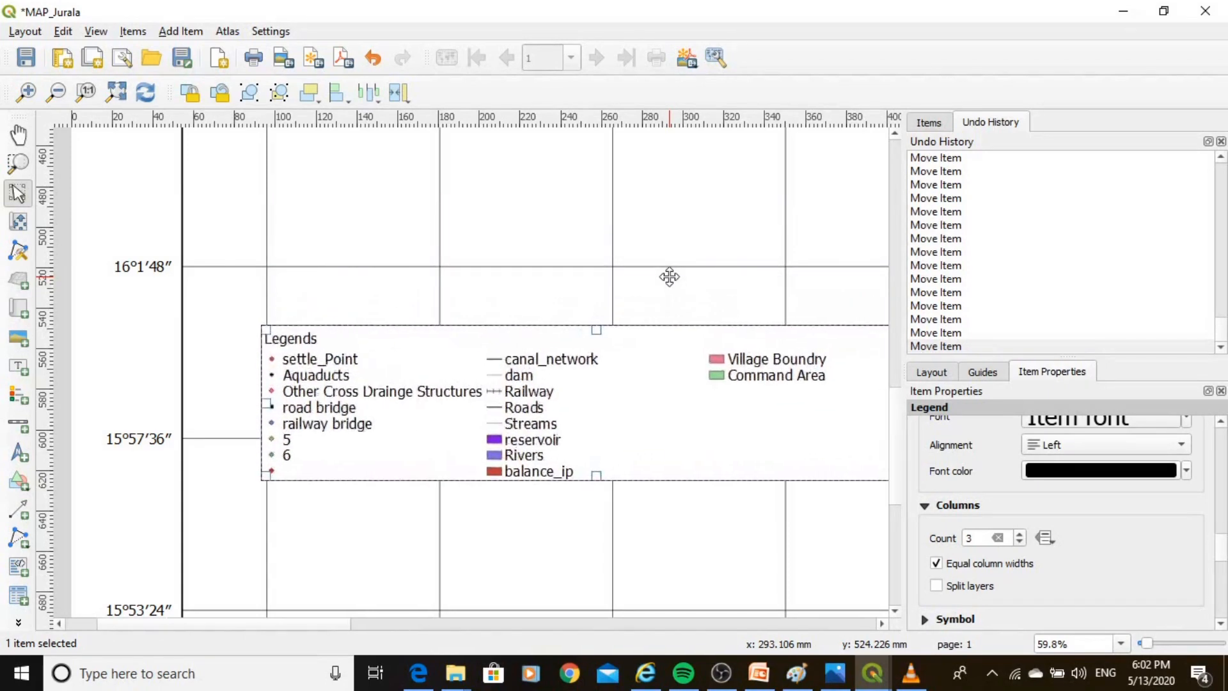
{"action": "key", "text": "Left"}
{"action": "key", "text": "Left"}
{"action": "key", "text": "Left"}
{"action": "key", "text": "Left"}
{"action": "key", "text": "Left"}
{"action": "key", "text": "Left"}
{"action": "key", "text": "Left"}
{"action": "key", "text": "Left"}
{"action": "key", "text": "Left"}
{"action": "key", "text": "Left"}
{"action": "key", "text": "Left"}
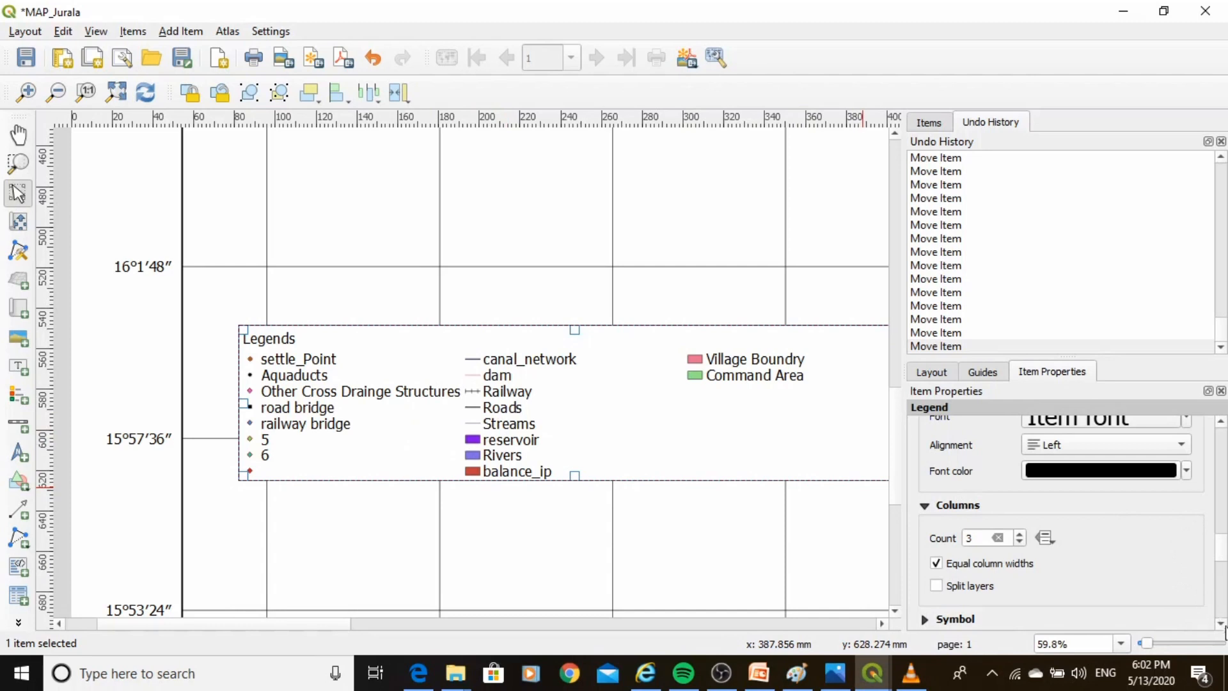
Increase the space between legend symbols in the legend spacing settings.
{"action": "scroll", "coordinate": [928, 576], "scroll_direction": "down", "scroll_amount": 3}
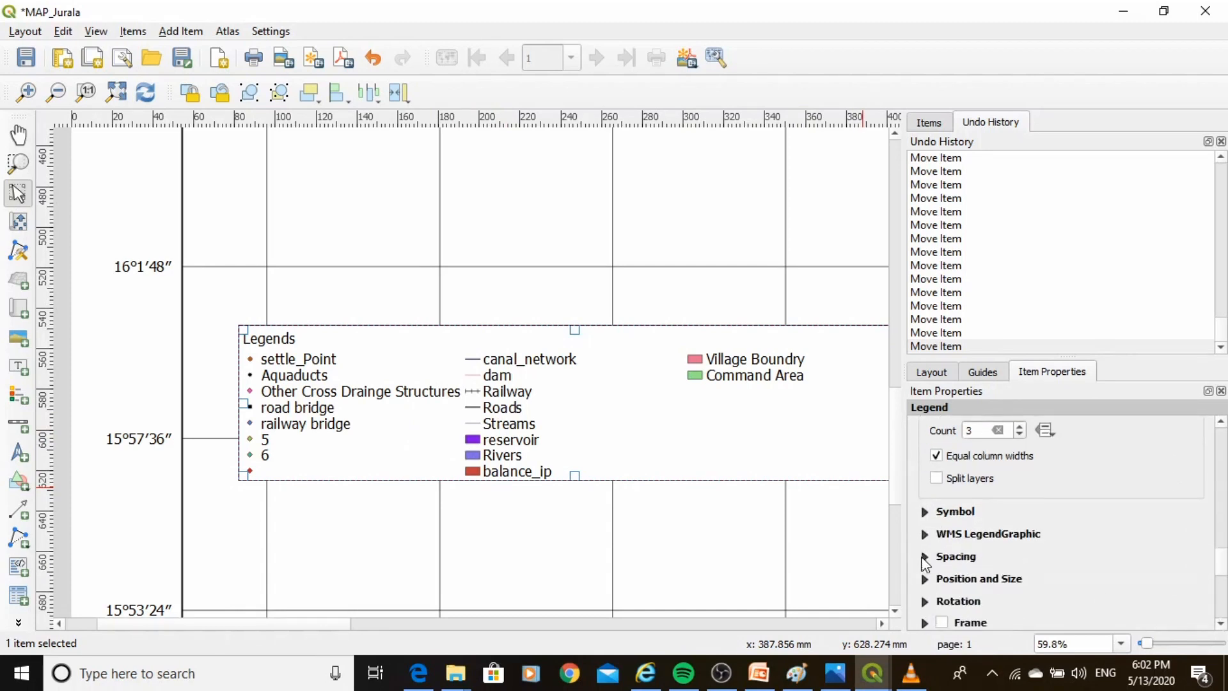
{"action": "left_click", "coordinate": [923, 557]}
{"action": "scroll", "coordinate": [1217, 566], "scroll_direction": "down", "scroll_amount": 4}
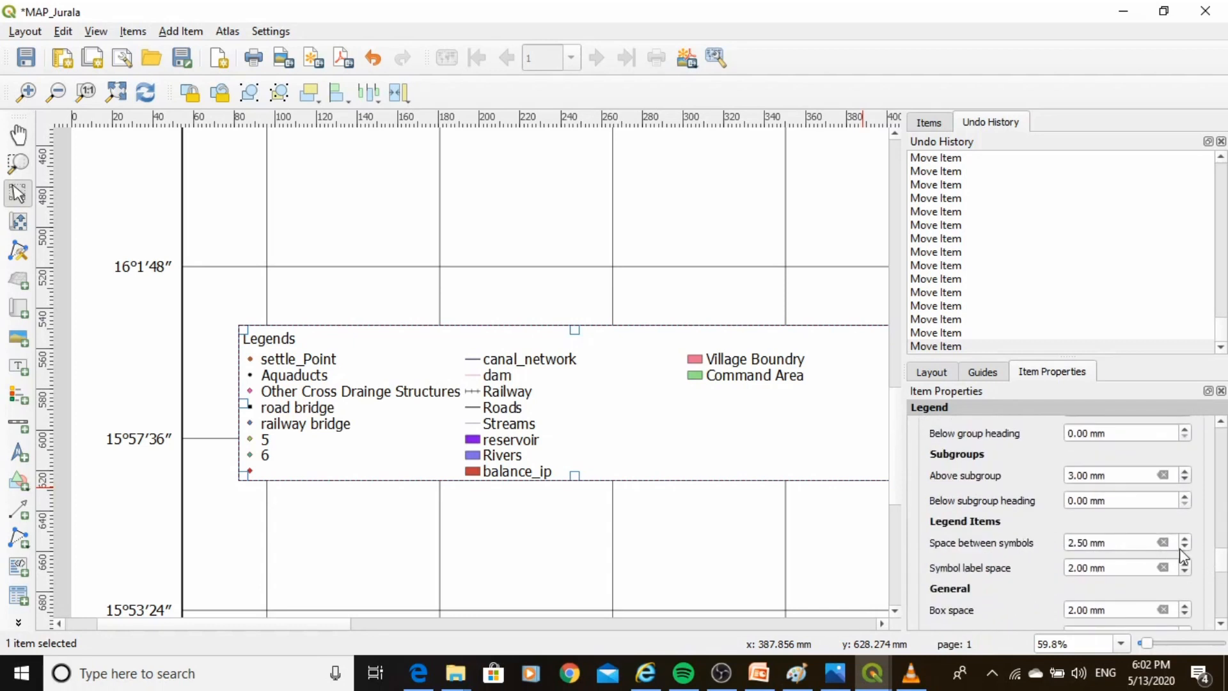
{"action": "left_click", "coordinate": [1184, 542]}
{"action": "left_click", "coordinate": [1184, 542]}
{"action": "left_click", "coordinate": [1184, 541]}
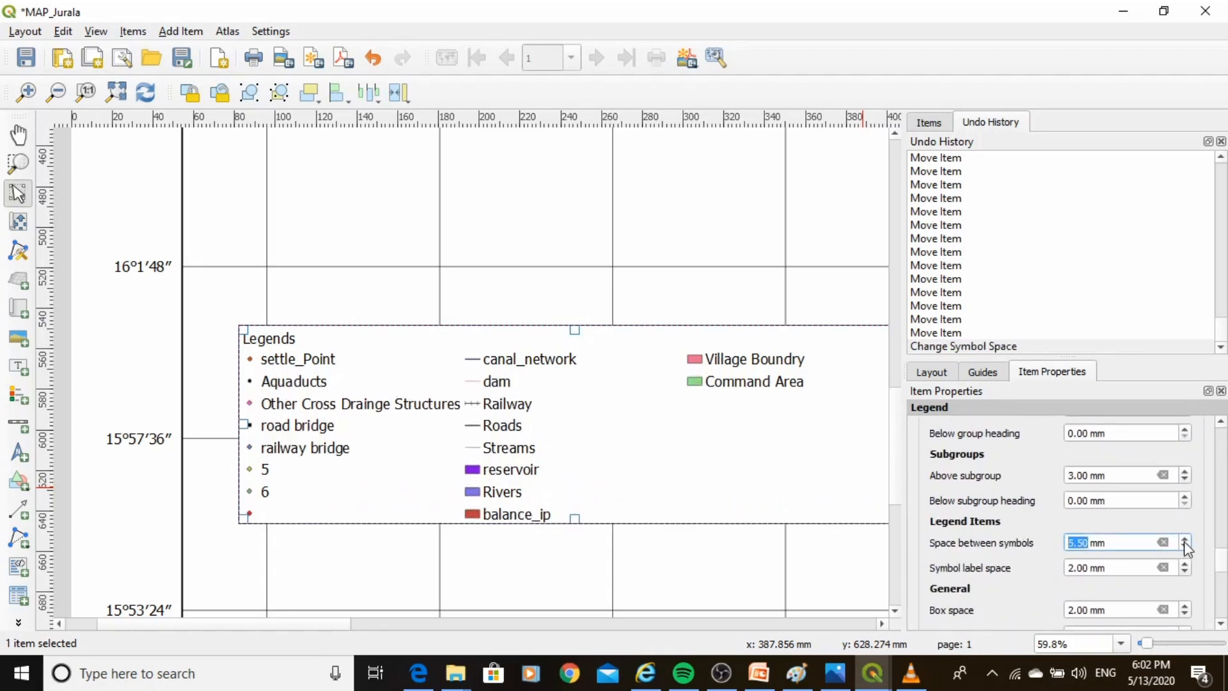
{"action": "left_click", "coordinate": [1184, 541]}
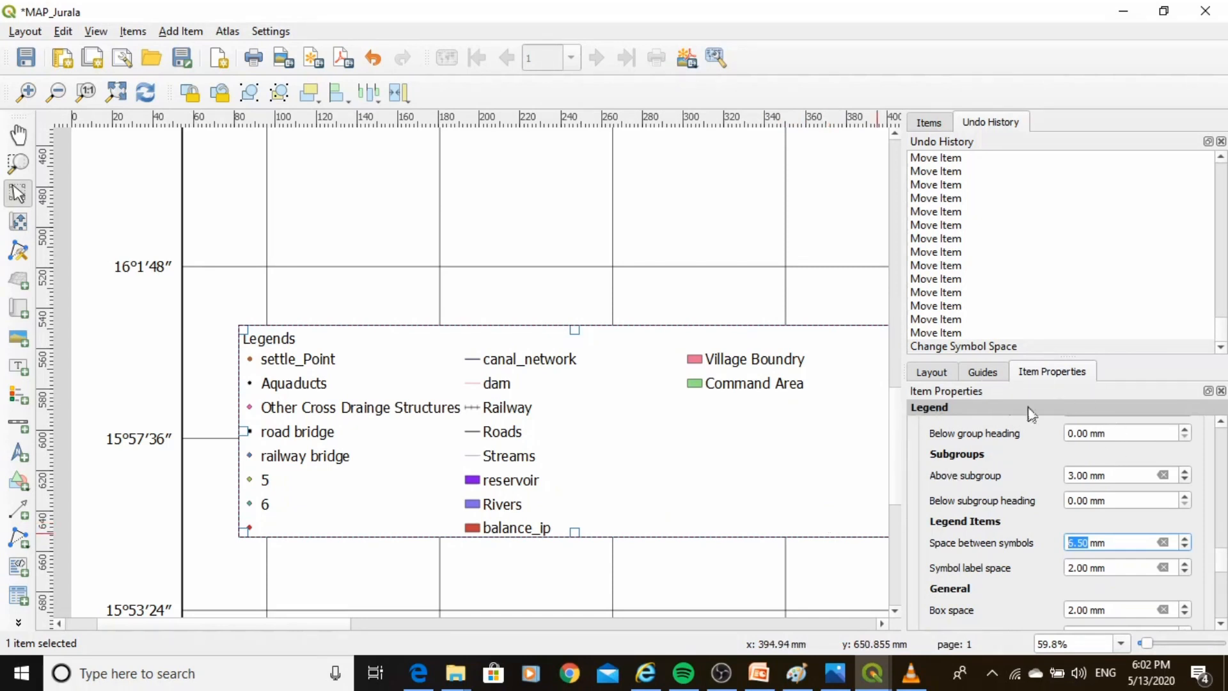
{"action": "key", "text": "Down"}
{"action": "key", "text": "Down"}
{"action": "key", "text": "Down"}
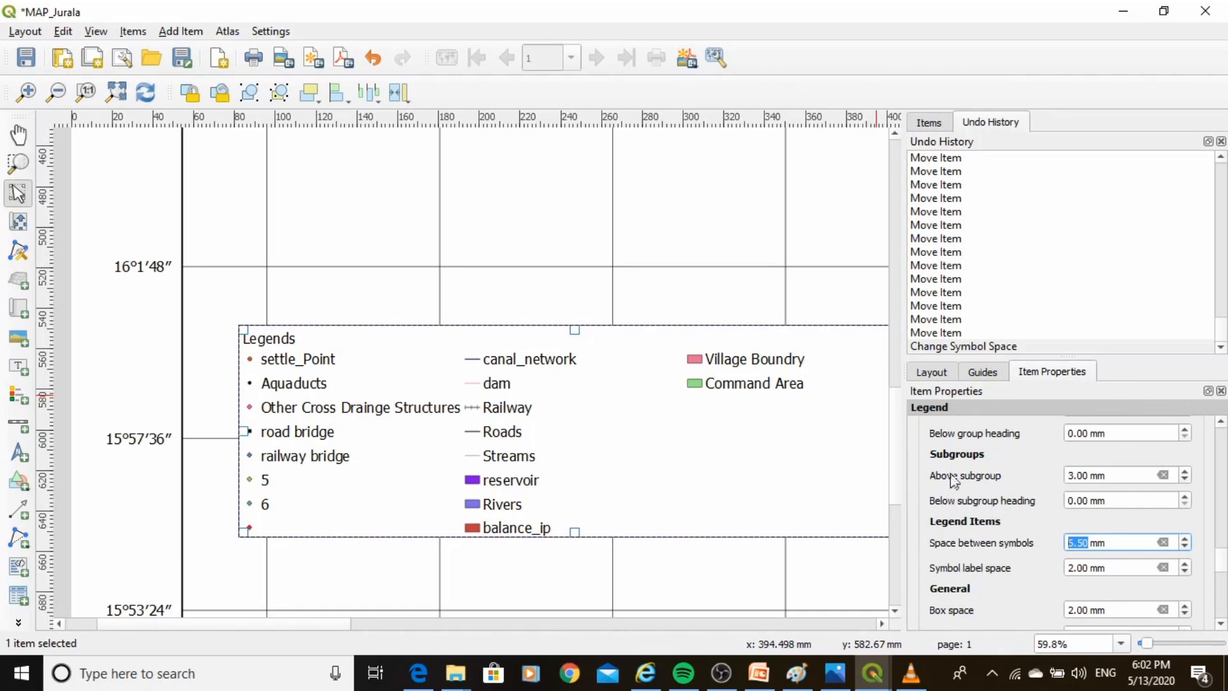
{"action": "key", "text": "Down"}
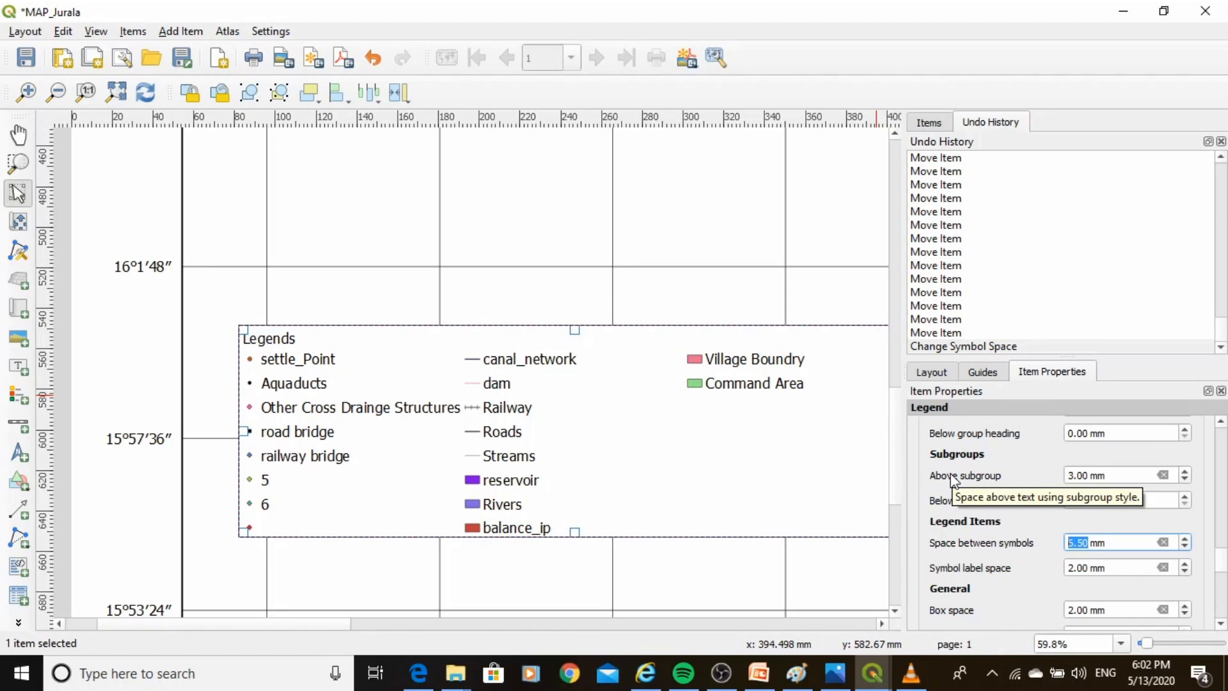
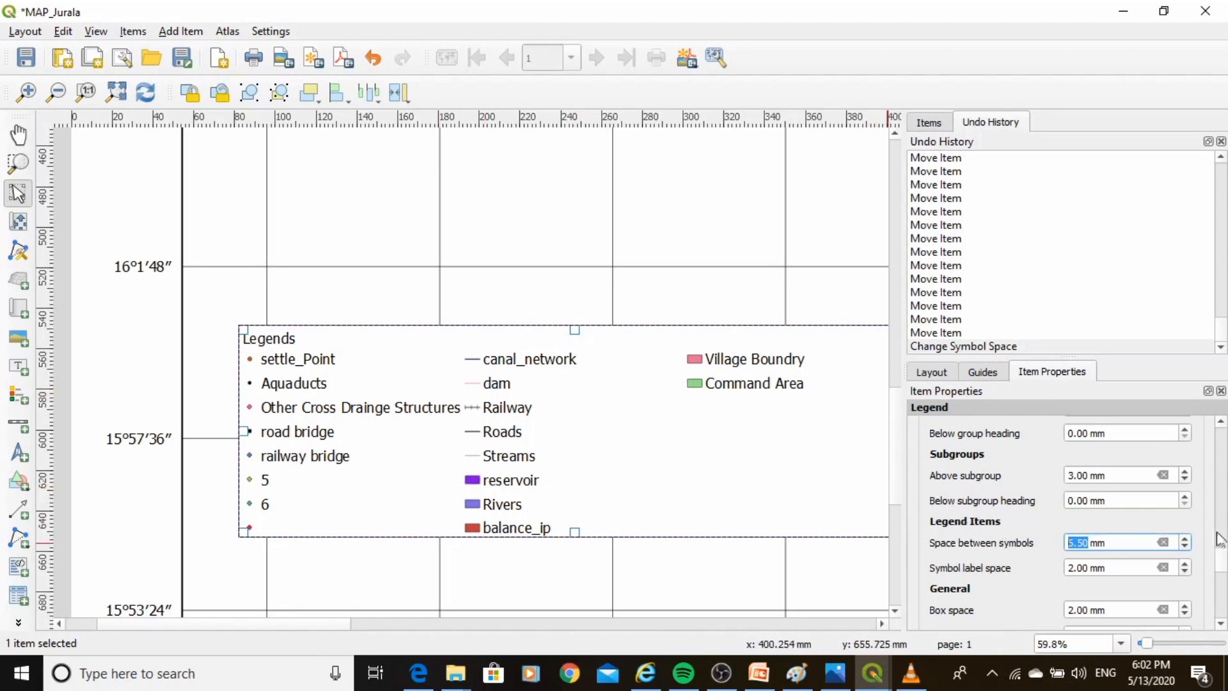
Review the legend's item properties and view the whole layout page.
{"action": "scroll", "coordinate": [1221, 563], "scroll_direction": "up", "scroll_amount": 5}
{"action": "scroll", "coordinate": [1226, 534], "scroll_direction": "down", "scroll_amount": 8}
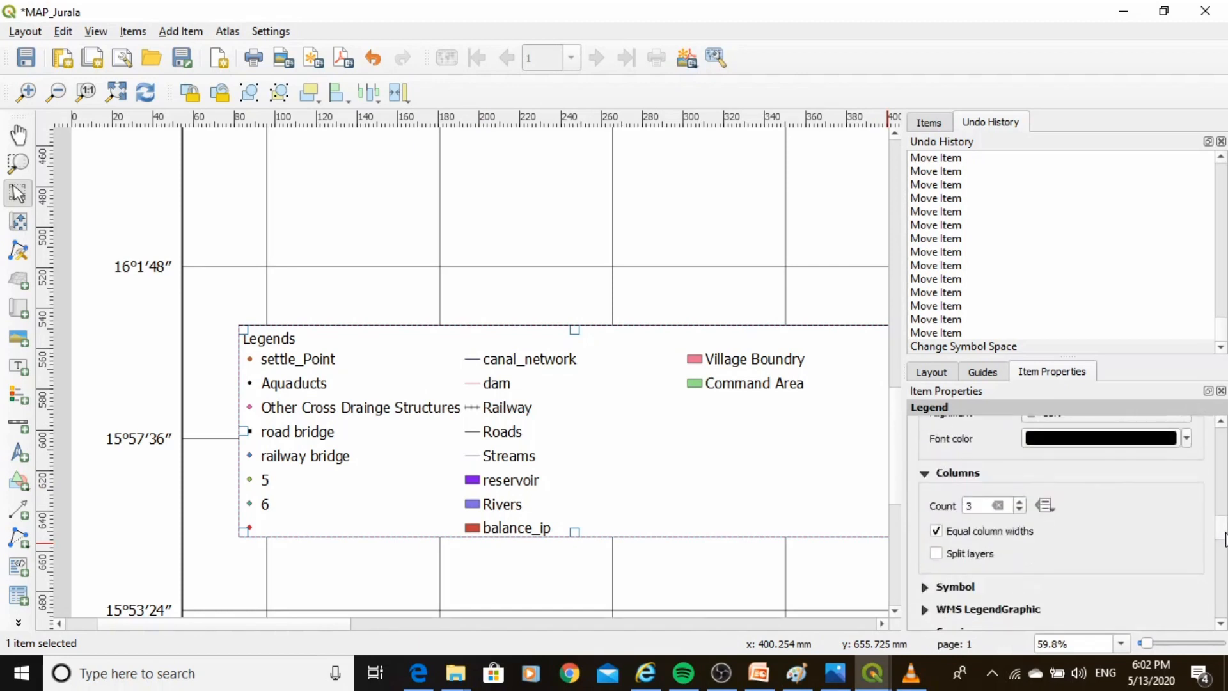
{"action": "scroll", "coordinate": [1225, 576], "scroll_direction": "down", "scroll_amount": 3}
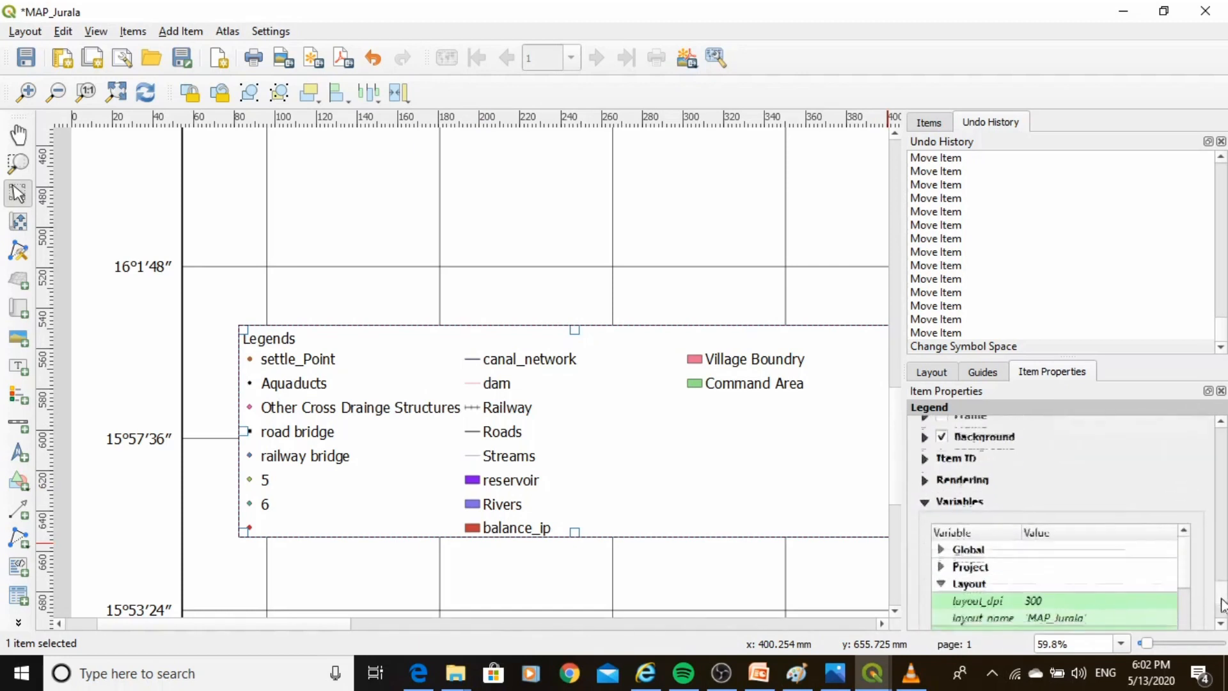
{"action": "scroll", "coordinate": [1225, 576], "scroll_direction": "up", "scroll_amount": 6}
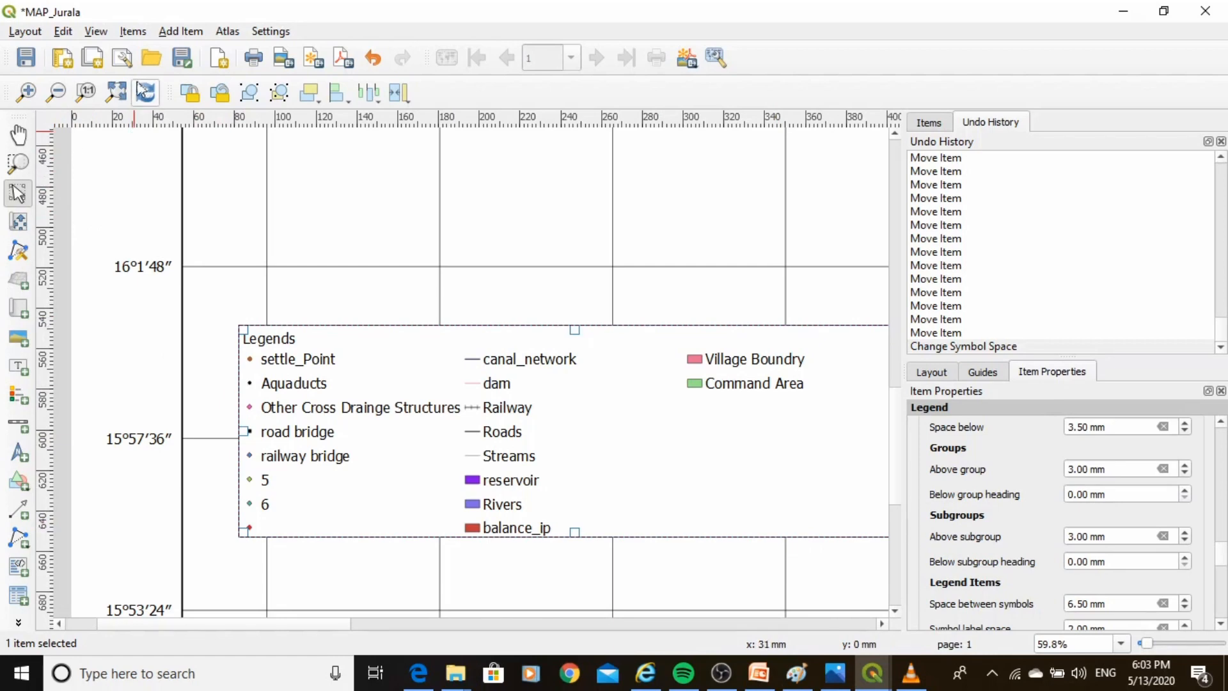
{"action": "left_click", "coordinate": [116, 92]}
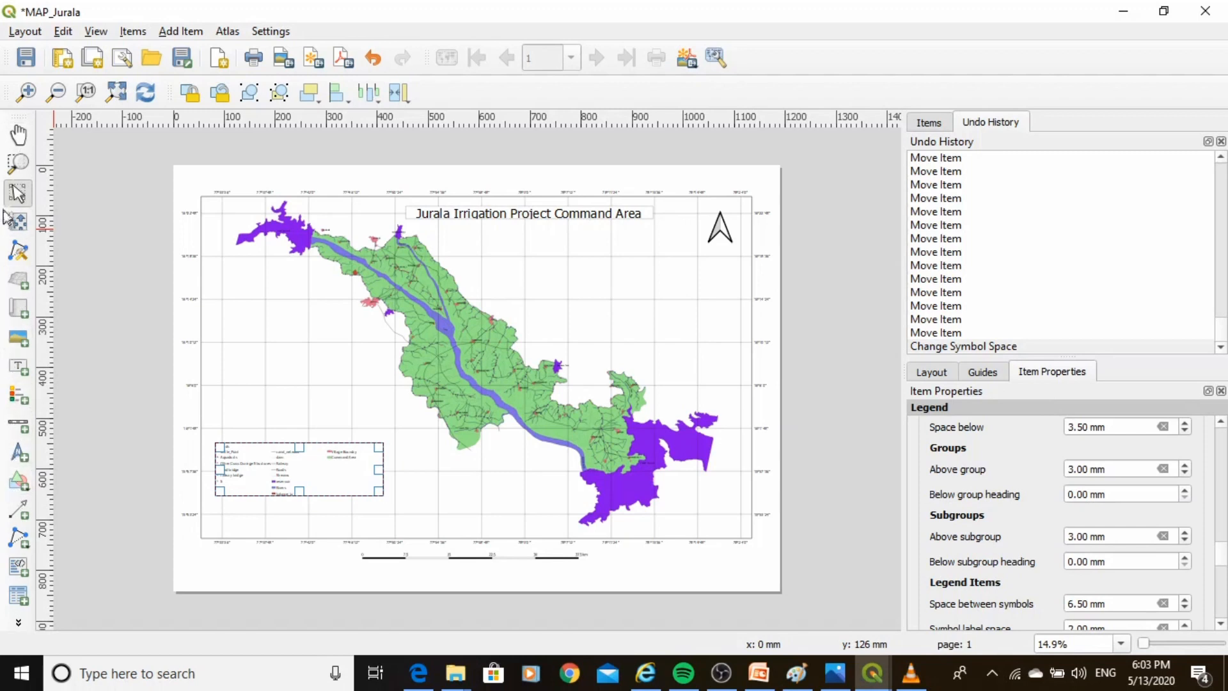
{"action": "left_click", "coordinate": [16, 191]}
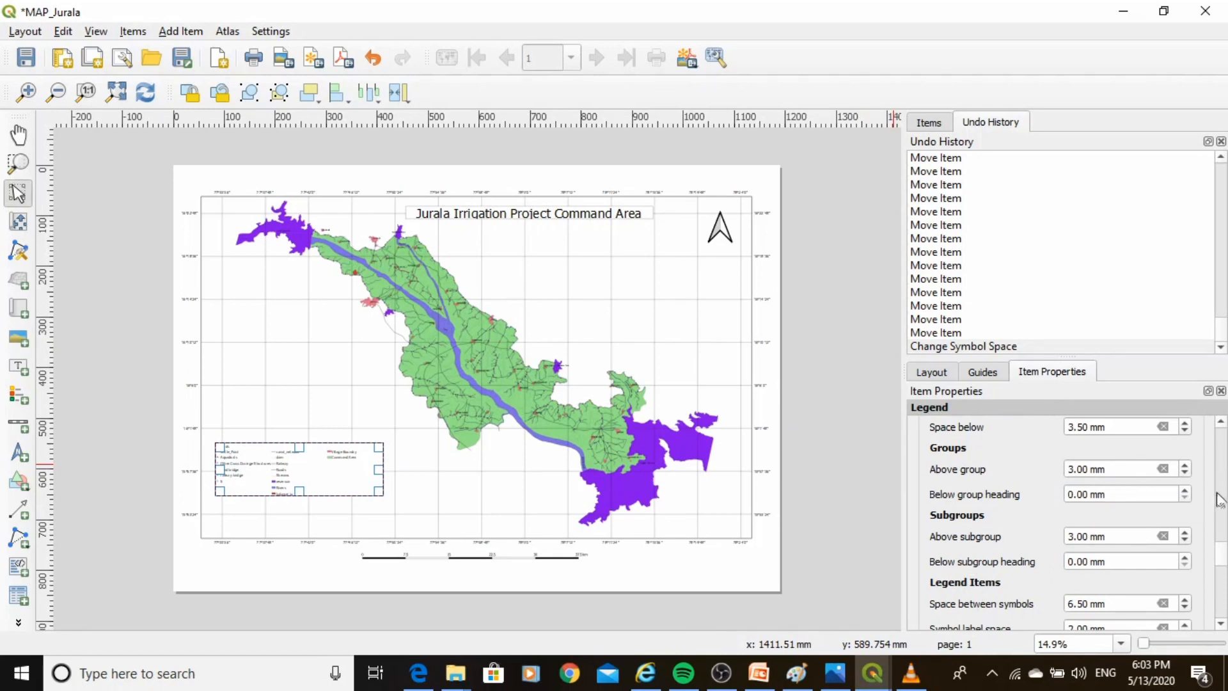
{"action": "scroll", "coordinate": [1221, 544], "scroll_direction": "down", "scroll_amount": 5}
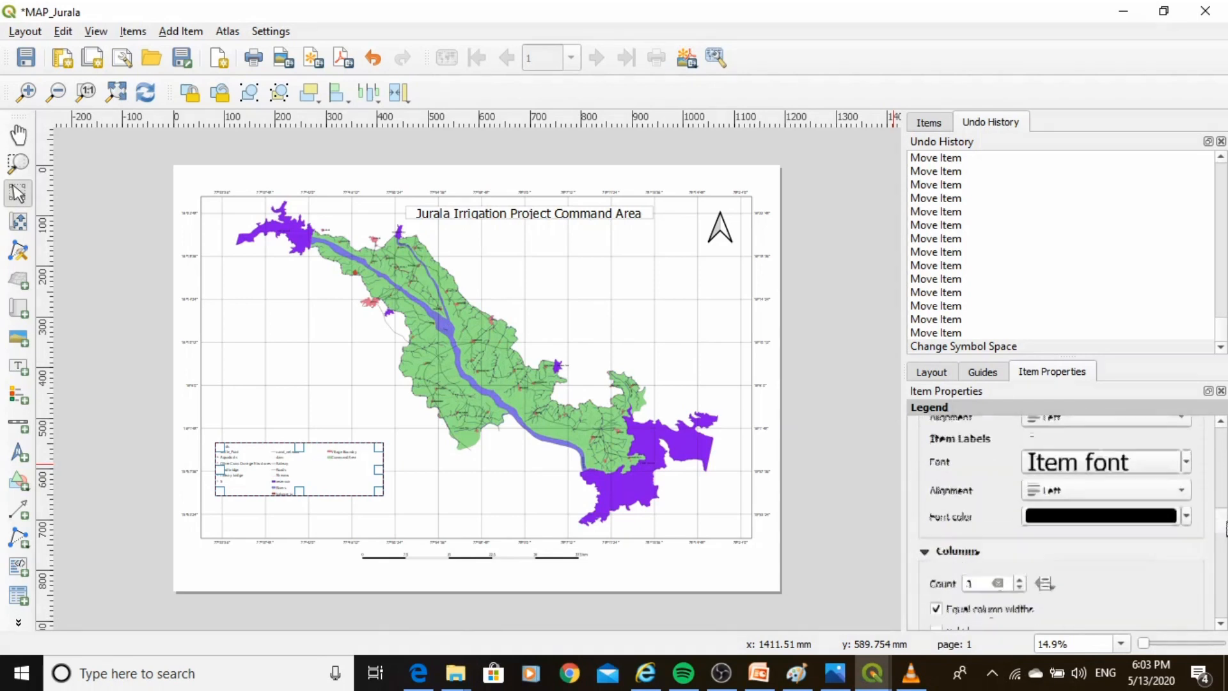
{"action": "scroll", "coordinate": [1224, 528], "scroll_direction": "up", "scroll_amount": 2}
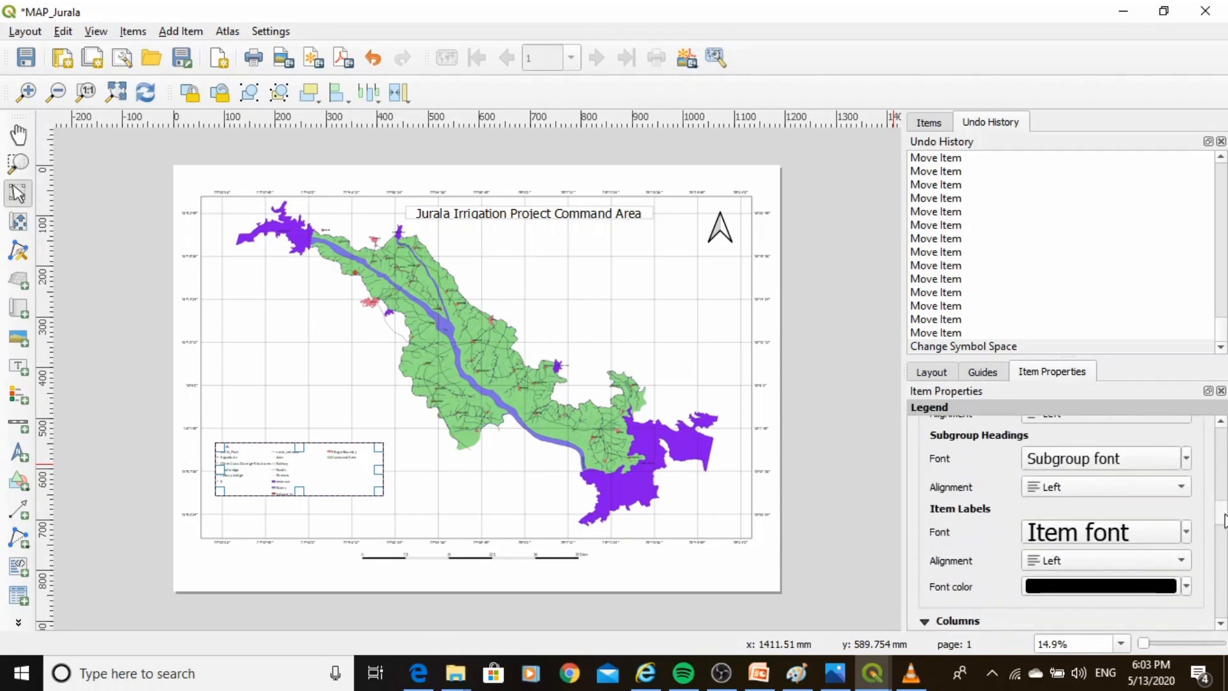
{"action": "scroll", "coordinate": [1224, 531], "scroll_direction": "down", "scroll_amount": 4}
{"action": "scroll", "coordinate": [1223, 537], "scroll_direction": "down", "scroll_amount": 3}
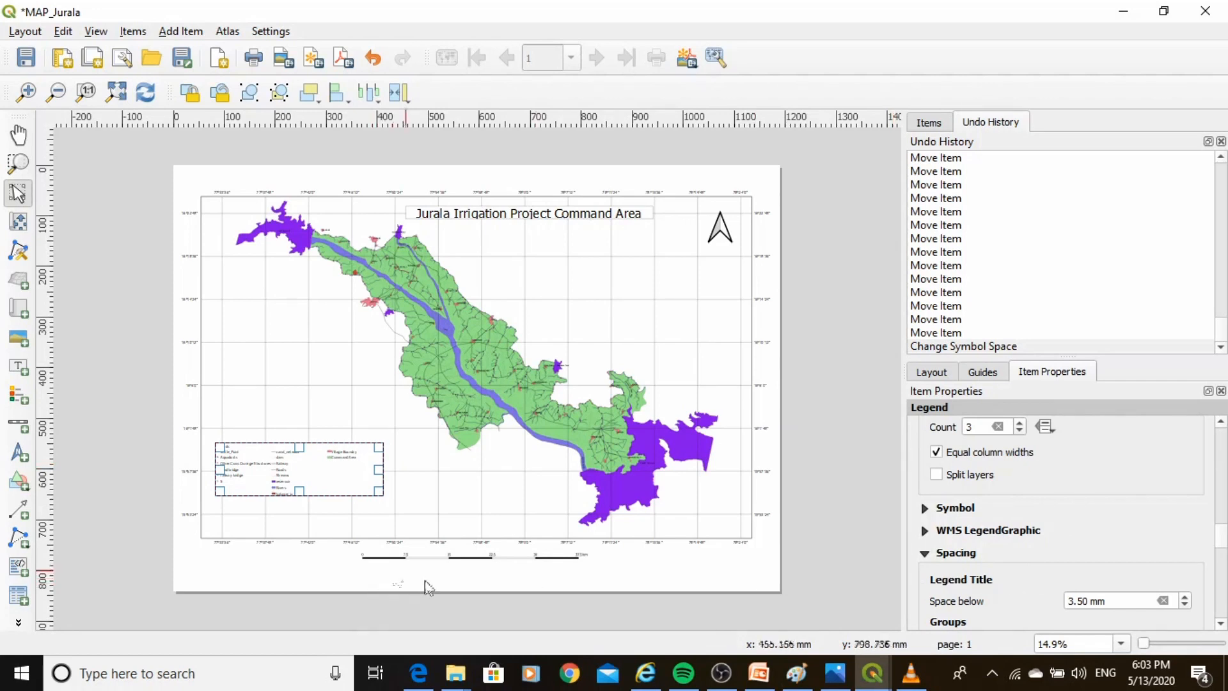
Add a label box below the map frame, to the right of the scale bar.
{"action": "left_click", "coordinate": [15, 459]}
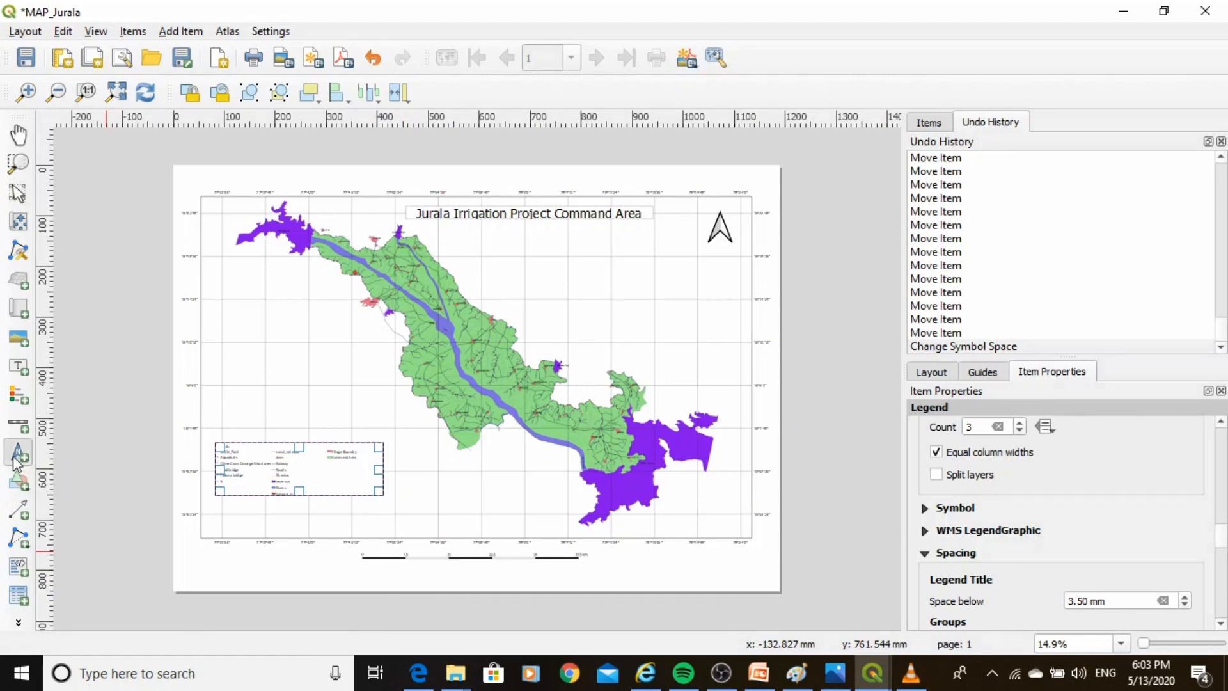
{"action": "left_click", "coordinate": [18, 367]}
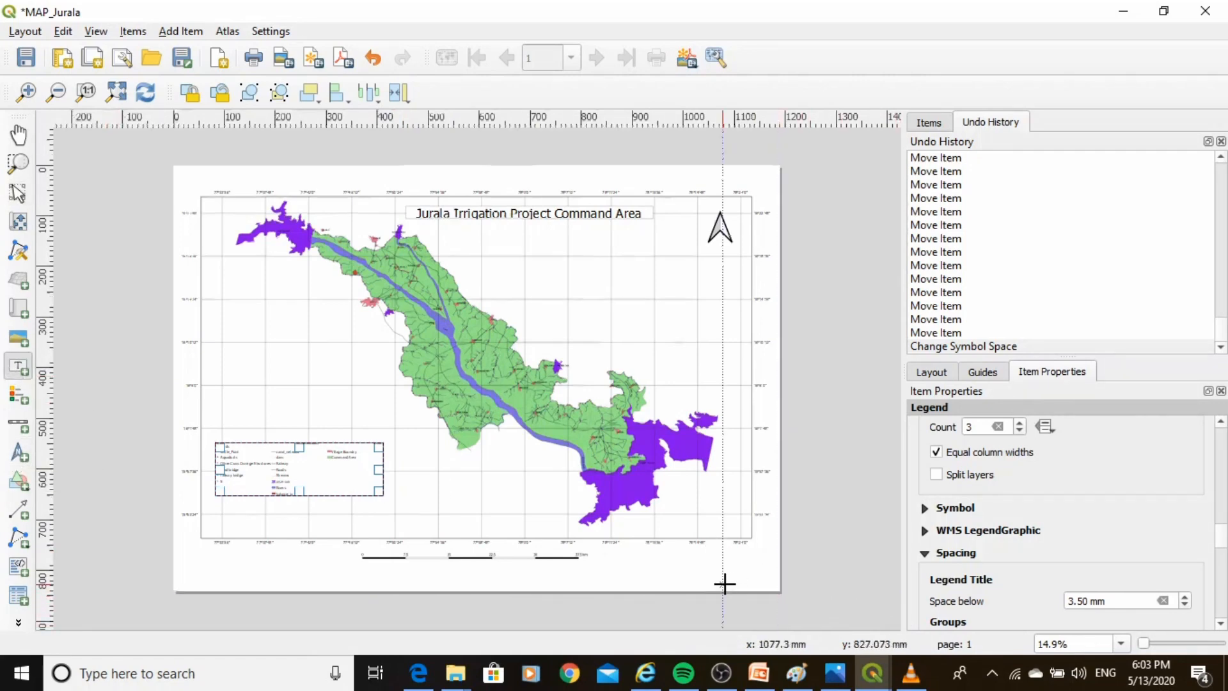
{"action": "scroll", "coordinate": [726, 581], "scroll_direction": "up", "scroll_amount": 4}
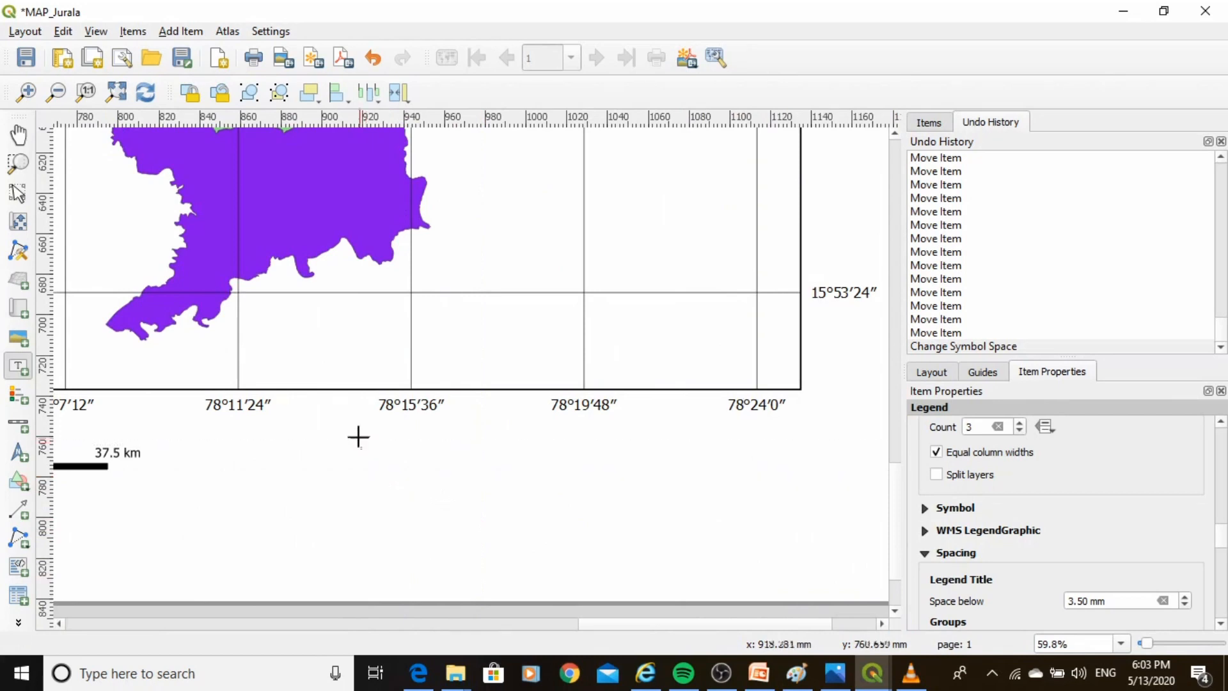
{"action": "left_click", "coordinate": [277, 433]}
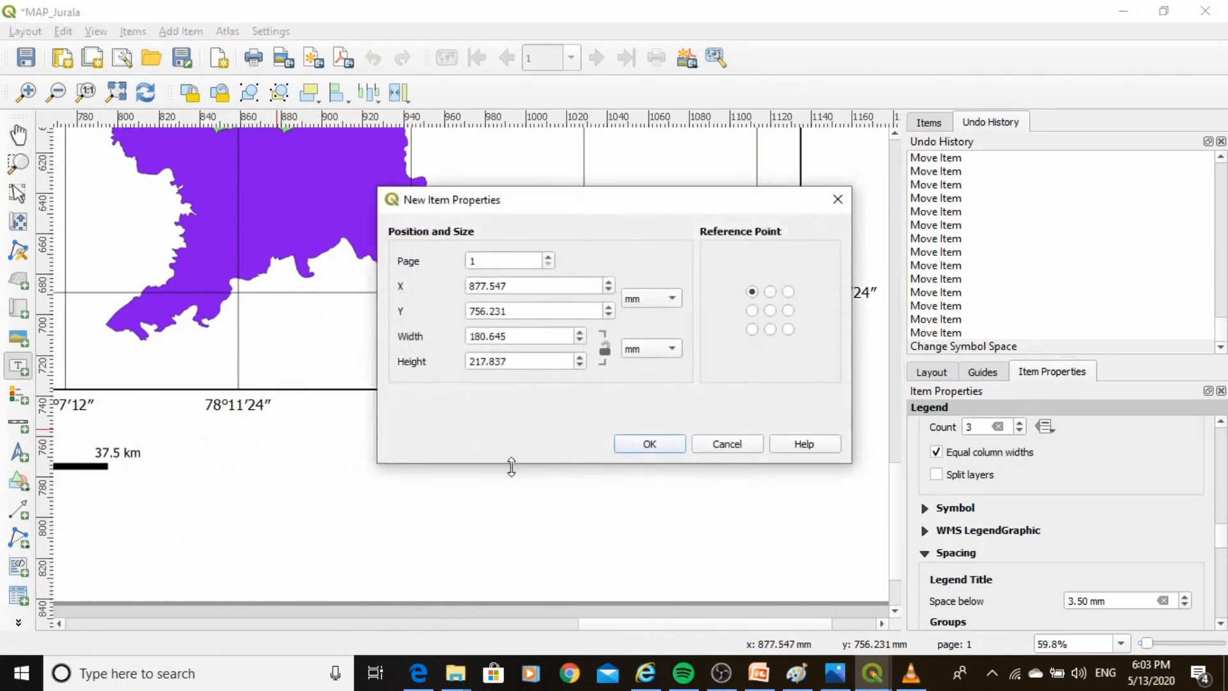
{"action": "left_click", "coordinate": [838, 197]}
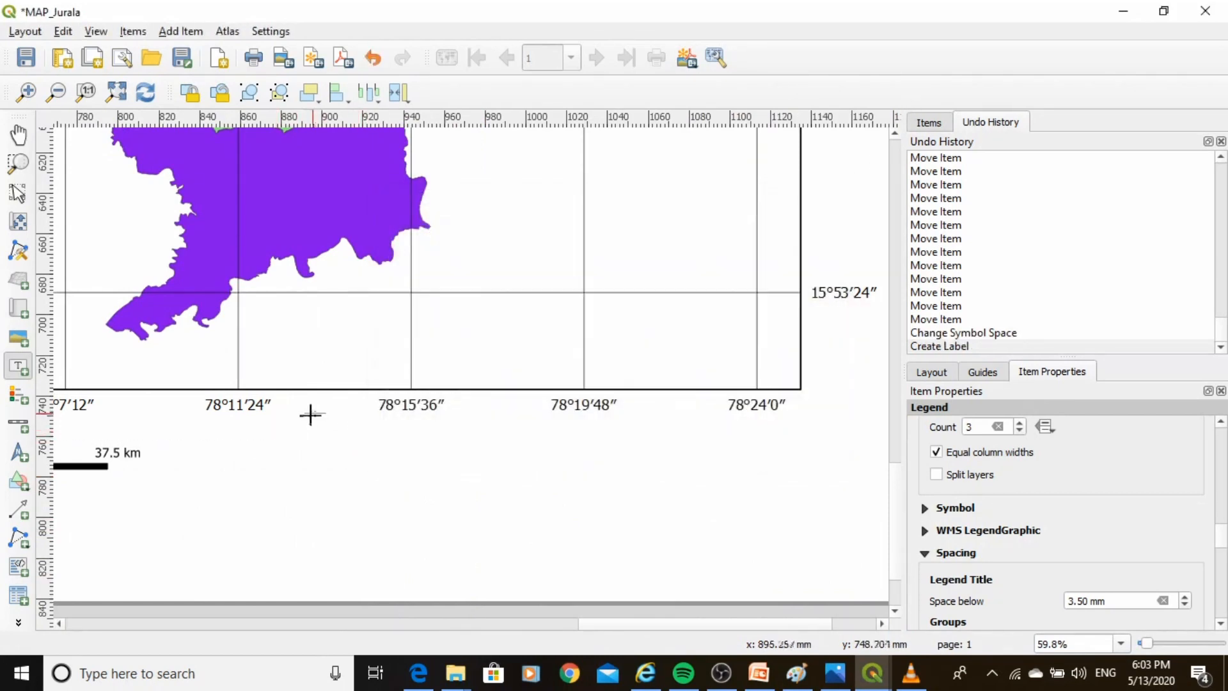
{"action": "left_click_drag", "start_coordinate": [275, 437], "coordinate": [801, 584]}
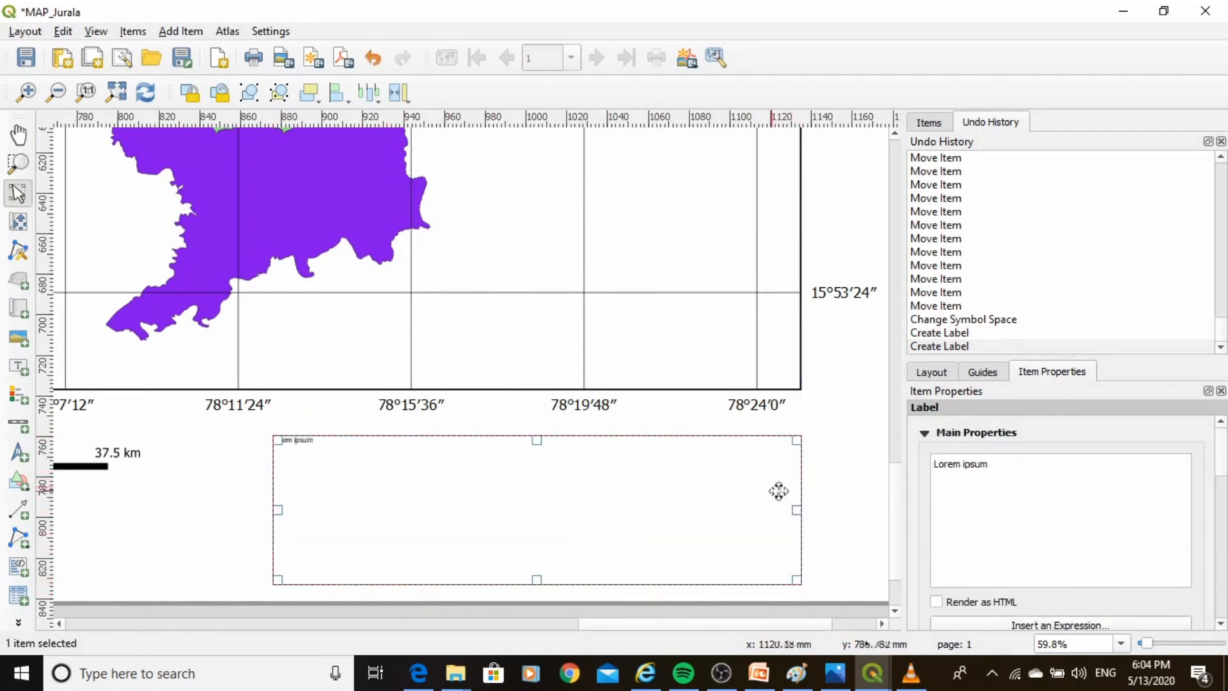
Replace the label text with "Created by:", a blank line, then "National Water Academy", "Central Water Commission" and "Pune" on separate lines.
{"action": "left_click_drag", "start_coordinate": [990, 465], "coordinate": [929, 463]}
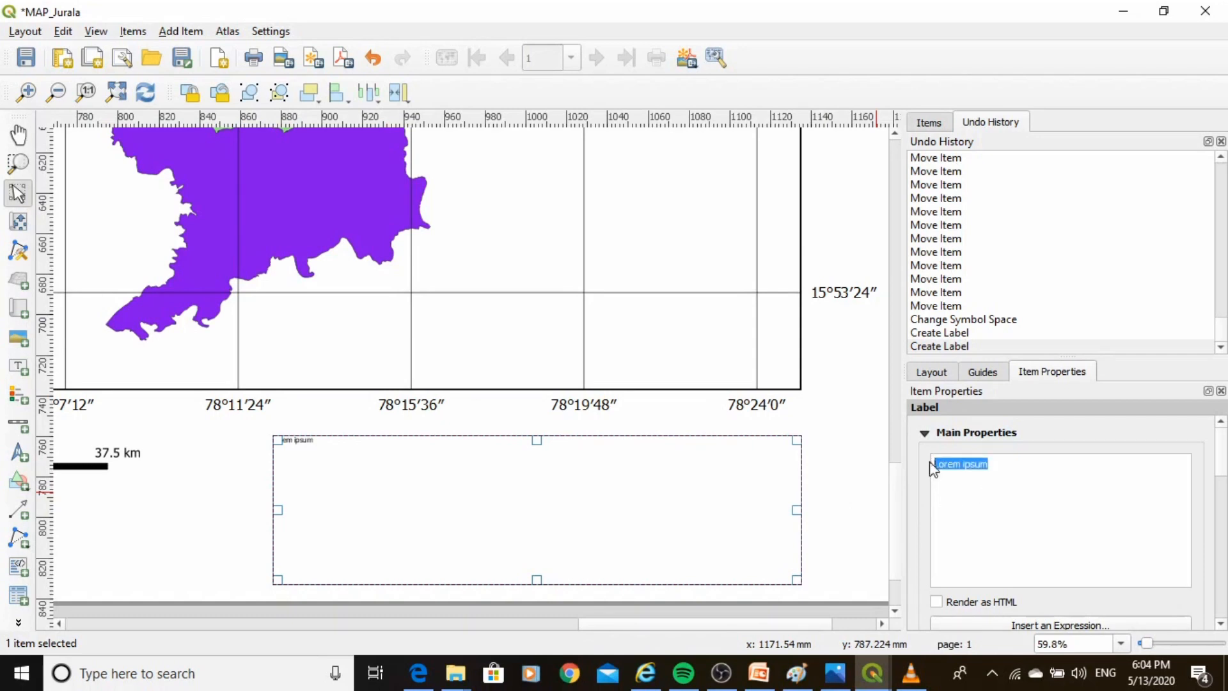
{"action": "type", "text": "Cr"}
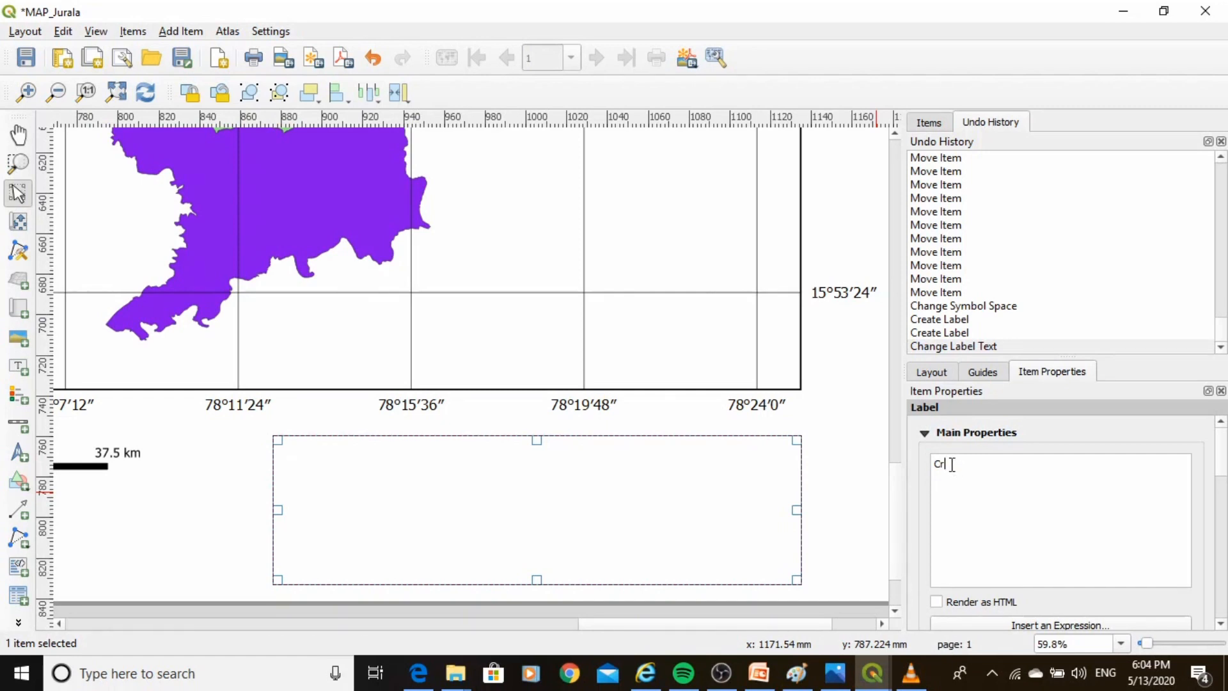
{"action": "type", "text": "eated by:"}
{"action": "key", "text": "Return"}
{"action": "key", "text": "Return"}
{"action": "type", "text": "National Water Academy"}
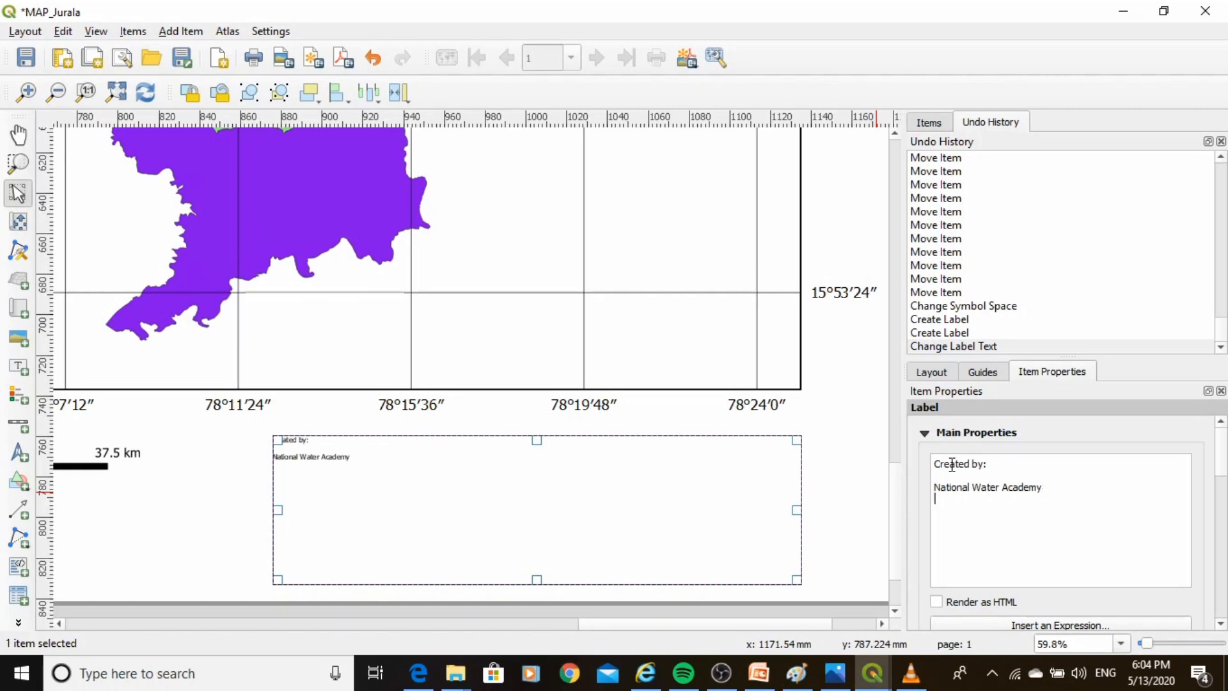
{"action": "key", "text": "Return"}
{"action": "type", "text": "Central Water Commission "}
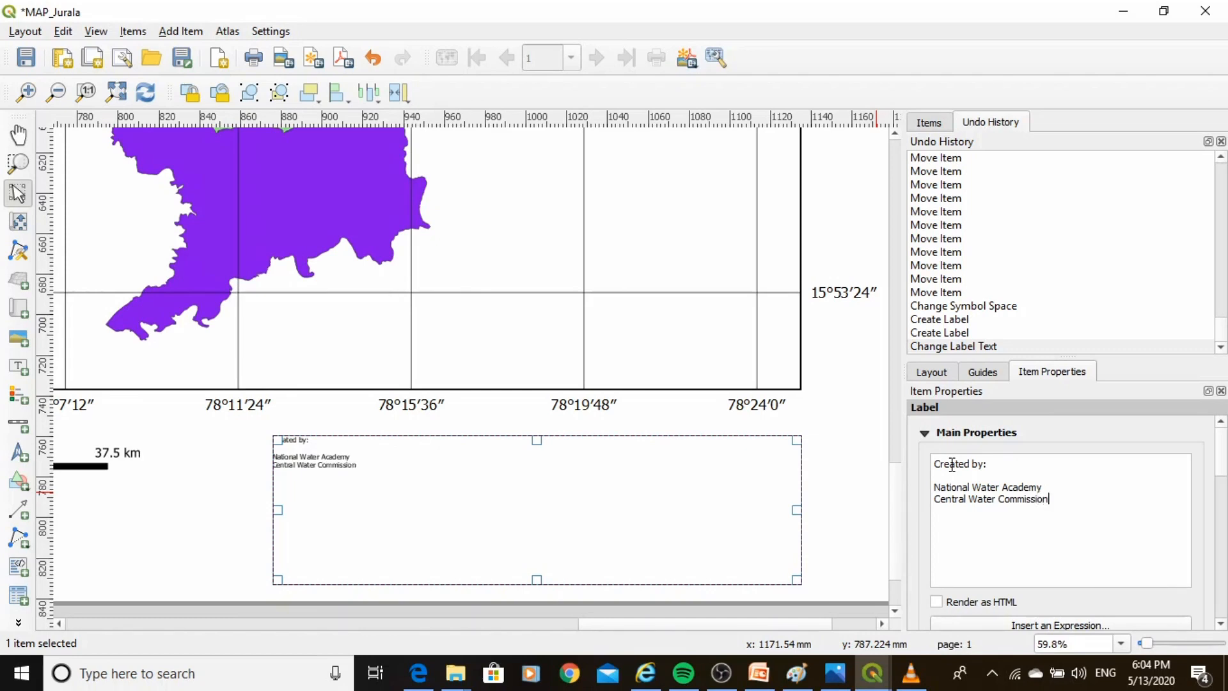
{"action": "type", "text": "Pune"}
Set the label's font size to 28.
{"action": "scroll", "coordinate": [1223, 473], "scroll_direction": "down", "scroll_amount": 1}
{"action": "scroll", "coordinate": [1222, 473], "scroll_direction": "down", "scroll_amount": 5}
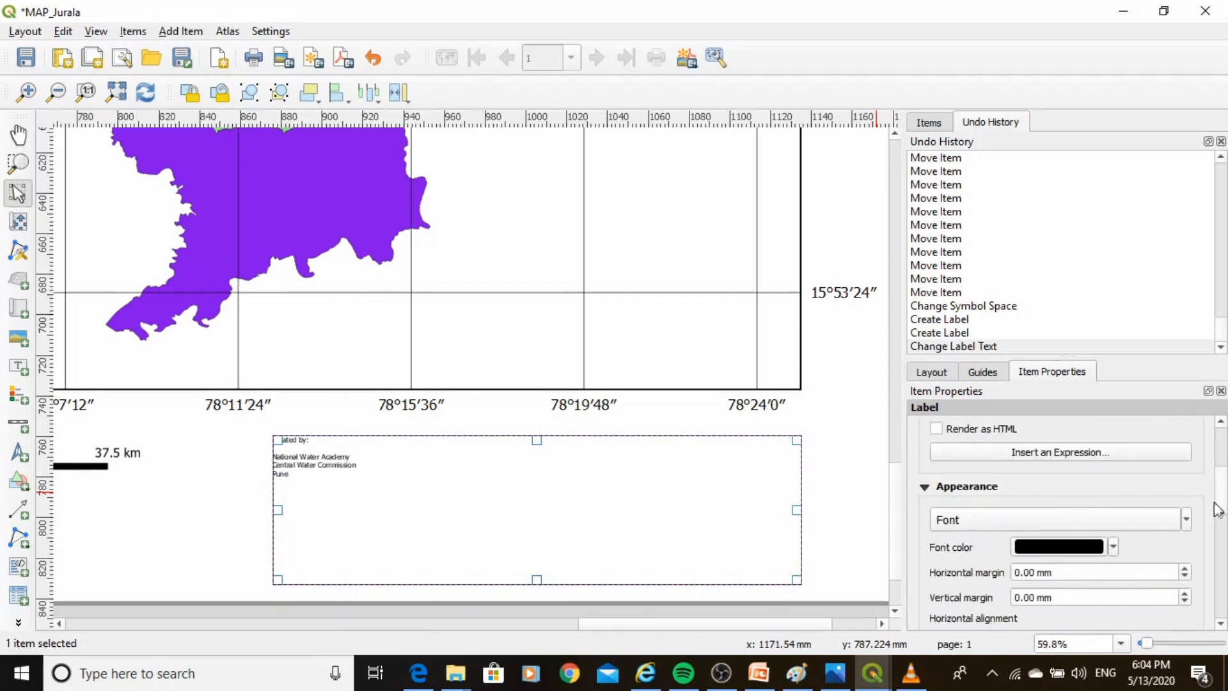
{"action": "left_click", "coordinate": [1137, 519]}
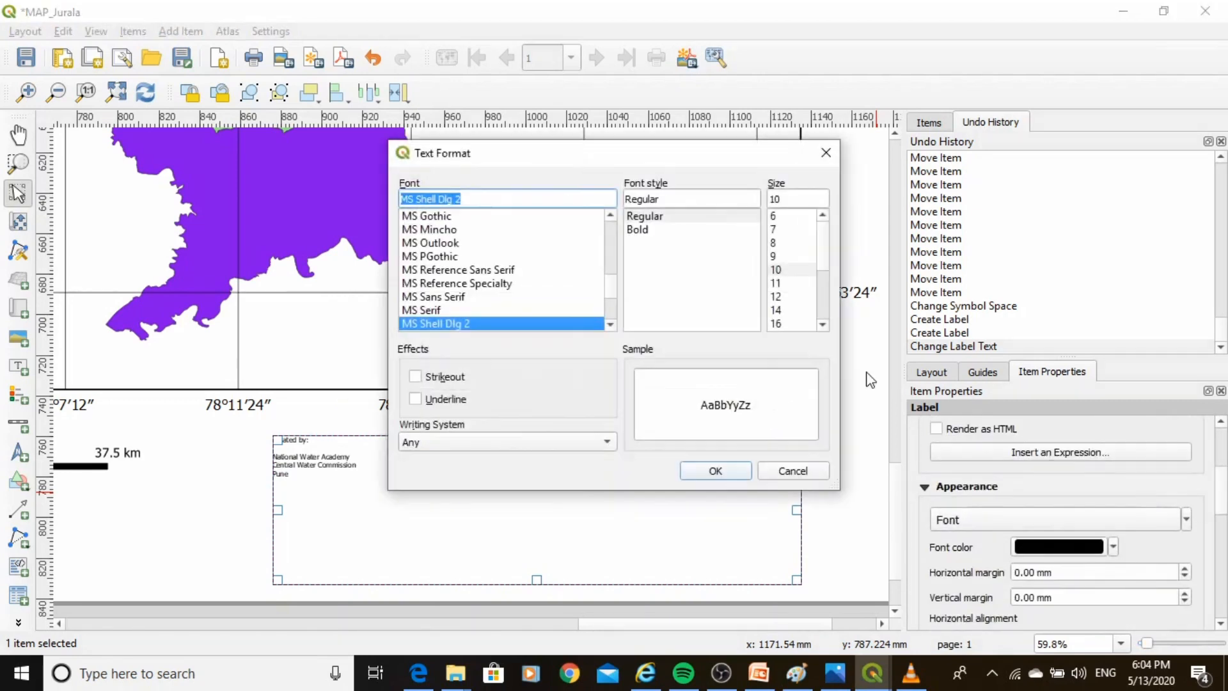
{"action": "left_click", "coordinate": [822, 325]}
{"action": "left_click", "coordinate": [822, 325]}
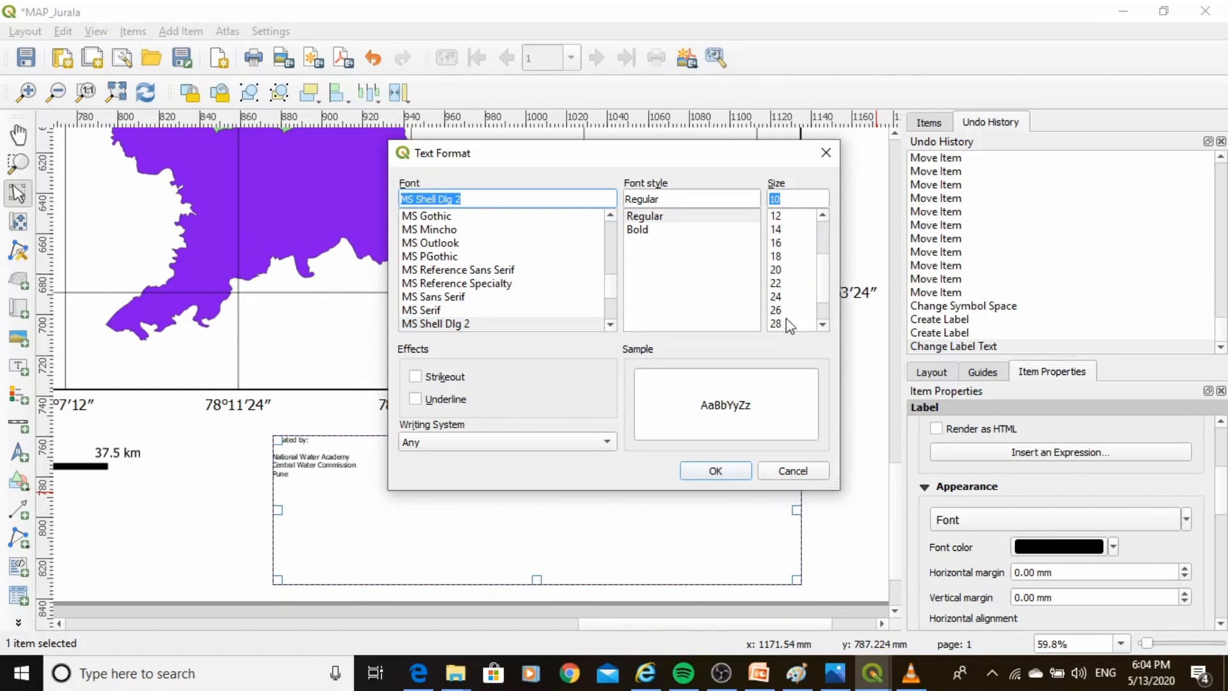
{"action": "left_click", "coordinate": [783, 324]}
{"action": "left_click", "coordinate": [711, 471]}
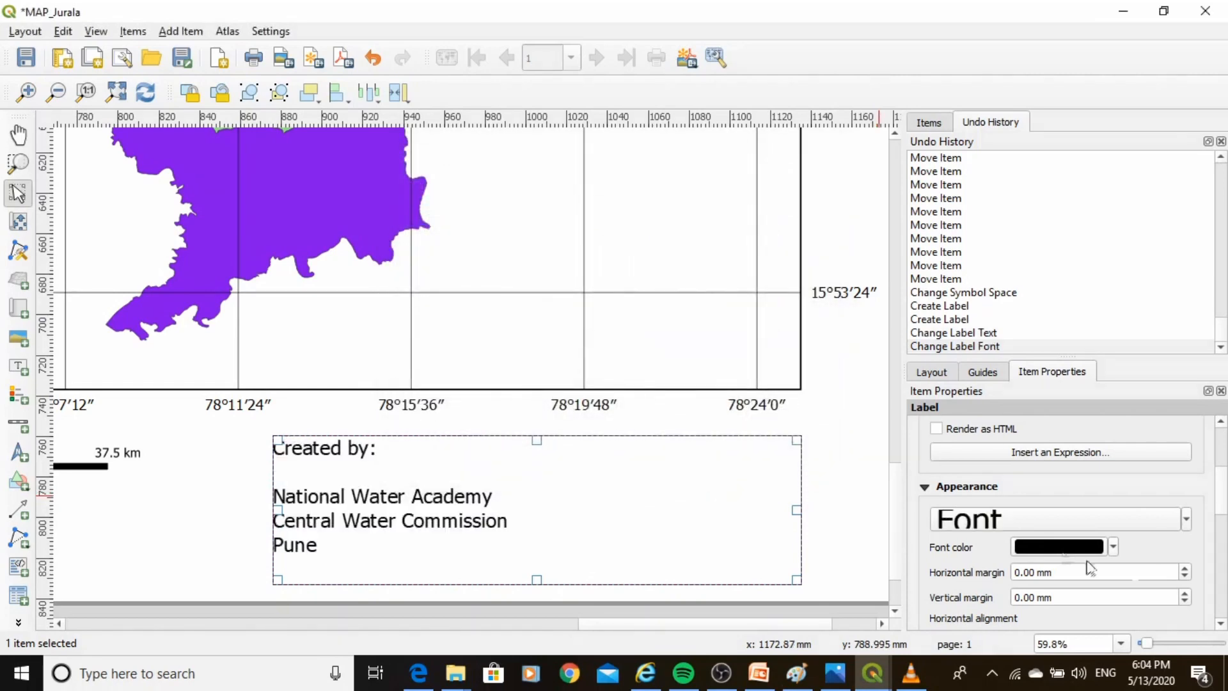
Align the label text to the right horizontally and to the middle vertically.
{"action": "scroll", "coordinate": [1120, 576], "scroll_direction": "down", "scroll_amount": 2}
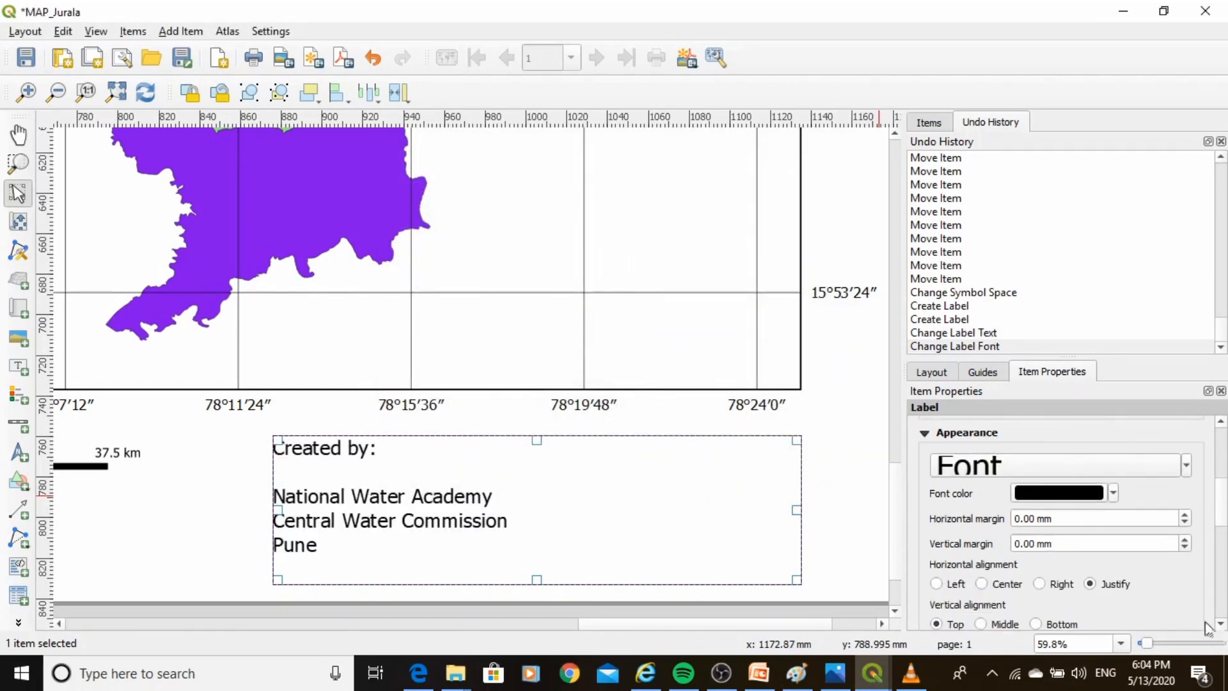
{"action": "left_click", "coordinate": [1039, 583]}
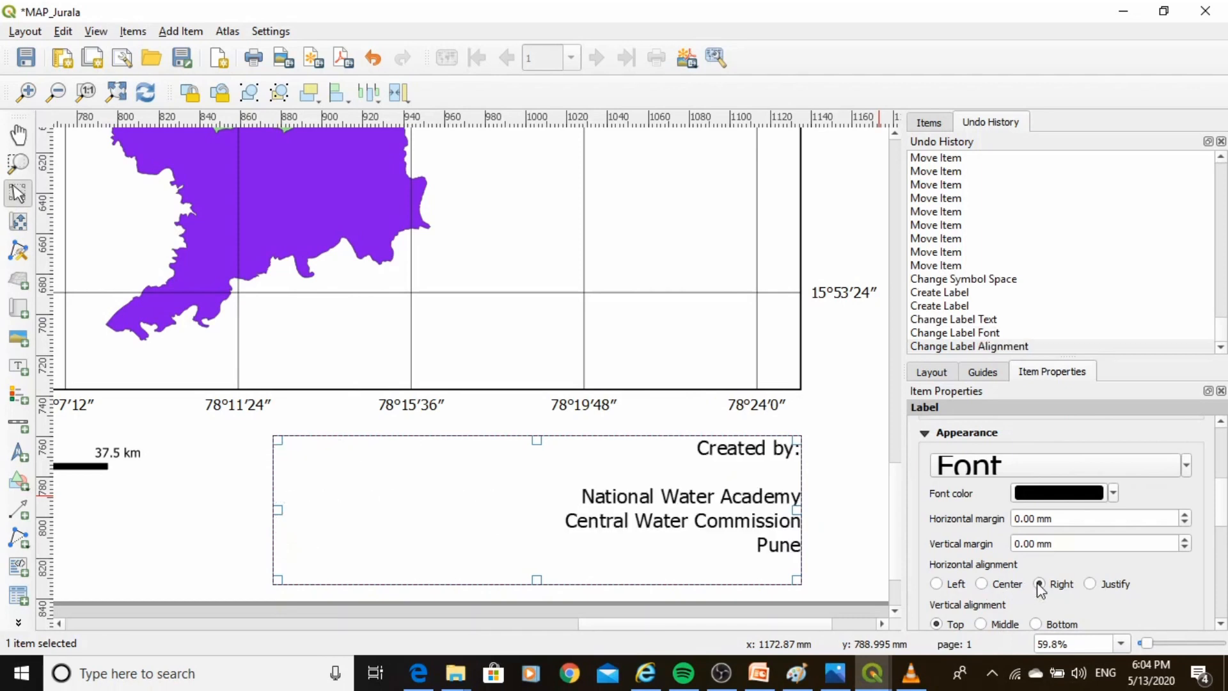
{"action": "scroll", "coordinate": [1067, 616], "scroll_direction": "down", "scroll_amount": 1}
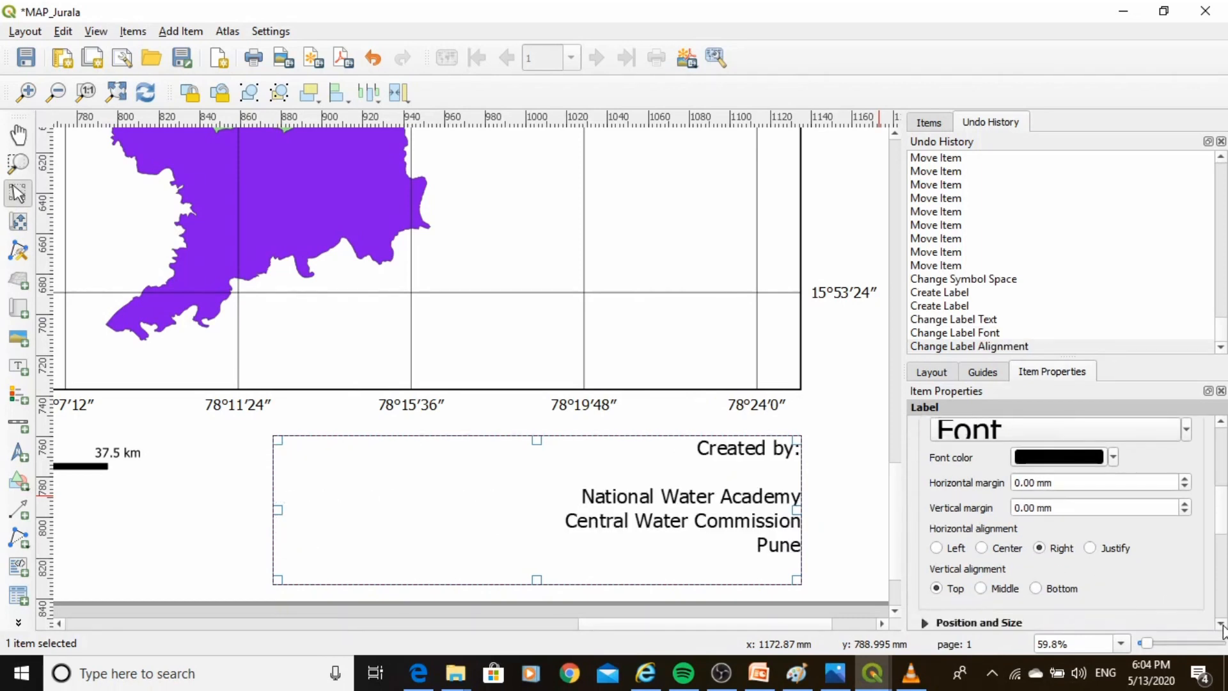
{"action": "left_click", "coordinate": [982, 588]}
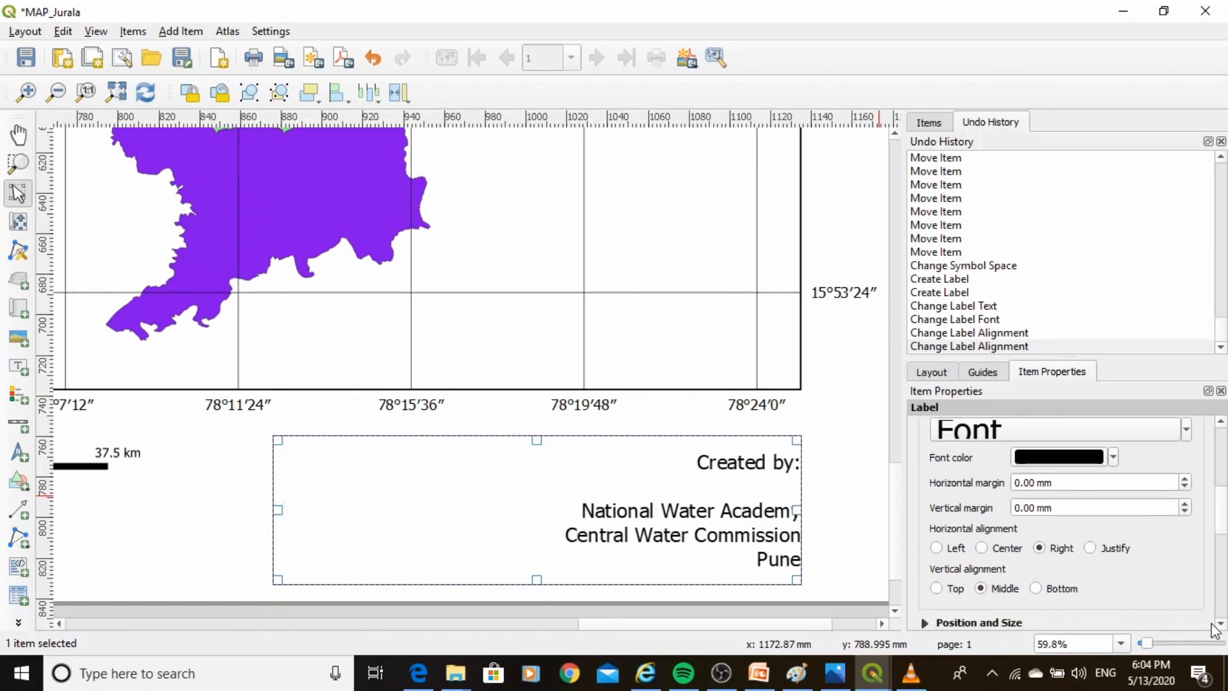
{"action": "scroll", "coordinate": [1199, 620], "scroll_direction": "down", "scroll_amount": 1}
{"action": "left_click", "coordinate": [848, 523]}
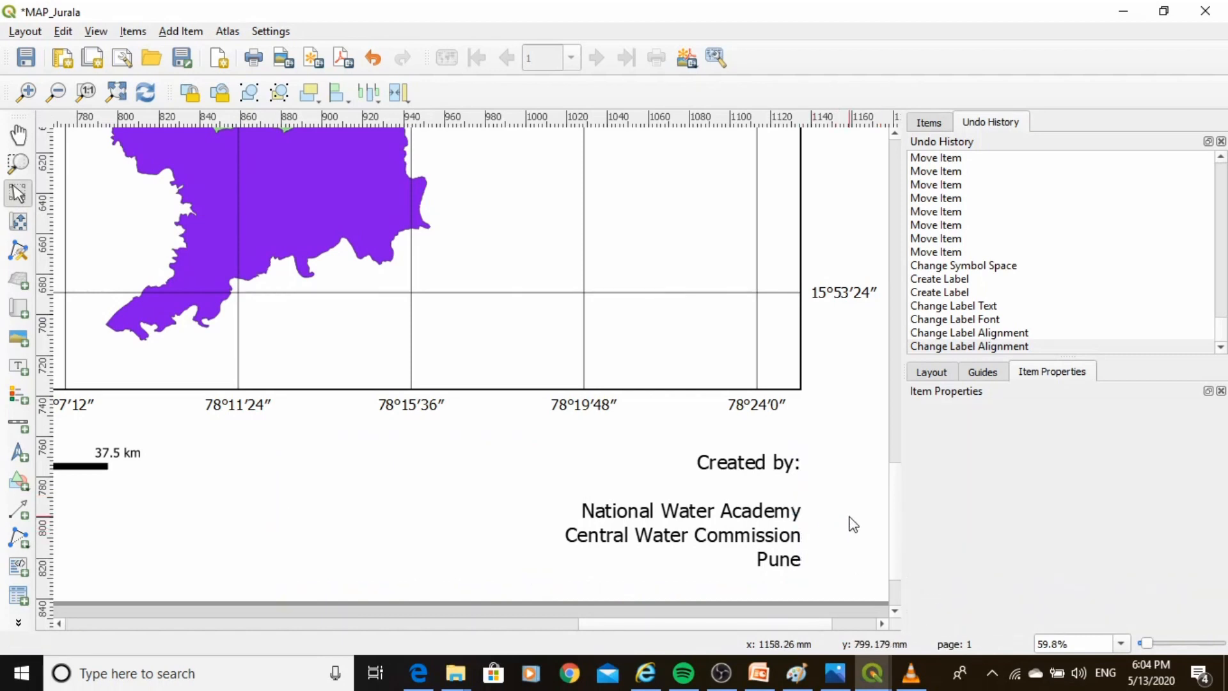
Enable a frame around the label and increase the frame thickness.
{"action": "left_click", "coordinate": [761, 510]}
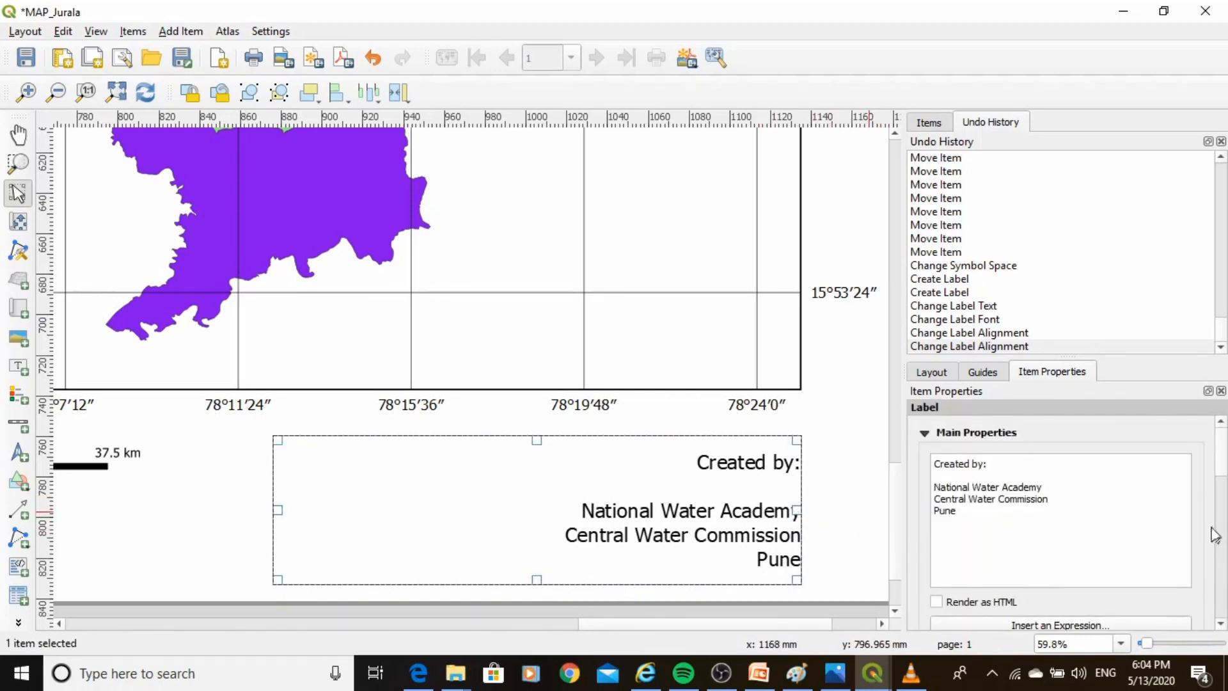
{"action": "left_click_drag", "start_coordinate": [1224, 477], "coordinate": [1223, 528]}
{"action": "scroll", "coordinate": [947, 550], "scroll_direction": "down", "scroll_amount": 4}
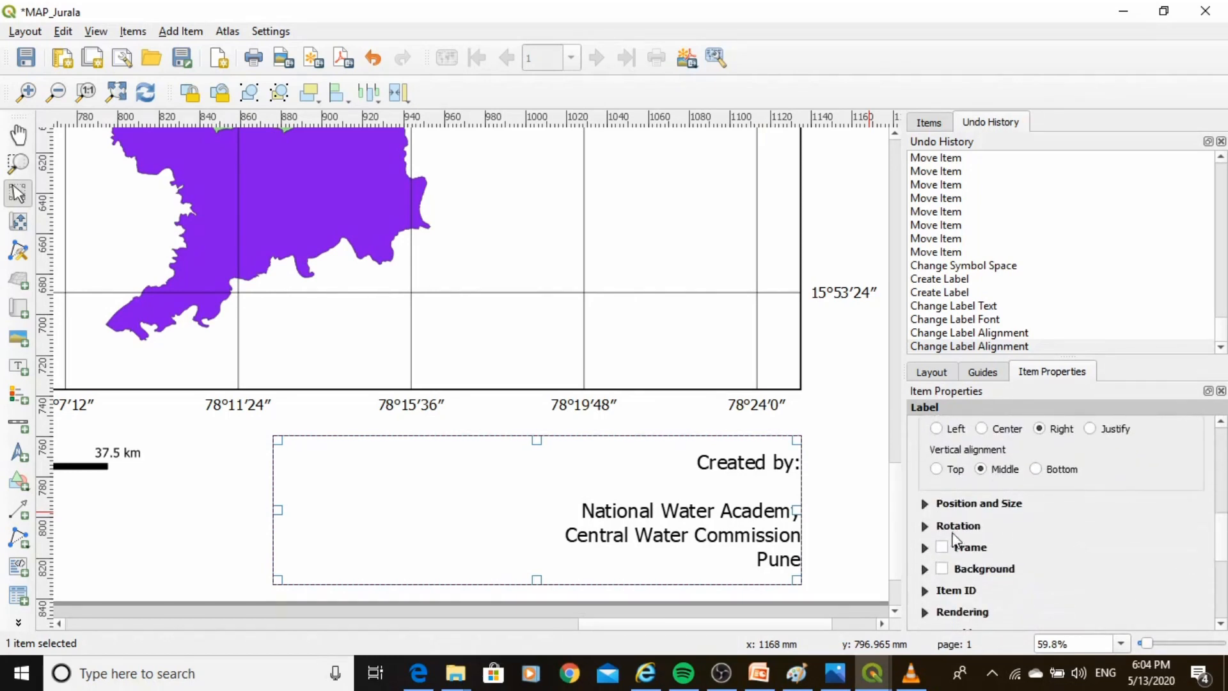
{"action": "left_click", "coordinate": [942, 548]}
{"action": "scroll", "coordinate": [1184, 576], "scroll_direction": "down", "scroll_amount": 3}
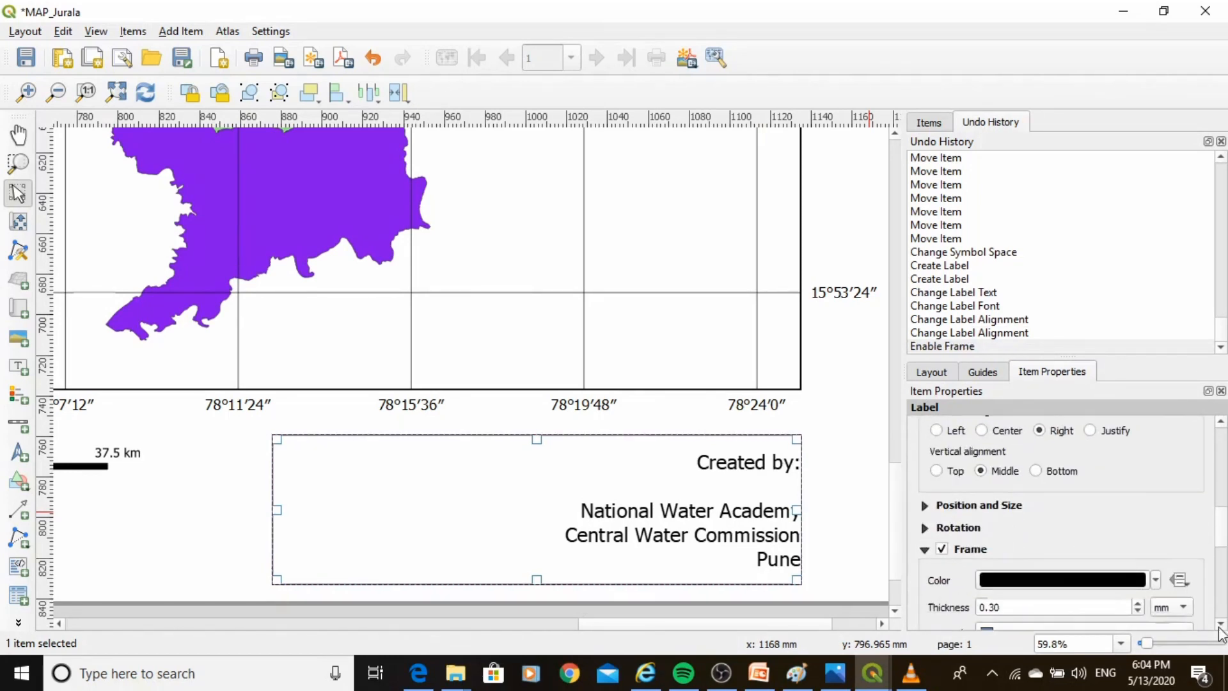
{"action": "left_click", "coordinate": [1137, 567]}
{"action": "left_click", "coordinate": [1137, 567]}
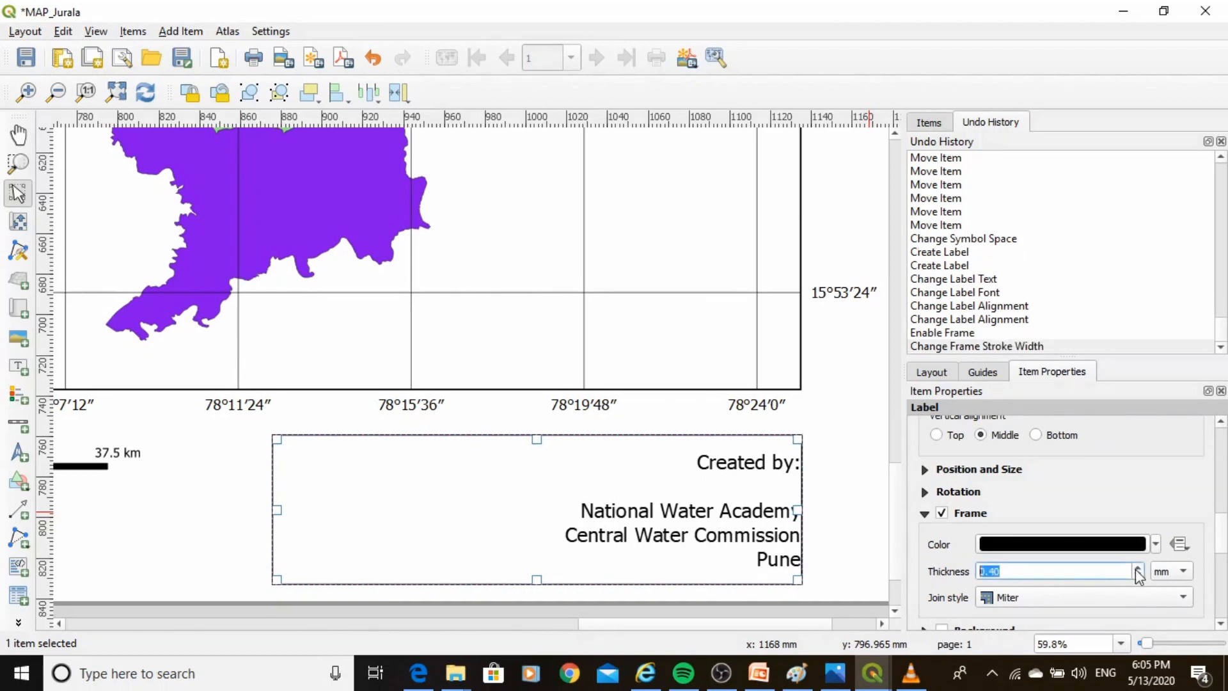
{"action": "left_click", "coordinate": [861, 531]}
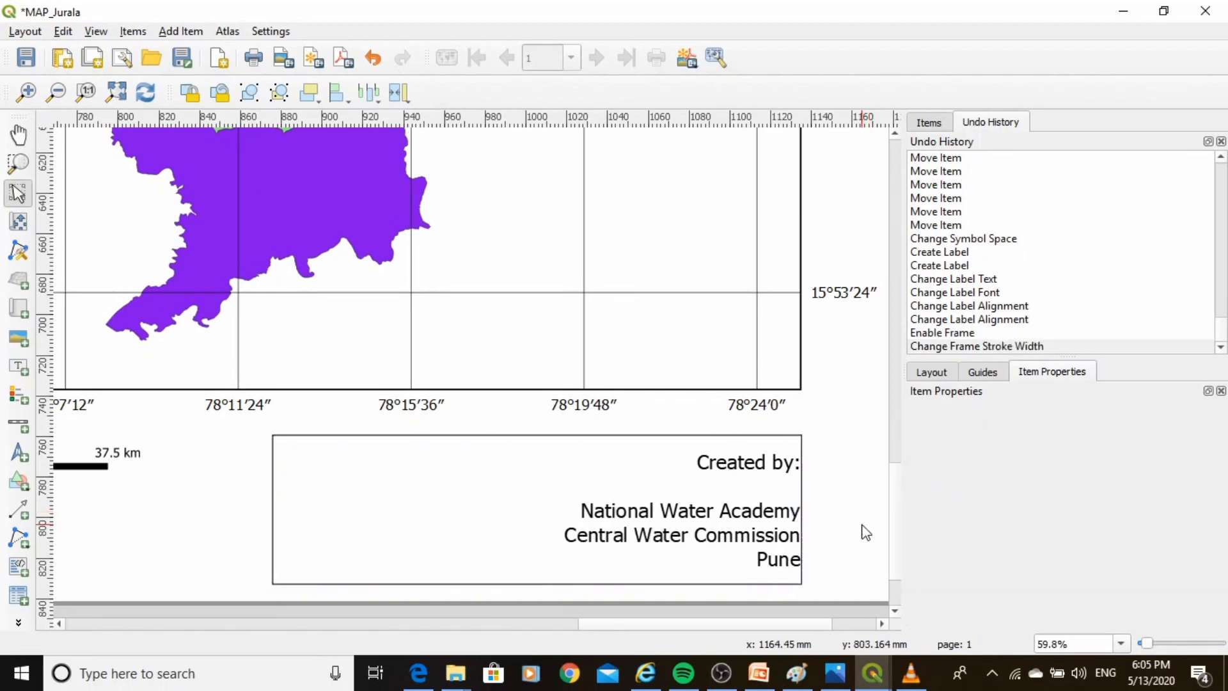
Export the whole layout to PDF as MAP_Jurala.pdf in the myproject1 folder with the default export options.
{"action": "left_click", "coordinate": [117, 92]}
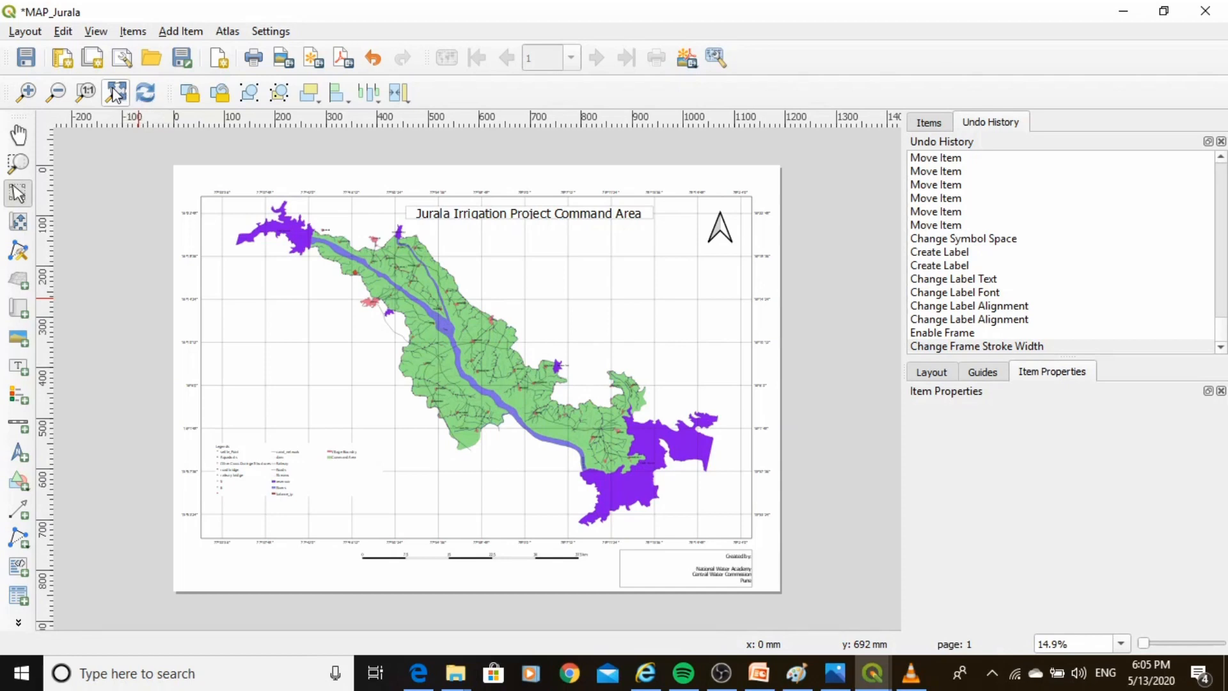
{"action": "left_click", "coordinate": [19, 34]}
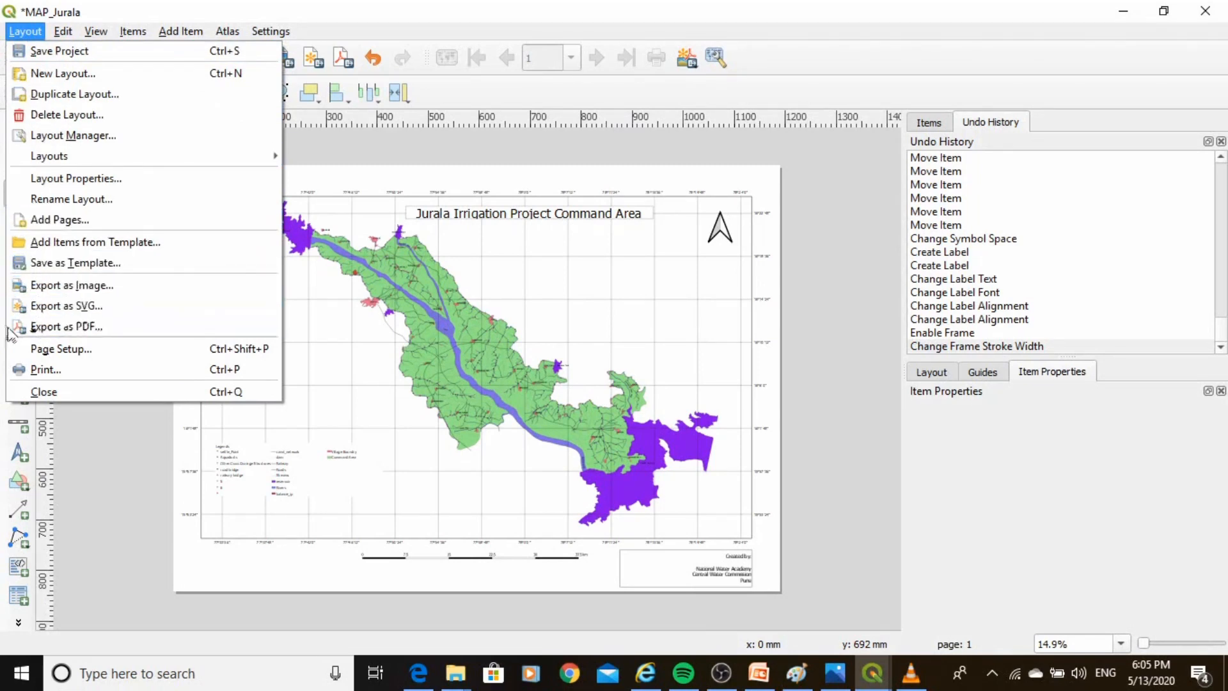
{"action": "left_click", "coordinate": [66, 328]}
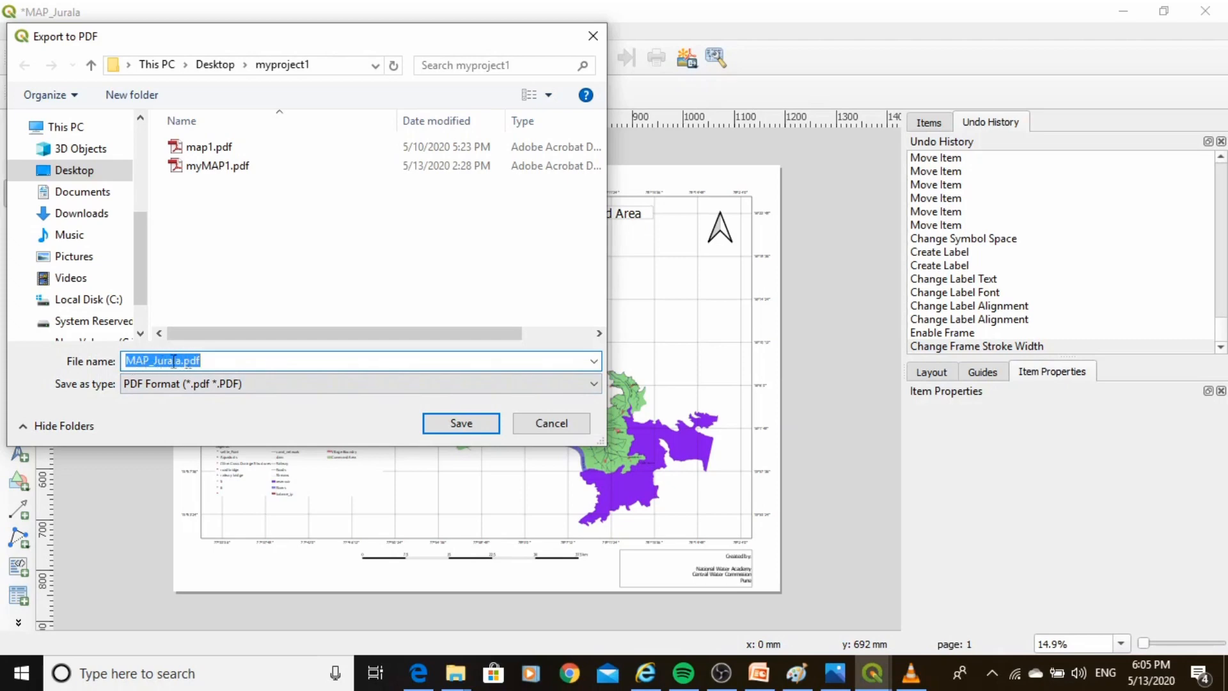
{"action": "left_click", "coordinate": [427, 423]}
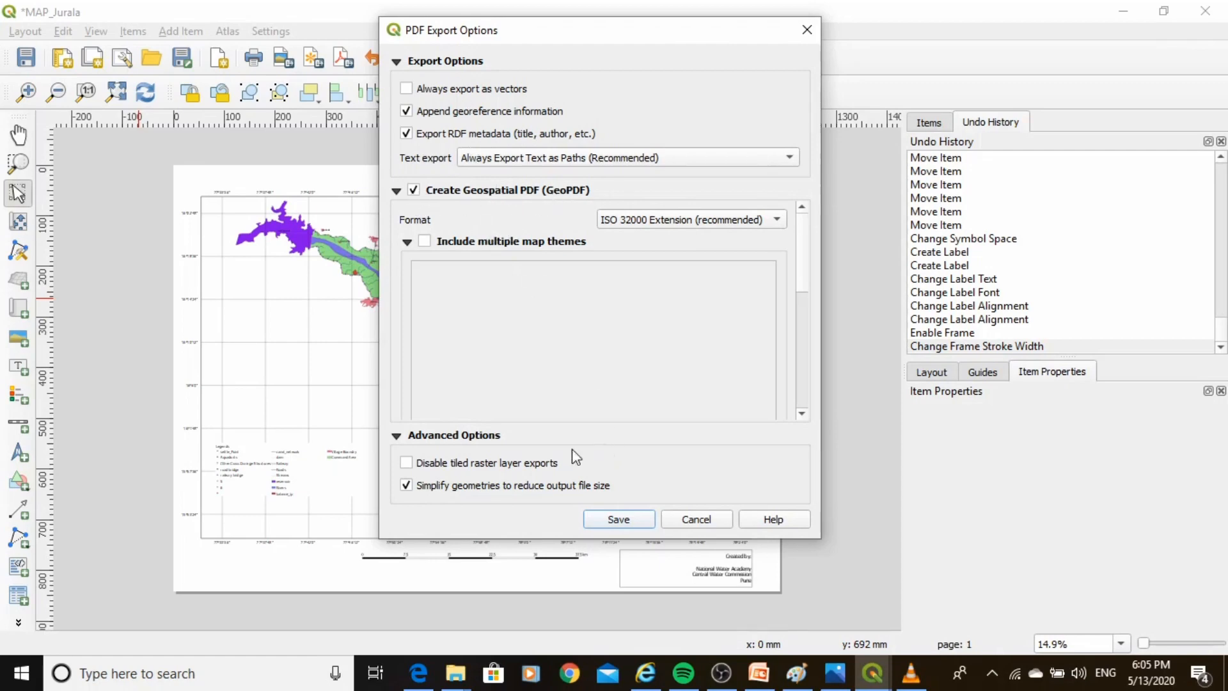
{"action": "left_click", "coordinate": [605, 521]}
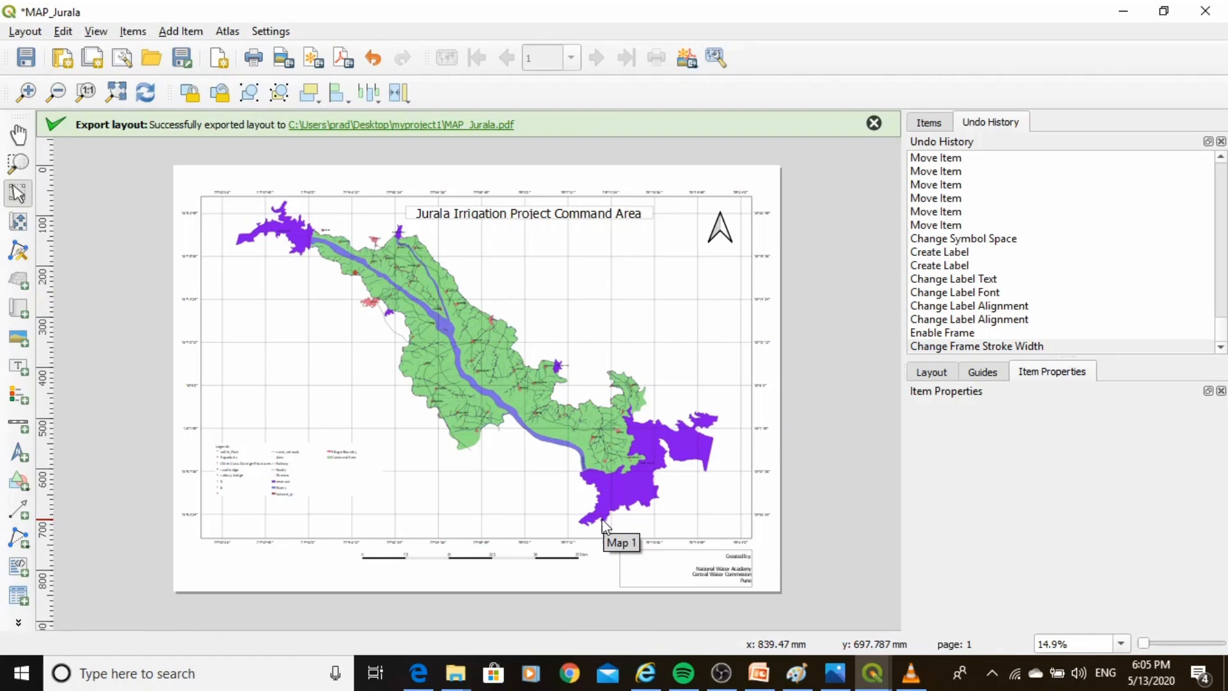
Open the exported MAP_Jurala.pdf and inspect the map detail at 25% zoom, then close the viewer and folder.
{"action": "left_click", "coordinate": [436, 125]}
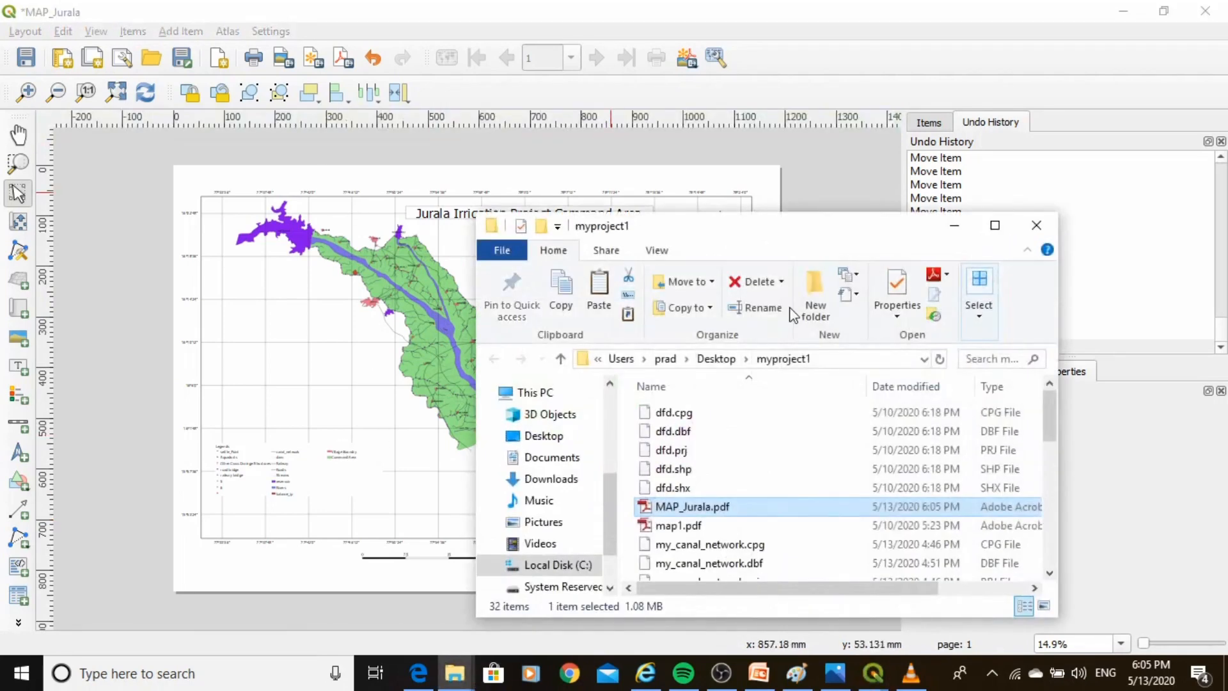
{"action": "double_click", "coordinate": [681, 510]}
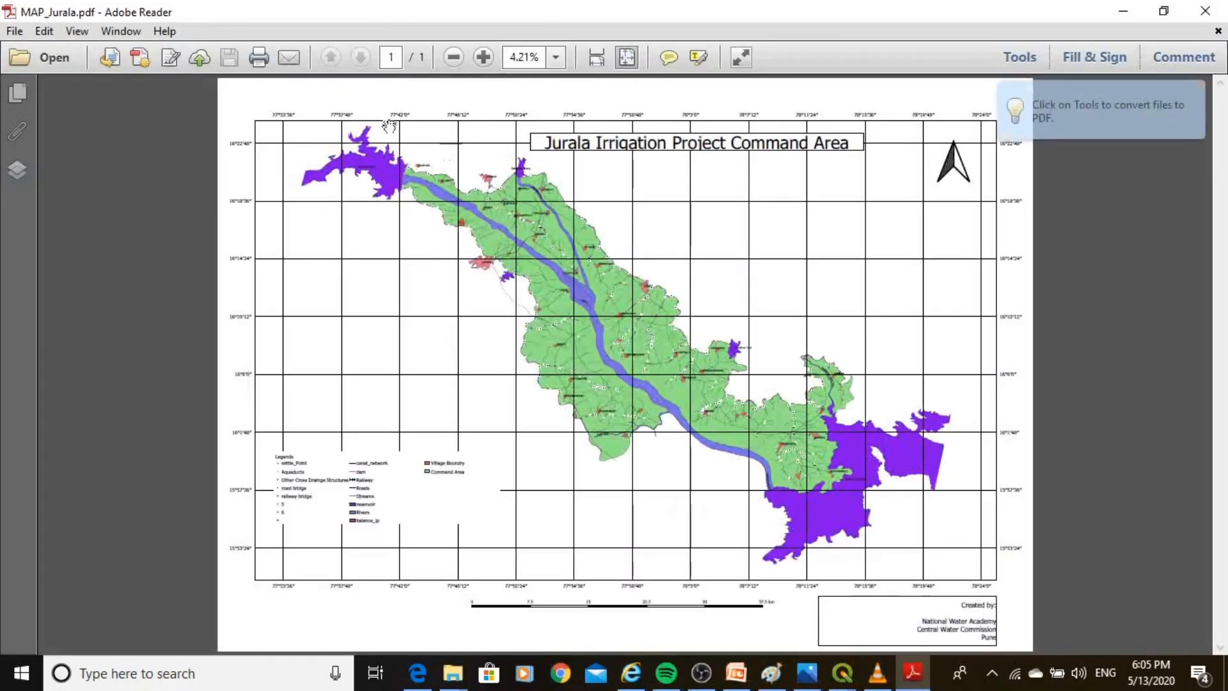
{"action": "left_click", "coordinate": [556, 57]}
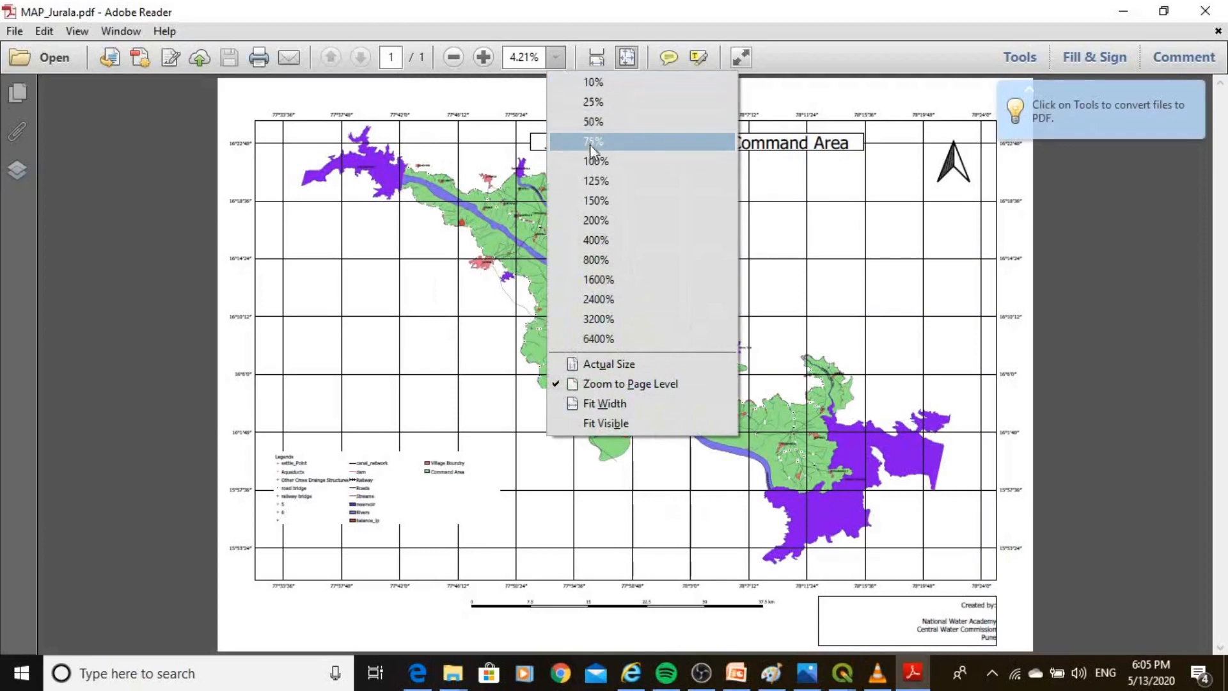
{"action": "left_click", "coordinate": [593, 102]}
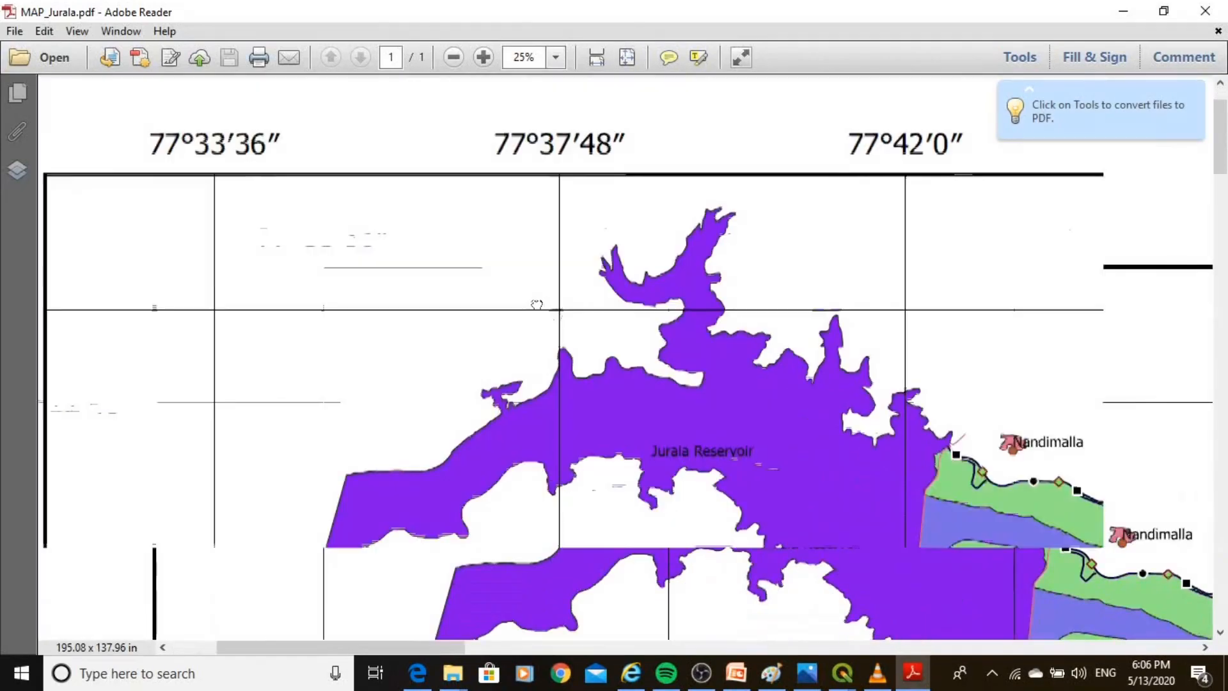
{"action": "scroll", "coordinate": [537, 305], "scroll_direction": "down", "scroll_amount": 6}
{"action": "scroll", "coordinate": [537, 305], "scroll_direction": "right", "scroll_amount": 6}
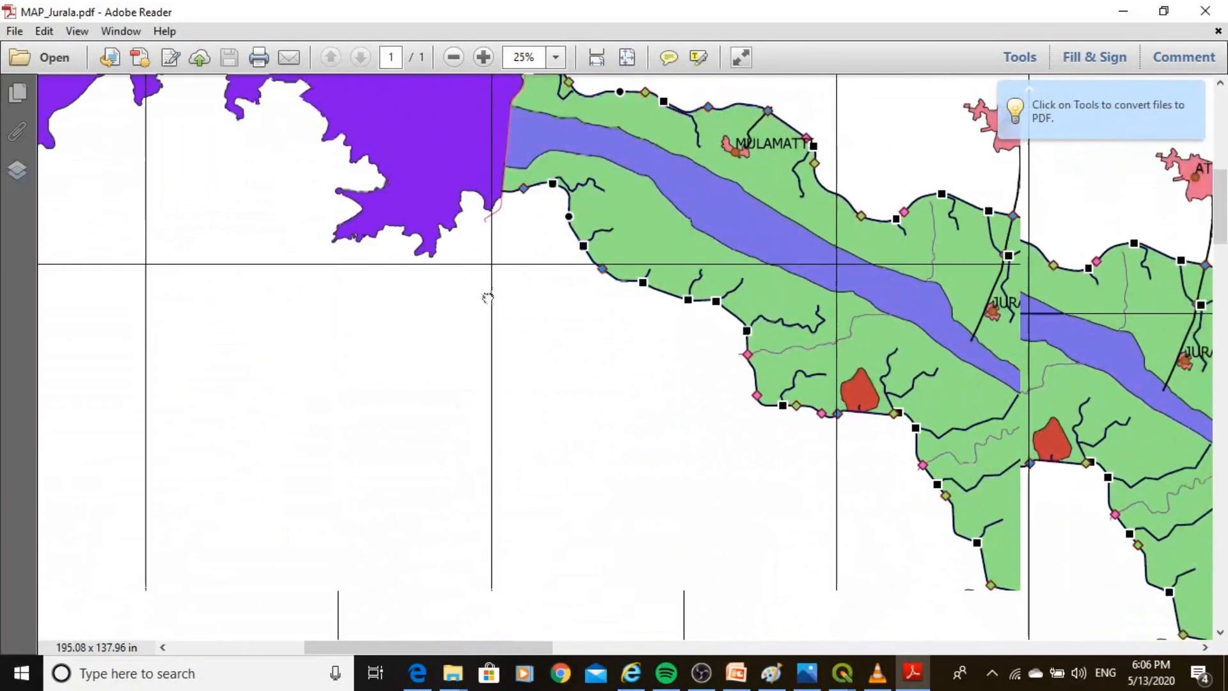
{"action": "scroll", "coordinate": [487, 298], "scroll_direction": "down", "scroll_amount": 5}
{"action": "scroll", "coordinate": [487, 298], "scroll_direction": "right", "scroll_amount": 10}
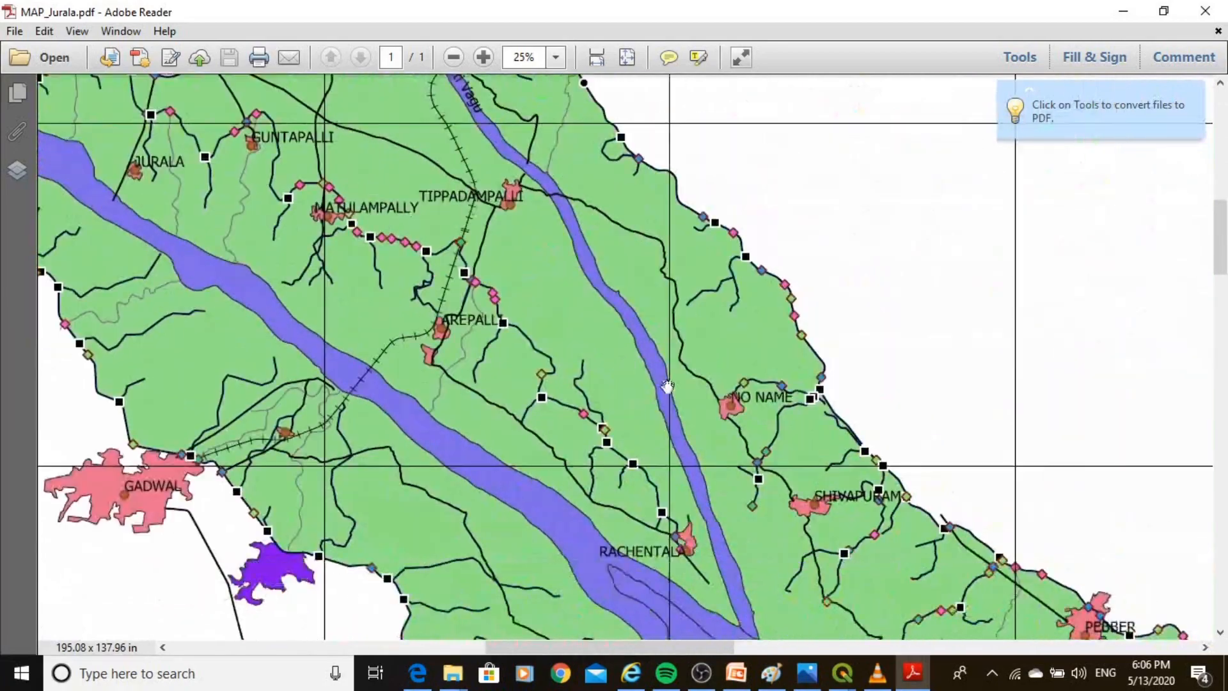
{"action": "scroll", "coordinate": [667, 387], "scroll_direction": "down", "scroll_amount": 4}
{"action": "scroll", "coordinate": [667, 387], "scroll_direction": "right", "scroll_amount": 3}
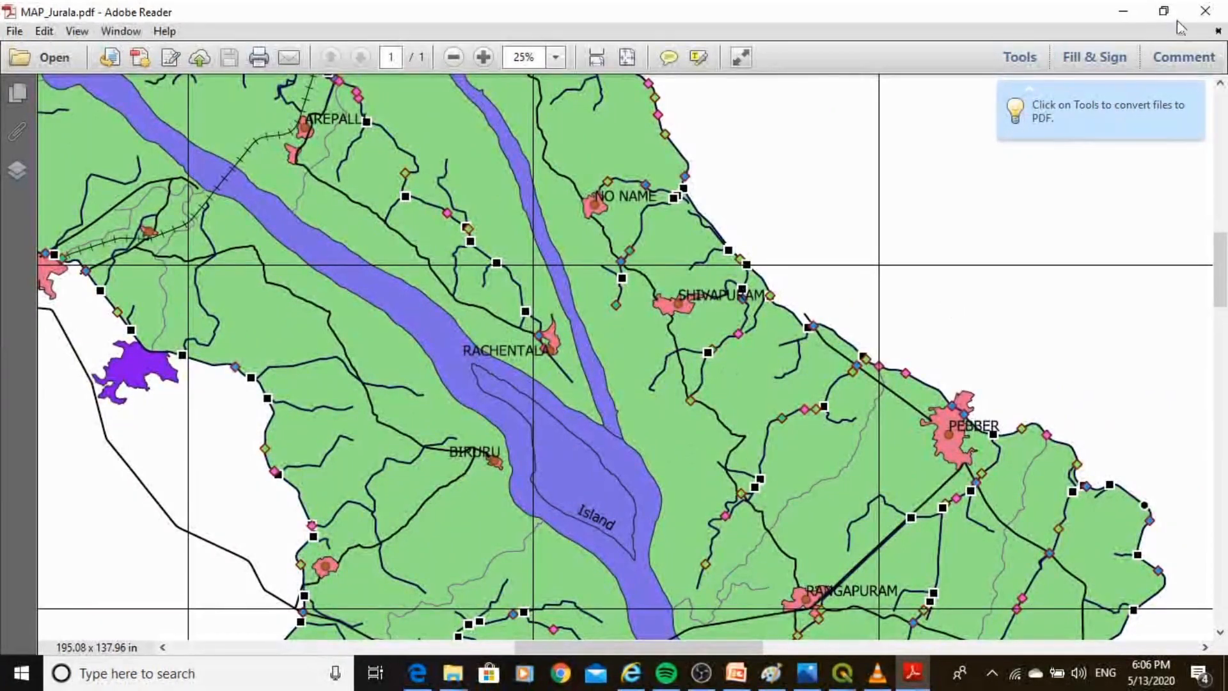
{"action": "left_click", "coordinate": [1205, 11]}
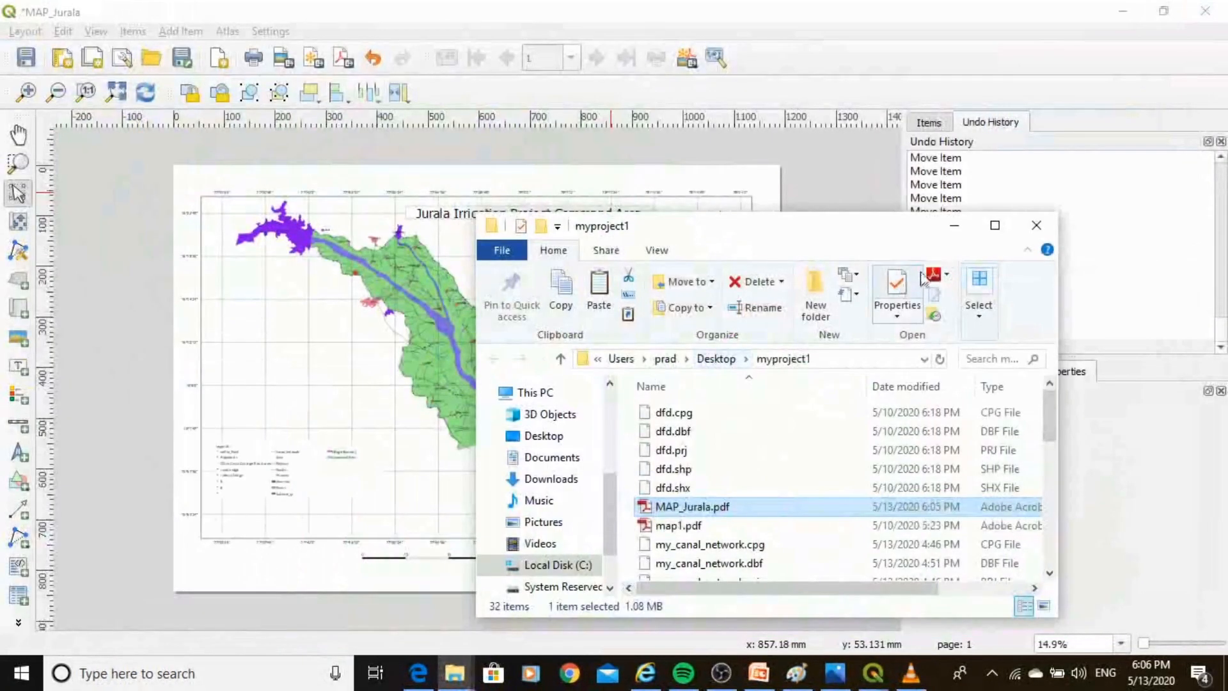
{"action": "left_click", "coordinate": [1036, 225]}
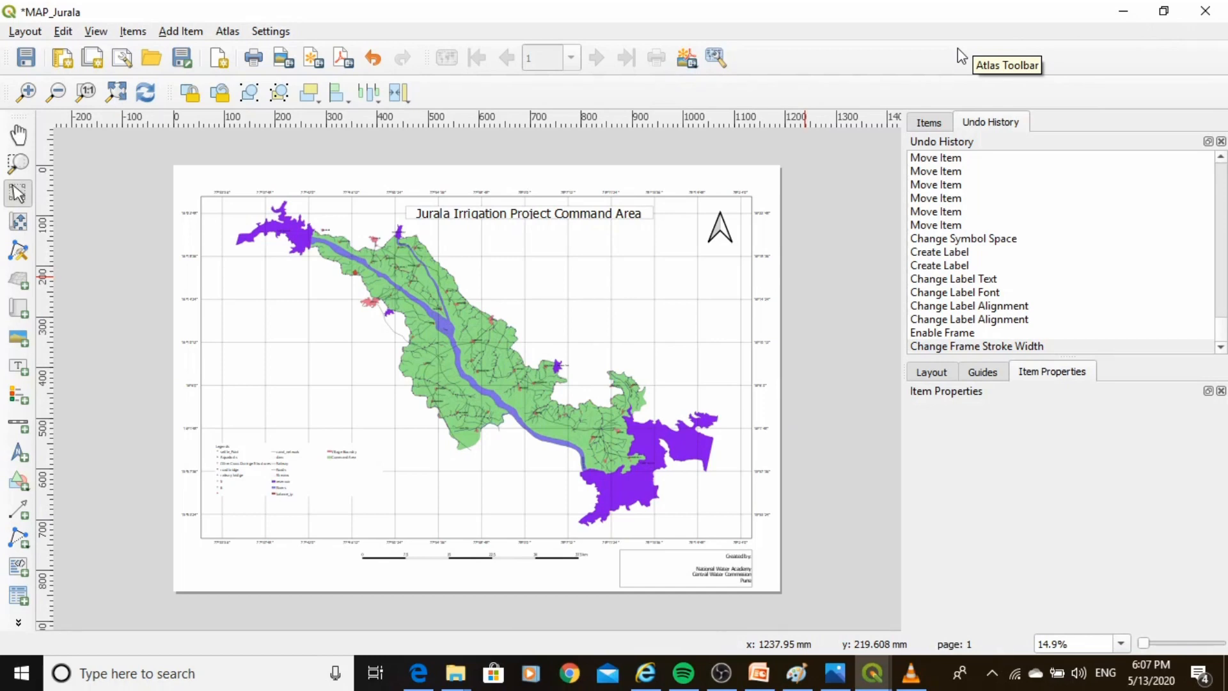
Close the layout designer and Layout Manager, and save the QGIS project.
{"action": "left_click", "coordinate": [1198, 17]}
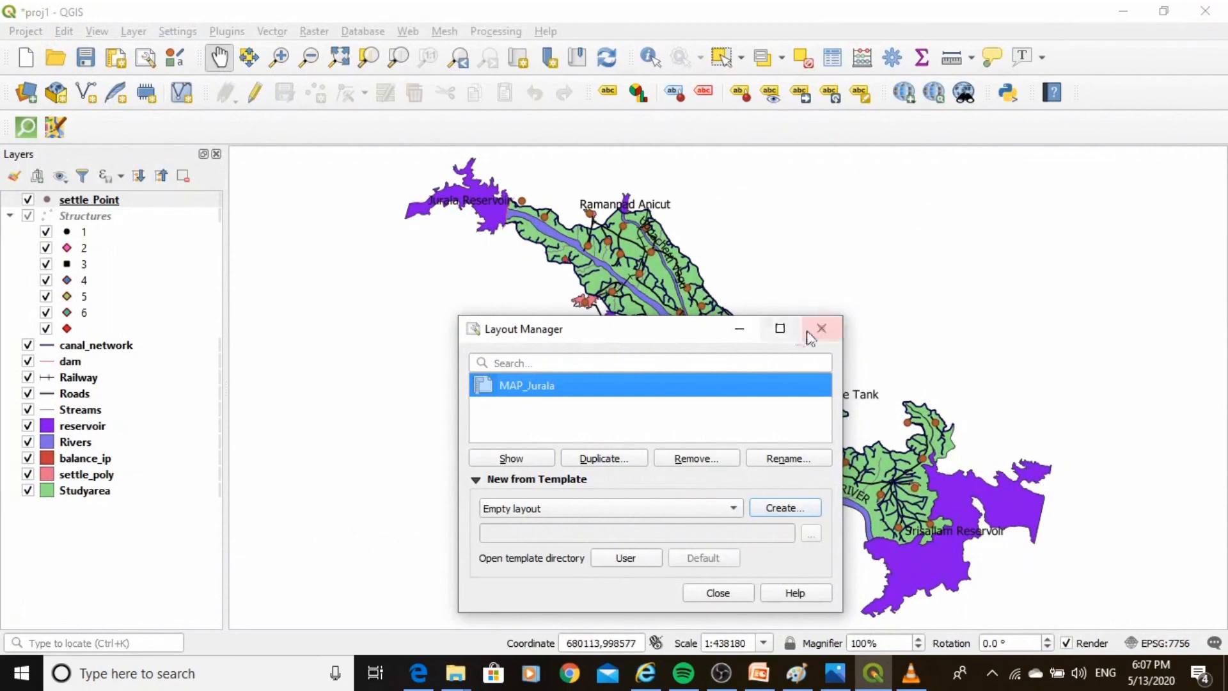
{"action": "left_click", "coordinate": [821, 330]}
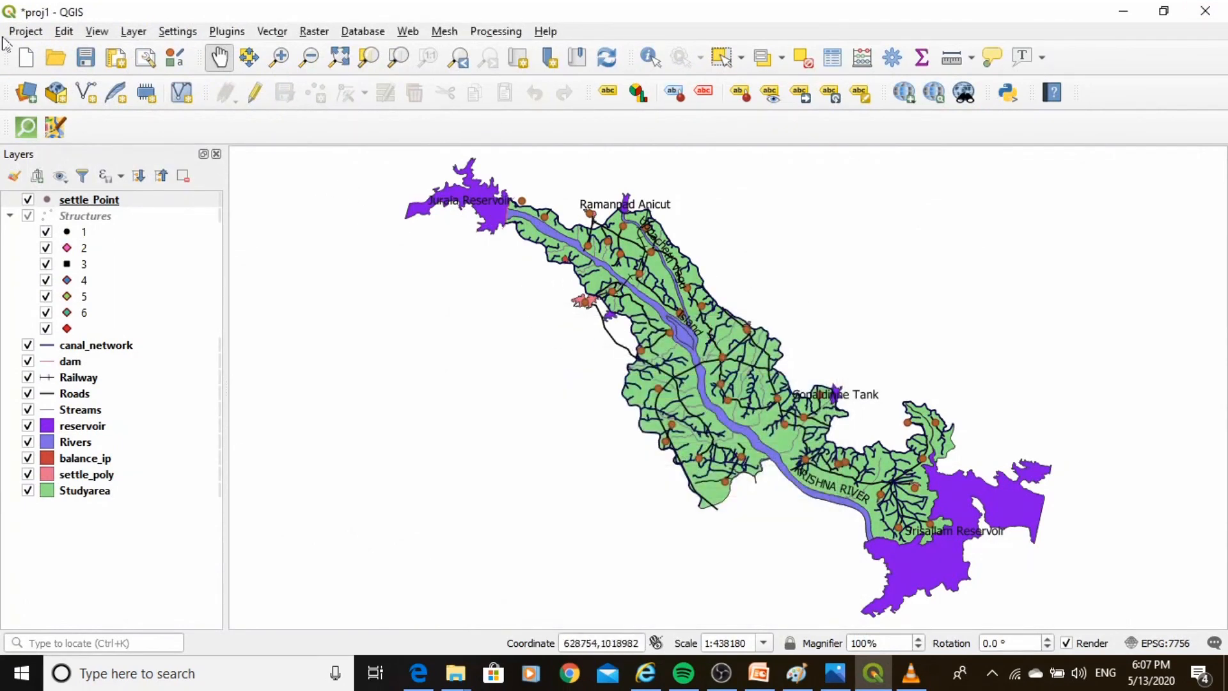
{"action": "left_click", "coordinate": [21, 33]}
{"action": "left_click", "coordinate": [26, 178]}
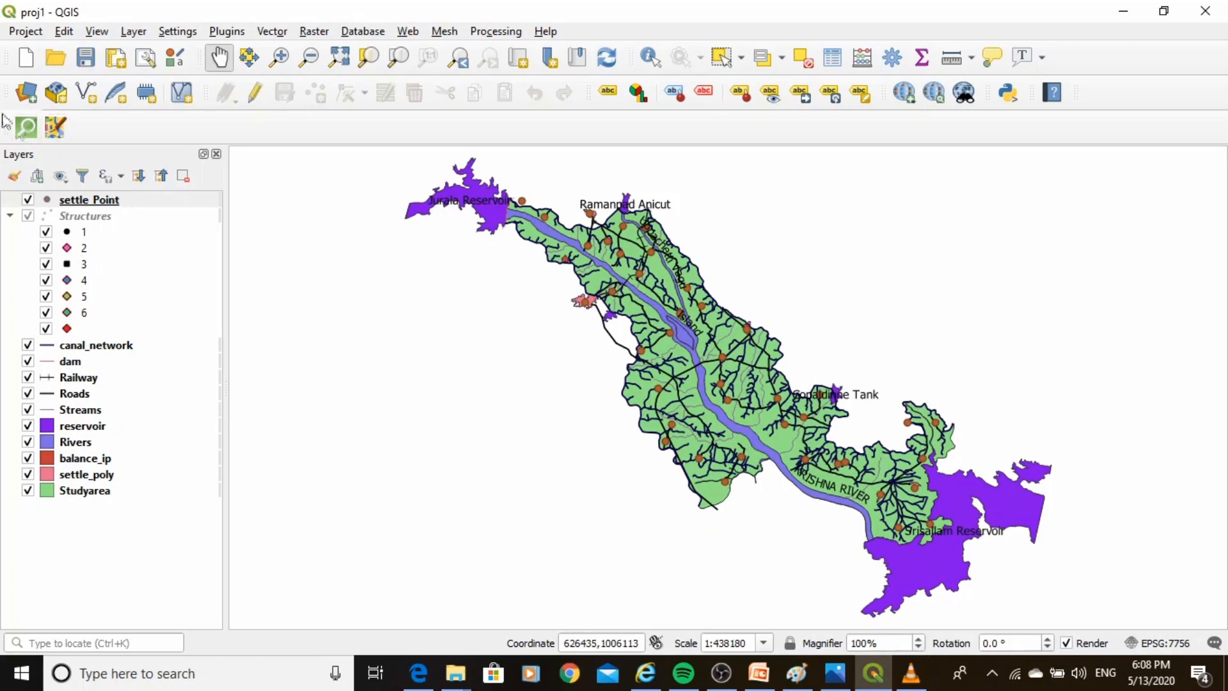
Close the current project.
{"action": "left_click", "coordinate": [25, 31]}
{"action": "mouse_move", "coordinate": [69, 225]}
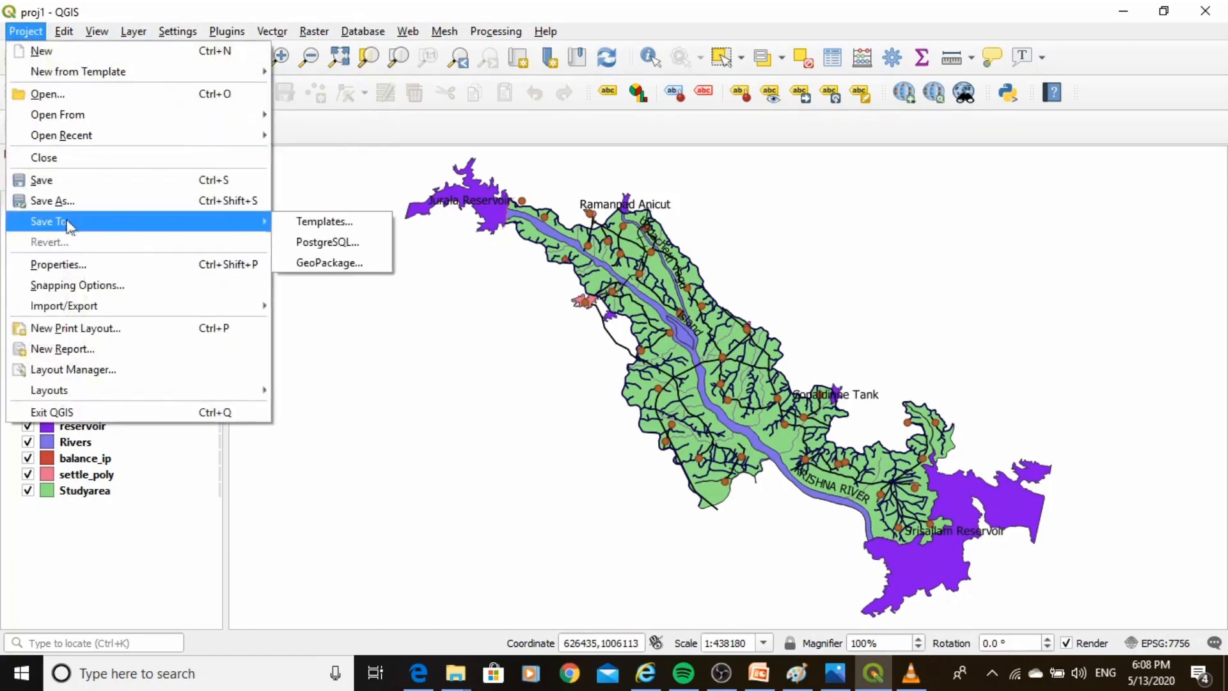
{"action": "left_click", "coordinate": [63, 157]}
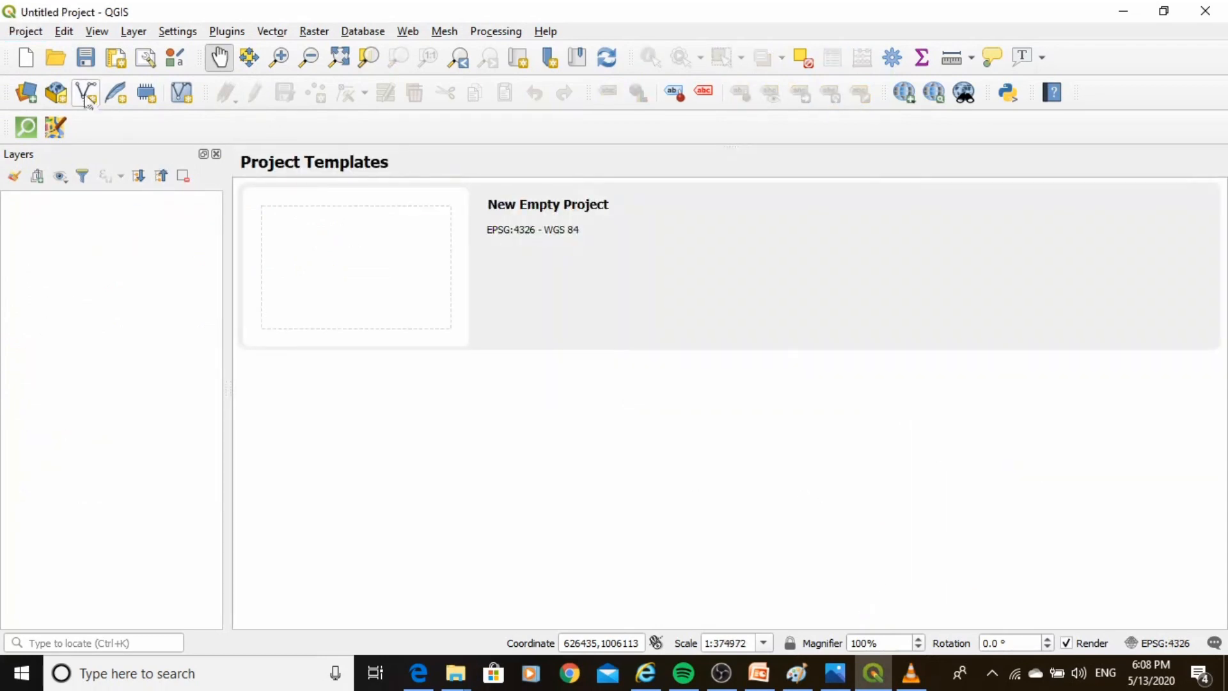